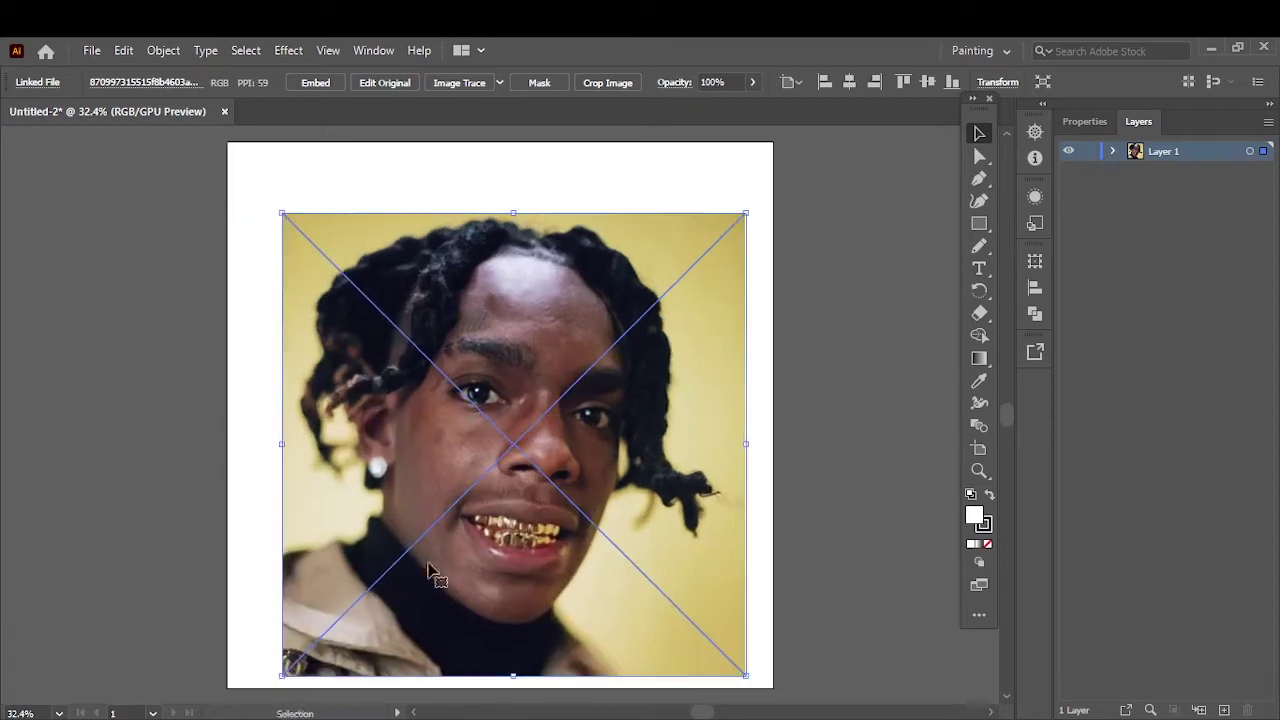
Step: Fade the reference photo to 73% opacity and deselect it
left_click(752, 82)
left_click_drag(752, 106, 733, 108)
key("ctrl+shift+a")
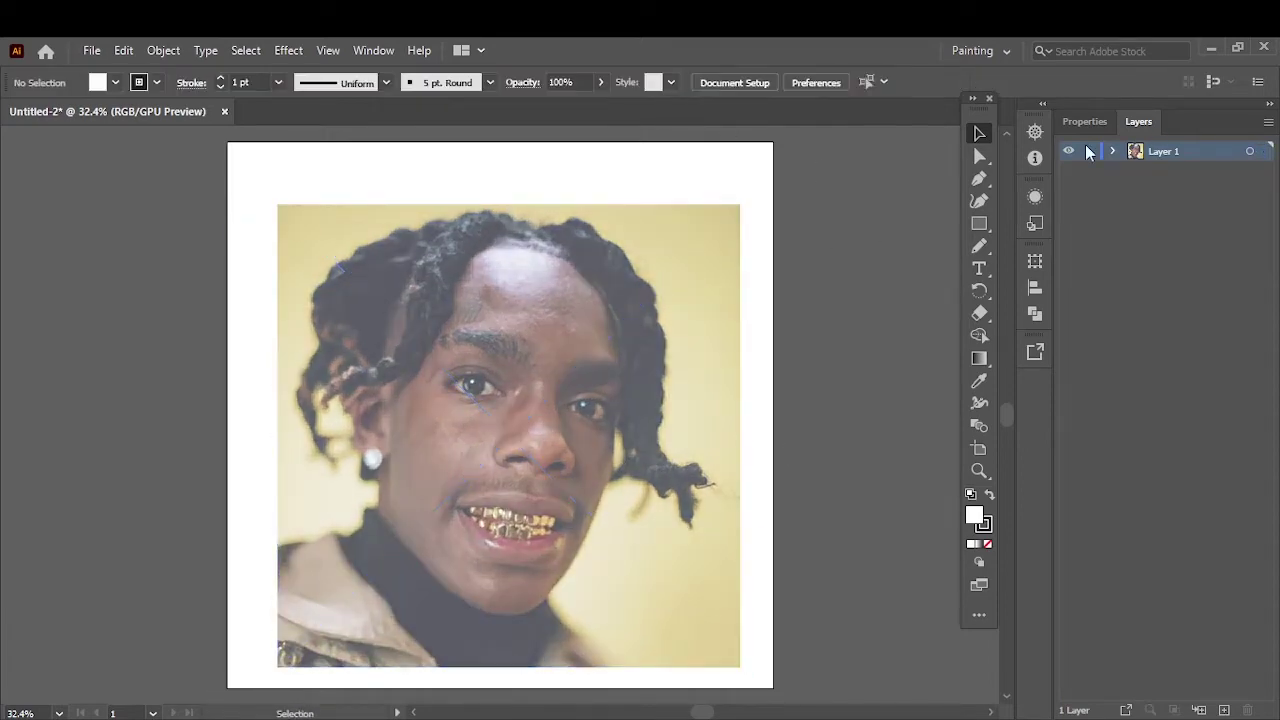
Step: Lock Layer 1, add Layer 2, and try a Paintbrush test stroke beside the artboard
left_click(1199, 710)
left_click(1089, 171)
key("b")
left_click(490, 82)
left_click_drag(878, 226, 870, 368)
Step: Brush the nose wings, nostrils and both sides of the nose
scroll(600, 440, "up", 4)
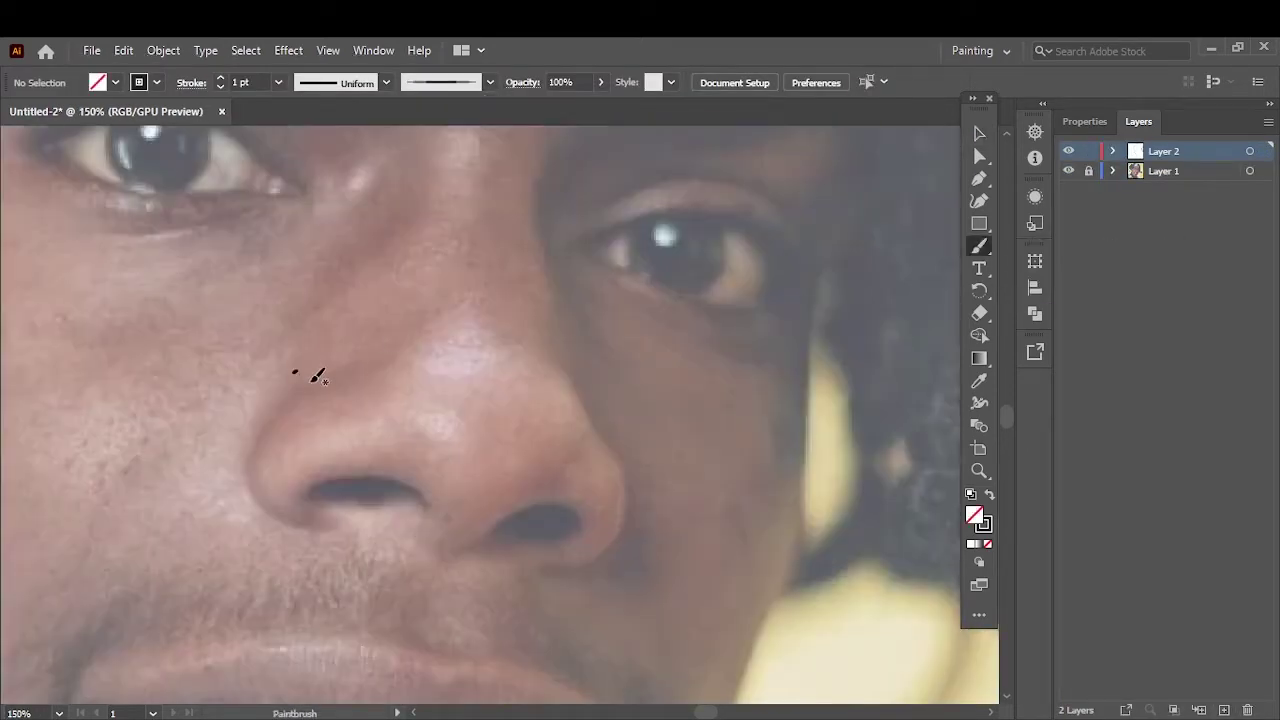
scroll(261, 540, "up", 1)
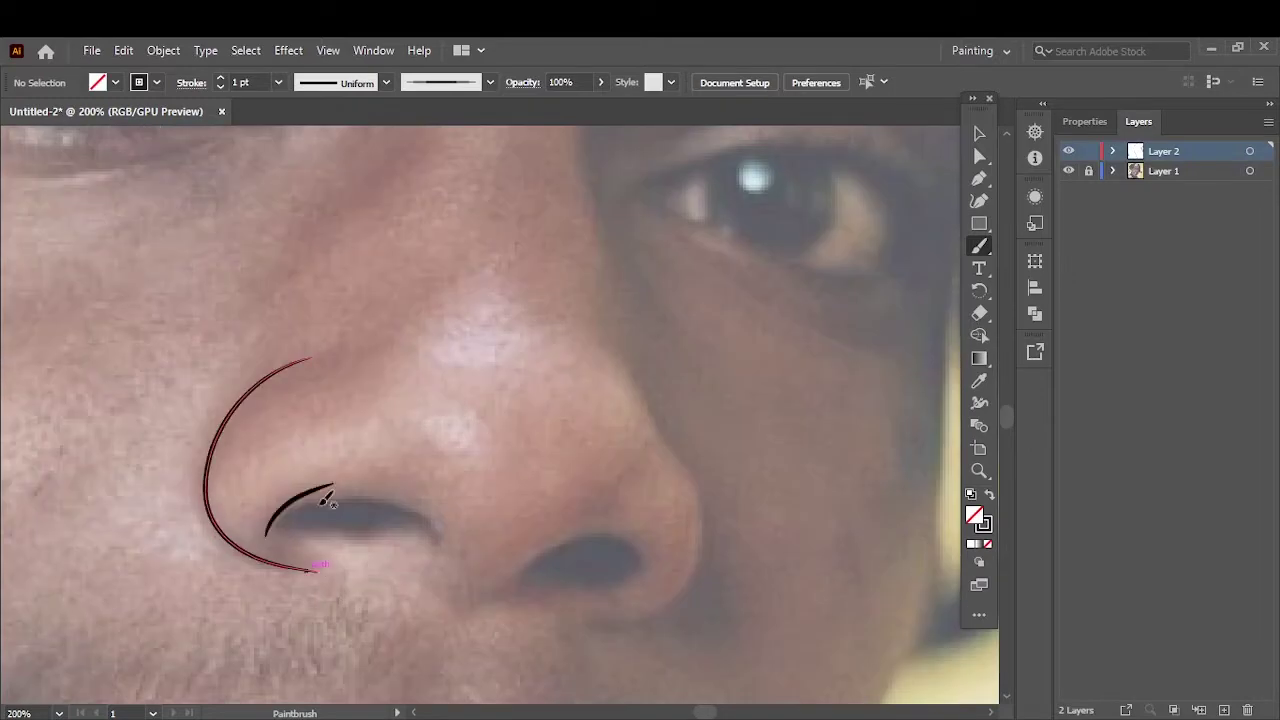
mouse_move(272, 530)
left_mouse_down()
mouse_move(337, 491)
mouse_move(443, 543)
left_mouse_up()
scroll(600, 535, "up", 1)
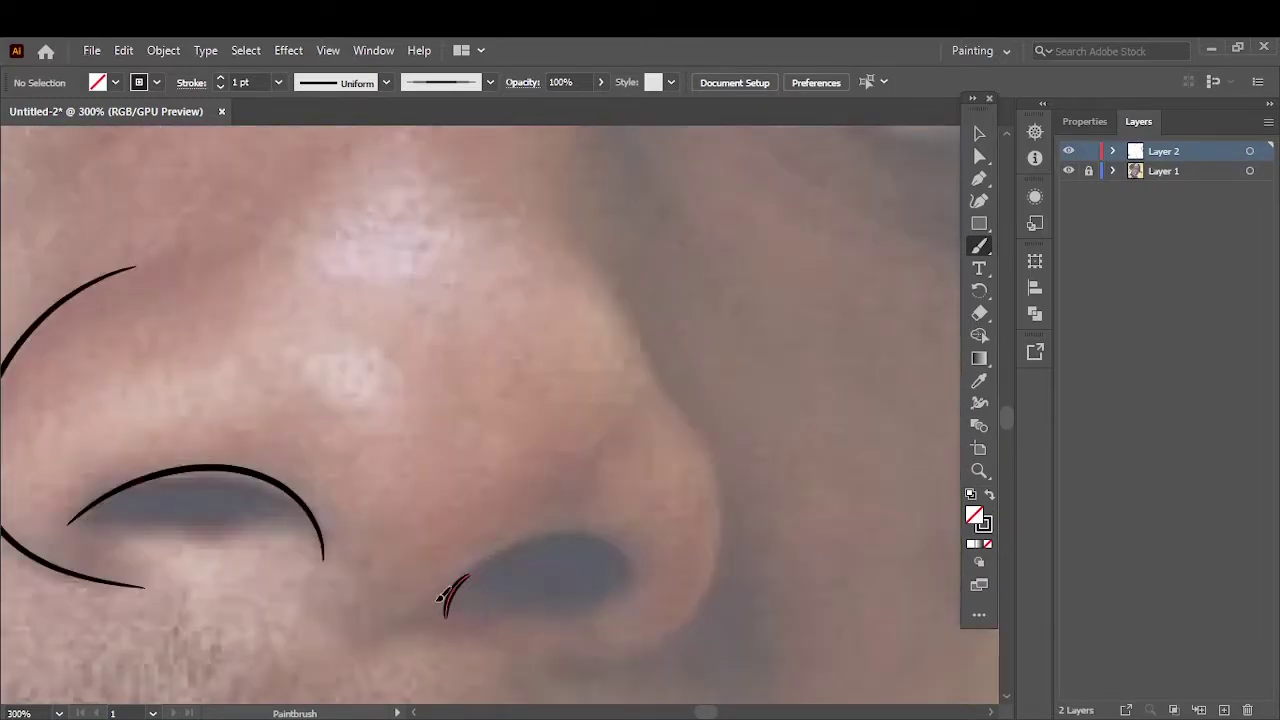
left_click_drag(443, 600, 641, 566)
scroll(641, 566, "down", 2)
scroll(677, 634, "up", 2)
scroll(678, 375, "up", 4)
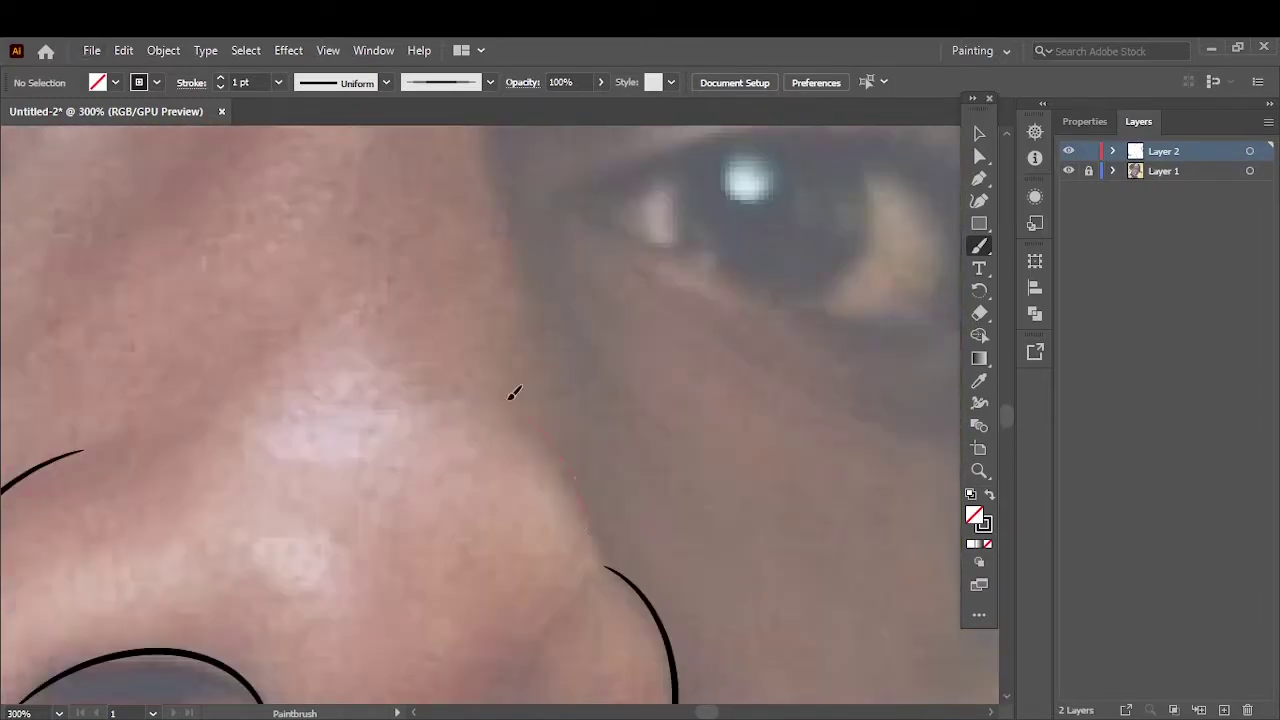
left_click_drag(514, 393, 604, 582)
scroll(616, 620, "down", 1)
left_click_drag(566, 500, 573, 600)
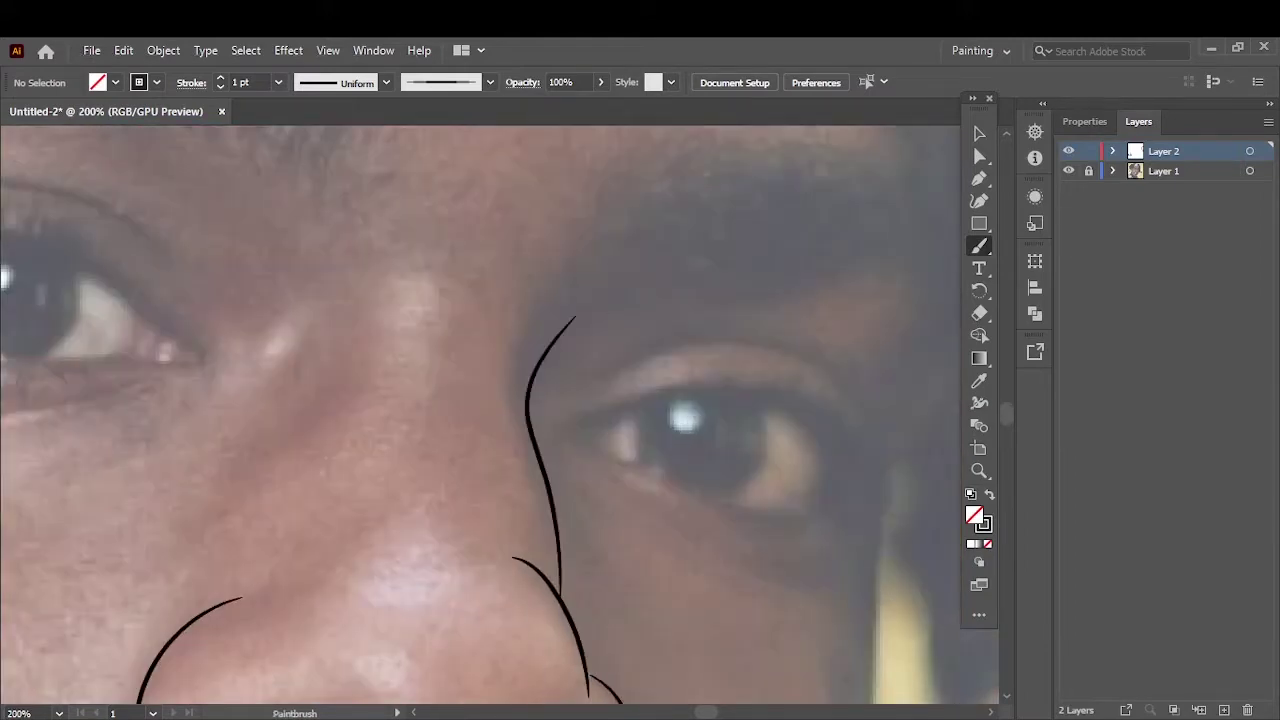
scroll(666, 508, "down", 5)
scroll(563, 543, "down", 3)
scroll(122, 287, "down", 2)
Step: Outline the upper lip, redrawing its right end, then the lower lip corner to corner
mouse_move(116, 283)
left_mouse_down()
mouse_move(590, 208)
mouse_move(786, 384)
left_mouse_up()
key("ctrl+equal")
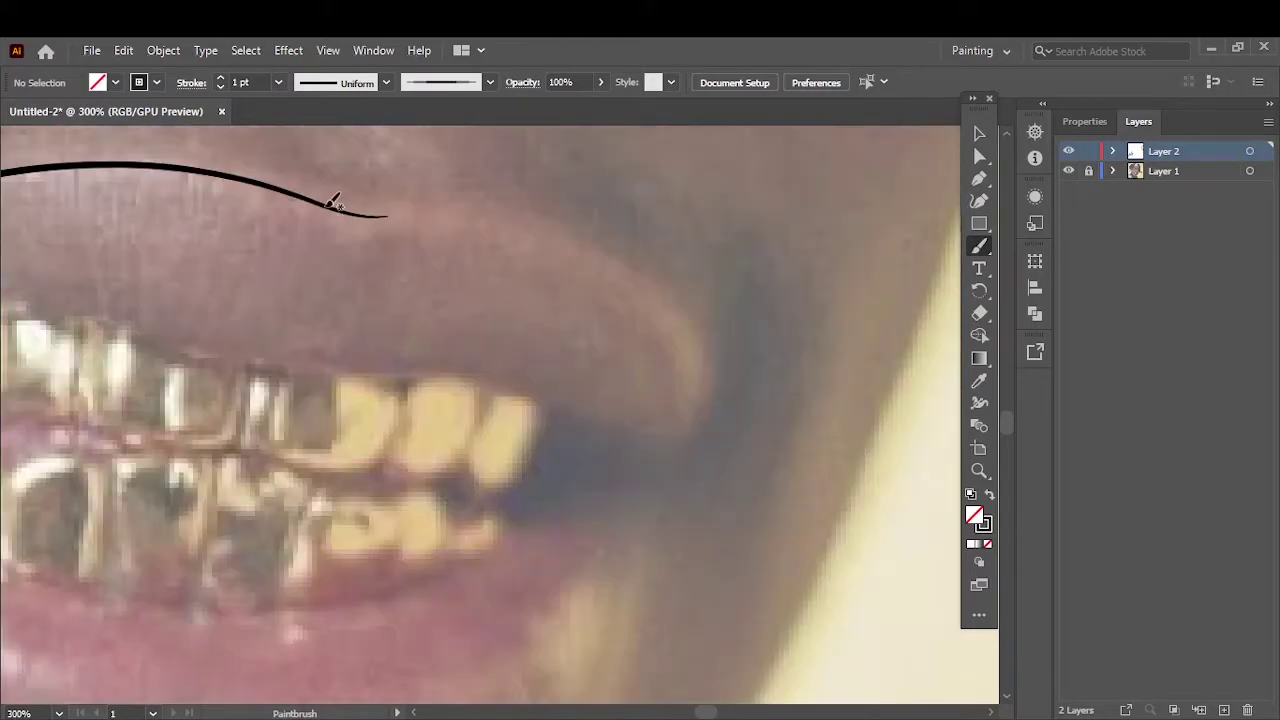
left_click_drag(337, 200, 651, 486)
key("ctrl+z")
left_click_drag(371, 209, 586, 452)
key("ctrl+minus")
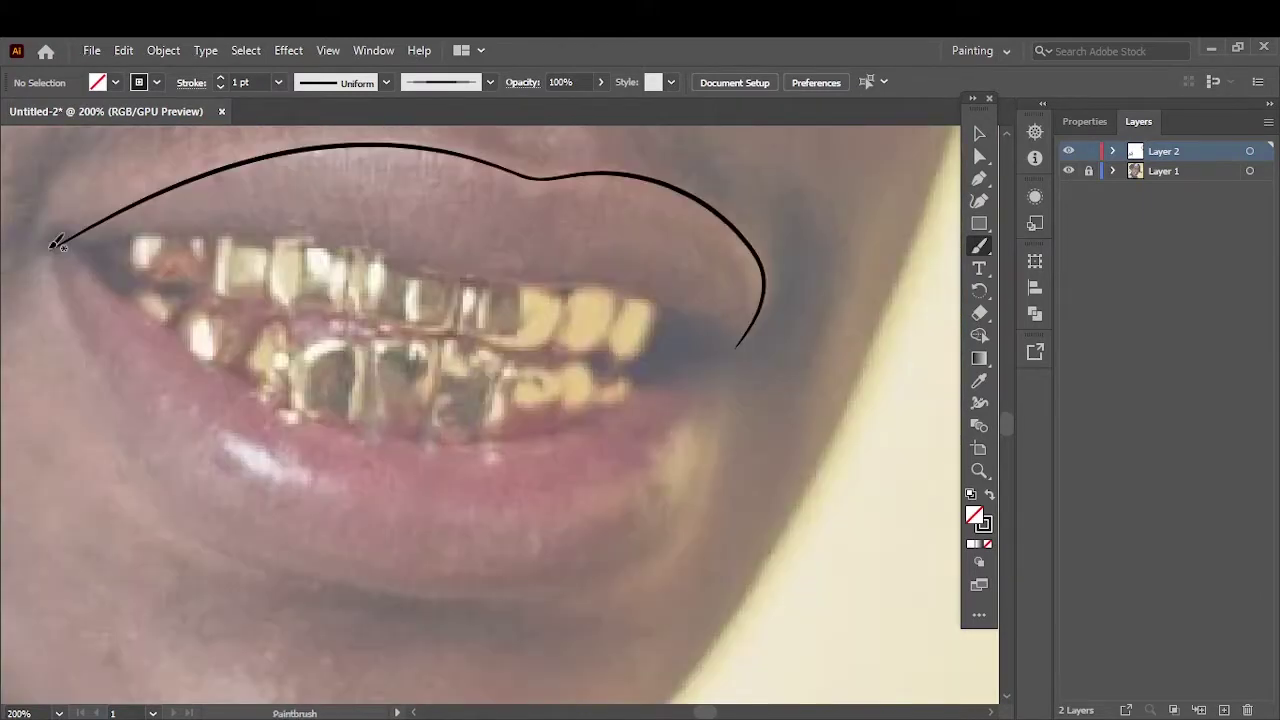
mouse_move(50, 245)
left_mouse_down()
mouse_move(134, 448)
mouse_move(368, 587)
left_mouse_up()
left_click_drag(712, 503, 738, 355)
key("ctrl+0")
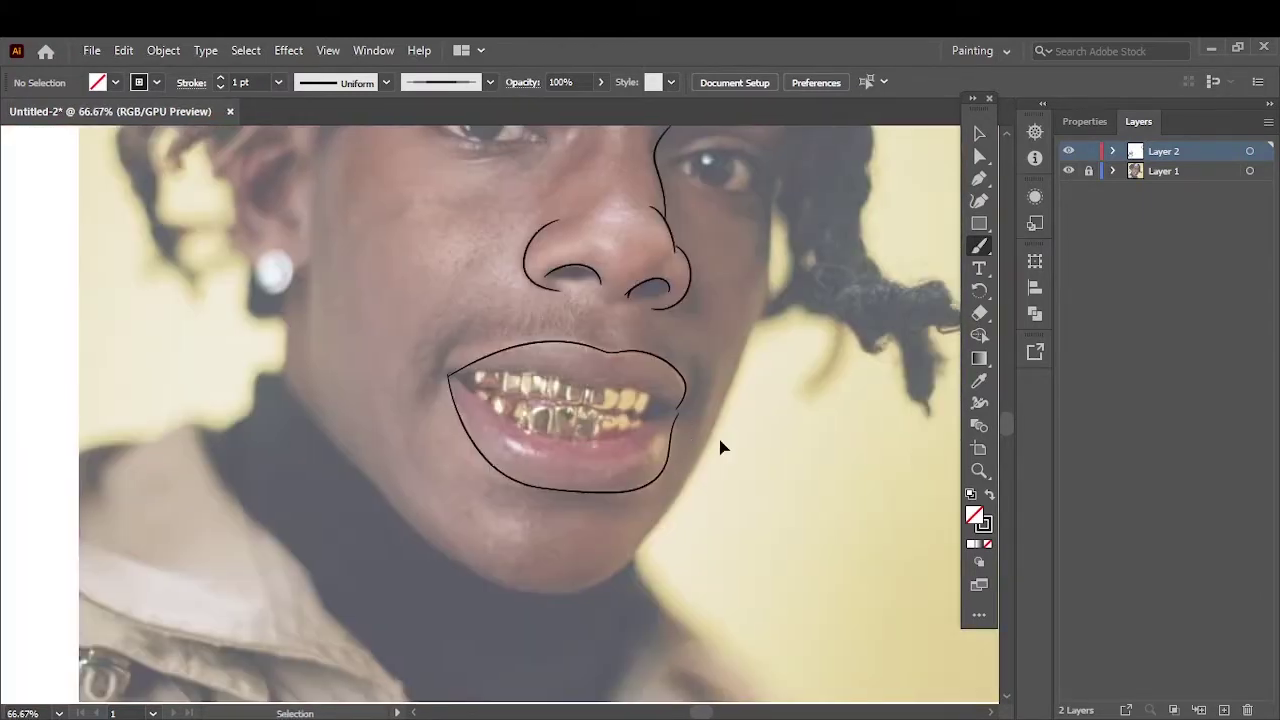
Step: Trace the first eye's upper lid, outer corner loop and lower lid to the inner corner
scroll(594, 434, "up", 2)
scroll(394, 357, "up", 3)
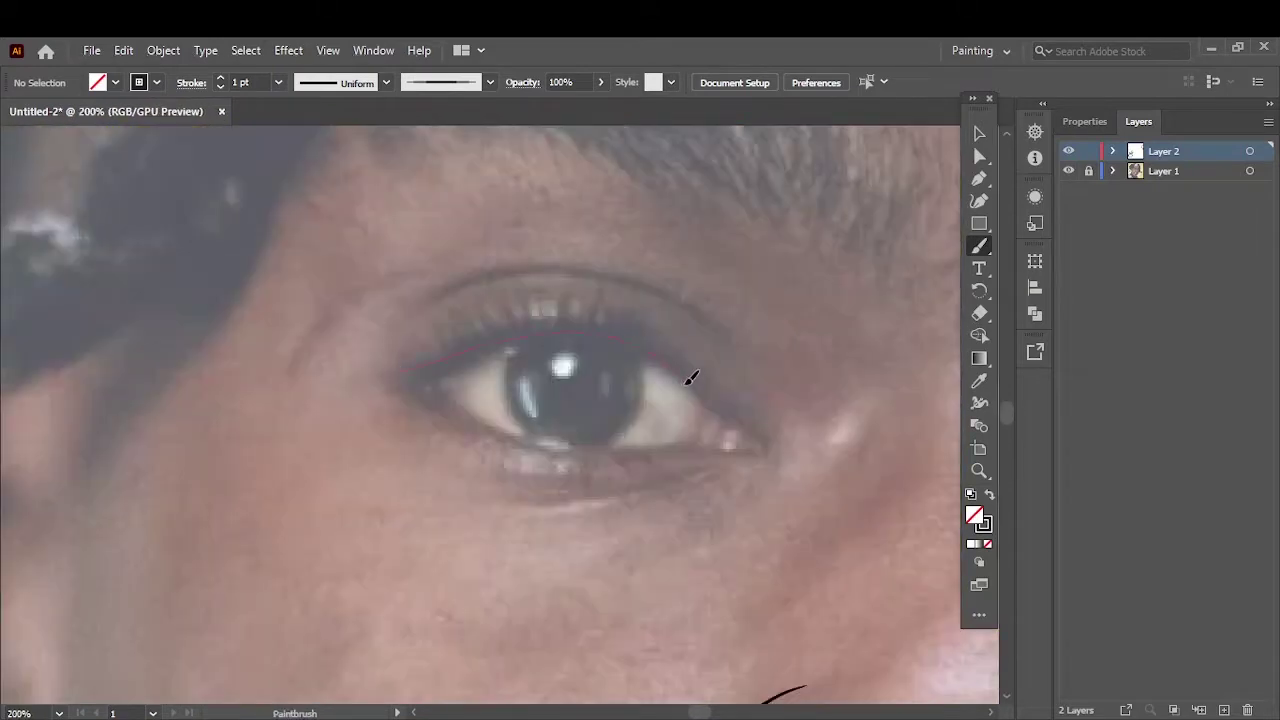
scroll(691, 374, "up", 2)
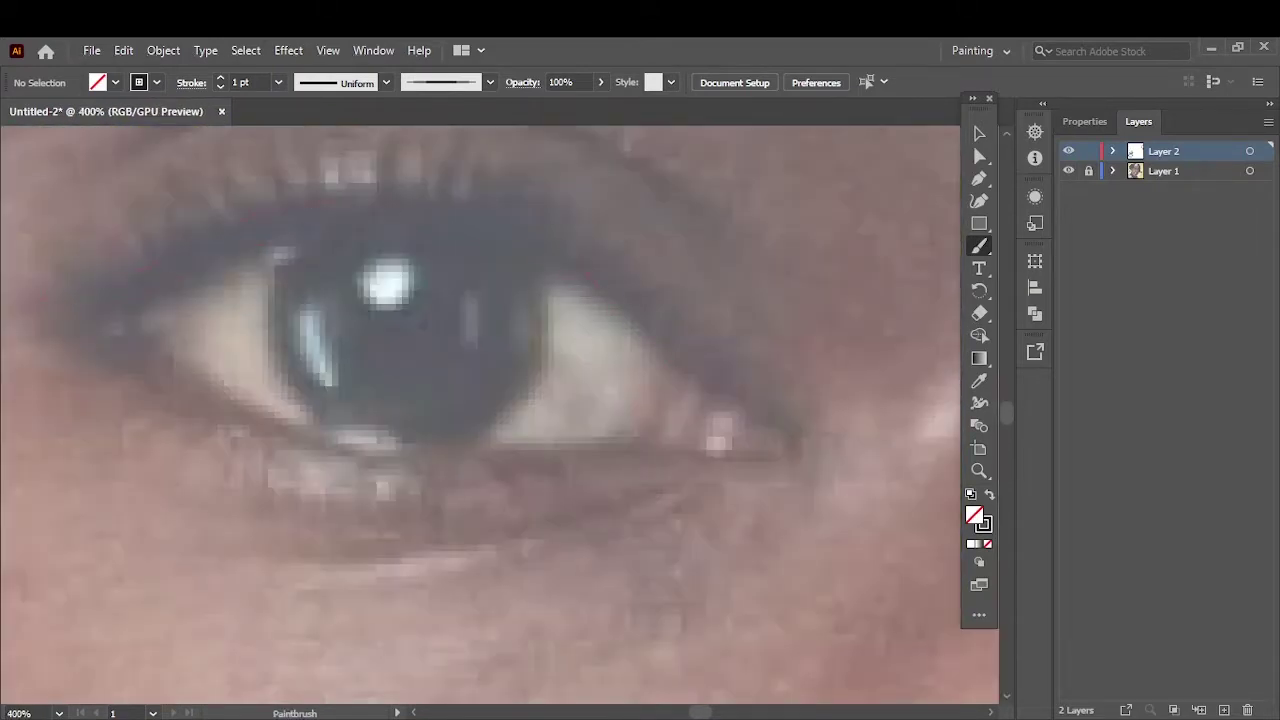
mouse_move(38, 306)
left_mouse_down()
mouse_move(720, 380)
mouse_move(795, 508)
left_mouse_up()
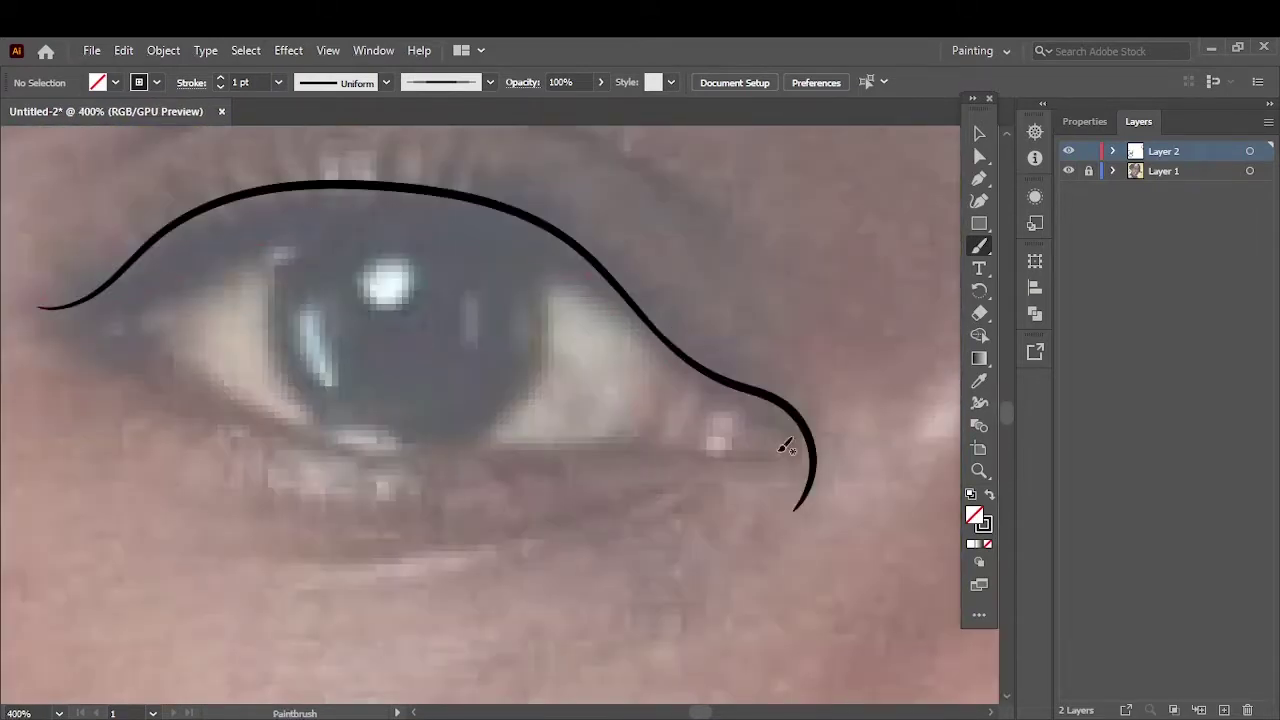
left_click_drag(803, 440, 536, 470)
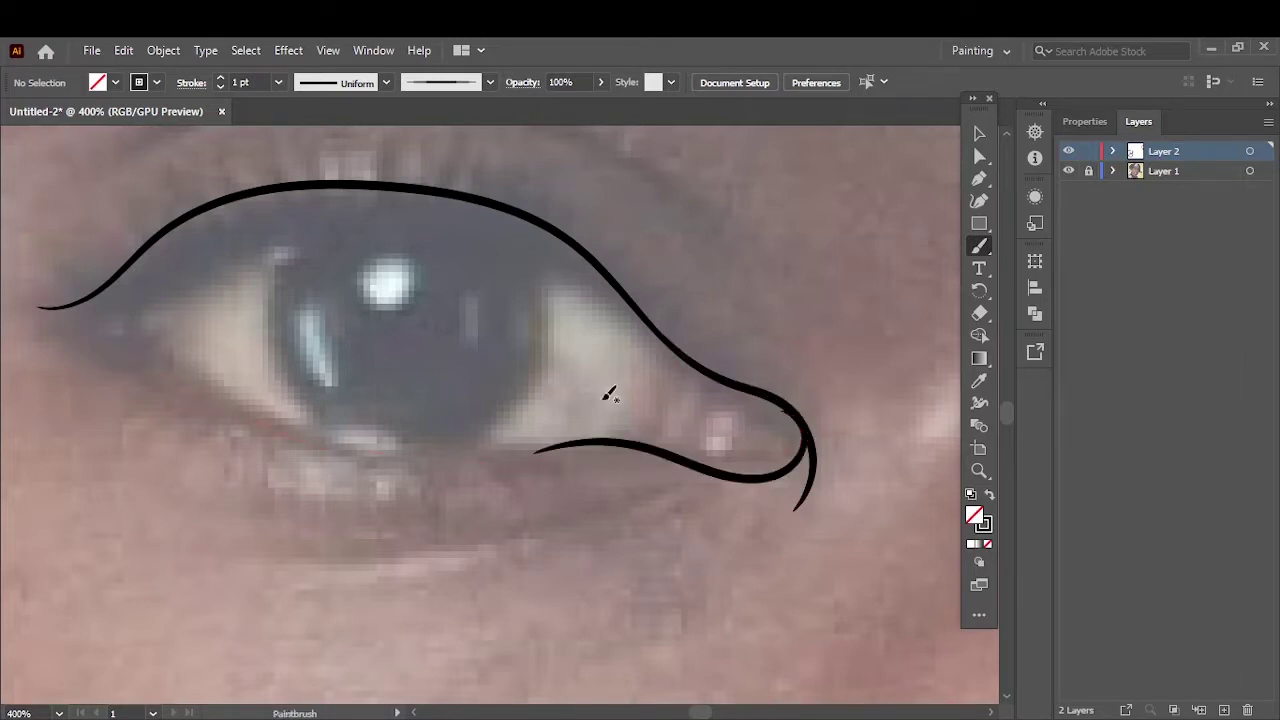
left_click_drag(628, 438, 75, 322)
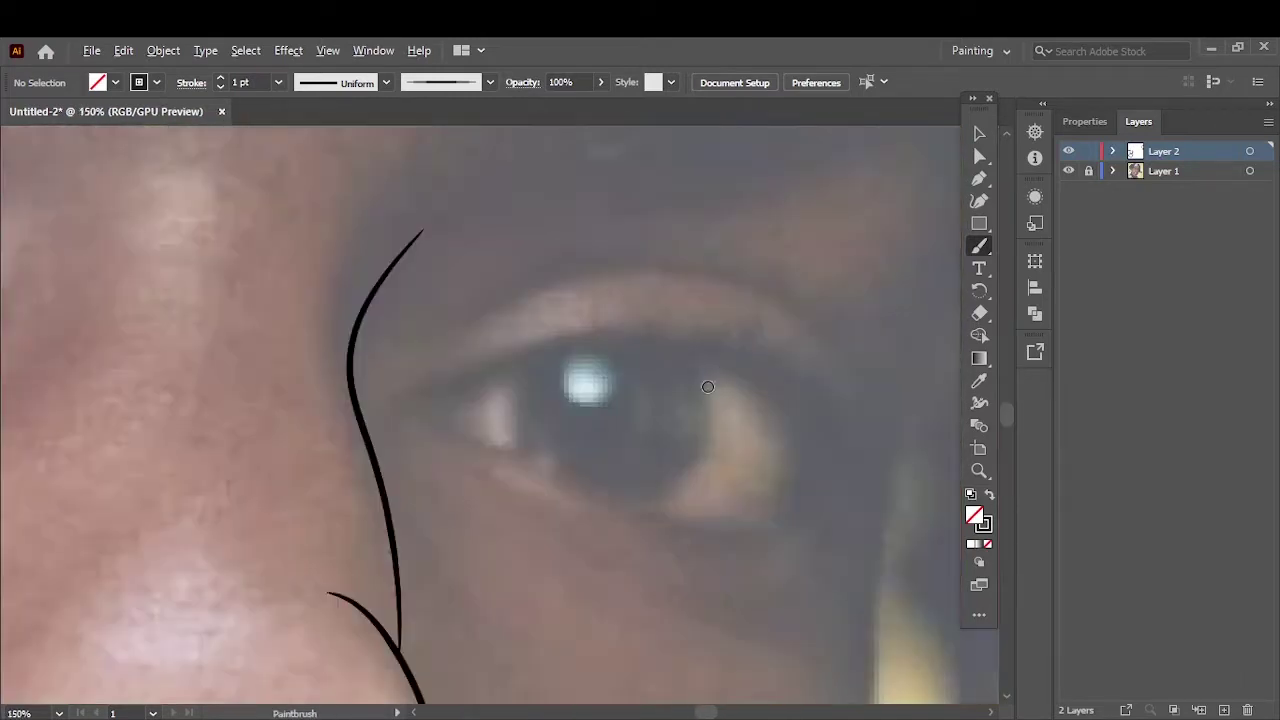
Step: Trace the second eye's upper lid, inner-corner hook and lower lid
left_click_drag(440, 378, 890, 452)
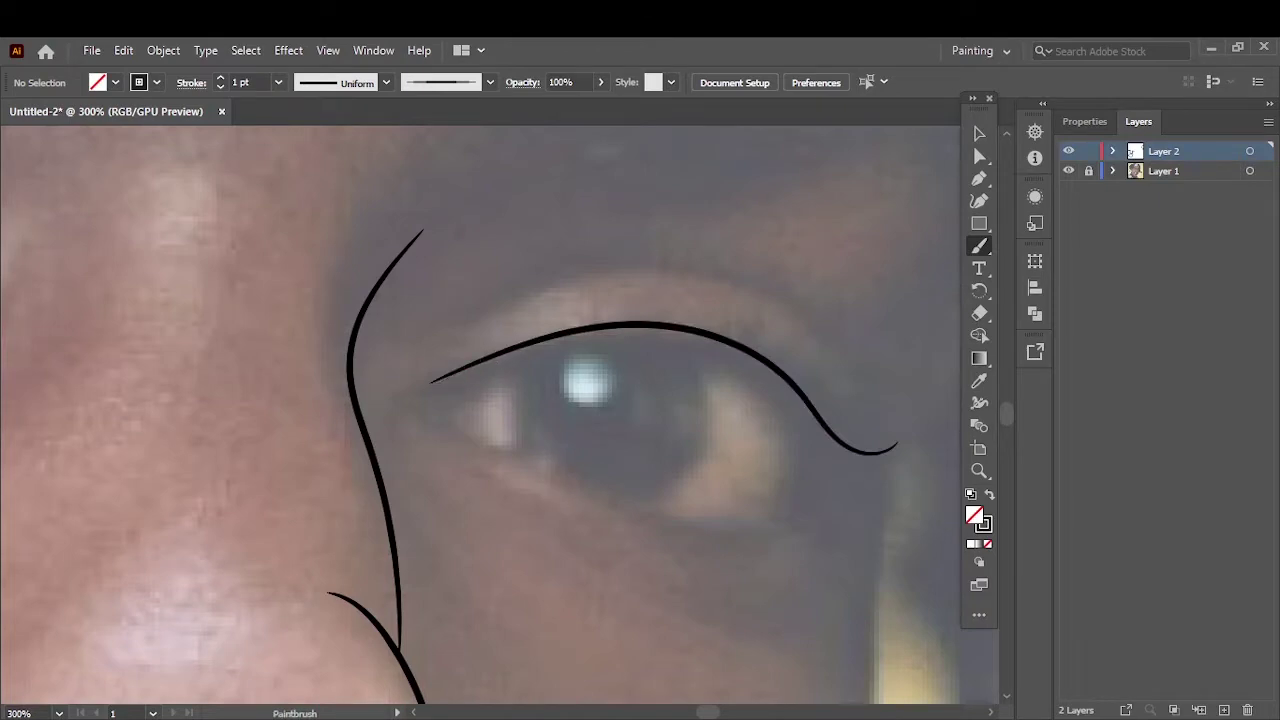
scroll(504, 376, "up", 2)
mouse_move(357, 386)
left_mouse_down()
mouse_move(287, 455)
mouse_move(517, 514)
mouse_move(463, 523)
left_mouse_up()
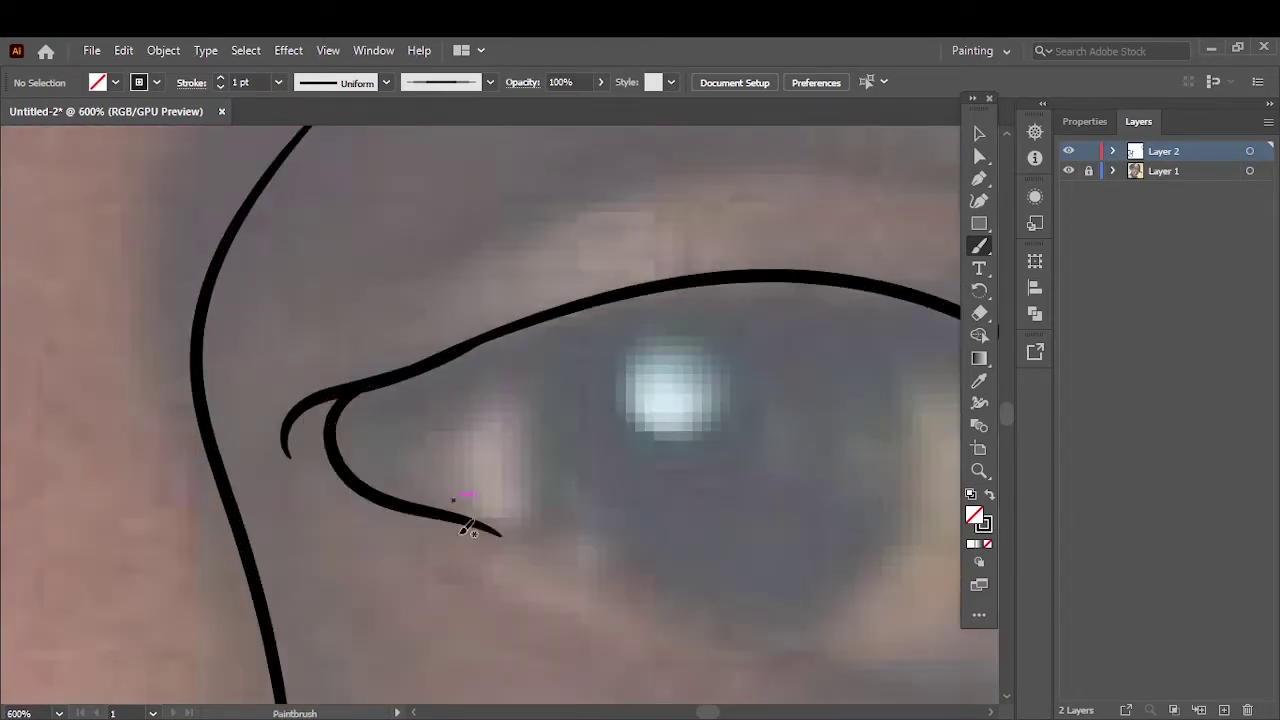
key("ctrl+0")
scroll(608, 416, "up", 5)
scroll(580, 380, "up", 3)
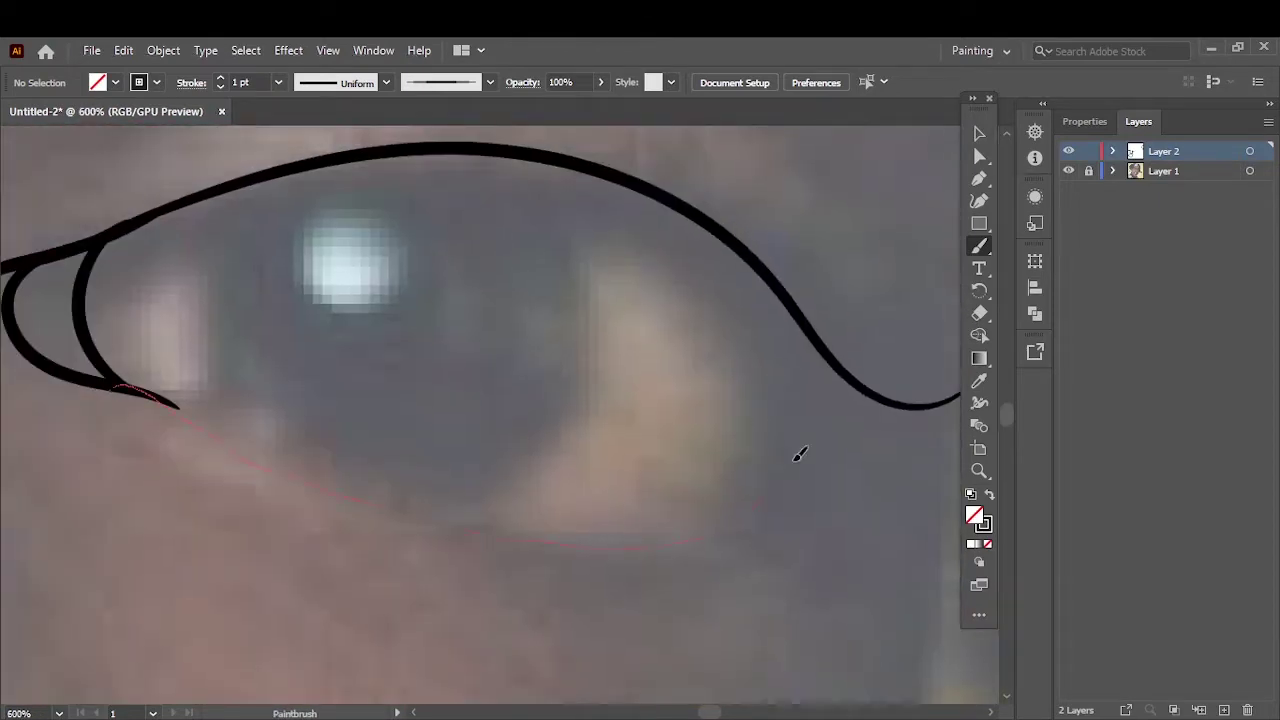
left_click_drag(800, 455, 830, 400)
key("ctrl+0")
key("ctrl+minus")
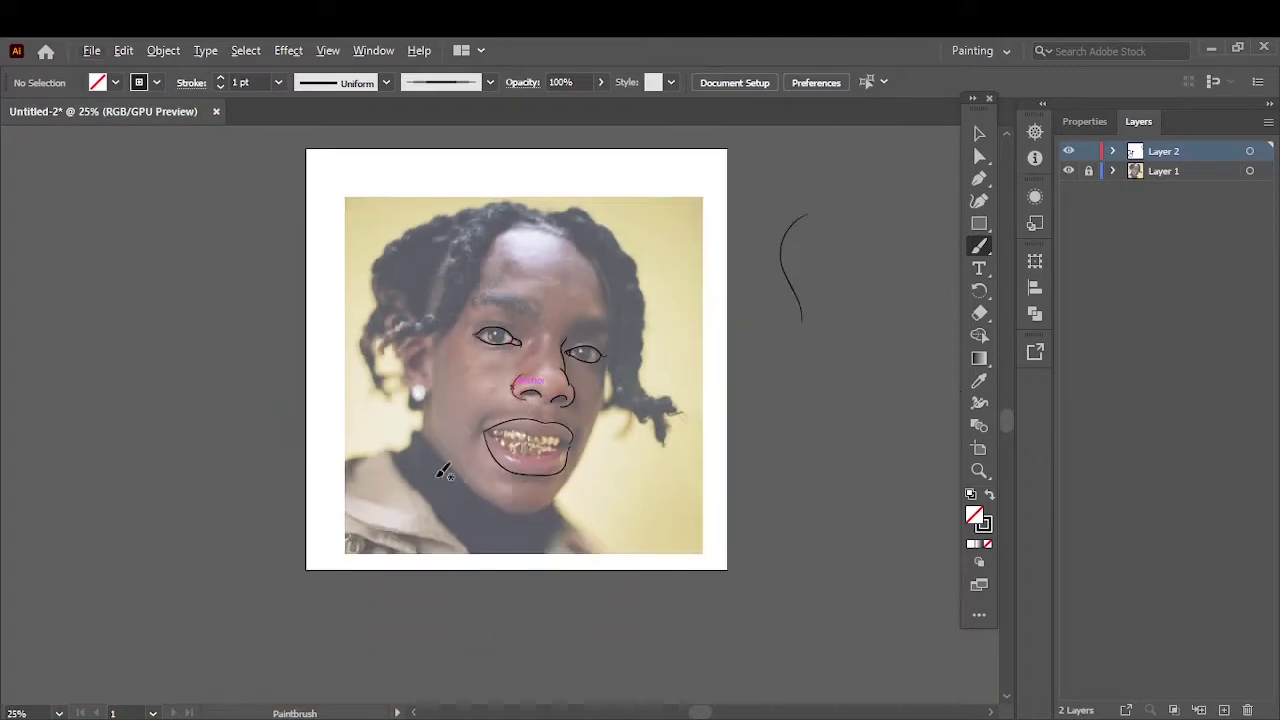
scroll(450, 465, "up", 2)
scroll(580, 480, "up", 2)
scroll(560, 260, "up", 2)
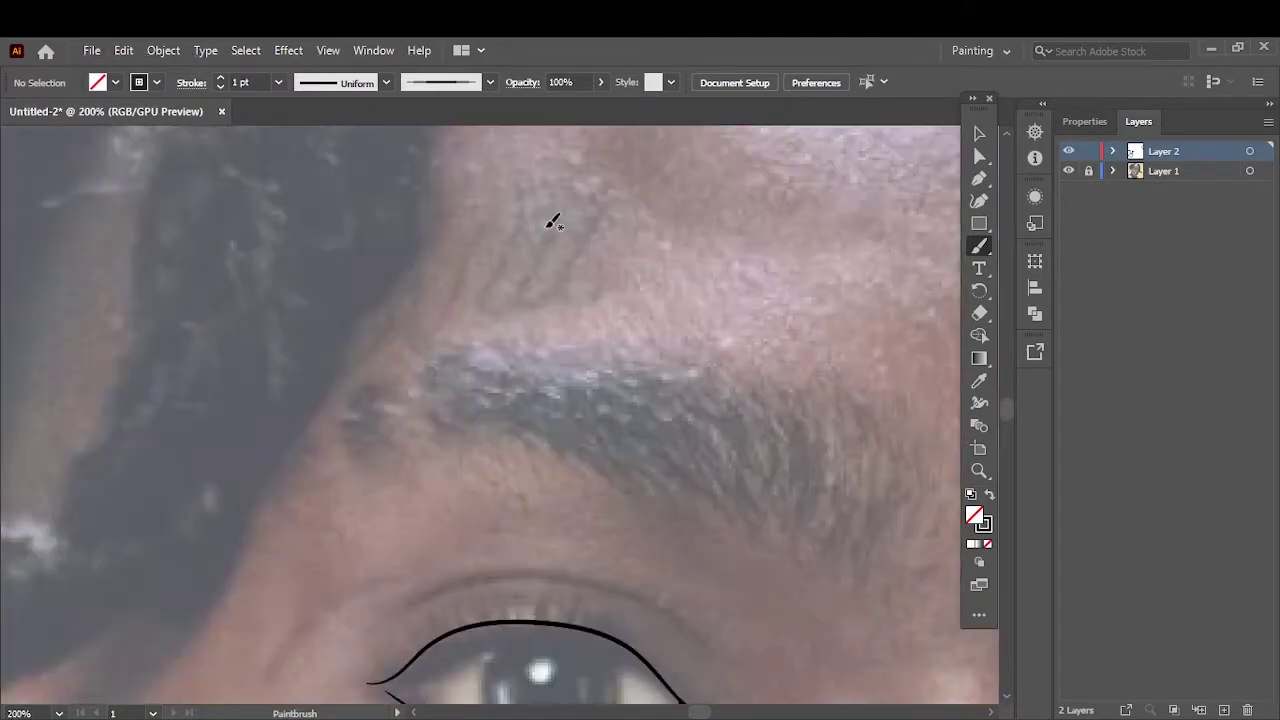
scroll(553, 232, "down", 3)
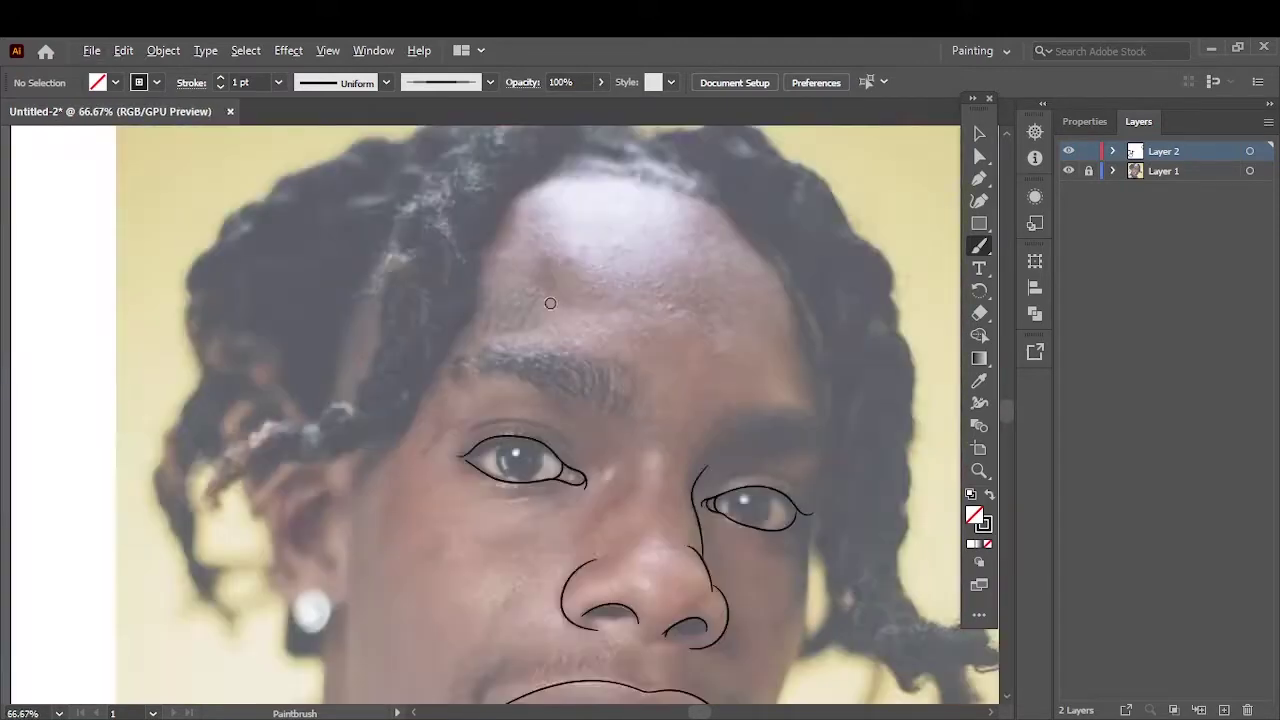
scroll(550, 292, "up", 2)
scroll(537, 295, "up", 1)
Step: Brush a 2 pt squiggle mark on the forehead
left_click(278, 82)
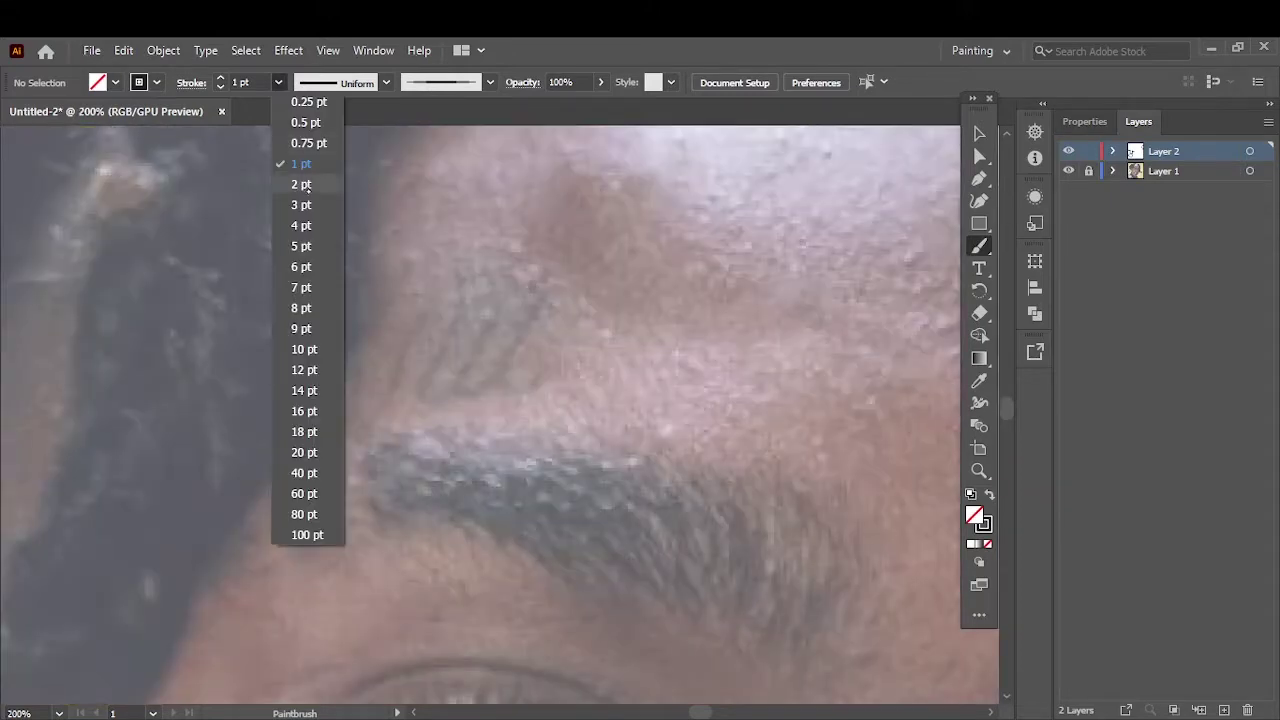
left_click(300, 194)
mouse_move(510, 385)
left_mouse_down()
mouse_move(550, 286)
mouse_move(438, 403)
left_mouse_up()
left_click_drag(460, 310, 420, 405)
left_click_drag(412, 324, 295, 430)
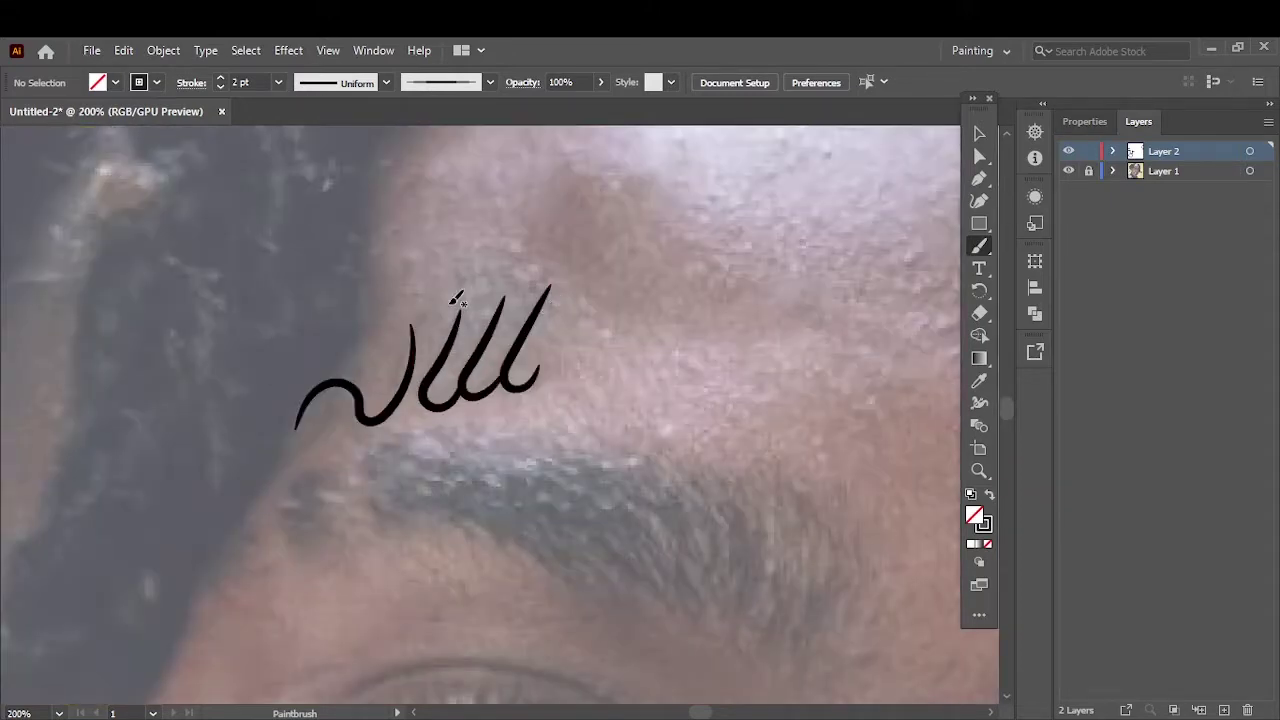
key("ctrl+0")
Step: Draw an eyebrow arc above the eye and thicken it to 2 pt
scroll(694, 380, "up", 5)
scroll(694, 380, "up", 3)
left_click(278, 82)
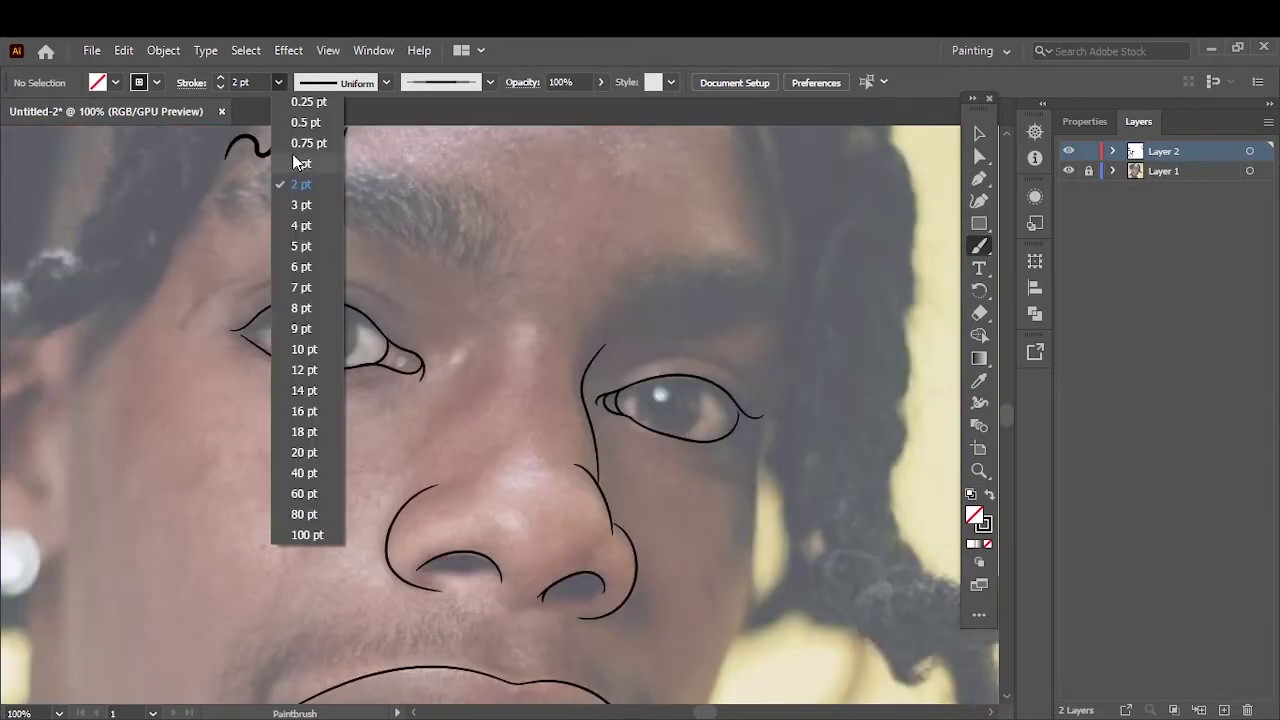
left_click(303, 177)
scroll(563, 449, "up", 3)
left_click_drag(320, 355, 450, 265)
left_click(400, 272, "ctrl")
left_click(278, 82)
left_click(300, 197)
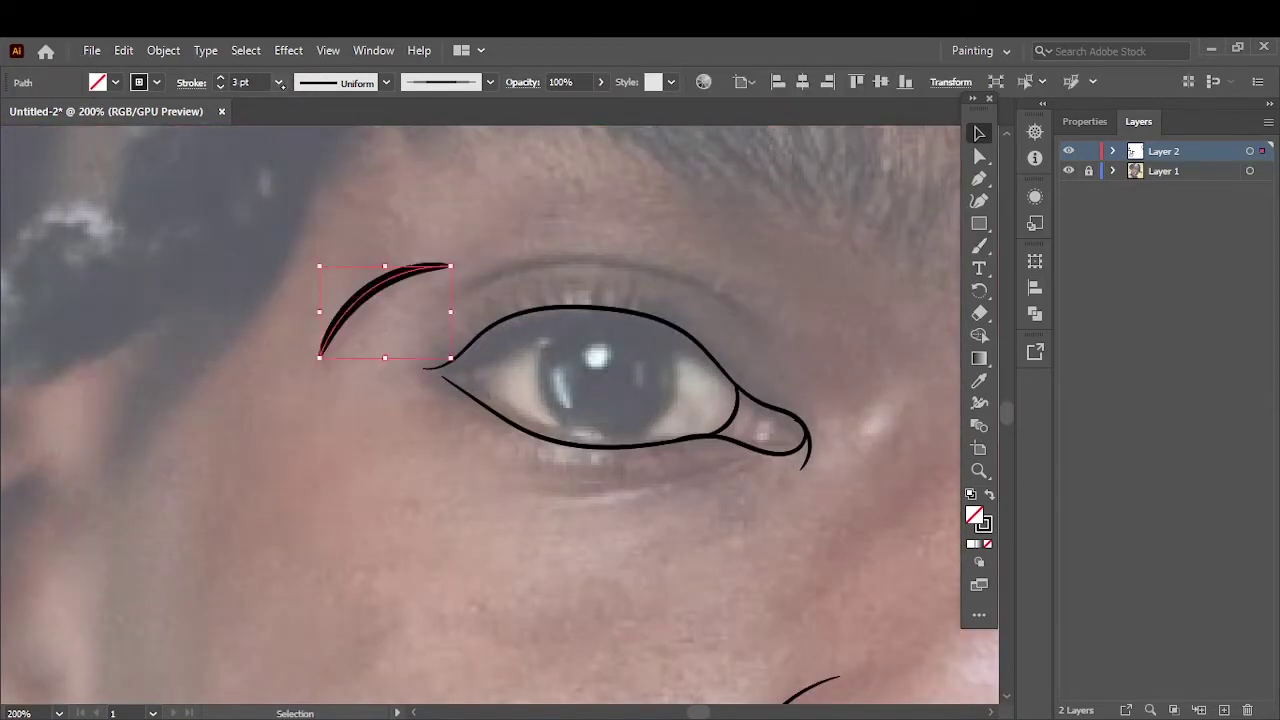
key("ctrl+shift+a")
key("ctrl+0")
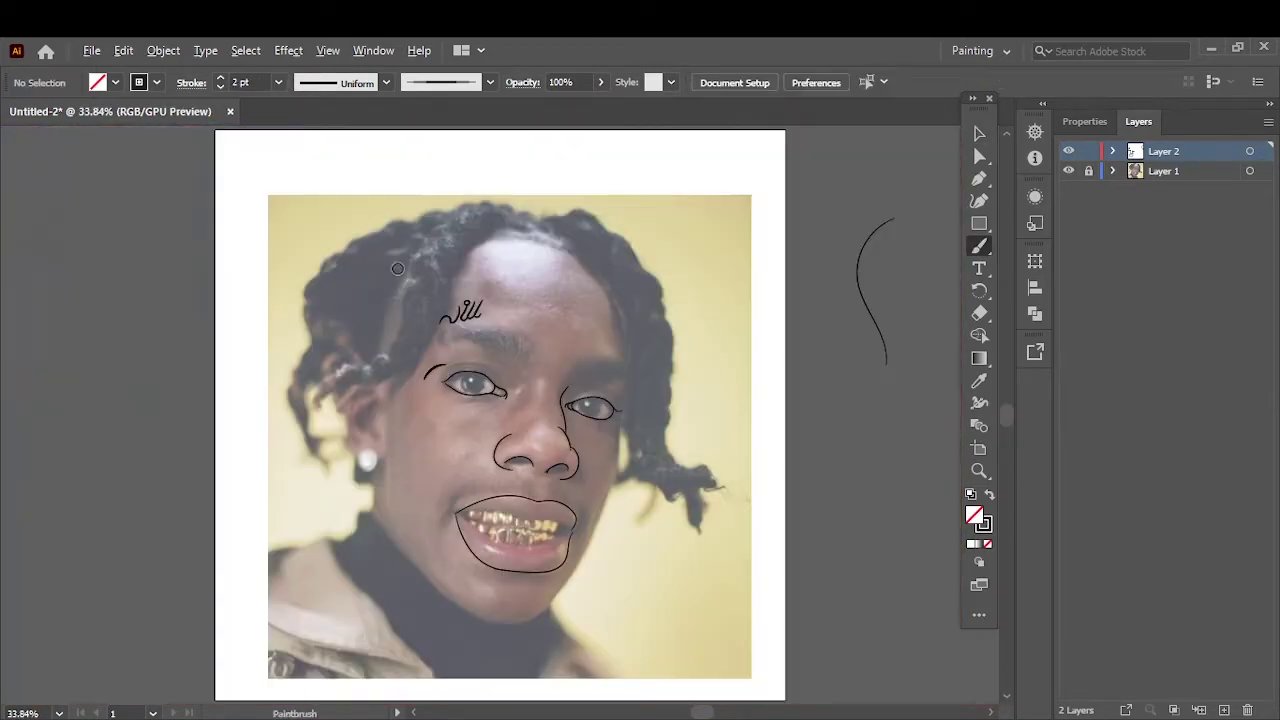
Step: Draw the upper-lid crease, then 0.5 pt lines below the lower lid
scroll(449, 430, "up", 5)
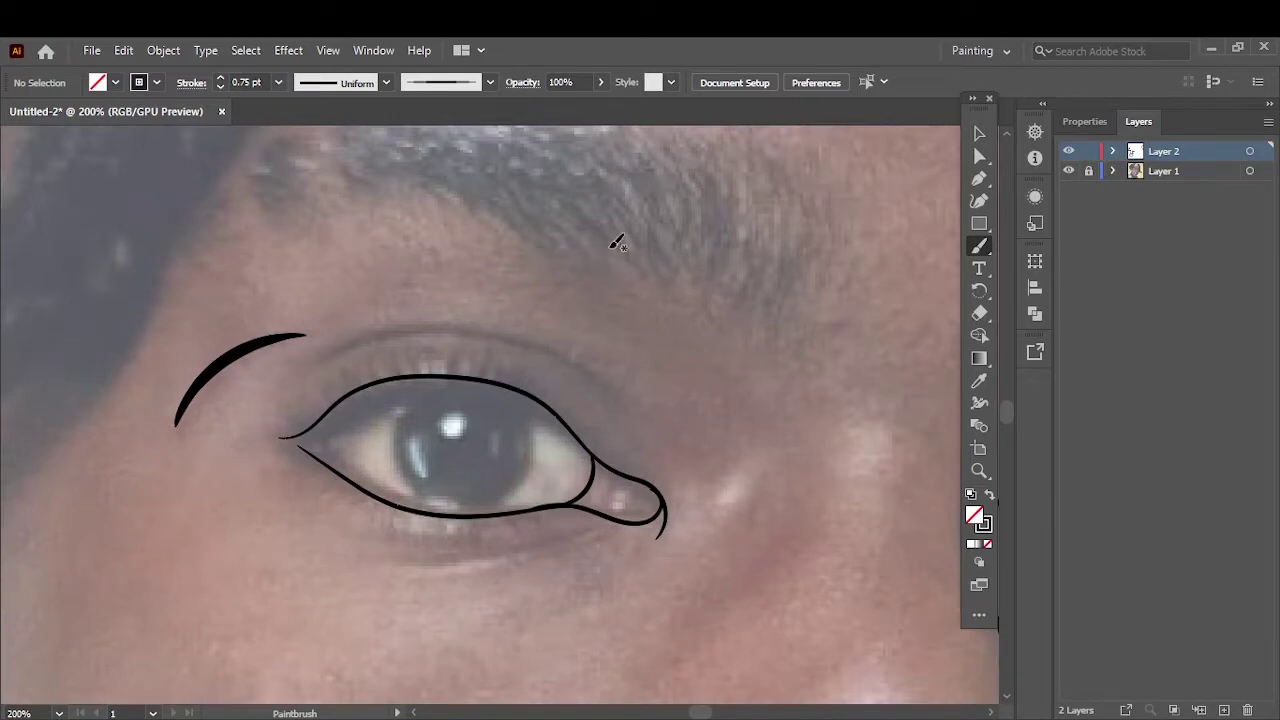
left_click_drag(652, 445, 350, 348)
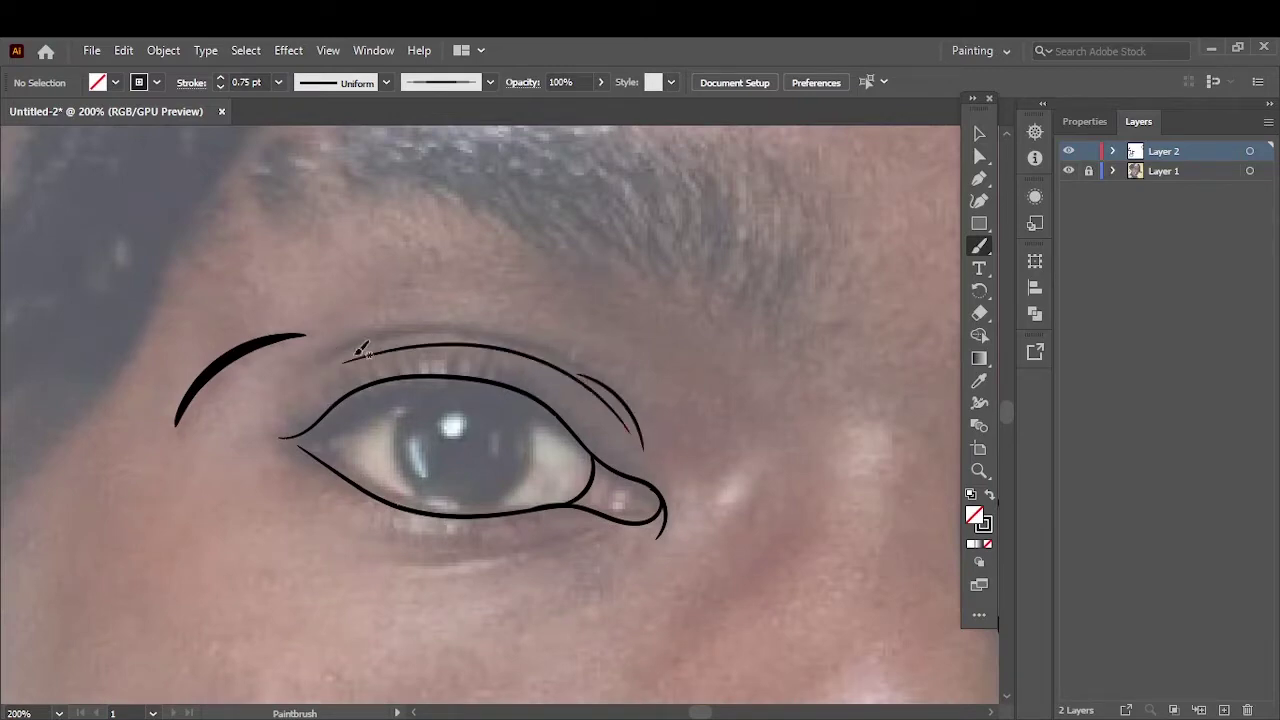
left_click(278, 82)
left_click(295, 127)
left_click_drag(570, 550, 385, 577)
scroll(495, 568, "down", 3)
scroll(495, 568, "up", 4)
left_click_drag(517, 432, 745, 530)
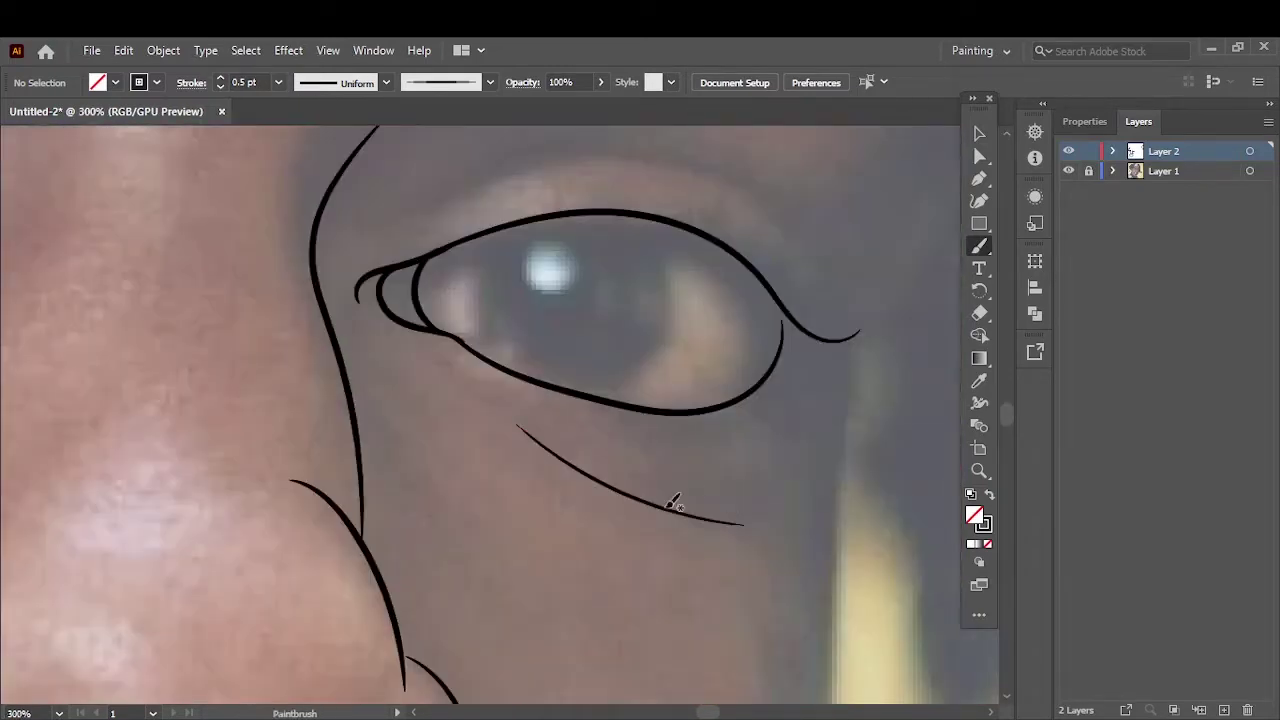
left_click_drag(645, 494, 752, 509)
scroll(752, 500, "up", 2)
Step: Draw a 0.75 pt crease above the eyelid, then set the stroke to 1 pt
left_click(278, 82)
left_click(305, 143)
left_click_drag(392, 322, 657, 280)
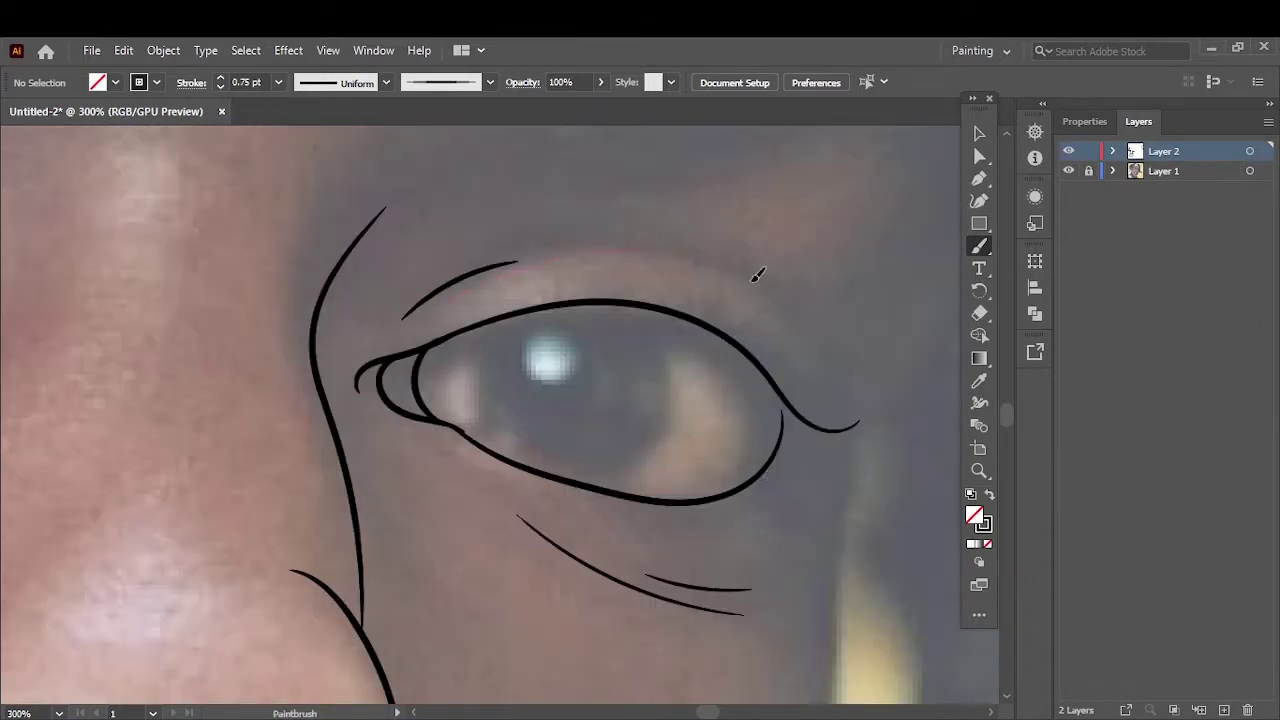
key("ctrl+0")
scroll(543, 557, "up", 1)
left_click(278, 82)
left_click(300, 163)
scroll(443, 432, "up", 1)
Step: Set the Paintbrush to 2 pt and draw the chin curve and jaw line up the cheek
scroll(706, 349, "up", 2)
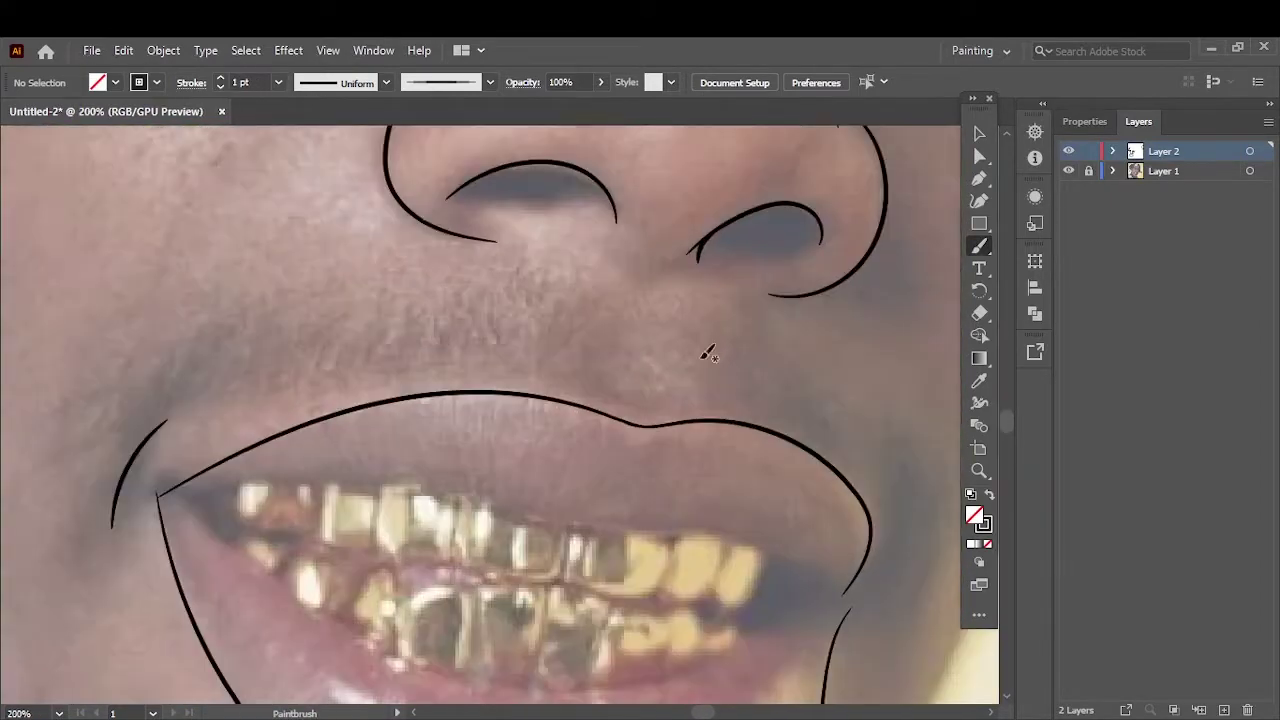
key("ctrl+0")
scroll(601, 185, "up", 2)
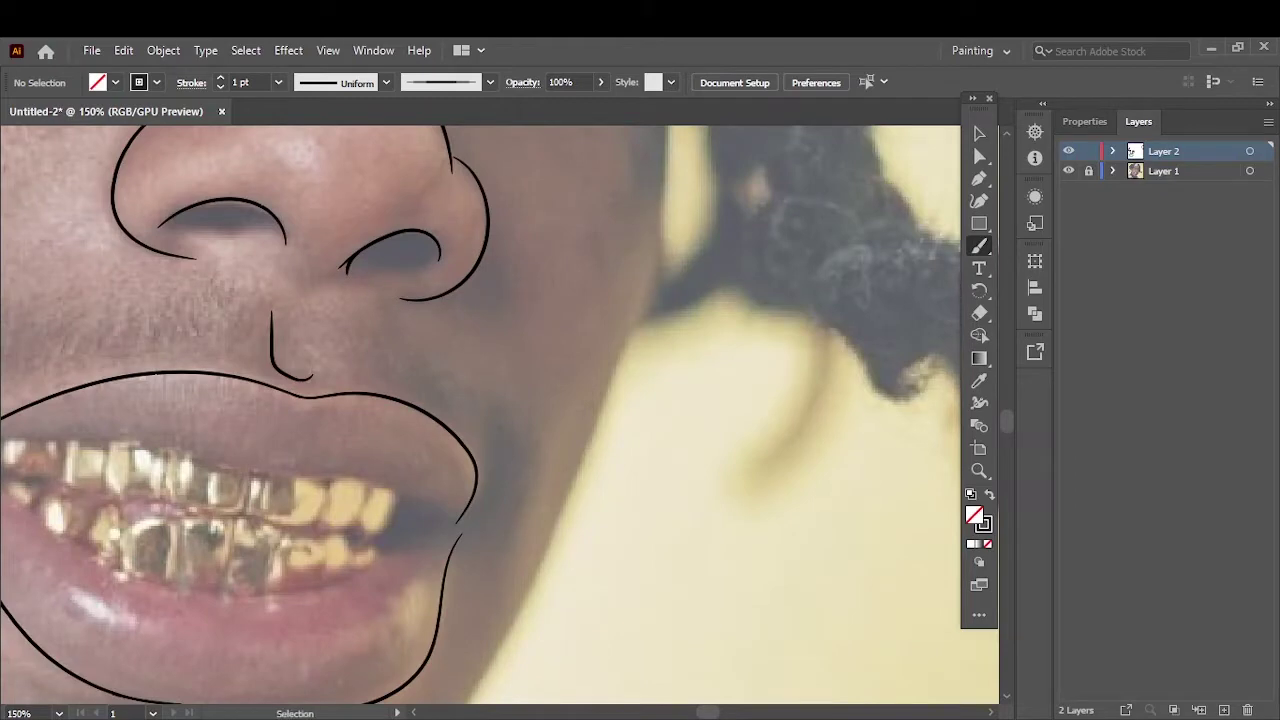
key("ctrl+0")
left_click(278, 82)
left_click(300, 183)
scroll(640, 560, "up", 2)
scroll(326, 580, "up", 1)
left_click_drag(294, 566, 586, 516)
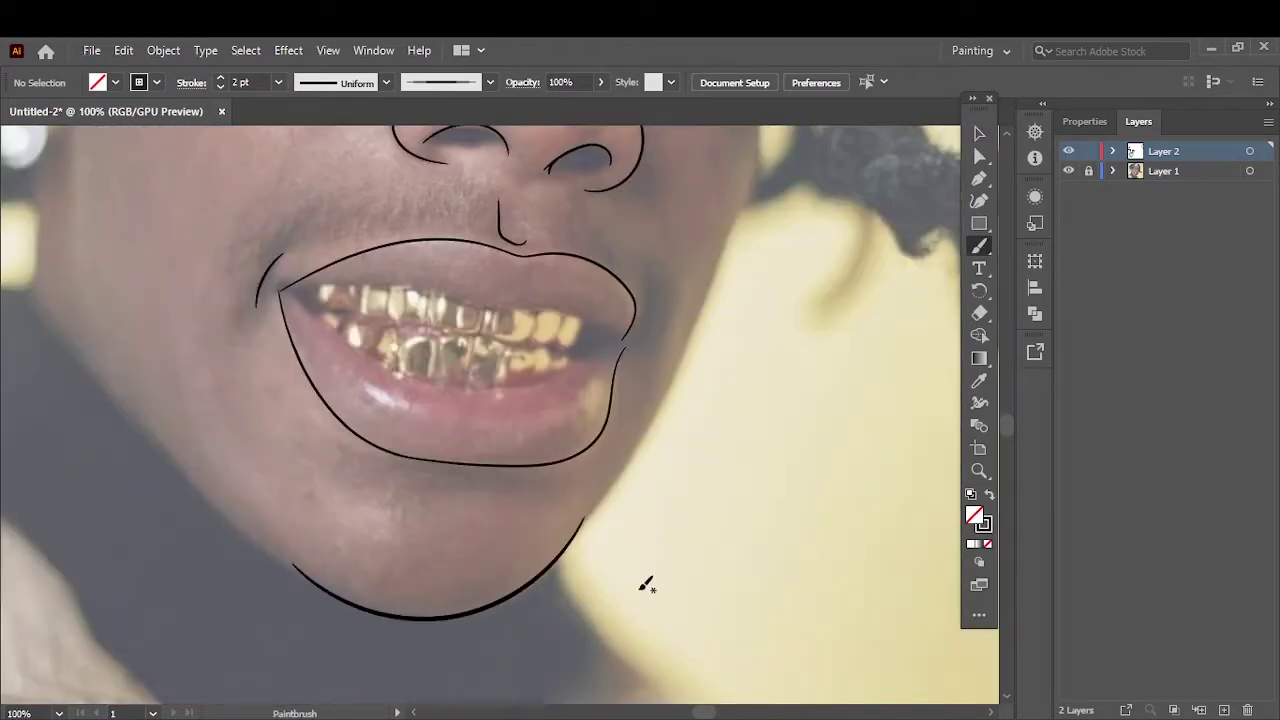
scroll(647, 585, "down", 1)
scroll(689, 557, "up", 2)
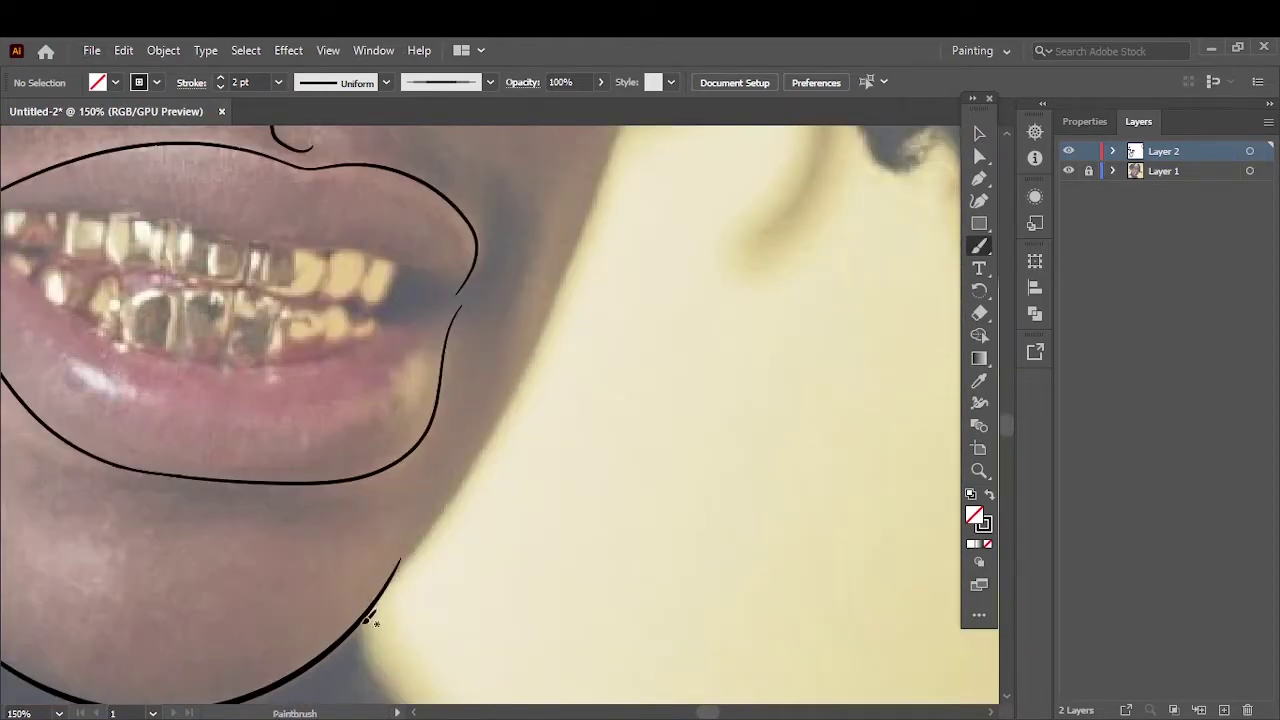
mouse_move(410, 552)
left_mouse_down()
mouse_move(570, 272)
mouse_move(492, 280)
left_mouse_up()
Step: Draw and finish the jaw line stroke along the cheek
scroll(697, 404, "down", 2)
scroll(697, 404, "up", 3)
scroll(315, 490, "down", 3)
scroll(530, 592, "up", 2)
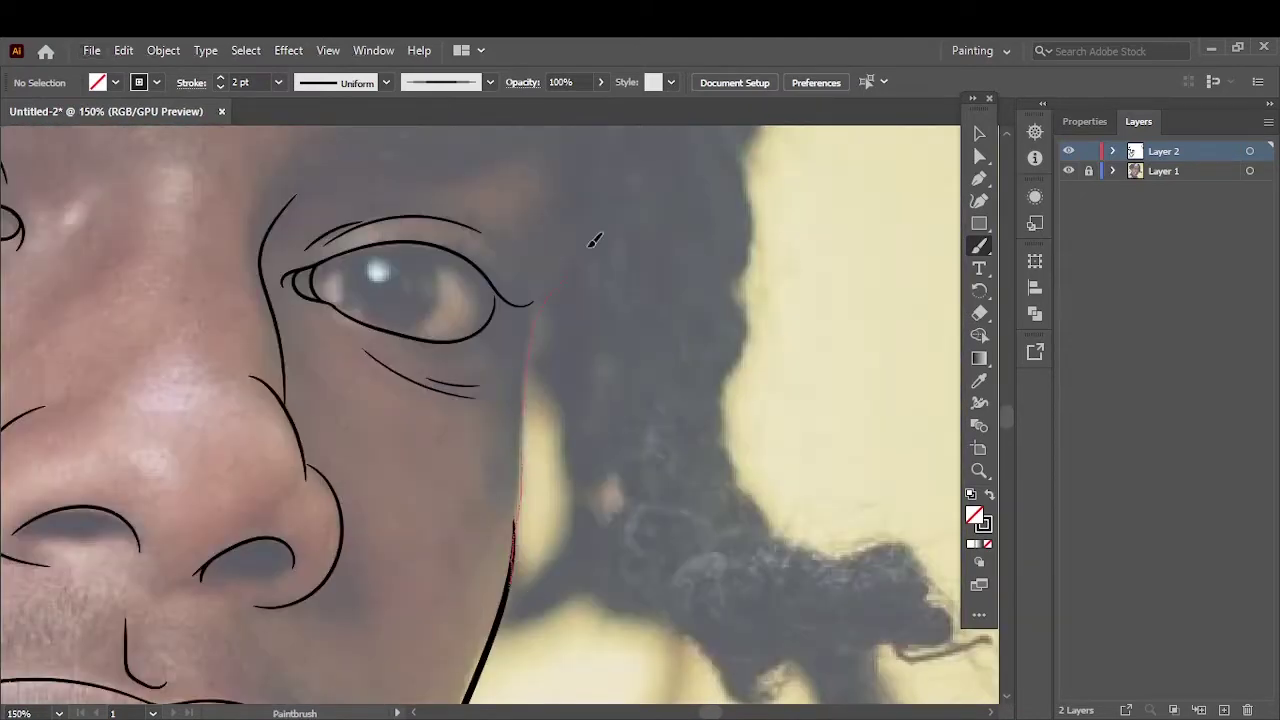
scroll(594, 240, "down", 1)
left_click_drag(380, 449, 521, 607)
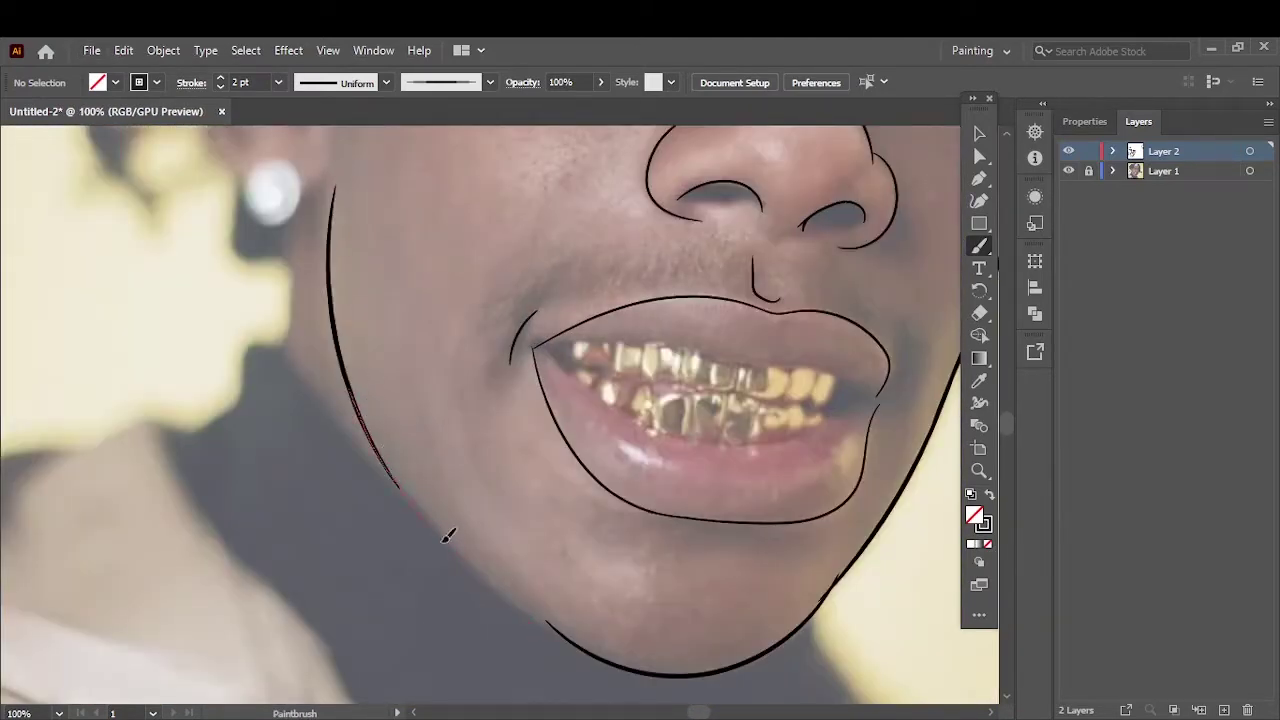
left_click_drag(447, 537, 520, 549)
Step: Outline the earring and join it to the jaw line
scroll(520, 549, "up", 2)
scroll(568, 590, "down", 2)
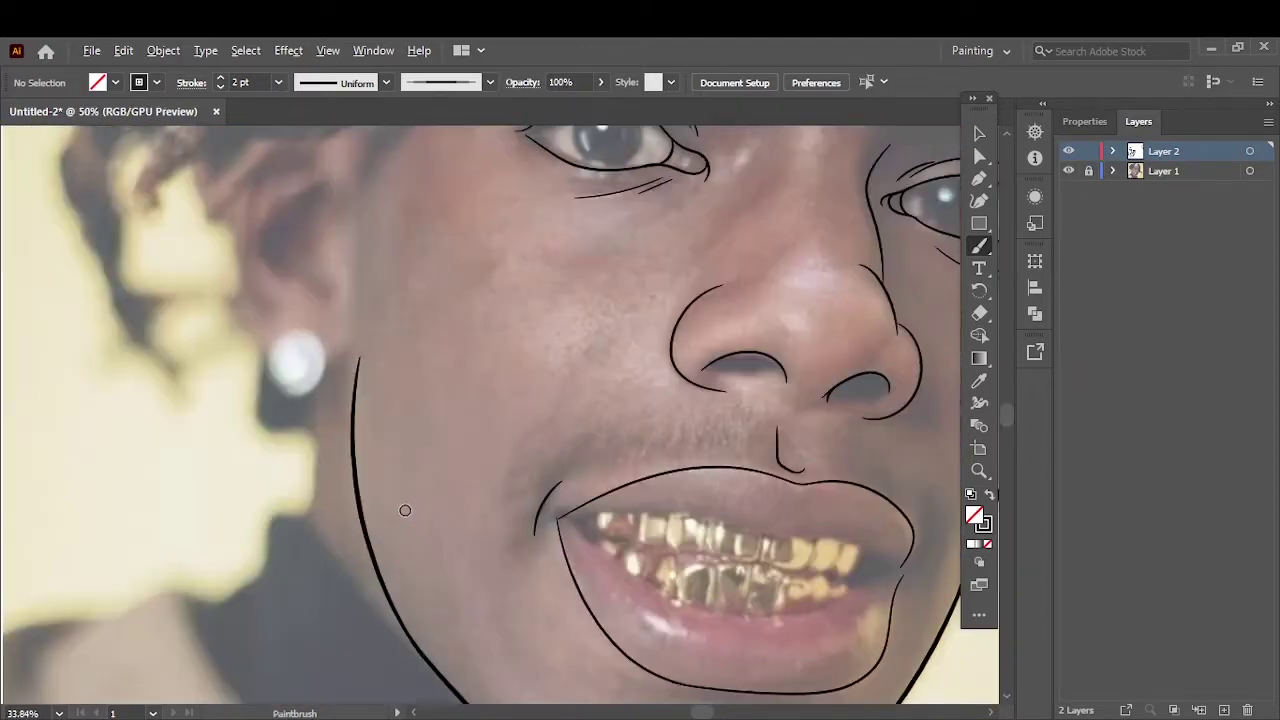
scroll(414, 442, "up", 1)
scroll(400, 470, "up", 1)
left_click_drag(372, 478, 368, 484)
scroll(423, 520, "up", 1)
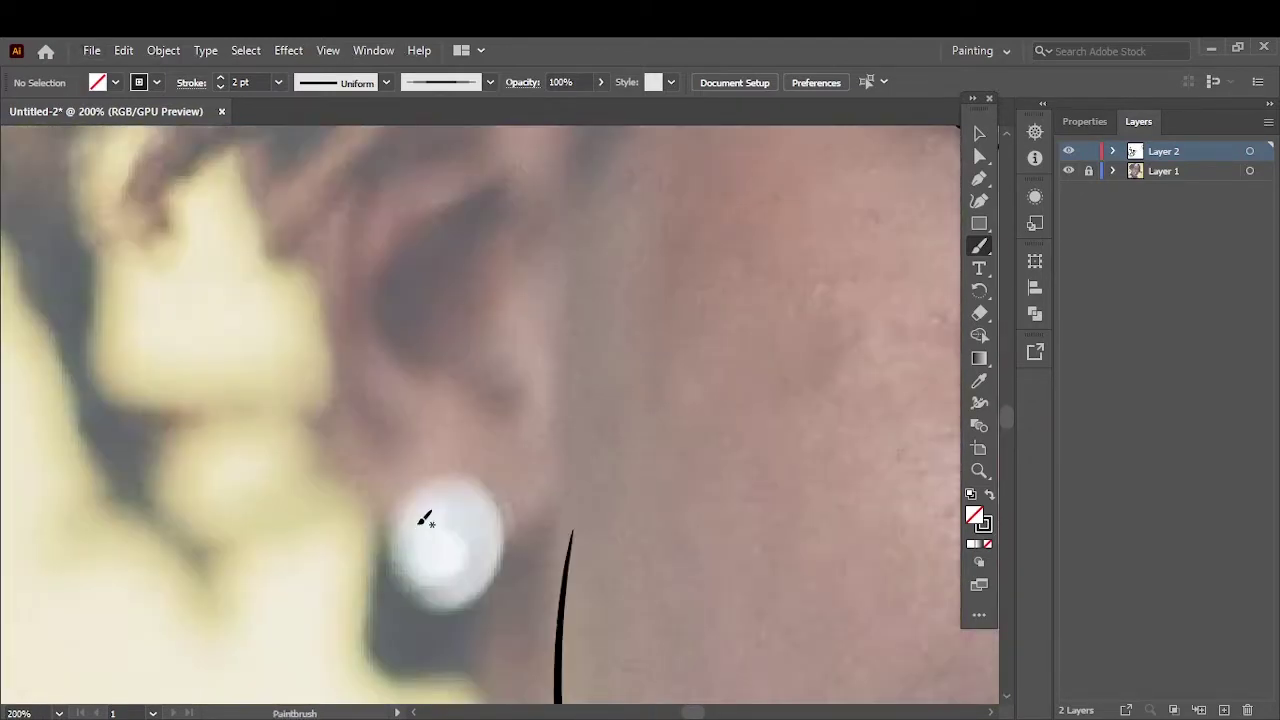
left_click_drag(512, 558, 570, 455)
scroll(570, 455, "down", 5)
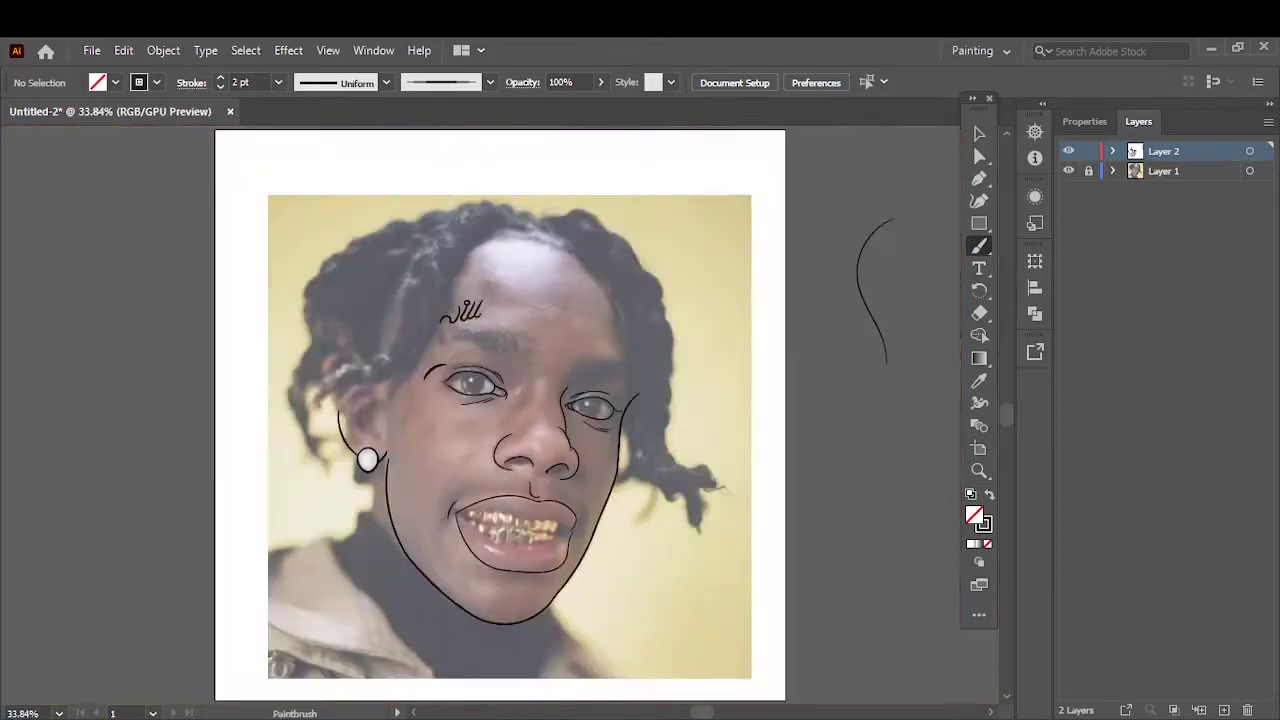
scroll(600, 300, "up", 4)
scroll(600, 300, "down", 2)
Step: Toggle between the Selection and Paintbrush tools and open the Edit menu
key("v")
scroll(362, 390, "up", 2)
key("b")
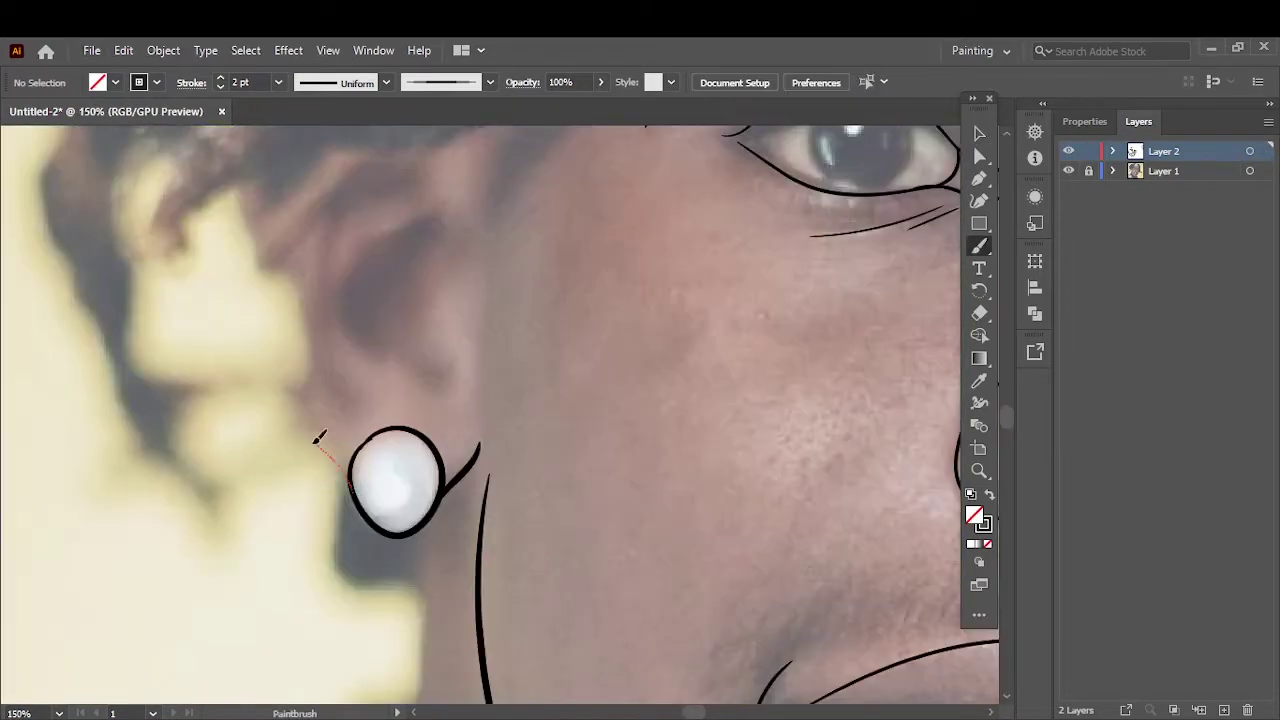
scroll(330, 430, "down", 4)
scroll(349, 357, "up", 3)
scroll(370, 432, "down", 2)
scroll(370, 432, "up", 5)
left_click(123, 50)
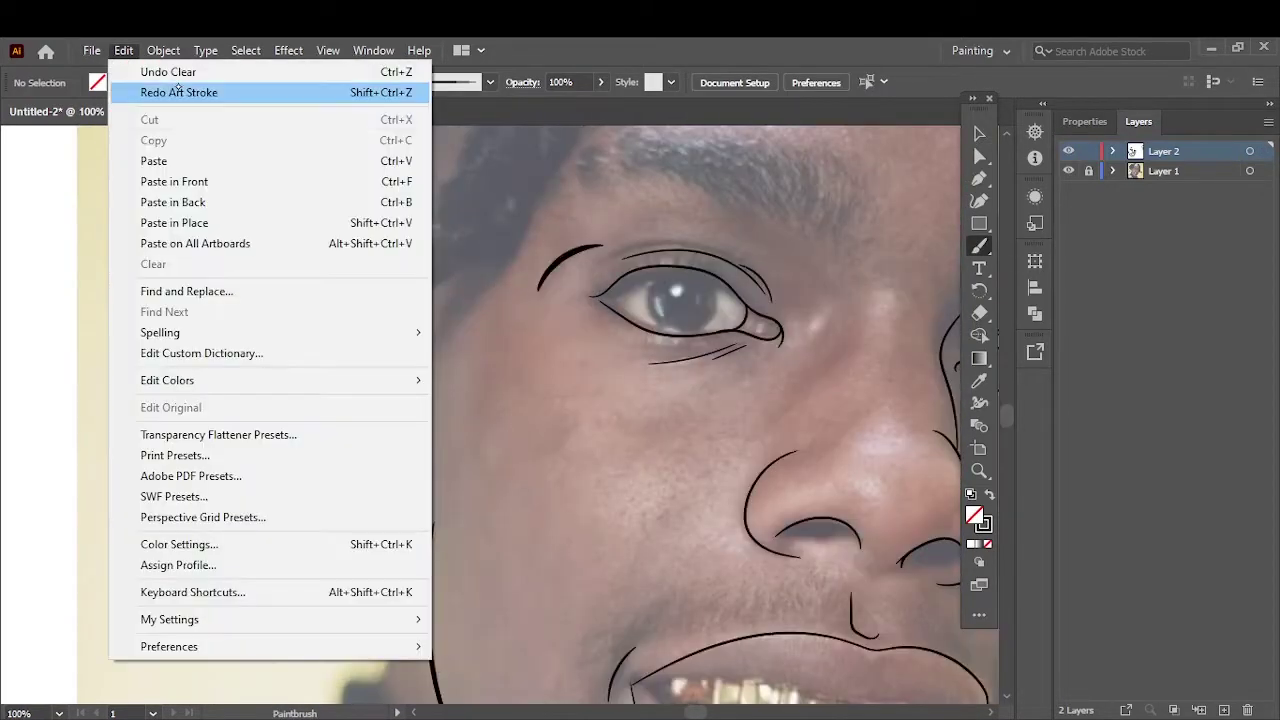
scroll(500, 400, "down", 5)
scroll(500, 350, "up", 5)
scroll(596, 262, "up", 2)
scroll(596, 262, "down", 5)
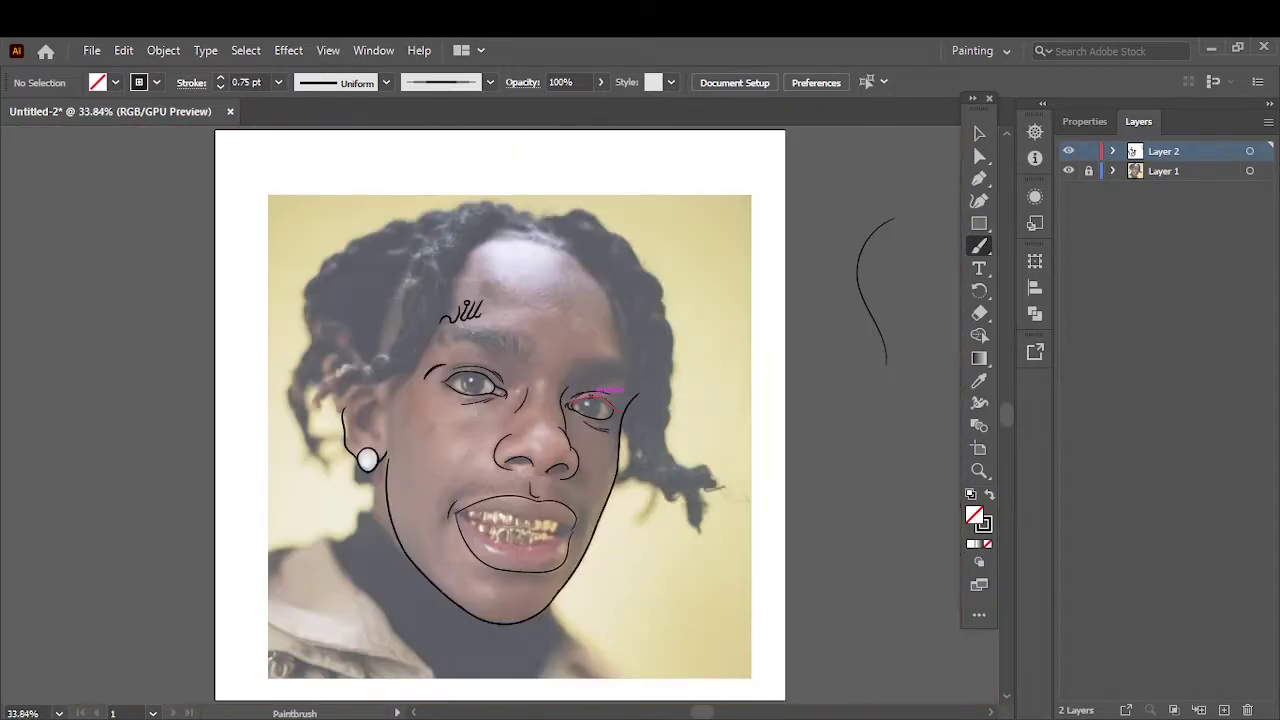
scroll(500, 300, "up", 3)
scroll(480, 280, "down", 1)
scroll(458, 257, "up", 1)
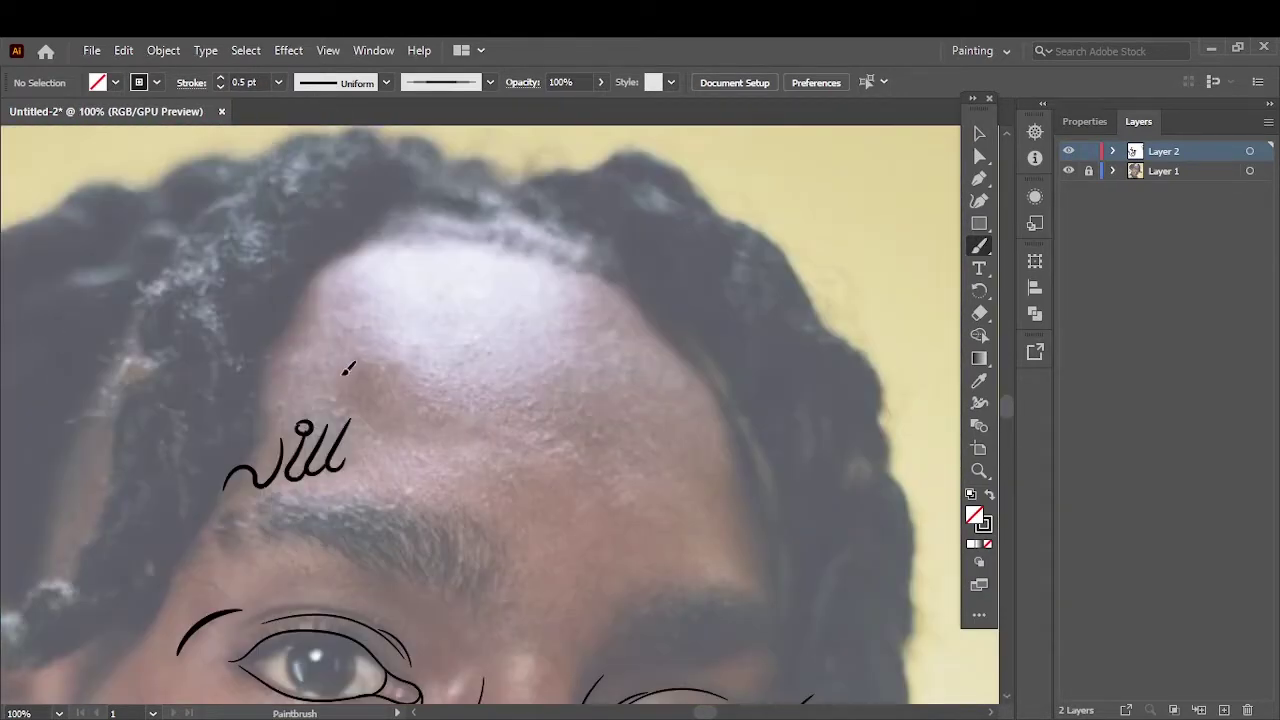
Step: Draw a forehead mark, undo it, then add a curved forehead line and small mark
left_click_drag(347, 370, 471, 430)
key("ctrl+z")
scroll(434, 394, "down", 5)
scroll(434, 394, "left", 3)
key("v")
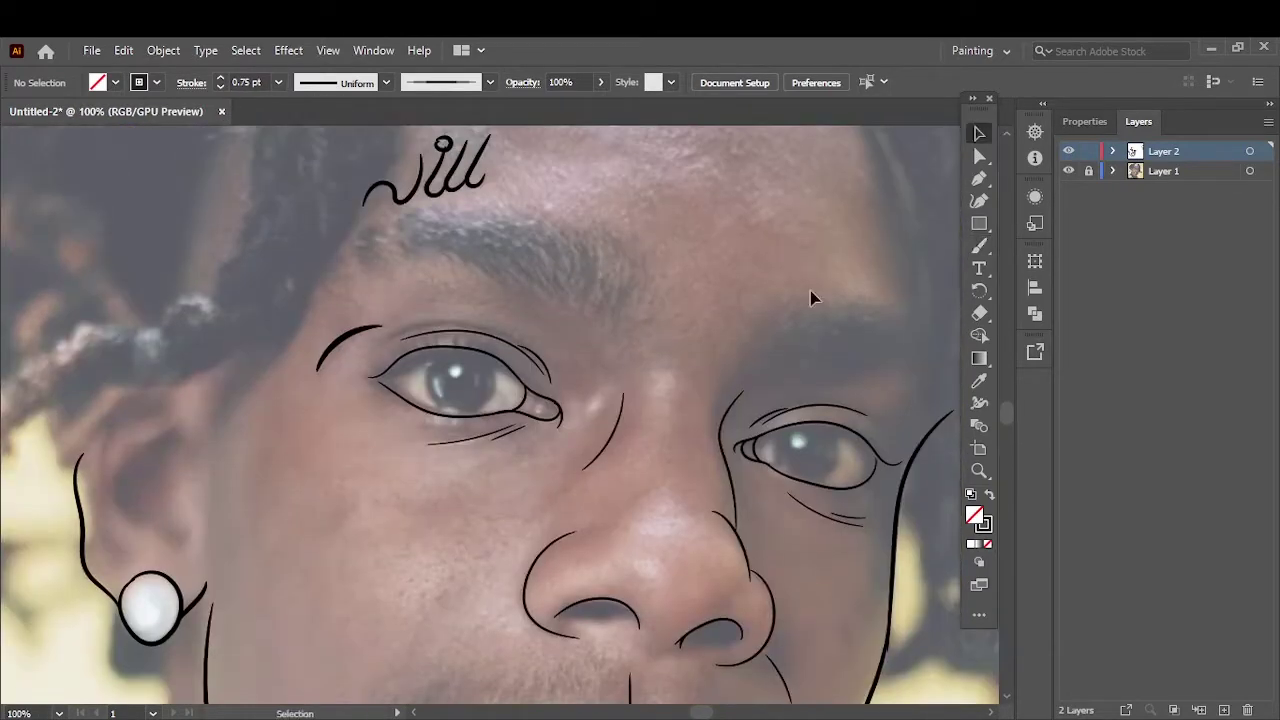
key("b")
scroll(810, 297, "up", 5)
left_click_drag(490, 271, 543, 371)
left_click_drag(664, 360, 686, 355)
scroll(686, 357, "down", 5)
scroll(200, 553, "up", 5)
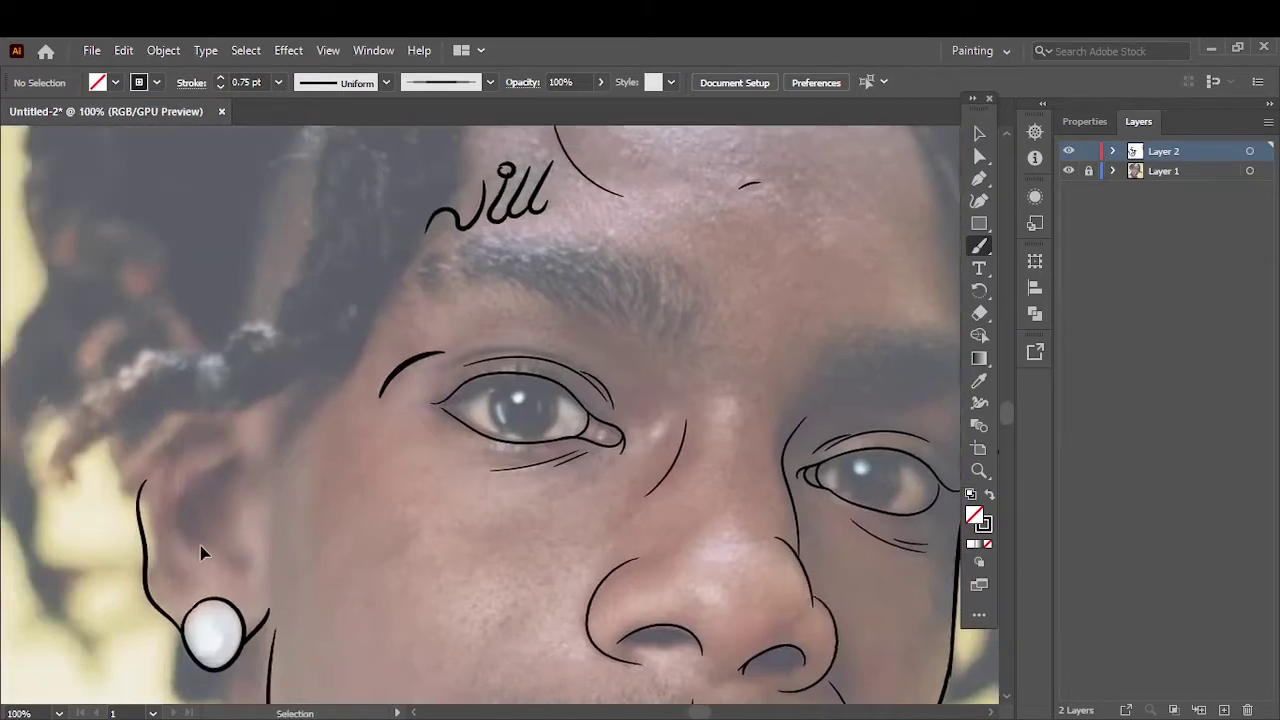
scroll(200, 553, "left", 3)
scroll(408, 600, "up", 2)
Step: Draw four curves inside the ear
left_click_drag(453, 345, 438, 490)
left_click_drag(406, 325, 360, 465)
left_click_drag(374, 466, 425, 505)
left_click_drag(310, 348, 338, 506)
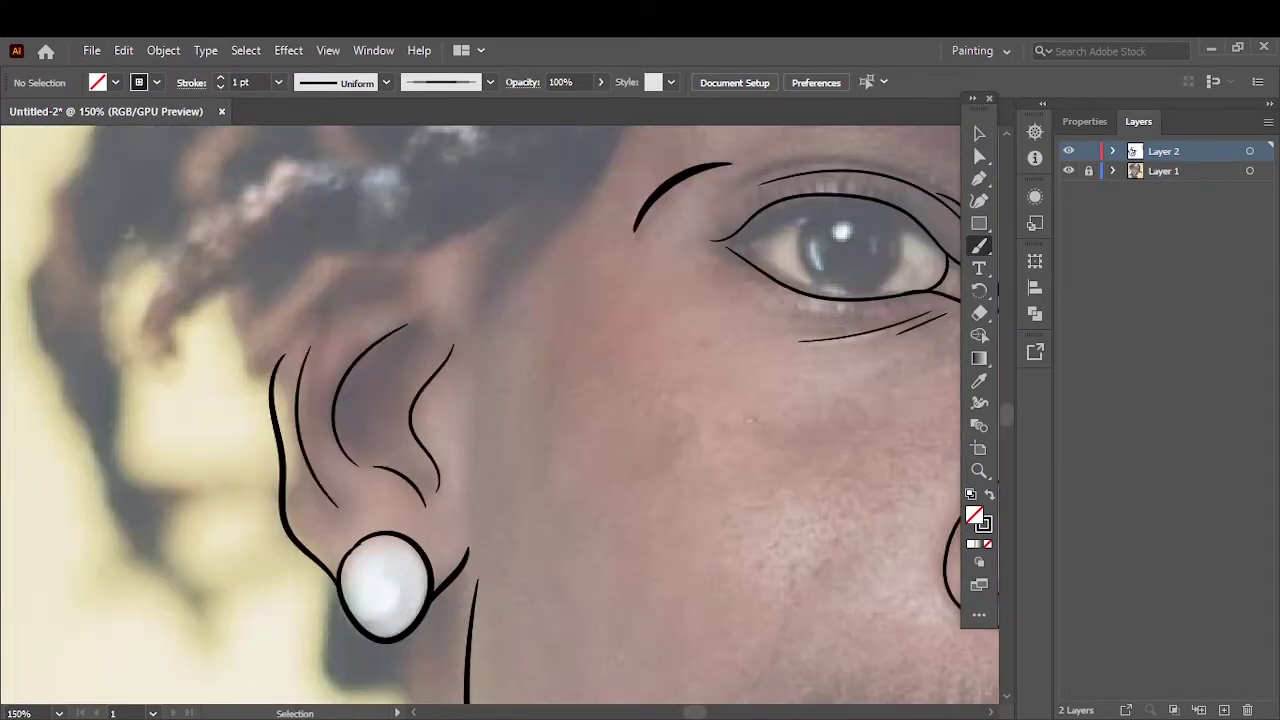
scroll(312, 390, "down", 5)
scroll(312, 390, "up", 5)
Step: Add short mustache hairs above the upper lip
scroll(553, 279, "down", 3)
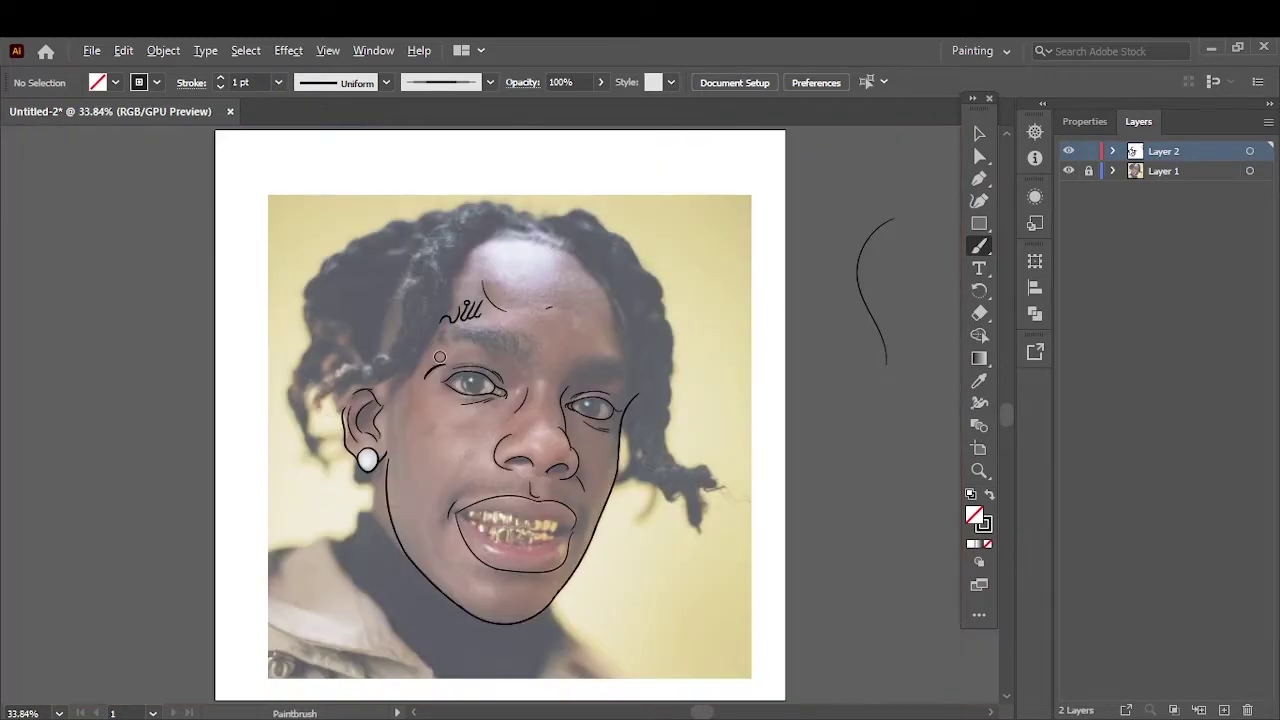
scroll(553, 279, "up", 1)
scroll(553, 279, "up", 1)
scroll(553, 279, "up", 3)
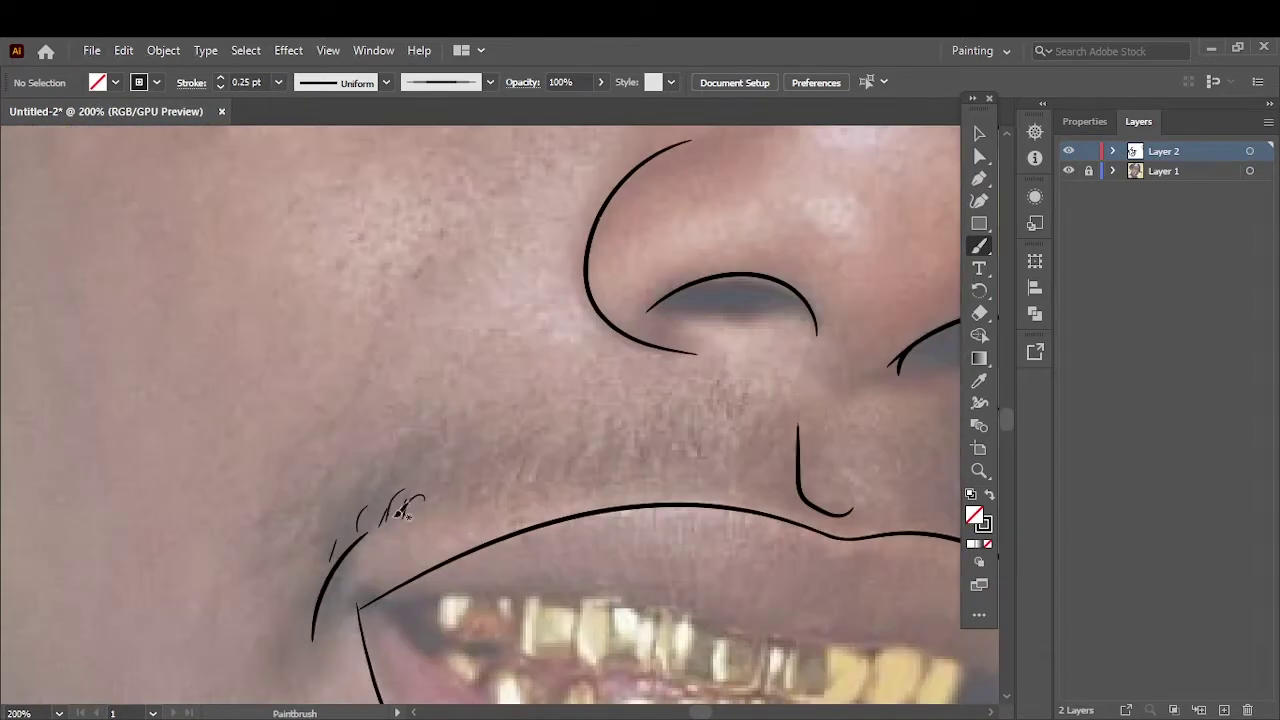
mouse_move(422, 510)
left_mouse_down()
mouse_move(438, 486)
mouse_move(514, 470)
left_mouse_up()
Step: Draw the first eyebrow hairs toward its inner end and a dark mark beside it
key("ctrl+0")
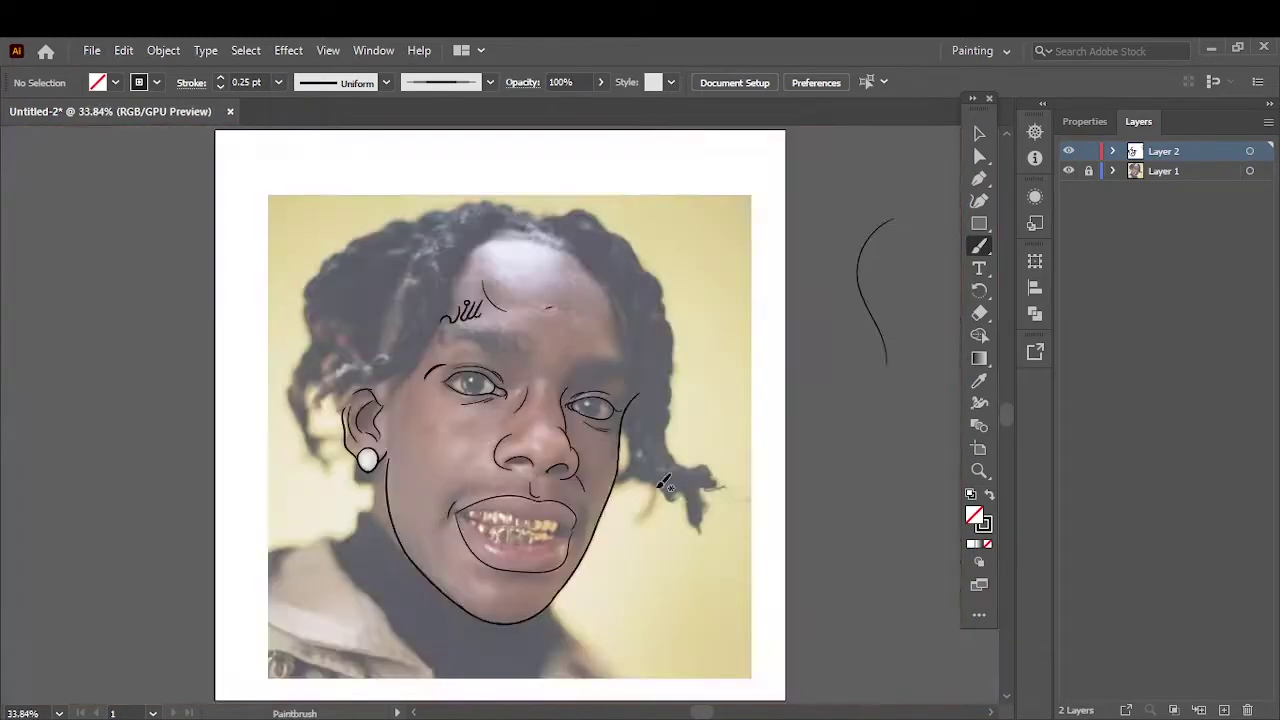
scroll(507, 342, "up", 4)
left_click_drag(570, 400, 520, 300)
left_click_drag(500, 370, 455, 290)
left_click_drag(535, 333, 427, 291)
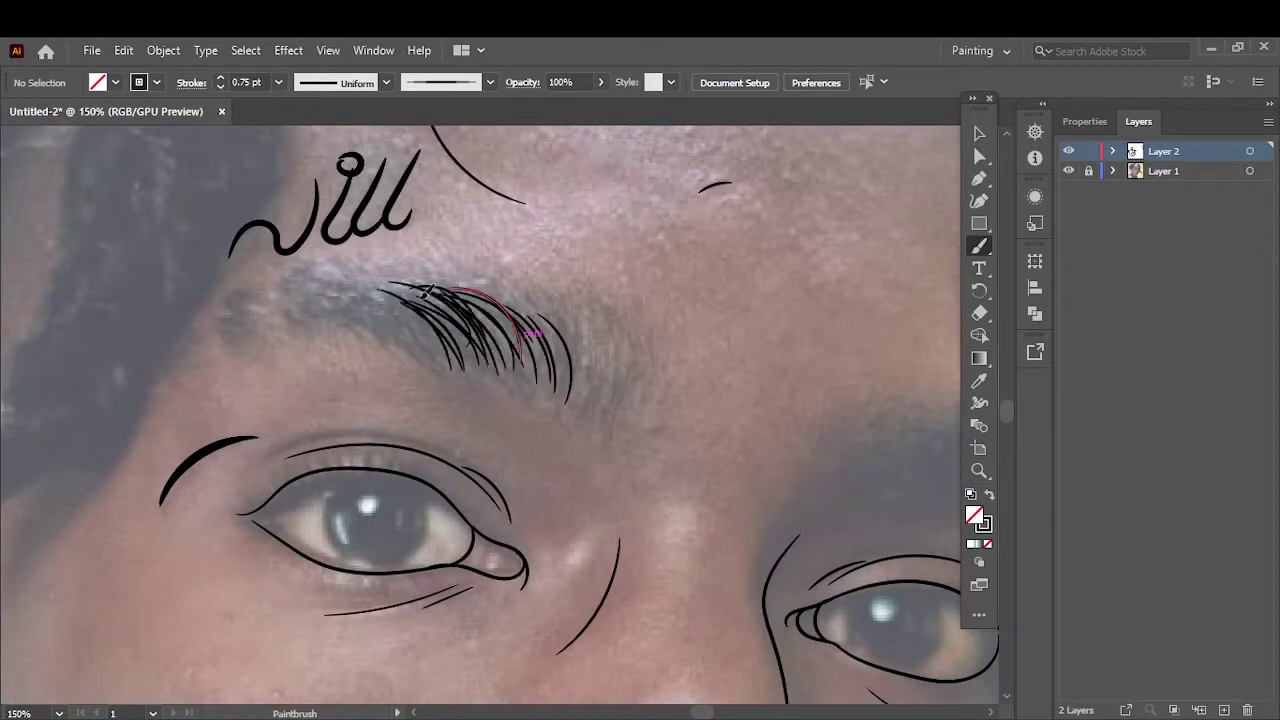
left_click_drag(440, 370, 380, 290)
mouse_move(410, 350)
left_mouse_down()
mouse_move(330, 290)
mouse_move(290, 295)
left_mouse_up()
left_click_drag(515, 370, 460, 295)
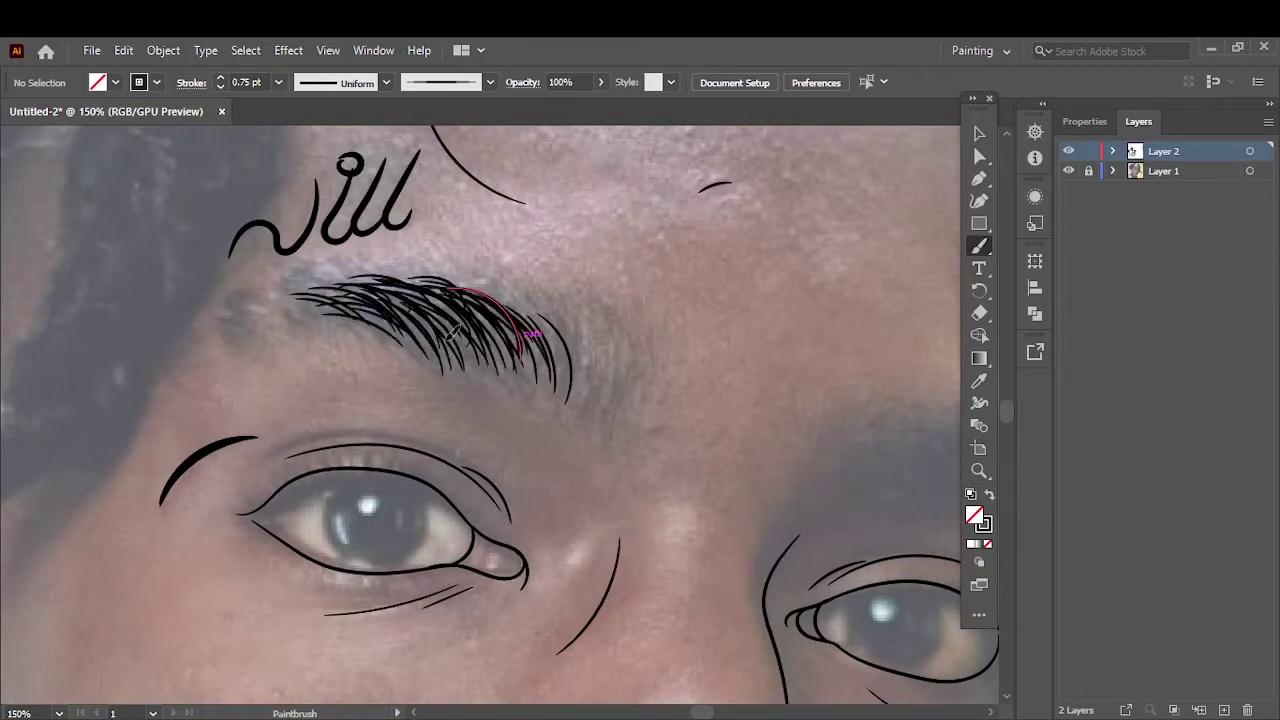
left_click_drag(385, 315, 300, 265)
mouse_move(258, 345)
left_mouse_down()
mouse_move(225, 315)
mouse_move(230, 330)
left_mouse_up()
Step: Extend the eyebrow hairs to its outer end and along its lower edge
key("ctrl+0")
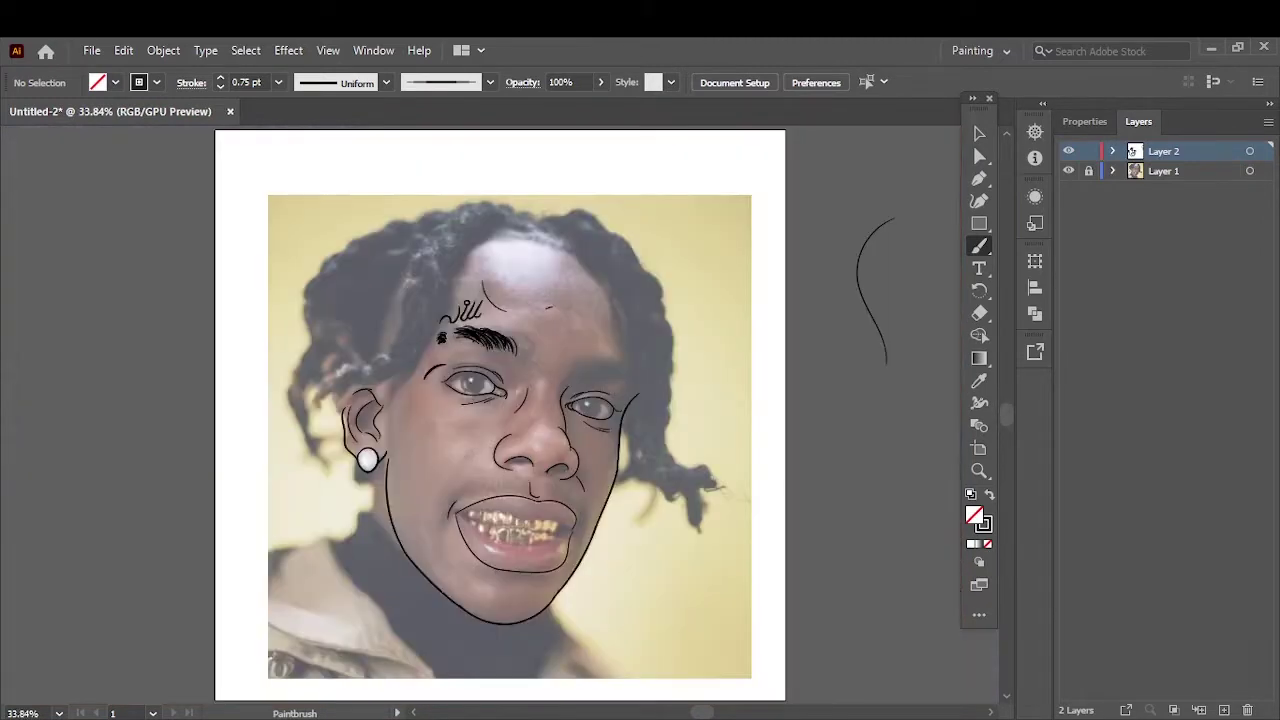
scroll(527, 348, "up", 5)
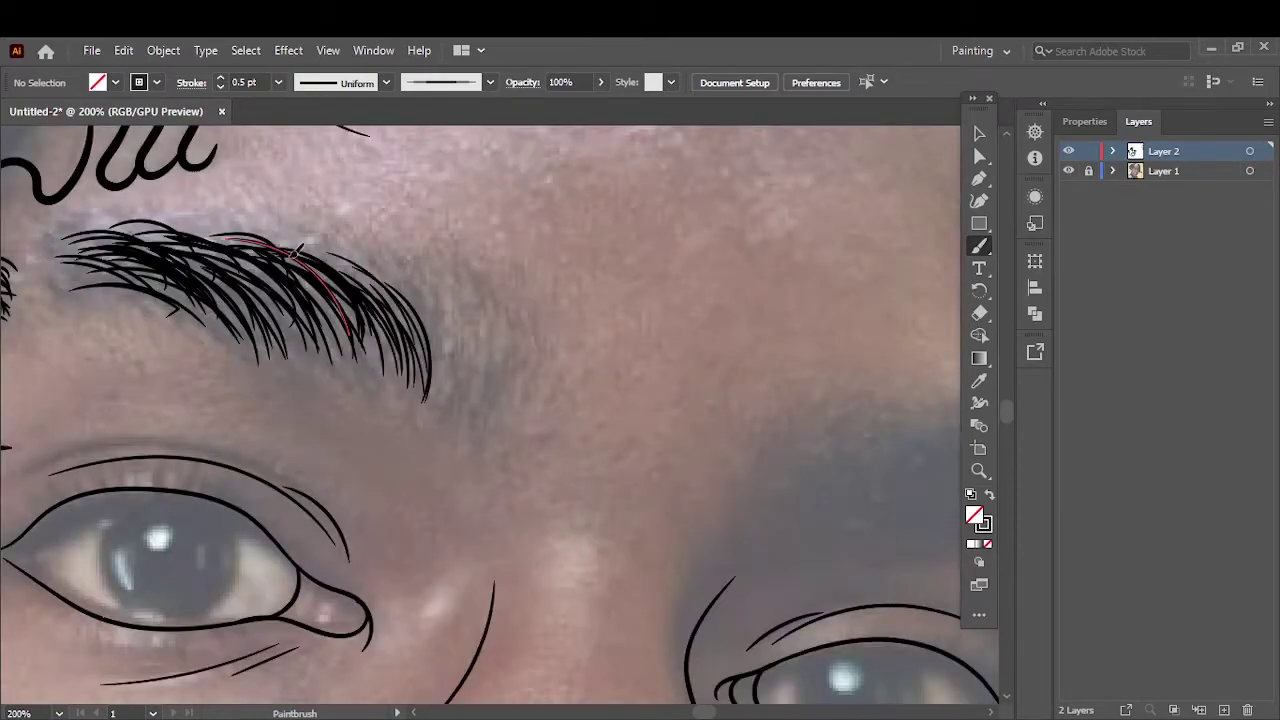
left_click_drag(230, 240, 355, 325)
mouse_move(465, 435)
left_mouse_down()
mouse_move(440, 300)
mouse_move(470, 305)
left_mouse_up()
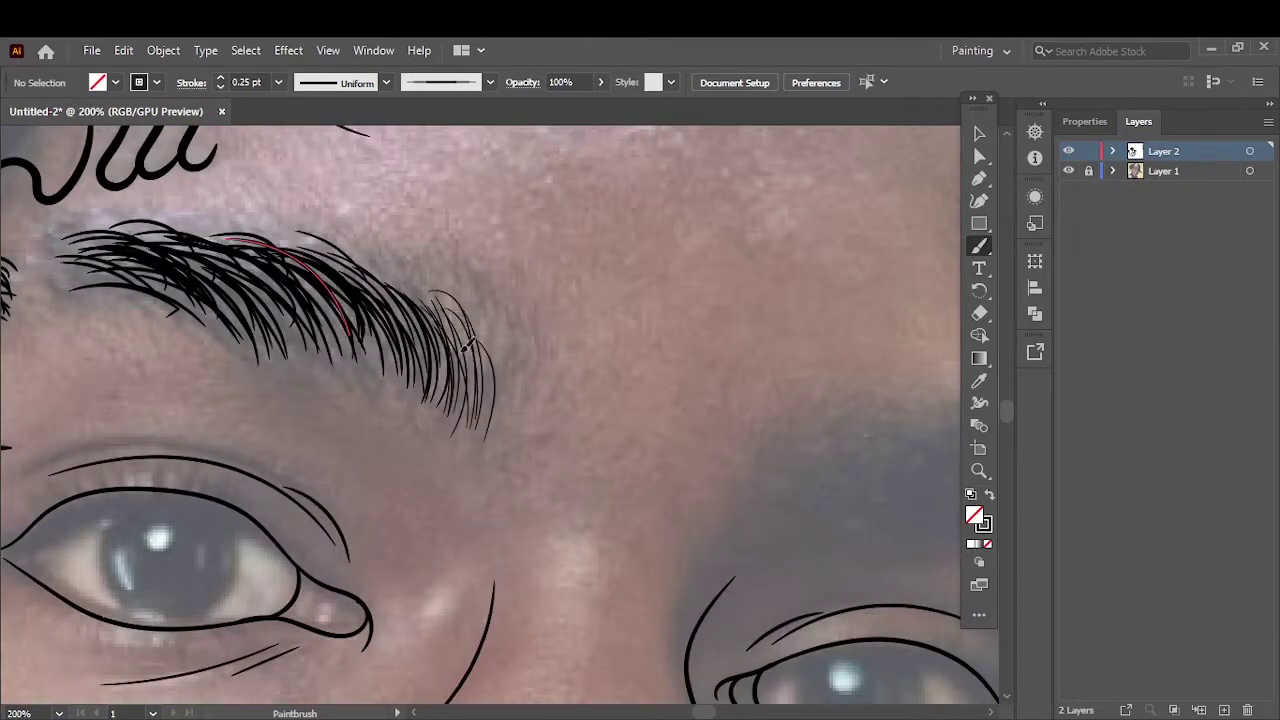
left_click_drag(510, 440, 440, 280)
mouse_move(515, 430)
left_mouse_down()
mouse_move(480, 300)
mouse_move(460, 290)
left_mouse_up()
mouse_move(310, 380)
left_mouse_down()
mouse_move(330, 325)
mouse_move(285, 338)
mouse_move(240, 325)
left_mouse_up()
mouse_move(245, 358)
left_mouse_down()
mouse_move(205, 310)
mouse_move(145, 285)
left_mouse_up()
left_click_drag(125, 300, 90, 260)
key("ctrl+0")
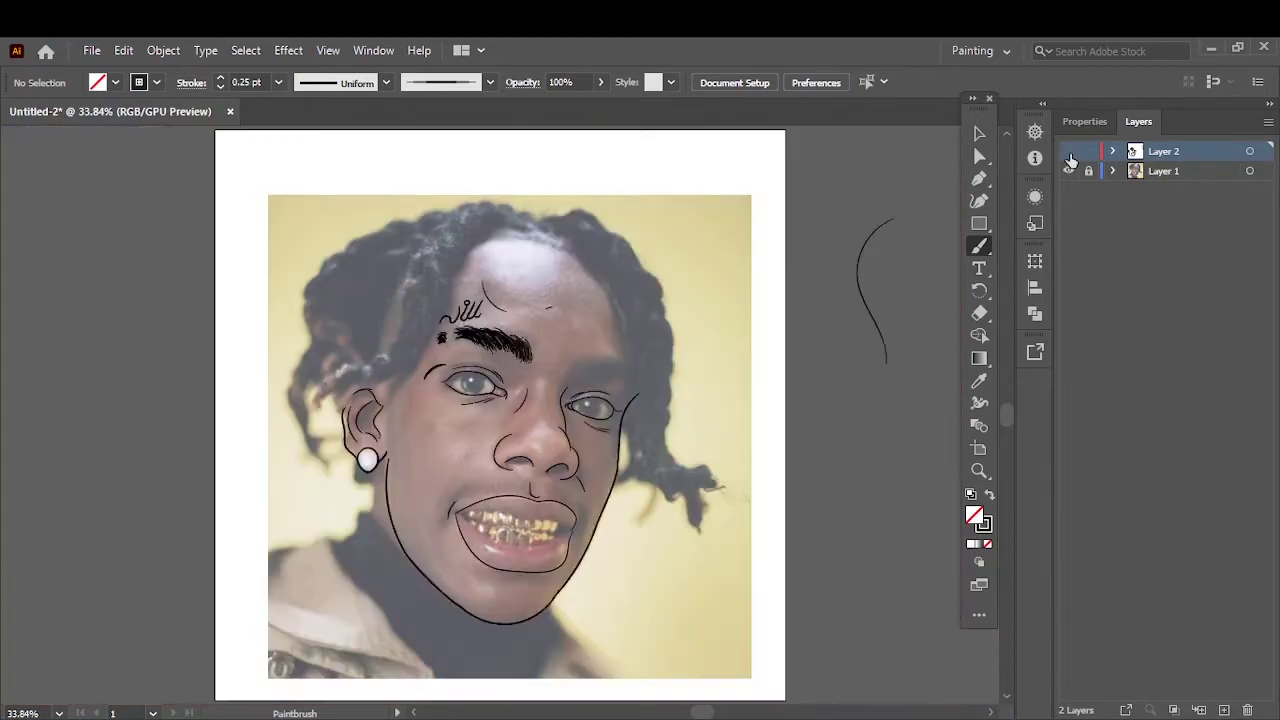
scroll(568, 444, "up", 4)
Step: Add four more hair strokes to the eyebrow
key("ctrl+0")
scroll(380, 400, "up", 5)
left_click_drag(175, 485, 140, 432)
left_click_drag(295, 455, 245, 392)
left_click_drag(300, 430, 270, 385)
left_click_drag(485, 398, 390, 402)
Step: Draw the right eyebrow as a black-filled Pencil shape with no stroke
key("ctrl+0")
scroll(600, 366, "up", 4)
key("n")
left_click(989, 494)
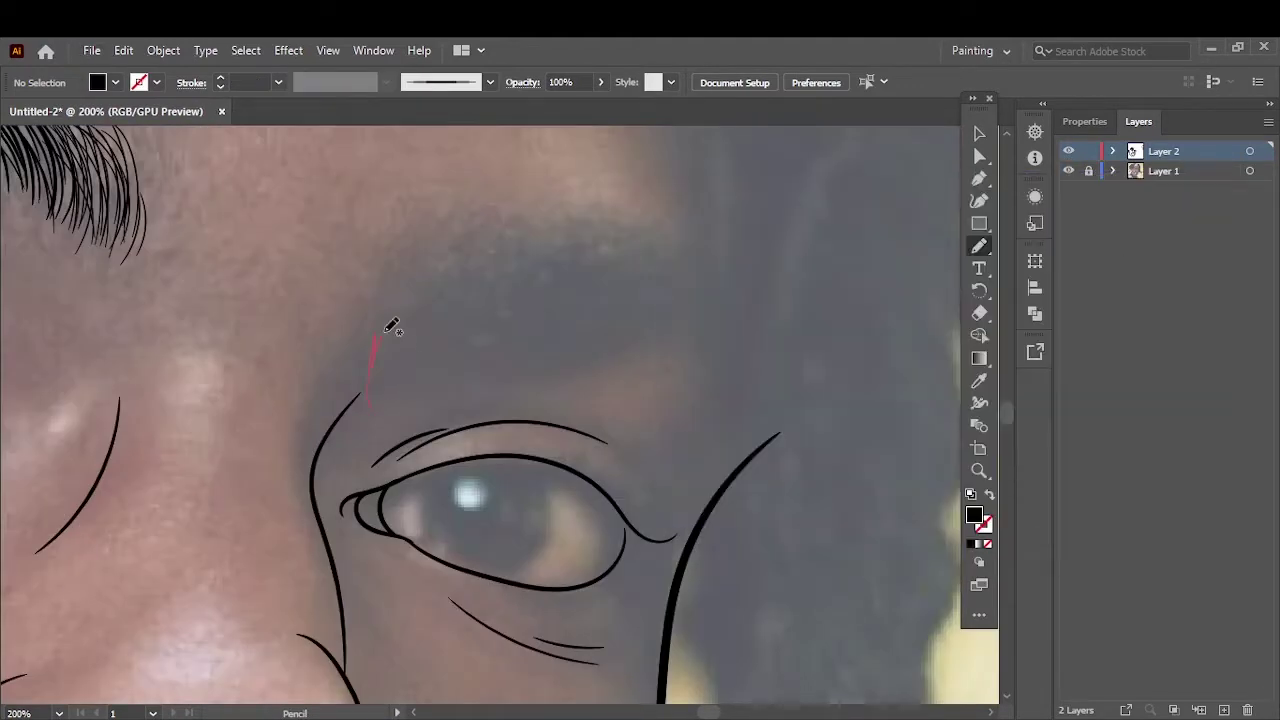
left_click_drag(494, 379, 370, 405)
left_click_drag(510, 282, 567, 229)
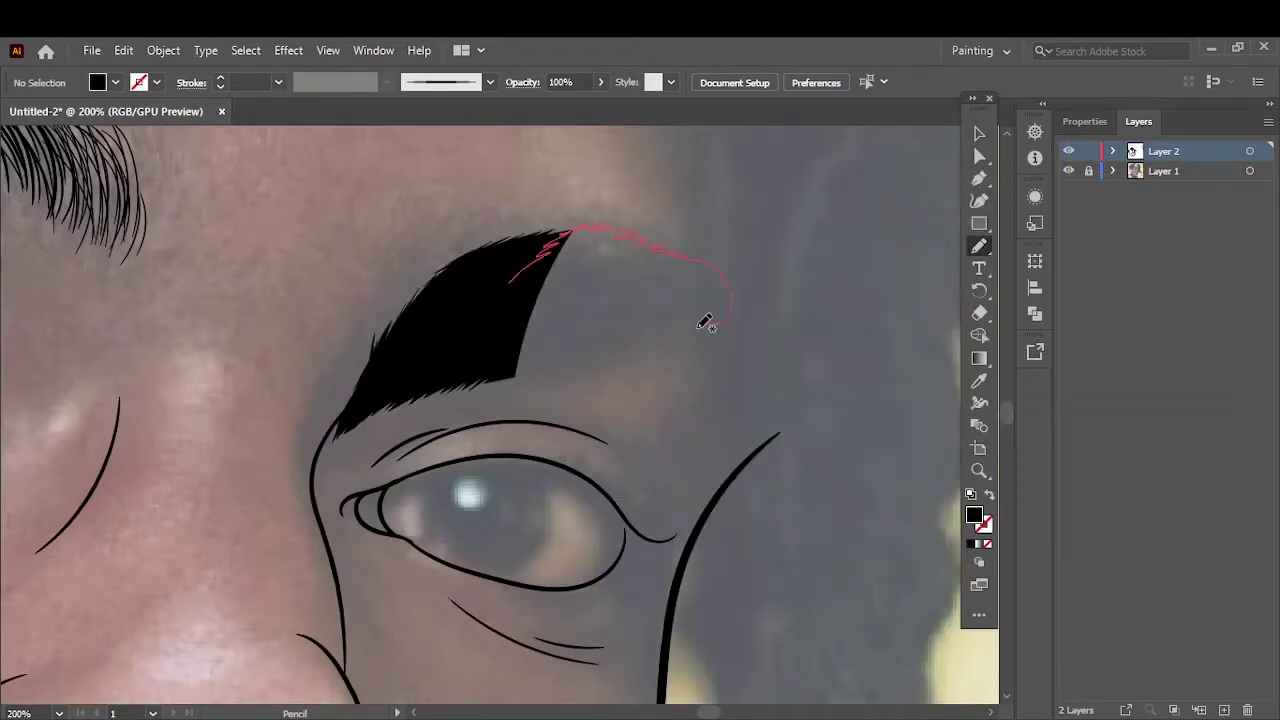
left_click_drag(705, 325, 548, 374)
left_click_drag(741, 323, 744, 326)
Step: With black brush strokes, add hairs along the brow's lower edge and inner end
key("ctrl+0")
scroll(626, 355, "up", 4)
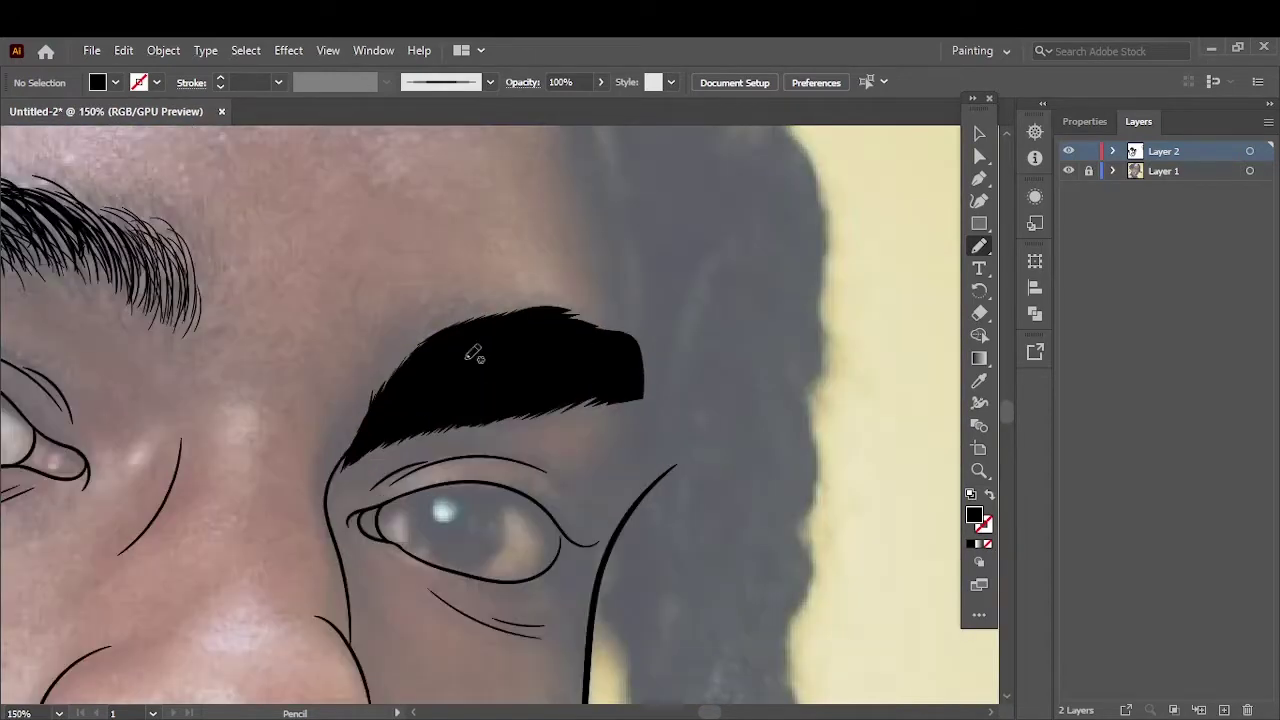
key("b")
key("shift+x")
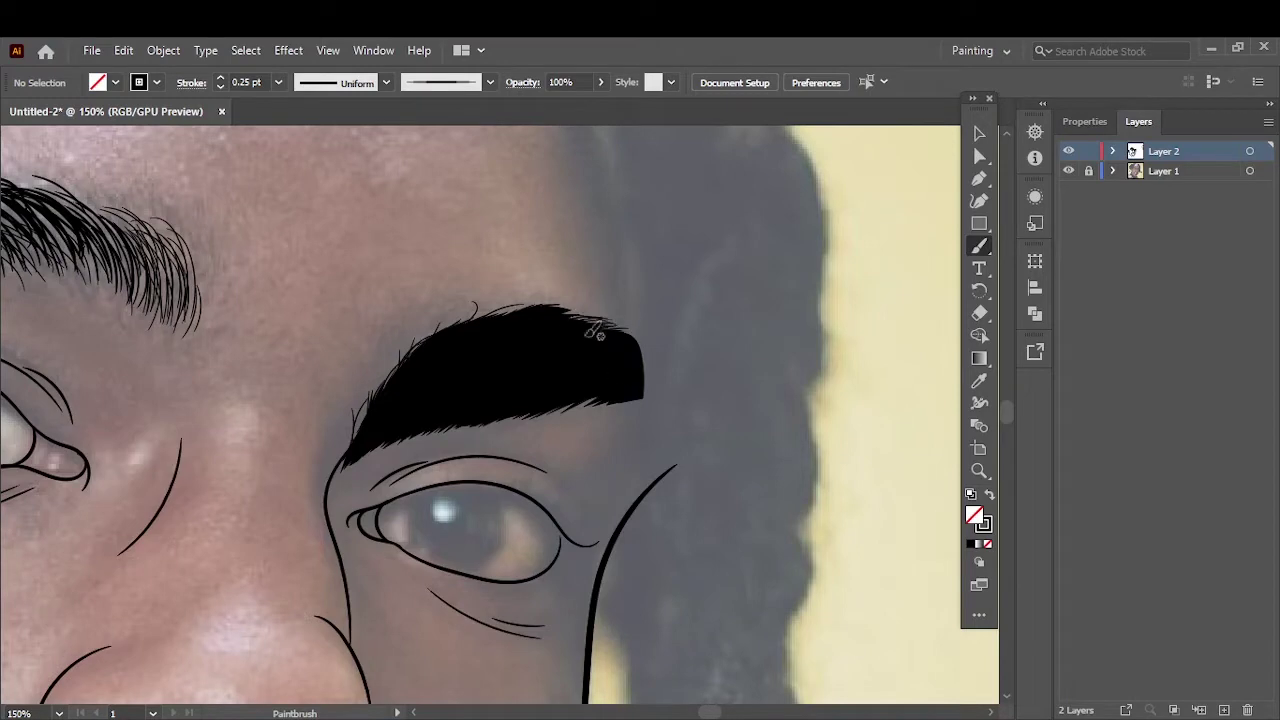
left_click_drag(573, 401, 498, 420)
left_click_drag(353, 449, 375, 395)
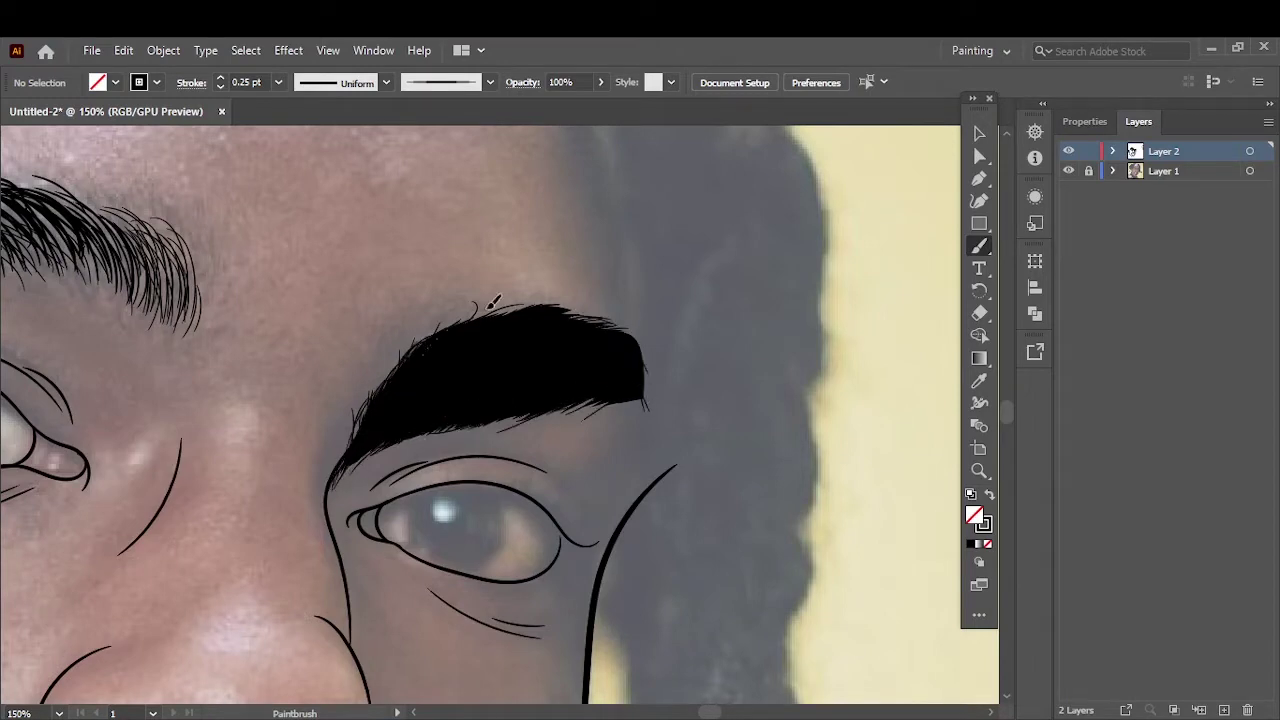
Step: Undo the filled eyebrow and stray stroke, then redraw the filled eyebrow shape
key("ctrl+0")
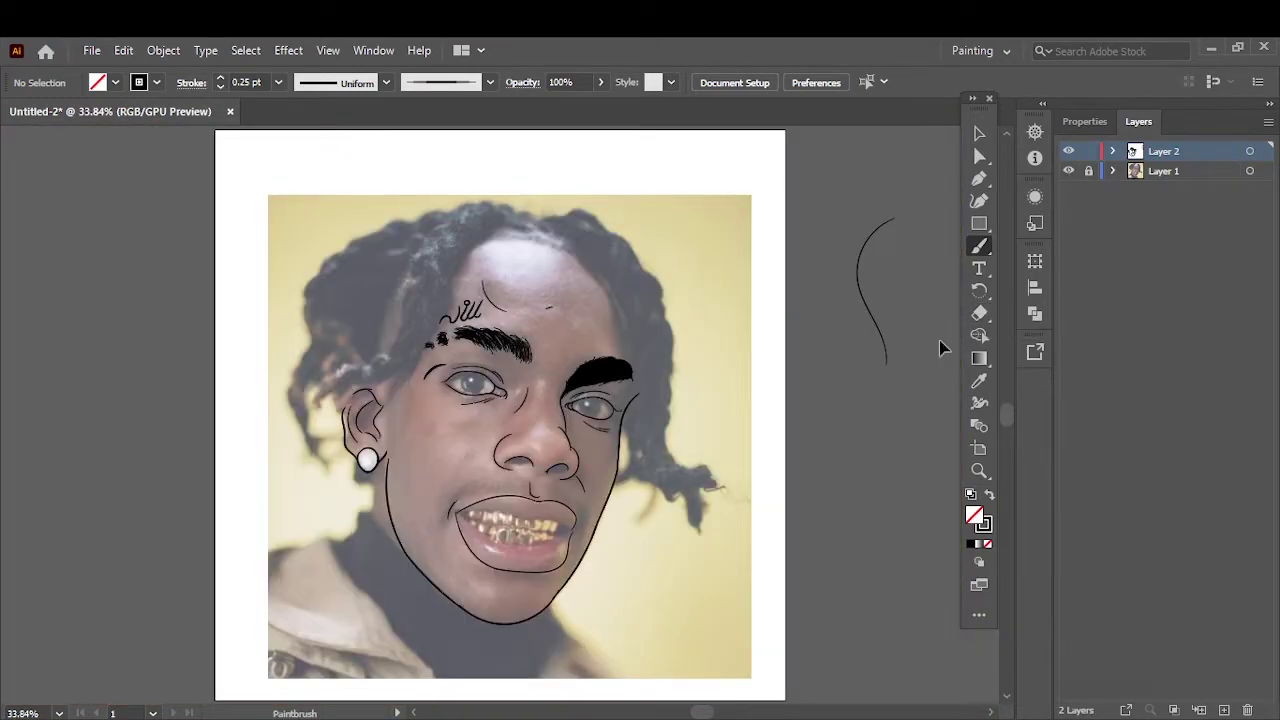
key("ctrl+1")
key("v")
key("ctrl+z")
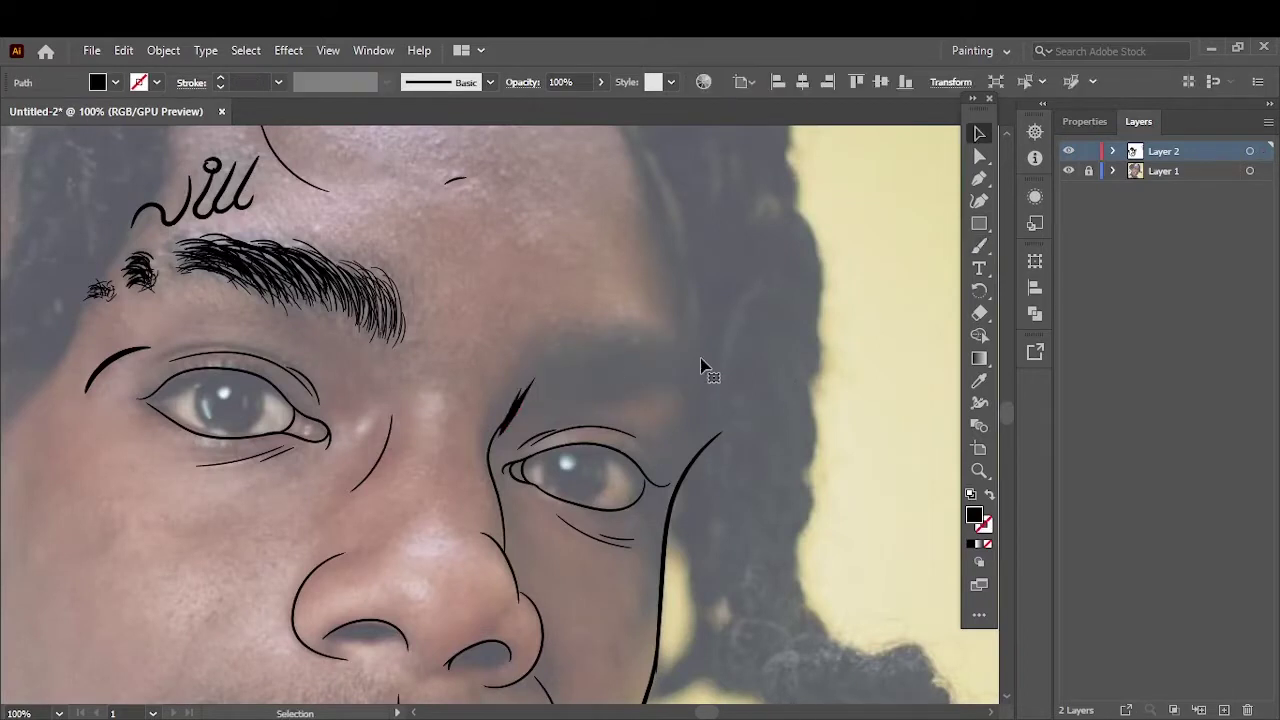
scroll(700, 362, "up", 1, "alt")
key("ctrl+z")
key("n")
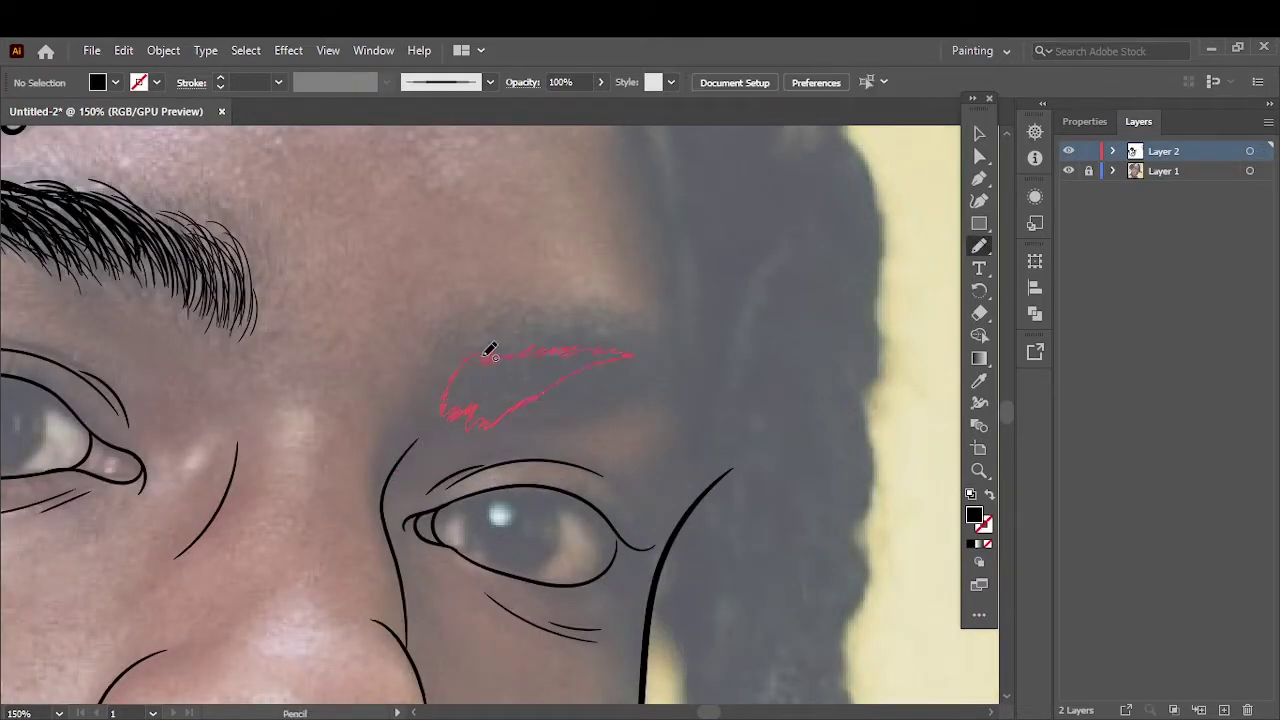
mouse_move(490, 350)
left_mouse_down()
mouse_move(482, 370)
mouse_move(632, 350)
left_mouse_up()
Step: Add 0.5 pt brush hairs along the eyebrow's top edge
key("shift+x")
key("b")
left_click(278, 82)
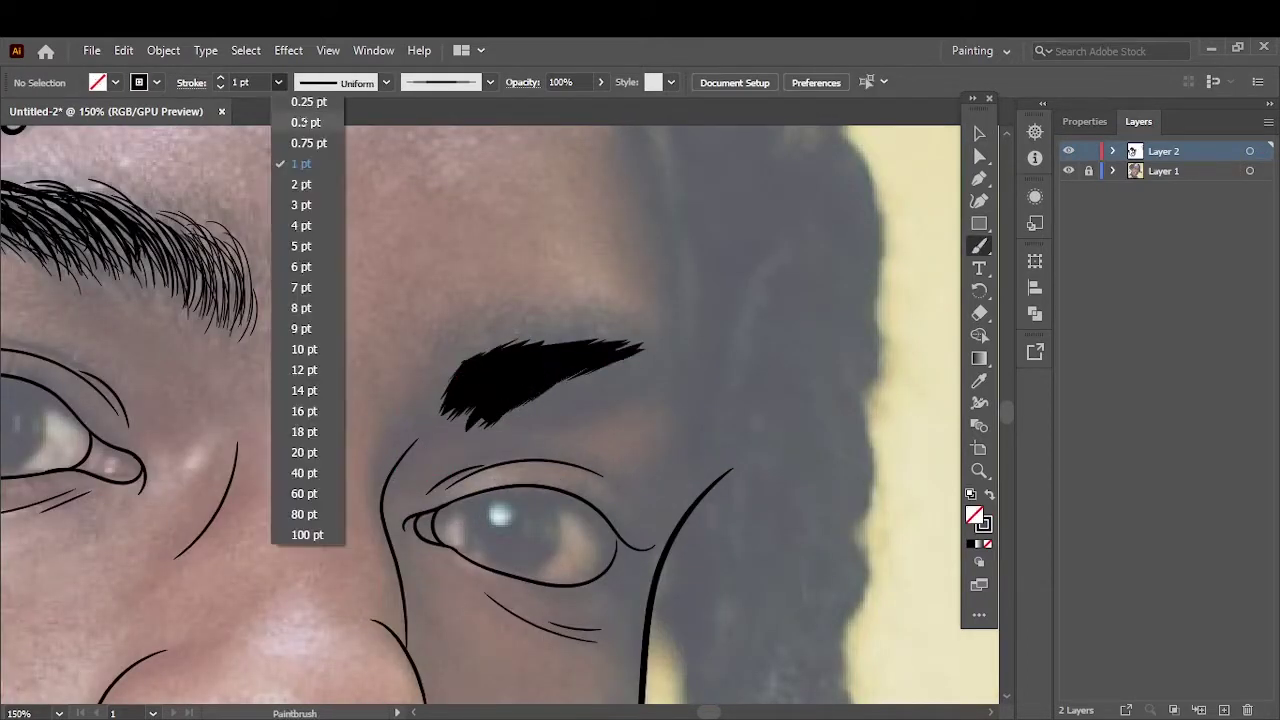
left_click(306, 122)
left_click_drag(498, 335, 648, 340)
left_click_drag(491, 346, 645, 343)
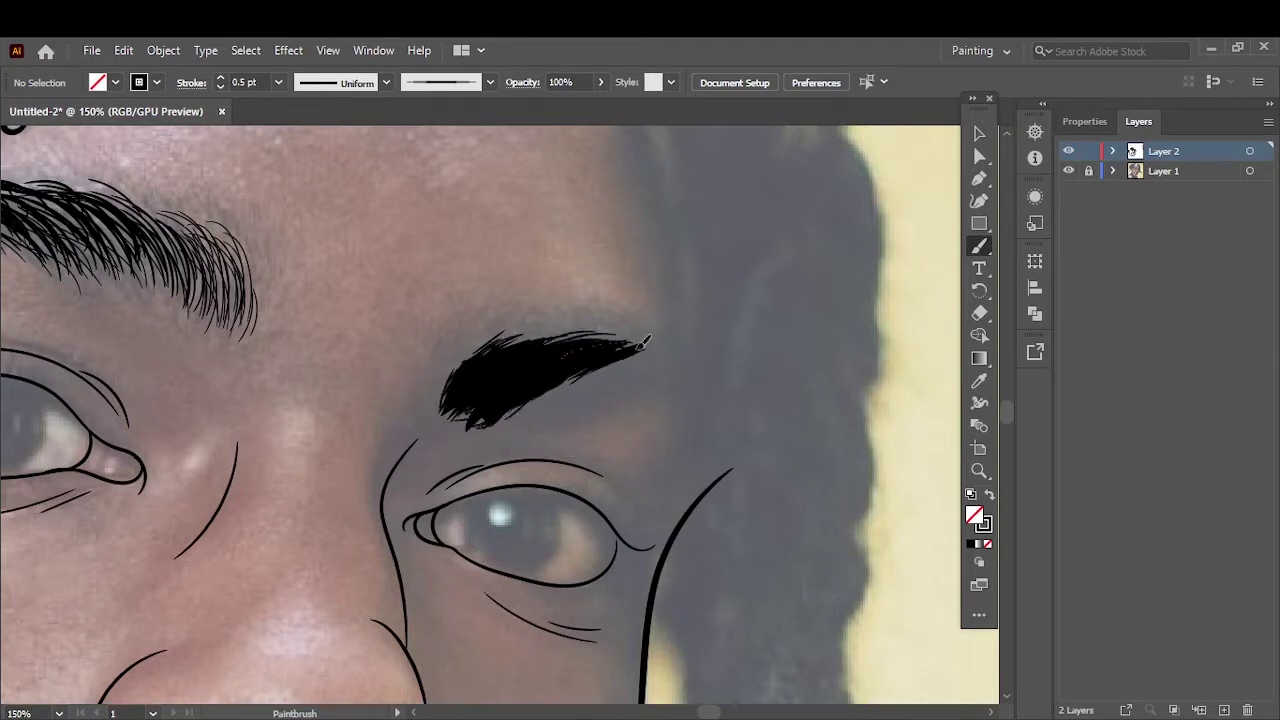
Step: Add finer 0.25 pt hairs along the eyebrow and out to its tail
left_click(278, 82)
left_click(306, 104)
mouse_move(445, 378)
left_mouse_down()
mouse_move(536, 330)
mouse_move(626, 325)
left_mouse_up()
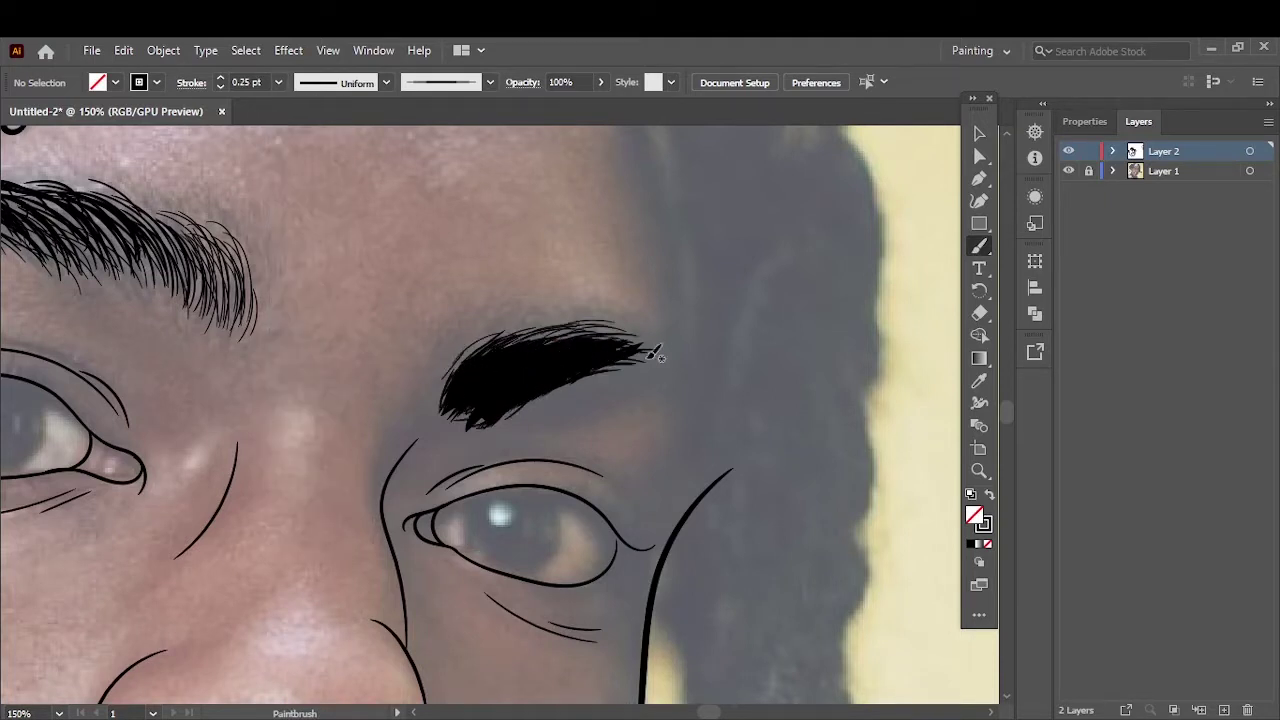
left_click_drag(440, 420, 460, 410)
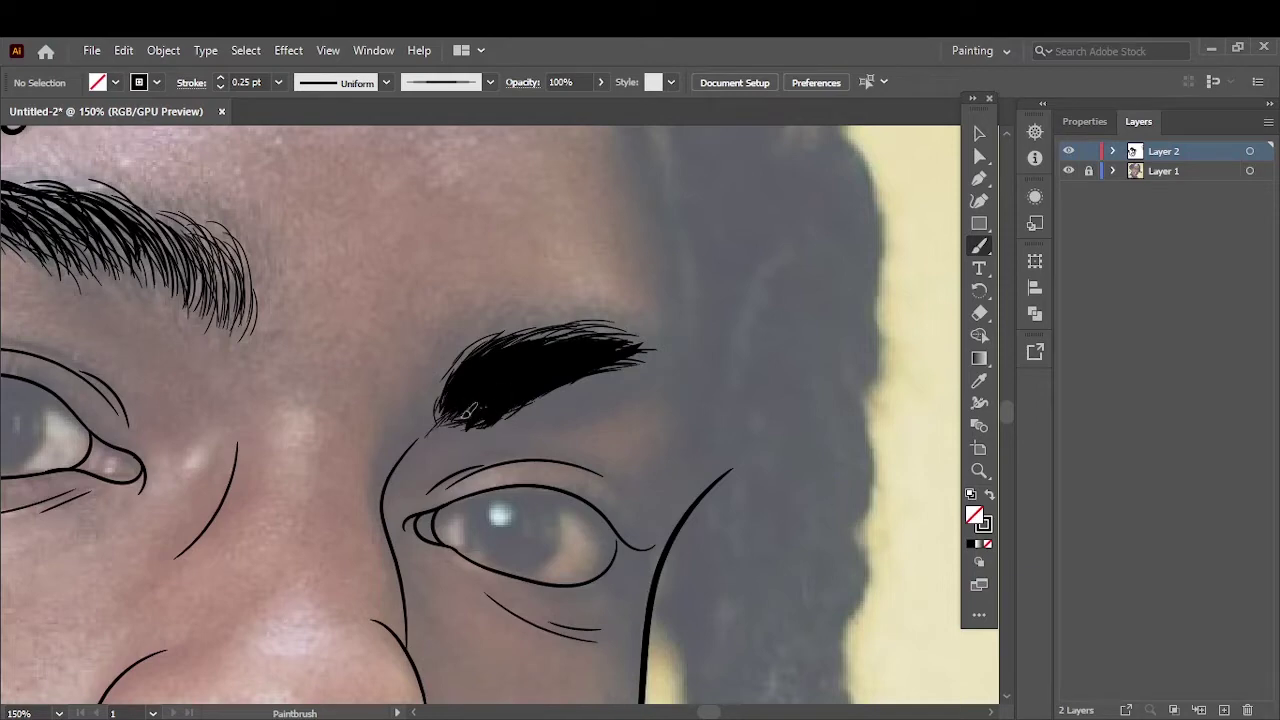
left_click_drag(560, 390, 678, 346)
left_click_drag(610, 372, 684, 364)
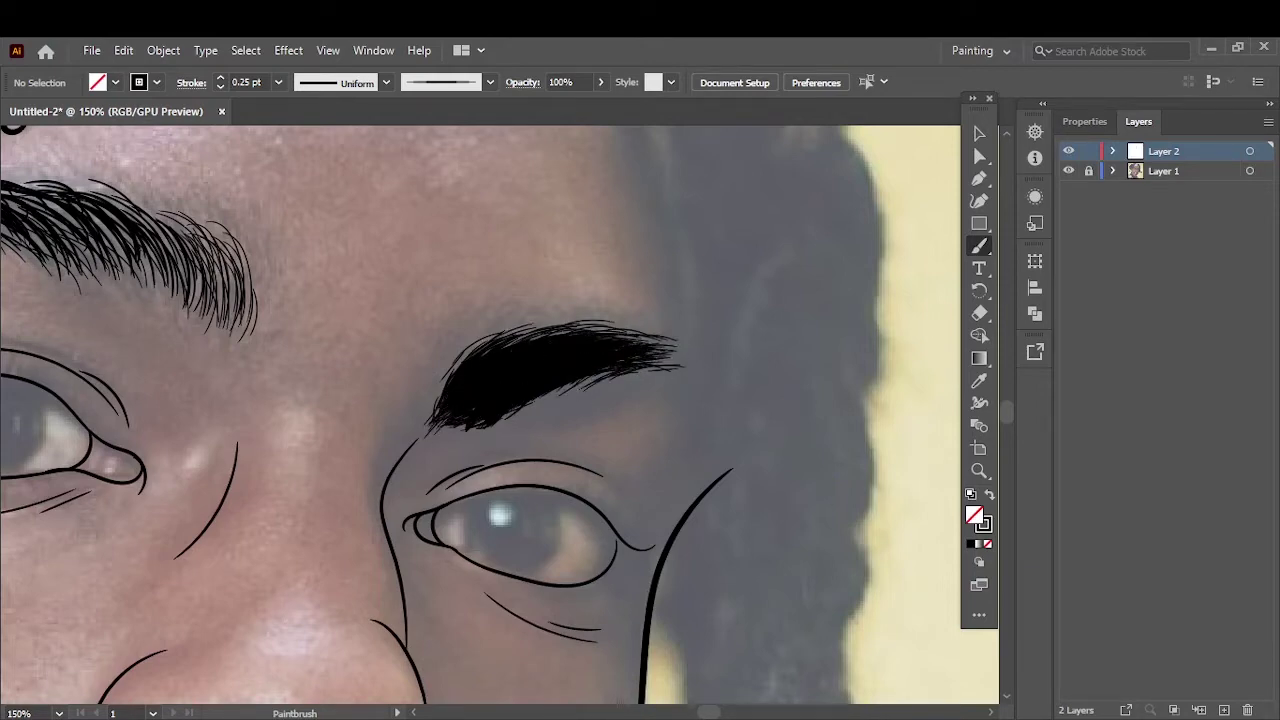
key("ctrl+0")
key("n")
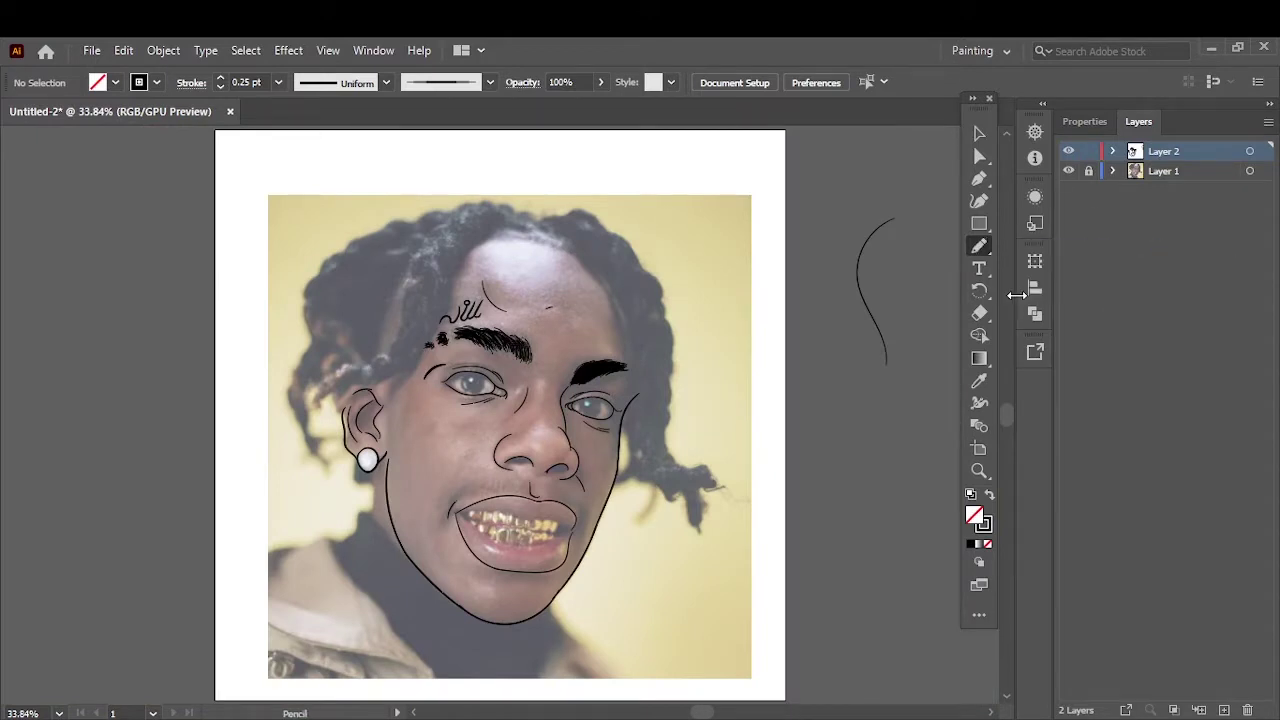
Step: Trace a closed, solid black iris shape inside the left eye
scroll(480, 470, "up", 7)
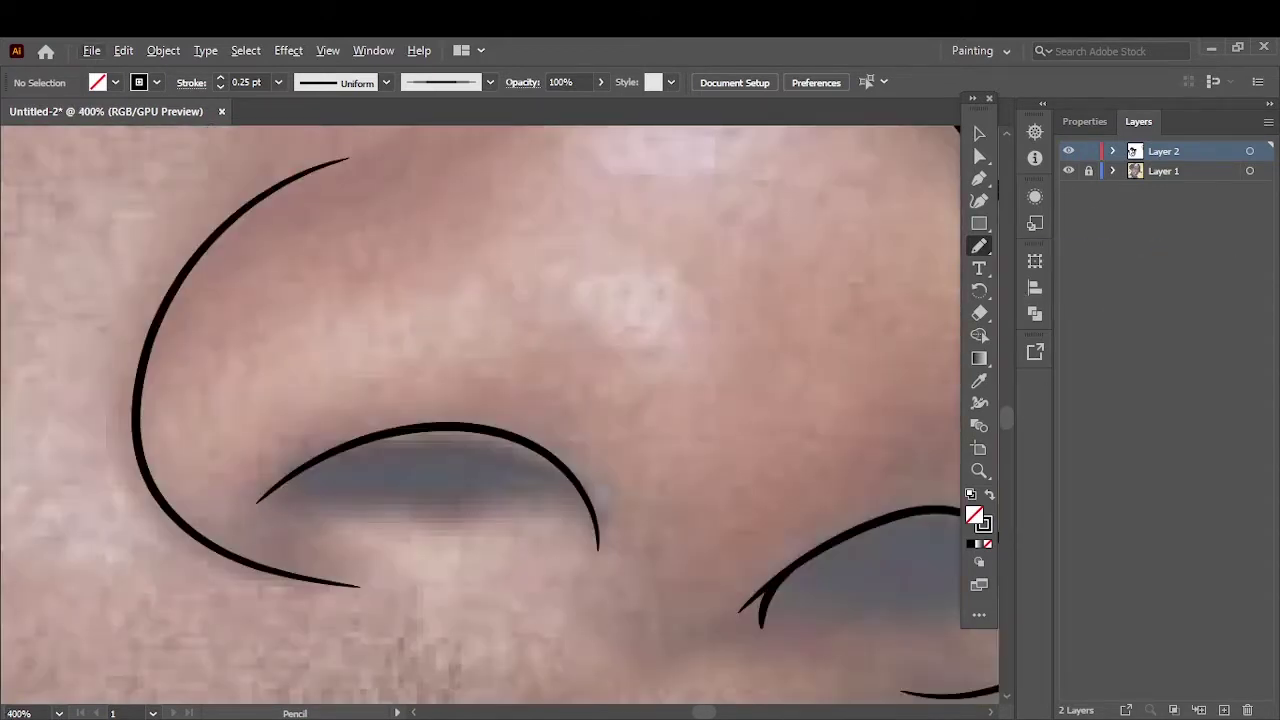
mouse_move(305, 467)
left_mouse_down()
mouse_move(509, 429)
mouse_move(303, 471)
left_mouse_up()
key("v")
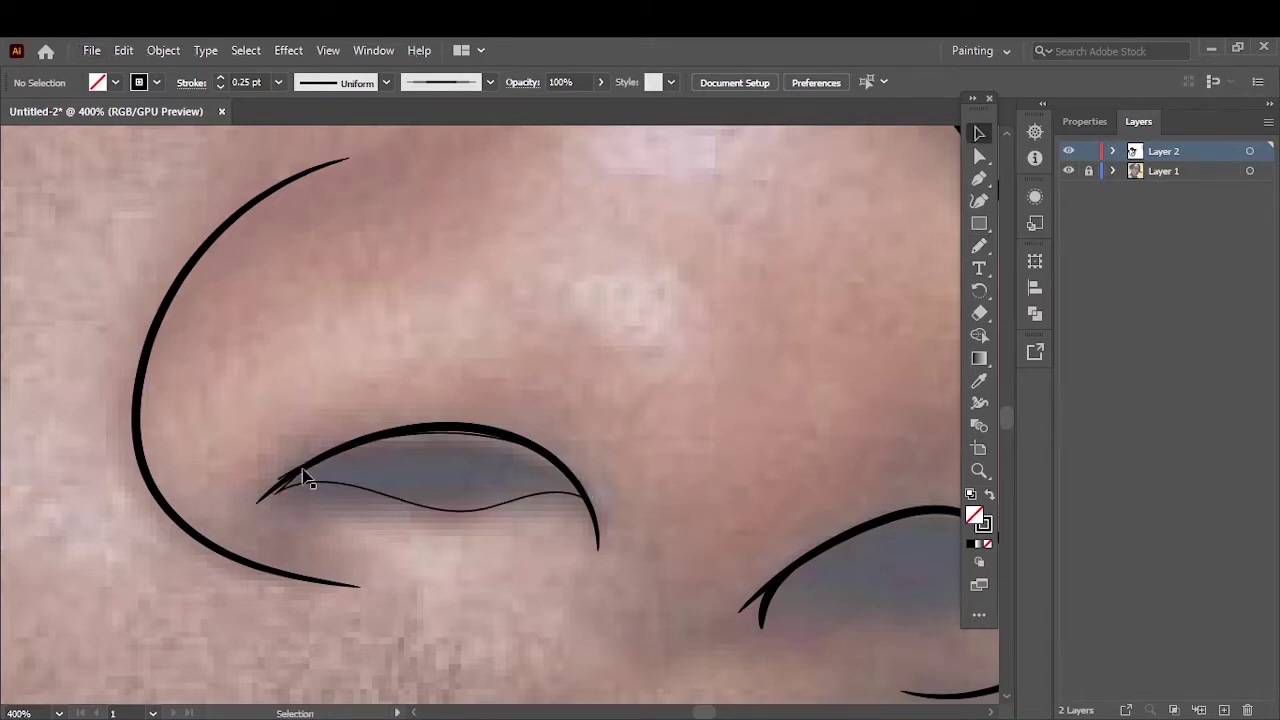
key("shift+x")
left_click(823, 429)
Step: Draw a black upper eyelid shape, then undo it
key("n")
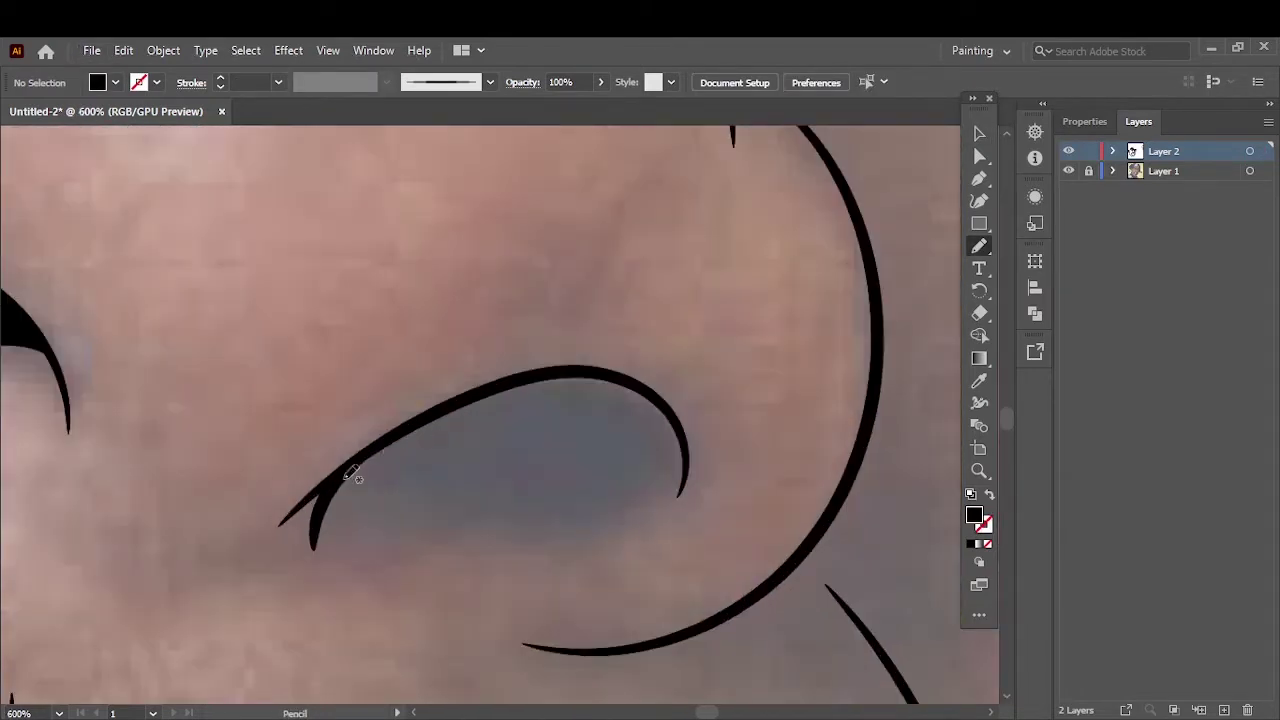
left_click_drag(352, 474, 506, 380)
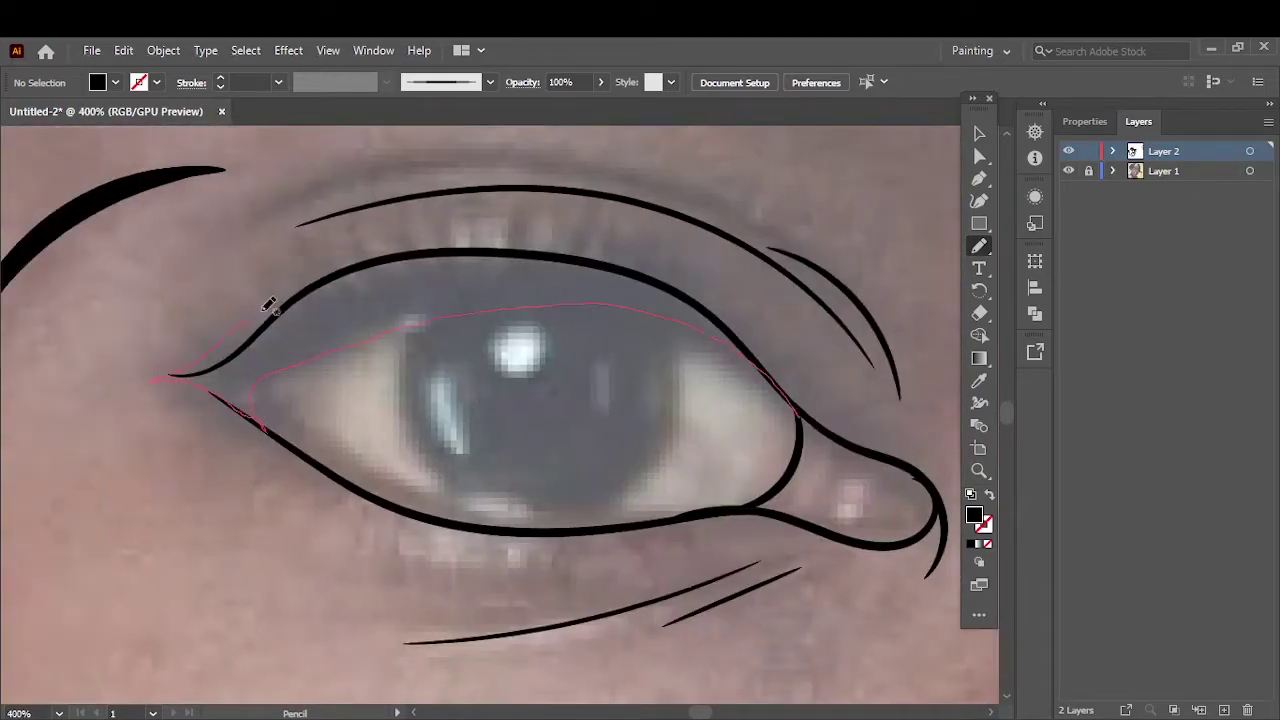
left_click_drag(268, 305, 262, 312)
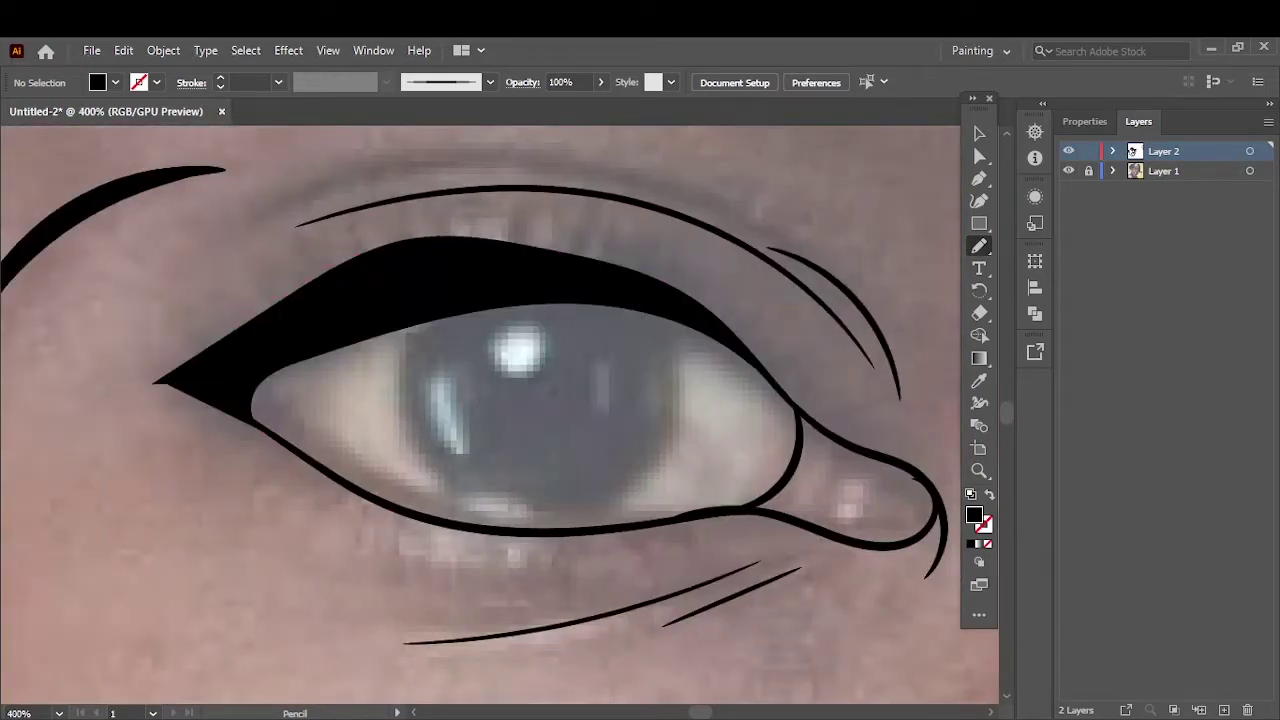
key("ctrl+z")
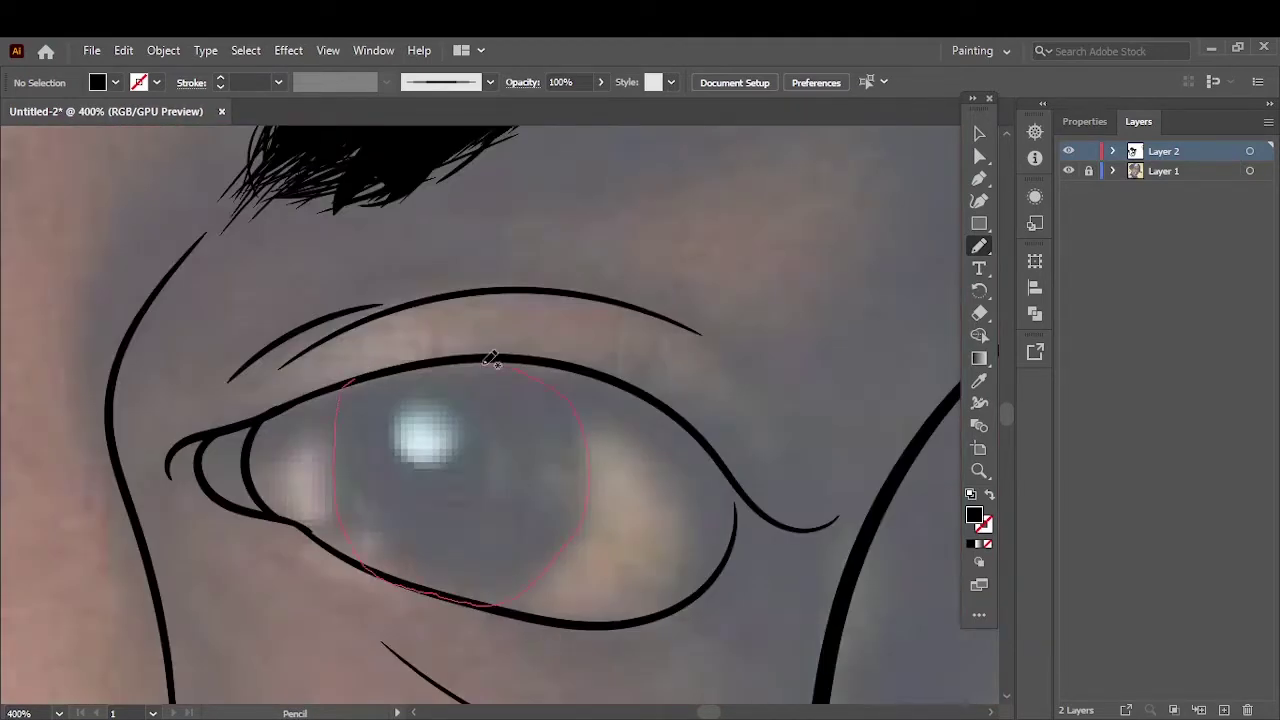
Step: Brush the iris curves, then fill the iris and an inner lid wedge solid black
key("b")
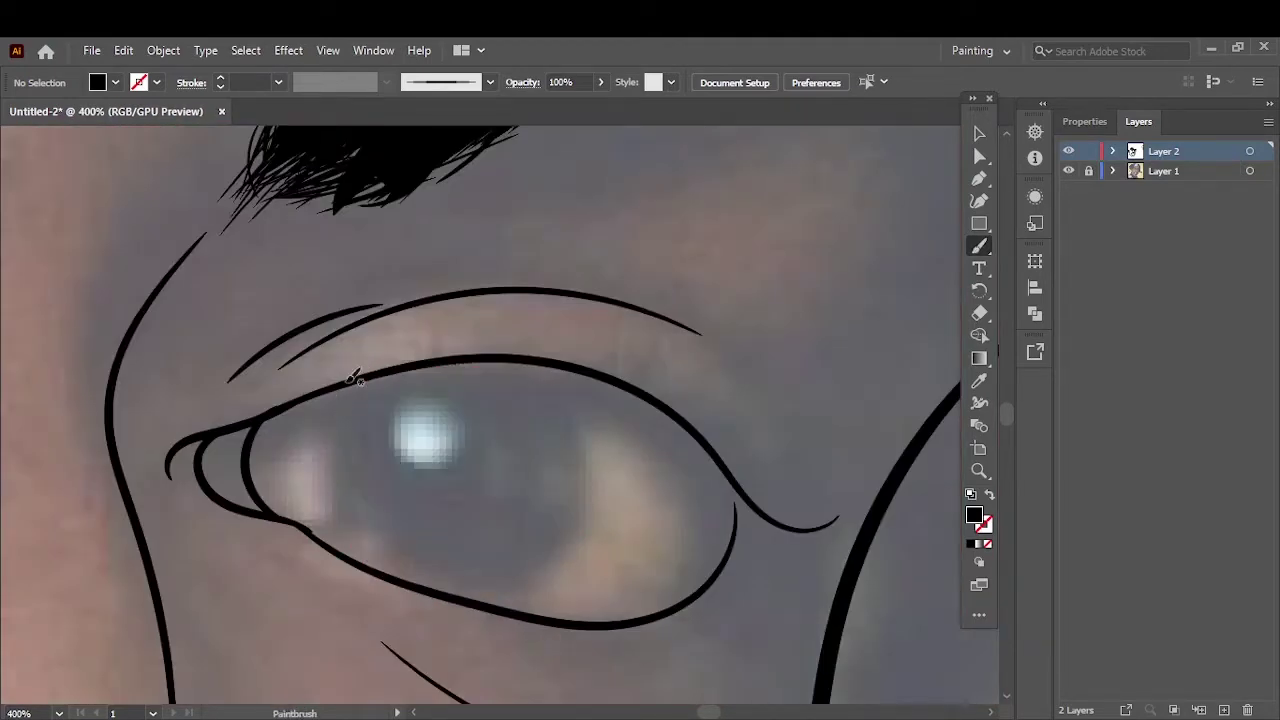
left_click_drag(335, 390, 380, 575)
left_click_drag(597, 505, 530, 365)
key("n")
key("shift+x")
left_click_drag(325, 430, 265, 415)
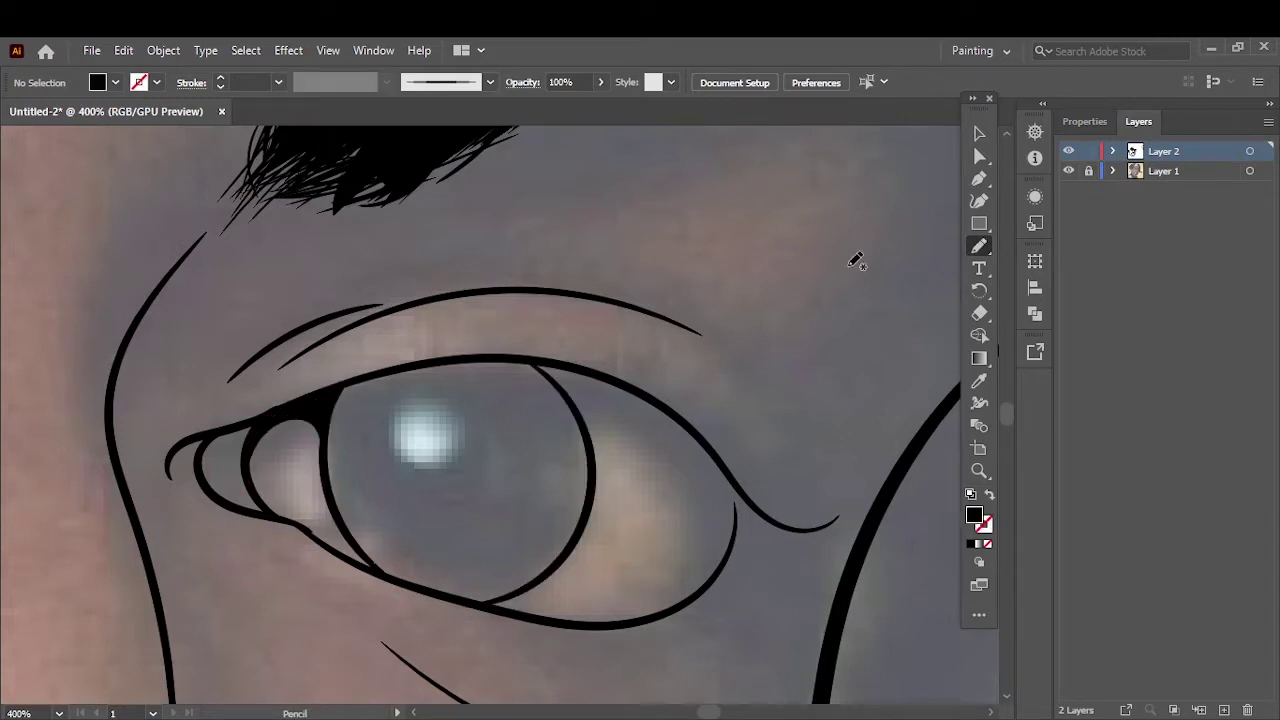
mouse_move(372, 398)
left_mouse_down()
mouse_move(366, 551)
mouse_move(580, 420)
mouse_move(378, 370)
left_mouse_up()
left_click_drag(398, 505, 460, 592)
left_click_drag(585, 457, 525, 360)
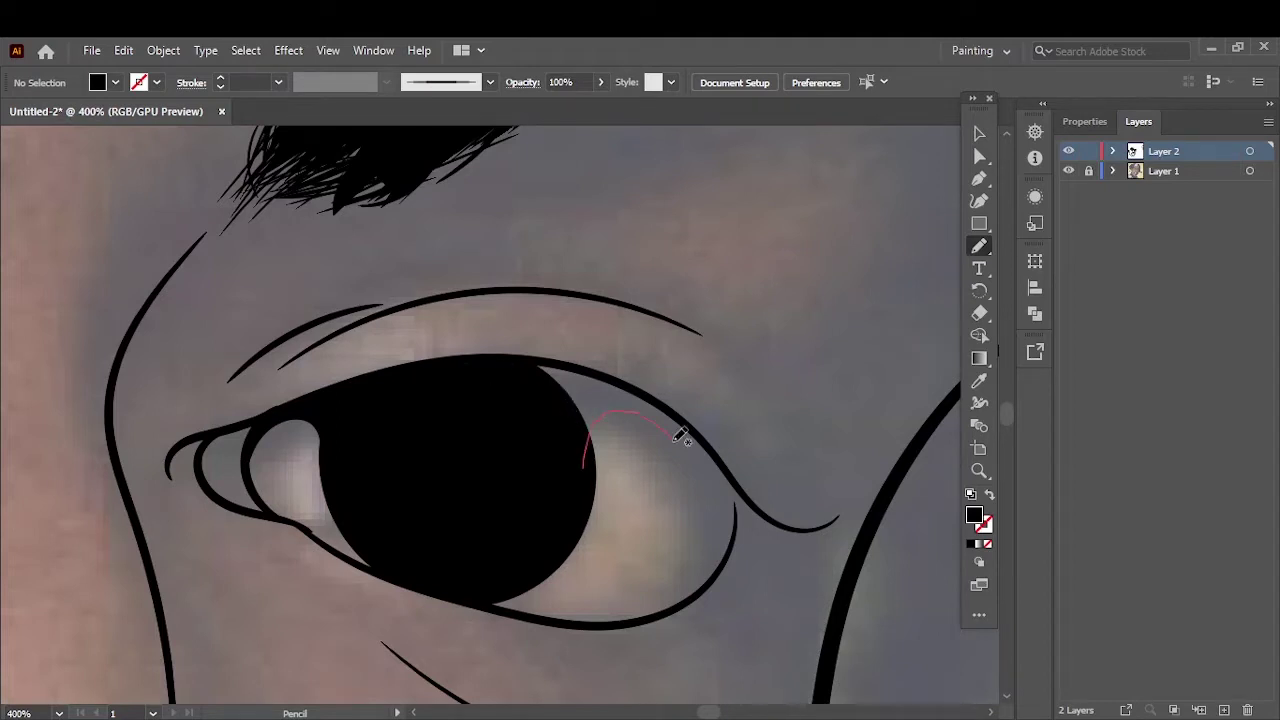
Step: Trace a thick black upper lid over the eye, undoing the unwanted fill
left_click_drag(621, 620, 523, 417)
key("ctrl+z")
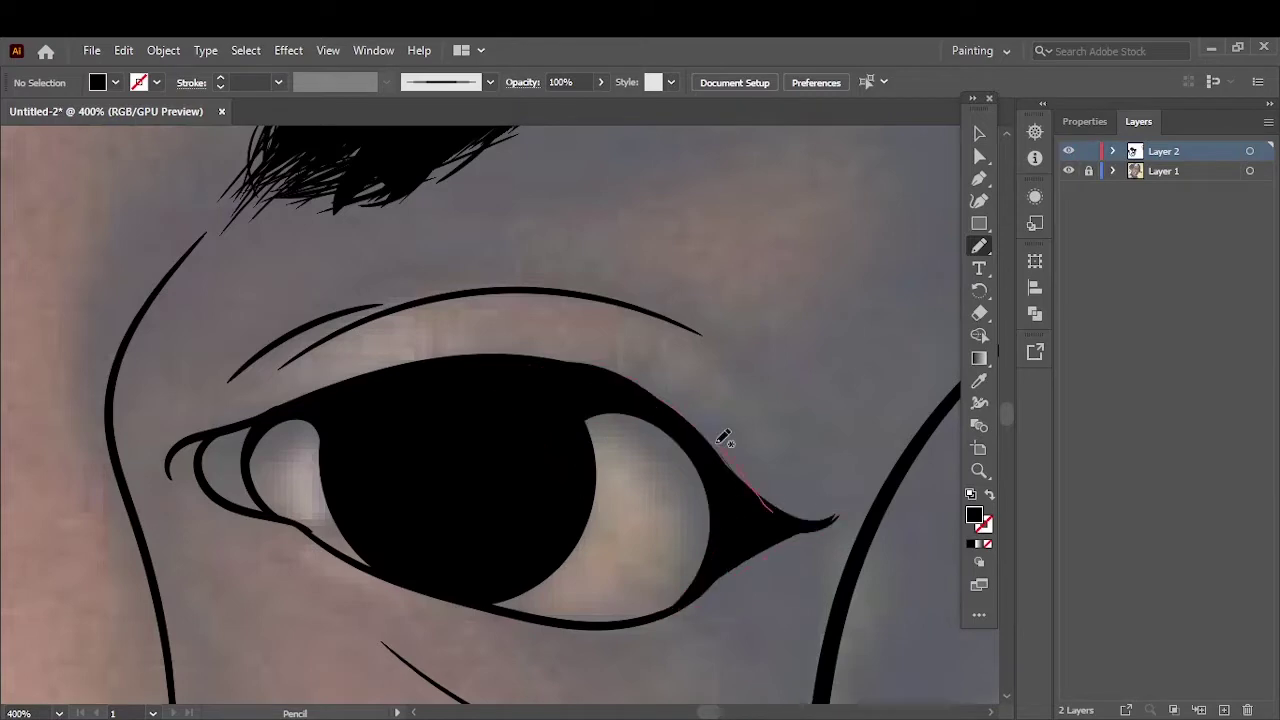
key("ctrl+0")
scroll(671, 371, "up", 5)
scroll(691, 343, "down", 2)
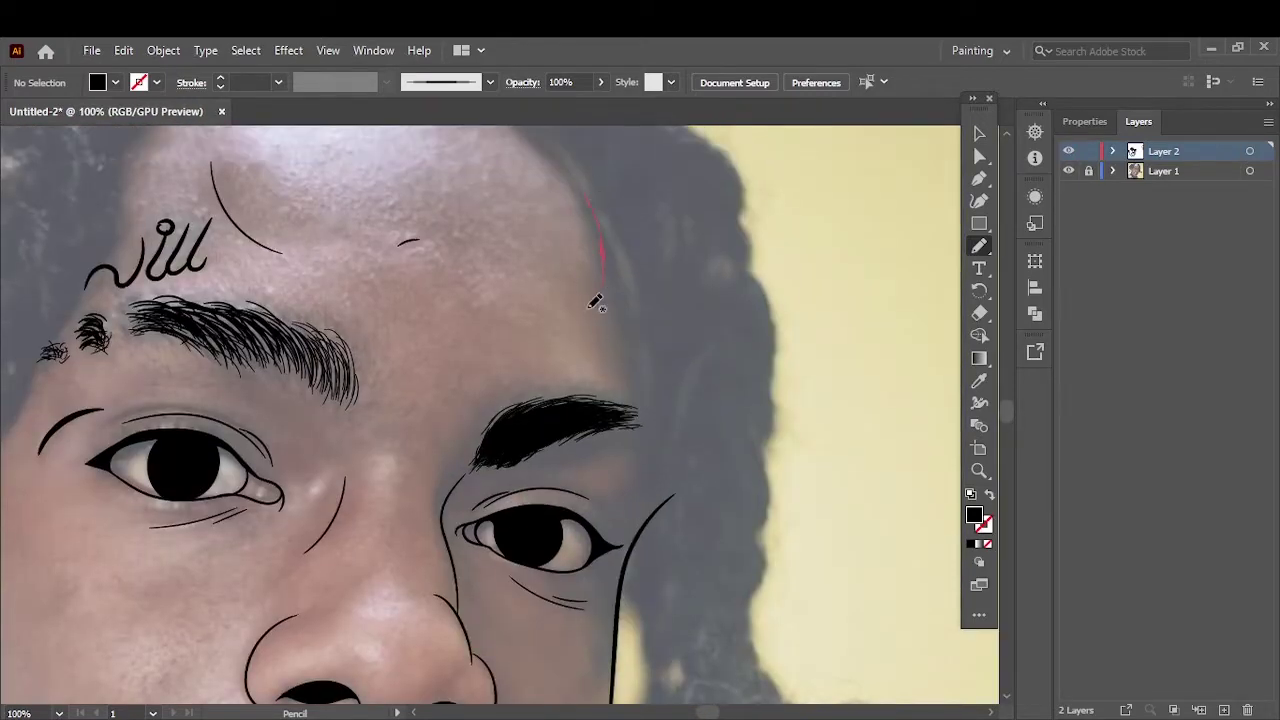
Step: Trace a black hair shape along the forehead edge and down the right hairline
left_click_drag(619, 236, 612, 222)
scroll(689, 362, "up", 5)
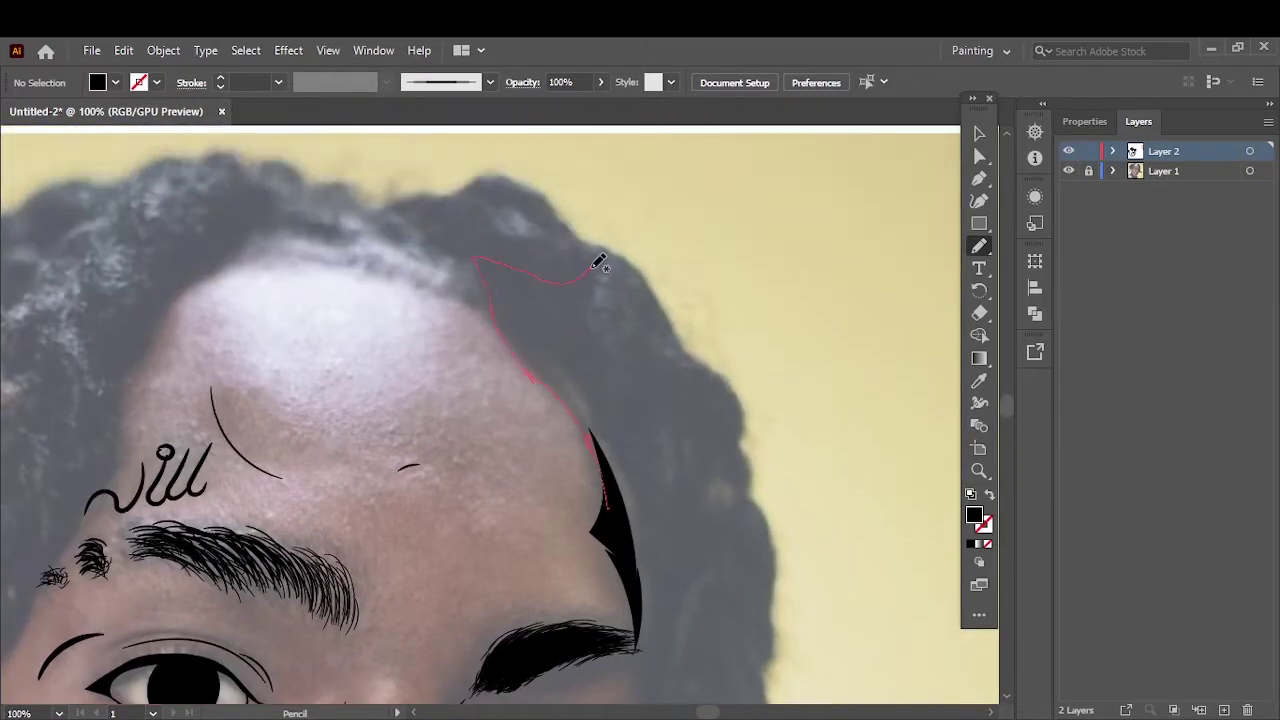
left_click_drag(592, 268, 633, 561)
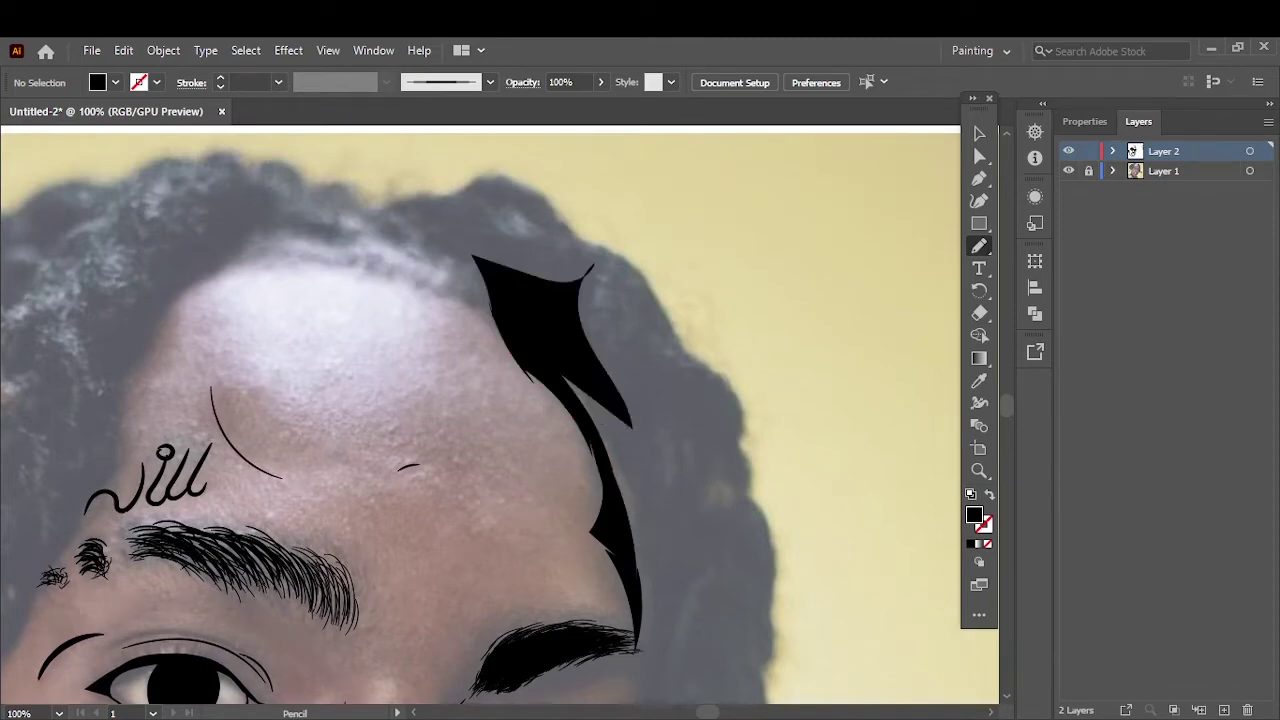
scroll(615, 368, "down", 5)
scroll(457, 309, "up", 6)
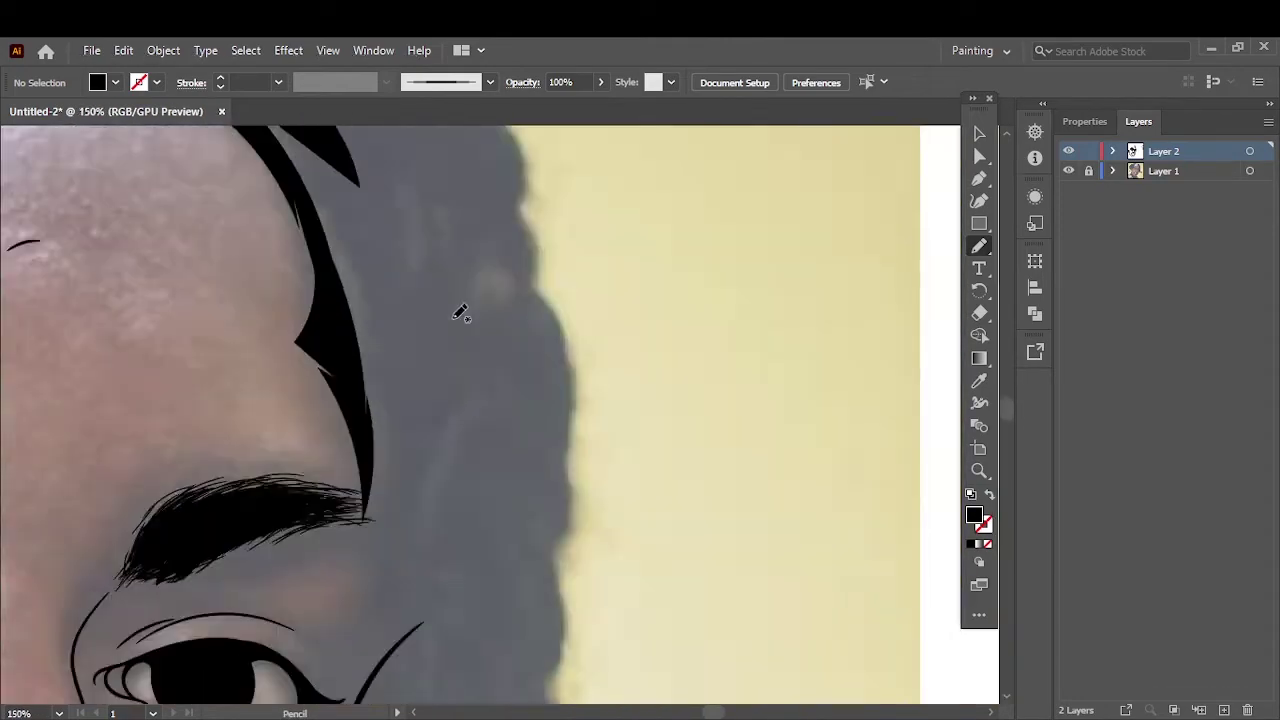
scroll(537, 490, "down", 3)
scroll(594, 428, "down", 3)
scroll(535, 148, "up", 2)
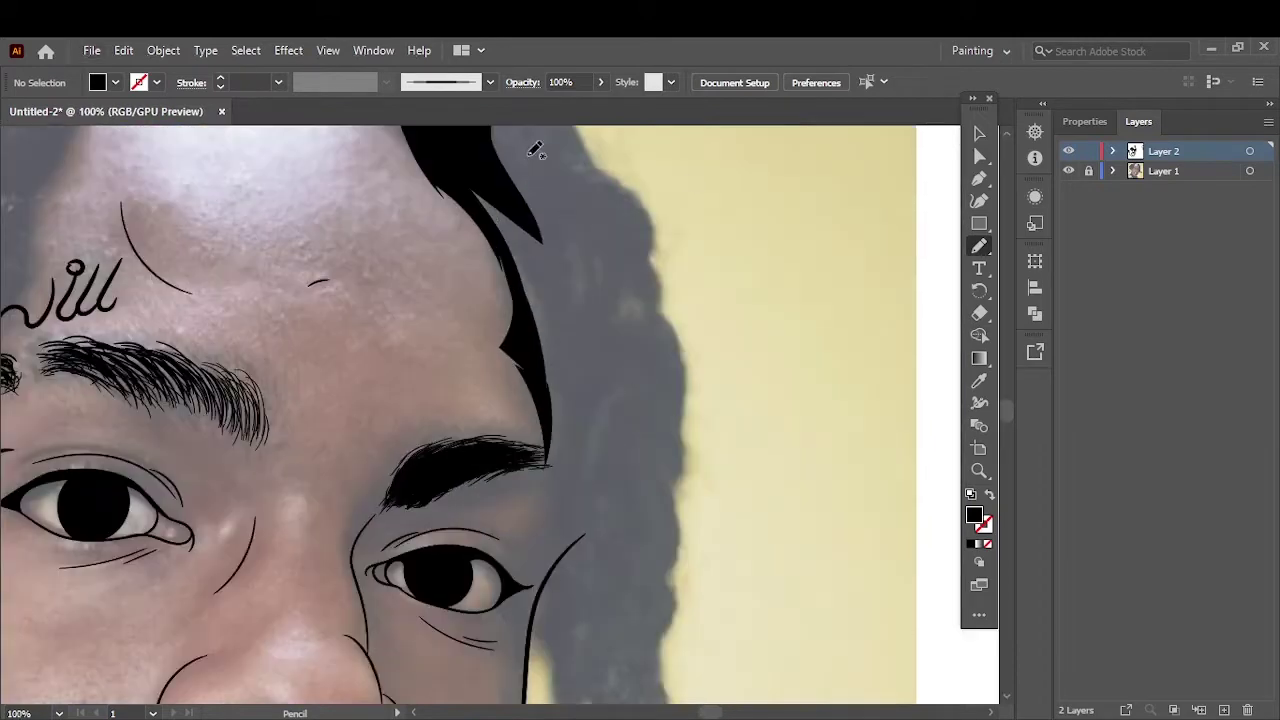
Step: Add spiky black hair strands at the hairline and beside the cheek
left_click_drag(566, 226, 568, 232)
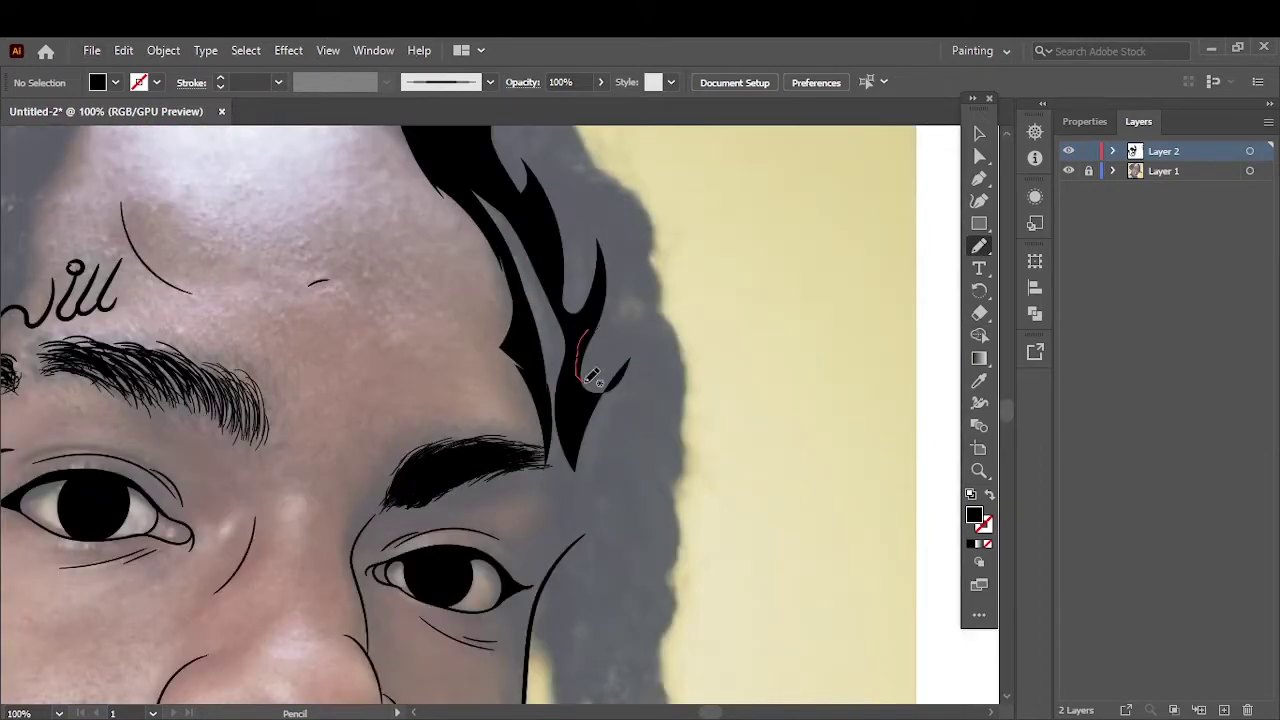
left_click_drag(600, 335, 580, 449)
scroll(521, 146, "up", 1)
scroll(521, 146, "down", 3)
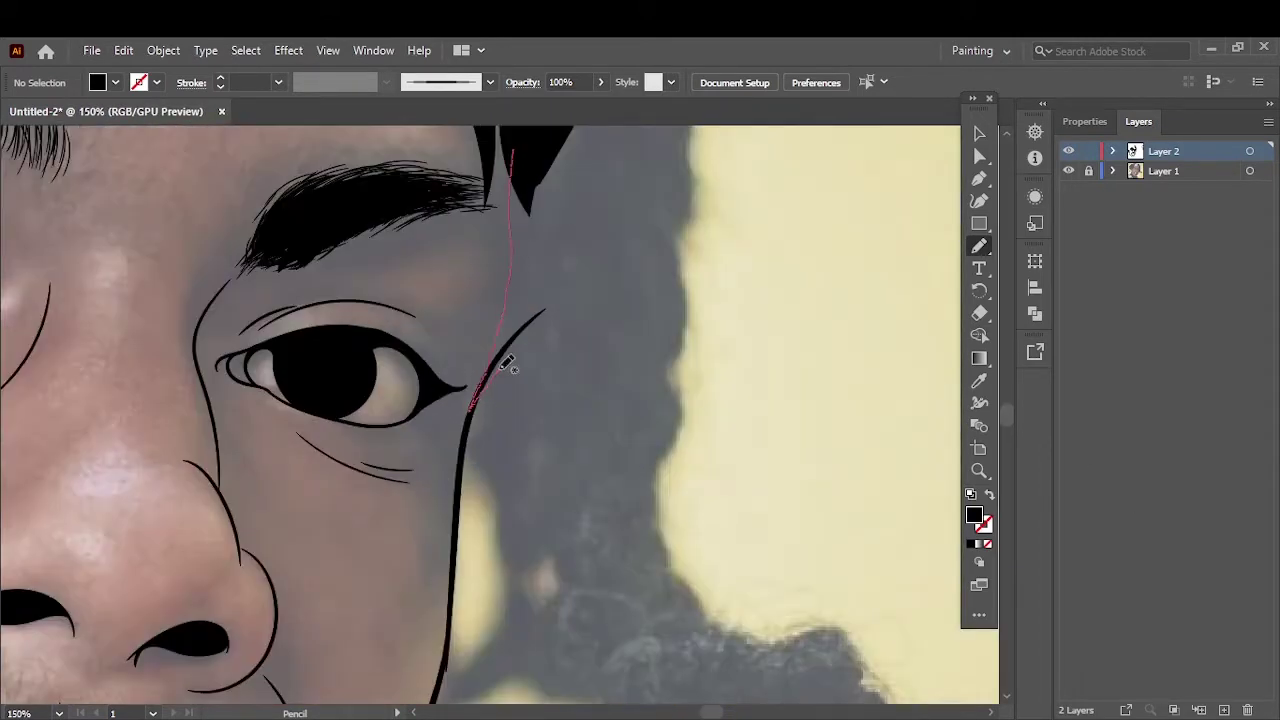
left_click_drag(570, 228, 530, 180)
key("ctrl+0")
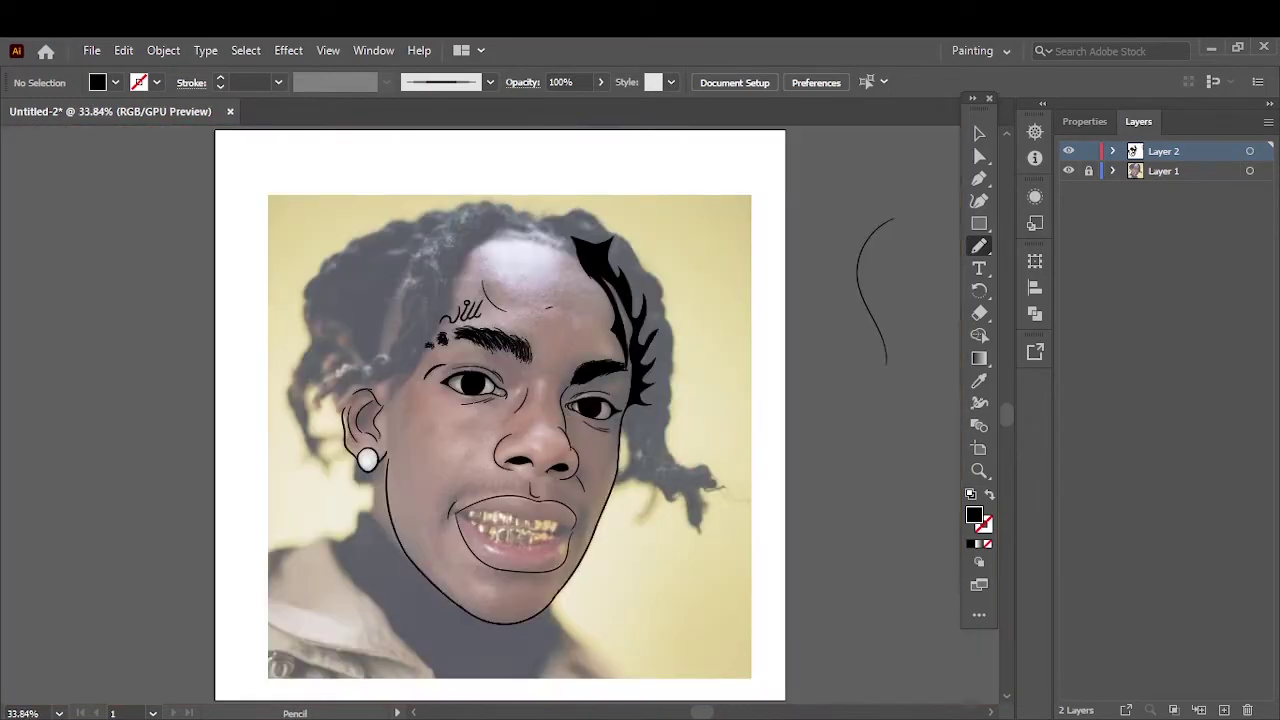
Step: Close the hair shape beside the cheek and add more black hair toward the neck
scroll(678, 510, "up", 3)
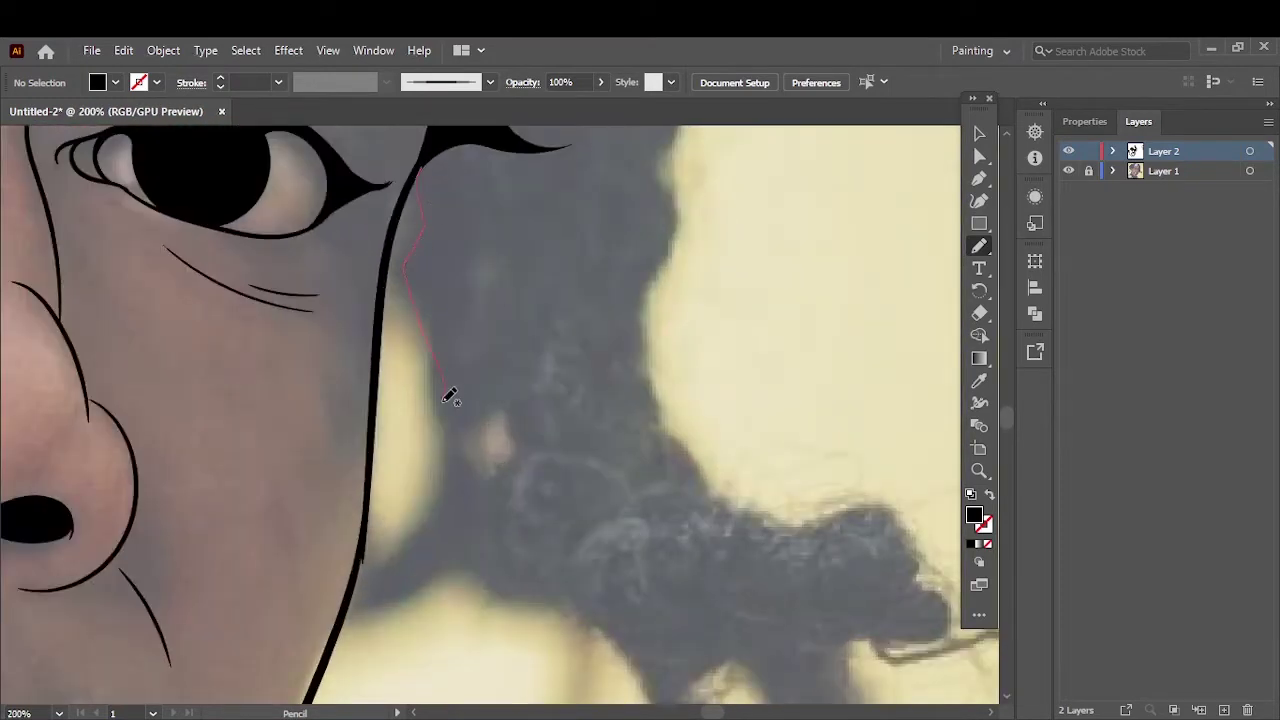
left_click_drag(517, 295, 440, 250)
scroll(440, 245, "down", 3)
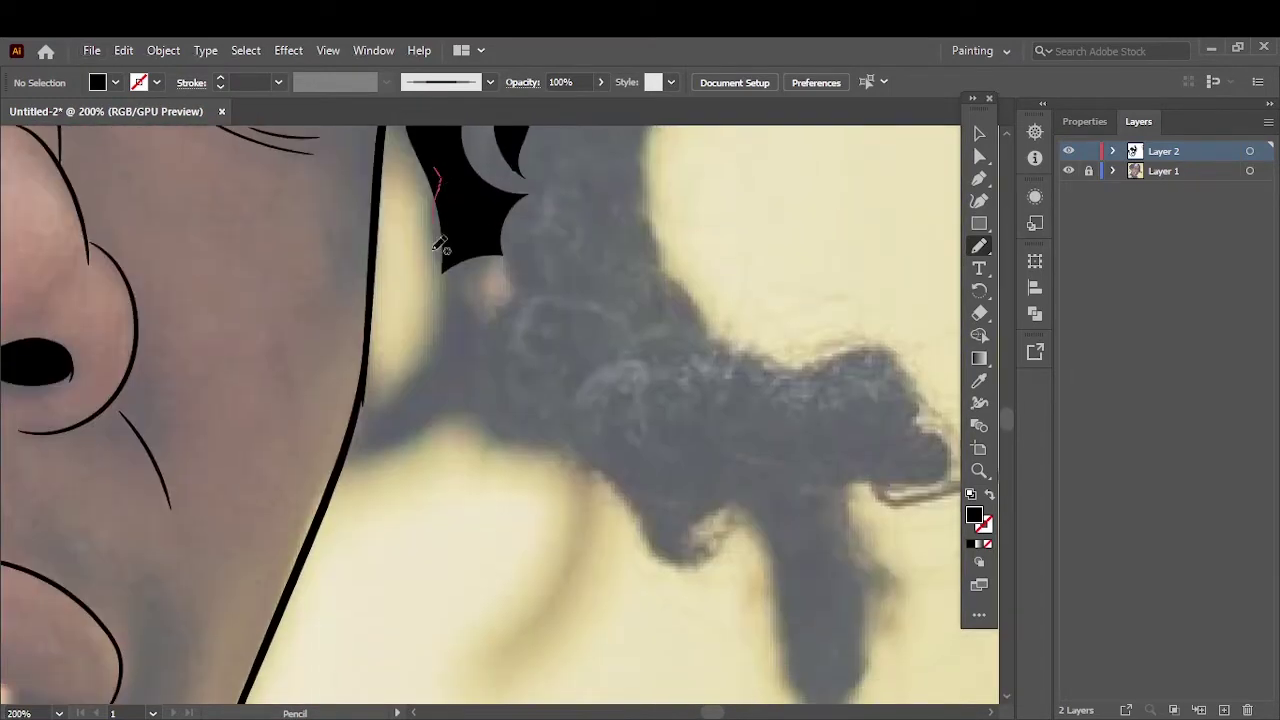
left_click_drag(488, 423, 486, 425)
mouse_move(488, 242)
left_mouse_down()
mouse_move(515, 287)
mouse_move(505, 210)
left_mouse_up()
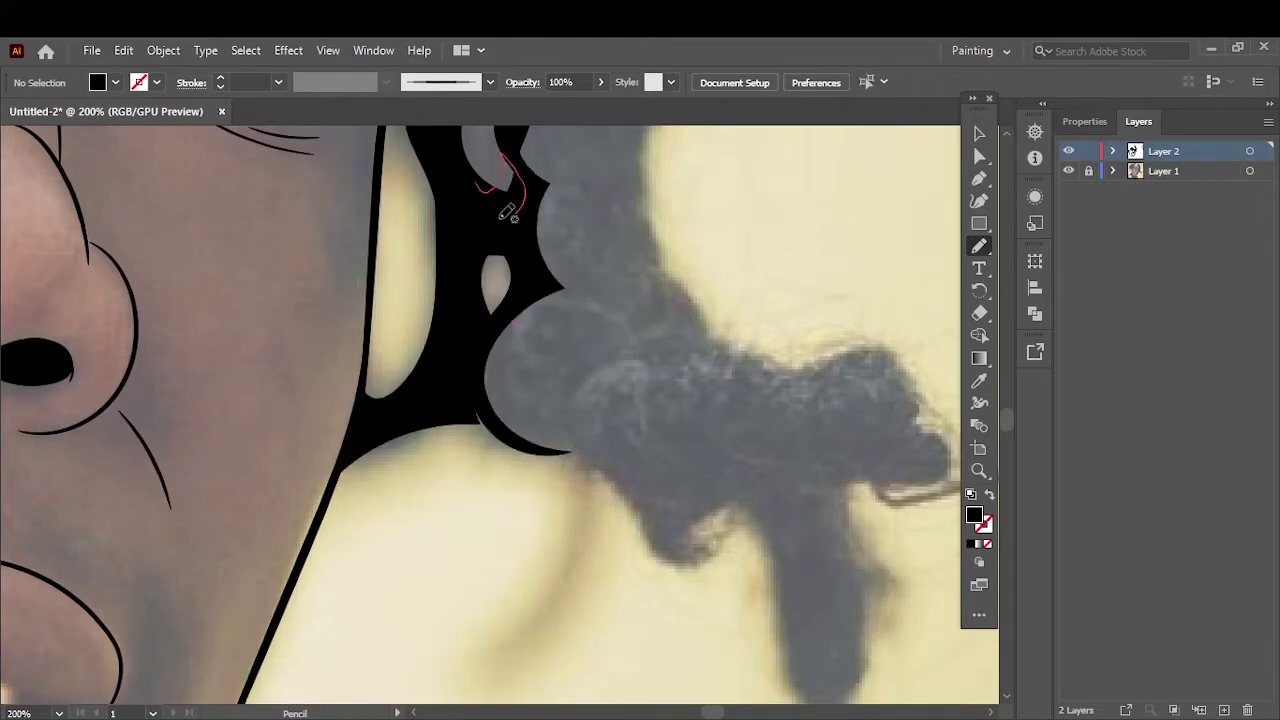
left_click_drag(537, 294, 490, 430)
key("ctrl+0")
scroll(712, 518, "up", 5)
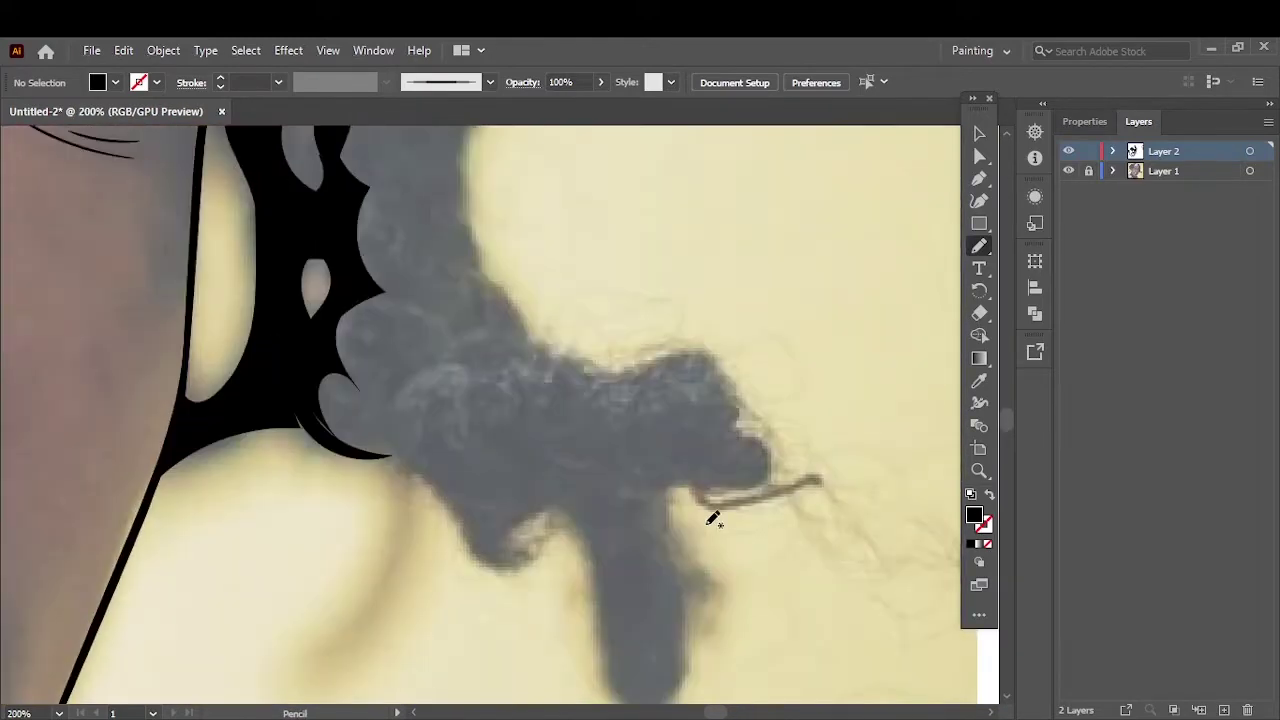
Step: Outline the dreadlock clump with 3 pt black brush strokes
key("b")
left_click(278, 82)
left_click(306, 217)
mouse_move(345, 305)
left_mouse_down()
mouse_move(458, 340)
mouse_move(443, 471)
mouse_move(528, 565)
mouse_move(562, 497)
left_mouse_up()
Step: Add brush outline strokes inside the right hair clump
left_click_drag(545, 406, 597, 607)
left_click_drag(470, 368, 488, 470)
key("v")
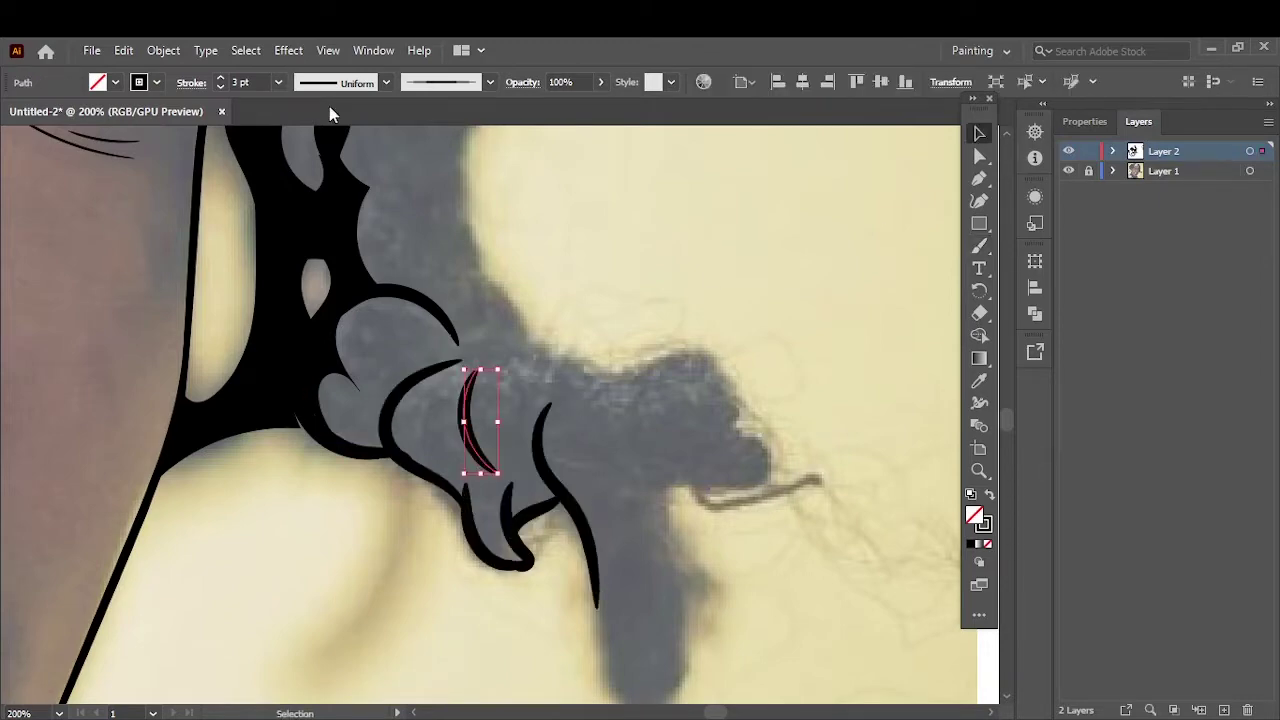
key("ctrl+minus")
left_click(647, 521)
Step: Outline the lower hair clump and its end curl, continuing the outline higher up
key("b")
left_click_drag(480, 312, 515, 457)
mouse_move(517, 330)
left_mouse_down()
mouse_move(575, 570)
mouse_move(590, 430)
left_mouse_up()
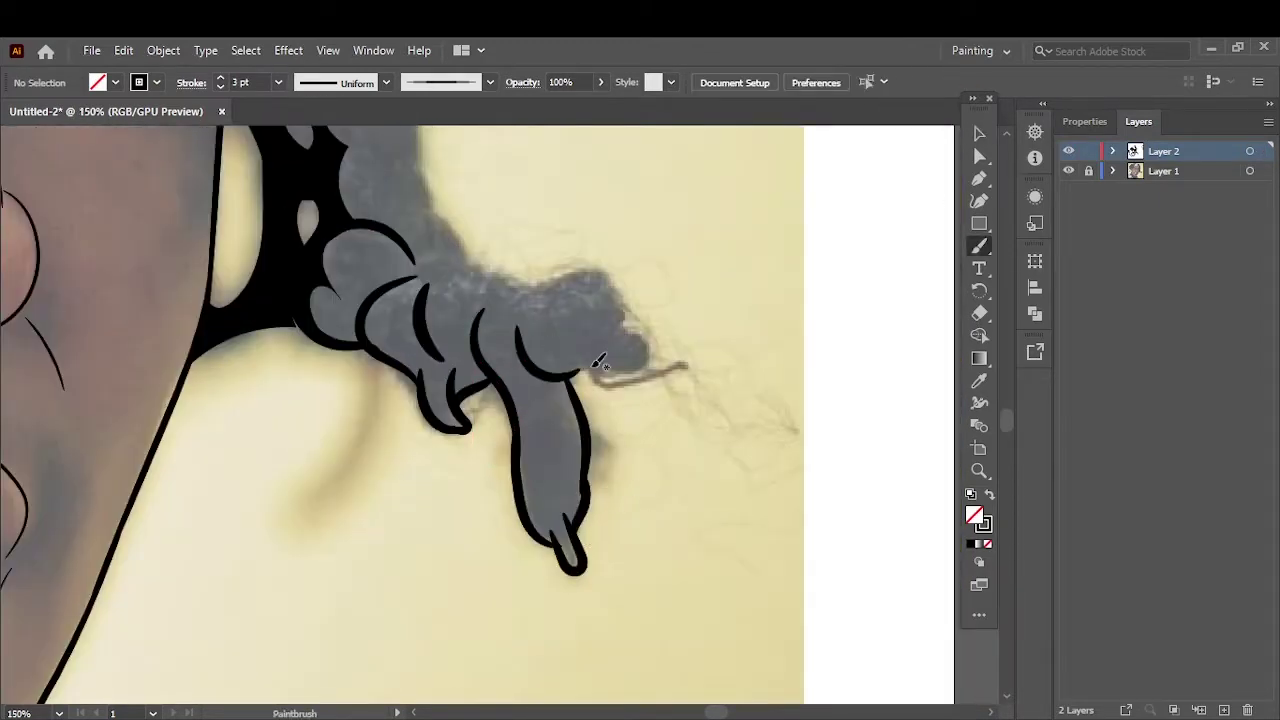
left_click_drag(558, 365, 615, 335)
scroll(612, 334, "up", 5)
mouse_move(605, 530)
left_mouse_down()
mouse_move(510, 555)
mouse_move(430, 495)
mouse_move(366, 415)
left_mouse_up()
left_click_drag(340, 485, 356, 406)
mouse_move(430, 460)
left_mouse_down()
mouse_move(400, 250)
mouse_move(310, 320)
left_mouse_up()
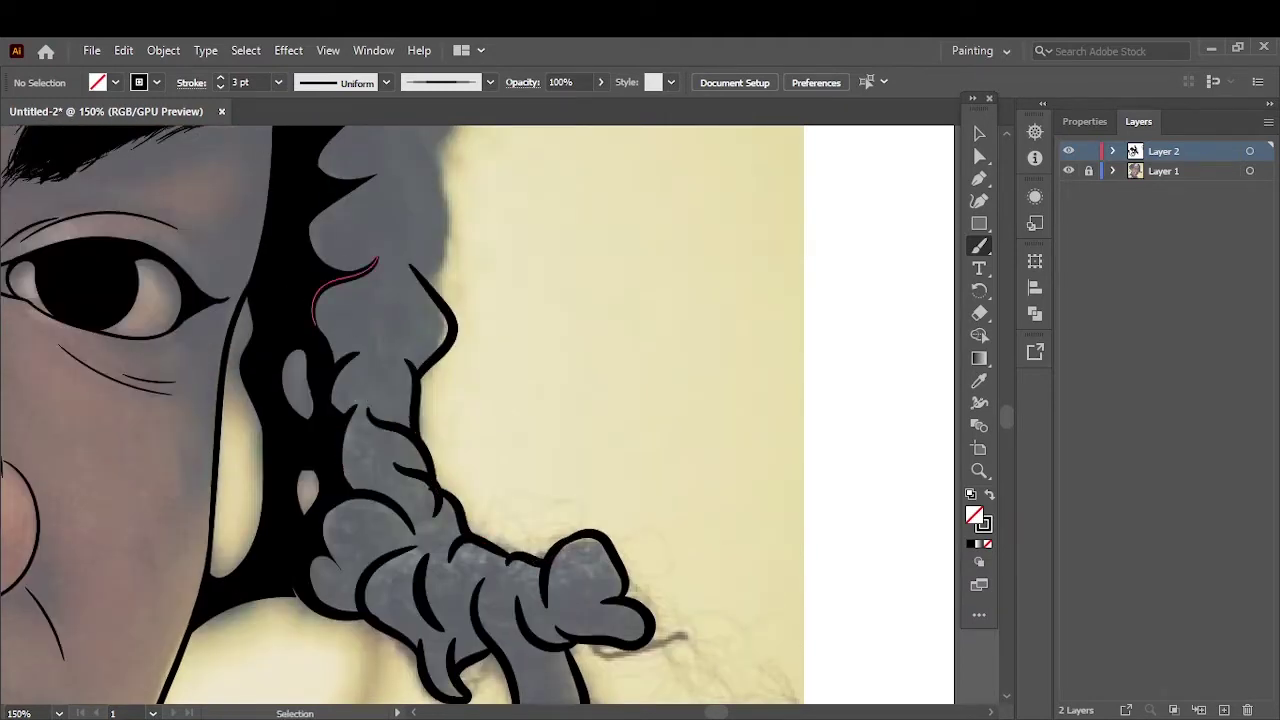
Step: Draw a new hair stroke and thicken it to 6 pt
key("ctrl+minus")
key("ctrl+plus")
left_click_drag(390, 322, 347, 690)
key("v")
left_click(278, 82)
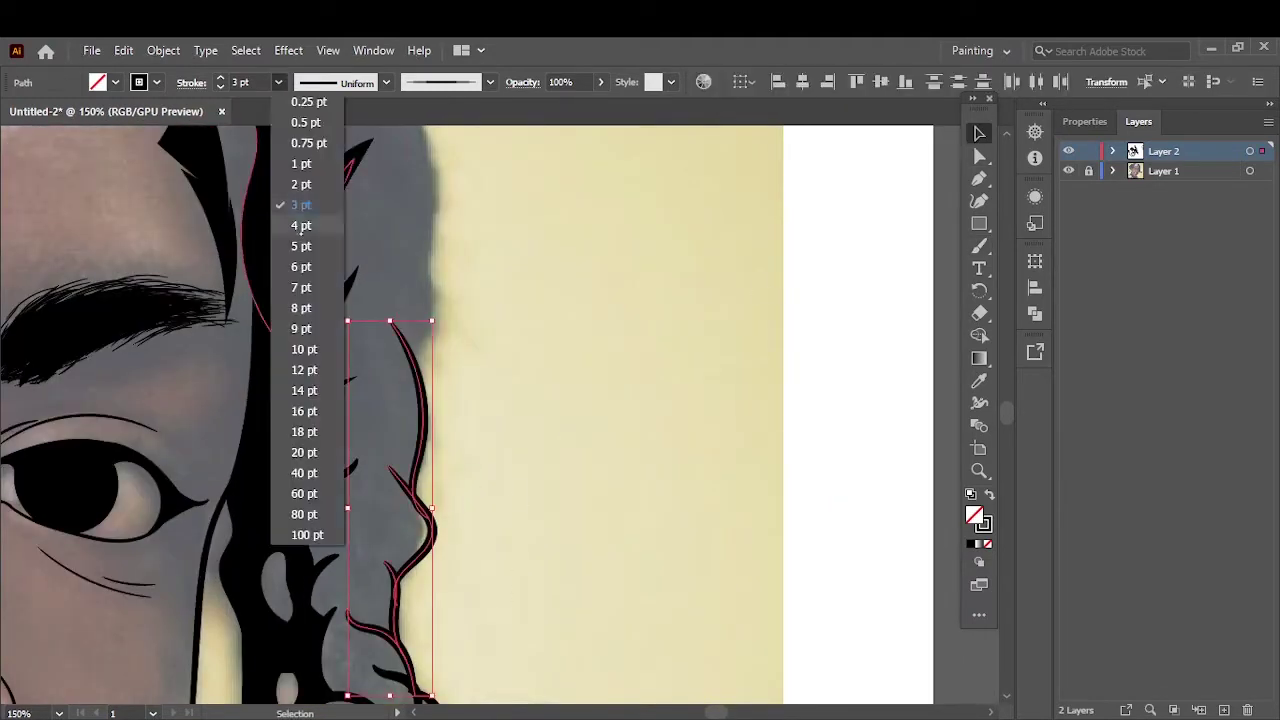
left_click(305, 289)
key("ctrl+shift+a")
Step: Add a 6 pt black hair stroke along the hairline toward the crown
key("b")
scroll(708, 449, "left", 2)
scroll(531, 451, "up", 3)
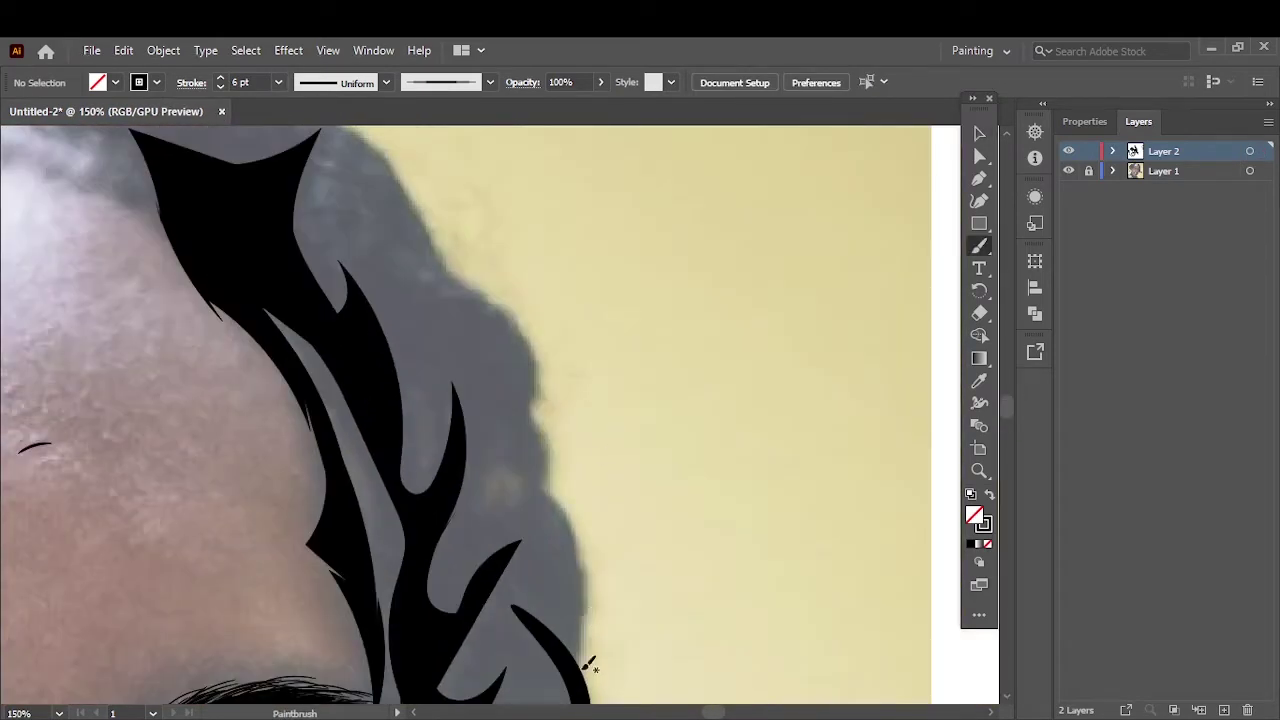
mouse_move(586, 663)
left_mouse_down()
mouse_move(590, 540)
mouse_move(471, 420)
mouse_move(330, 440)
left_mouse_up()
key("ctrl+minus")
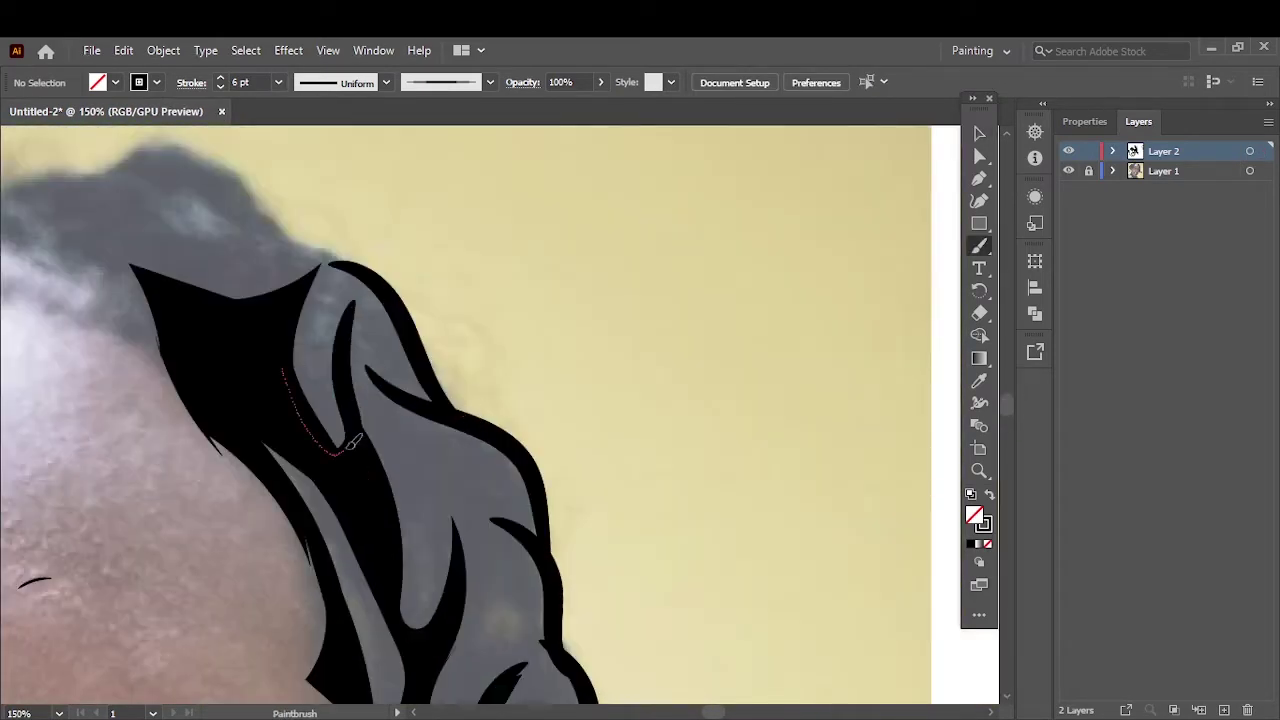
key("ctrl+0")
key("ctrl+plus")
key("ctrl+plus")
key("ctrl+plus")
Step: Draw a solid black hair shape at the crown with the Pencil
key("n")
key("shift+x")
left_click_drag(385, 305, 470, 373)
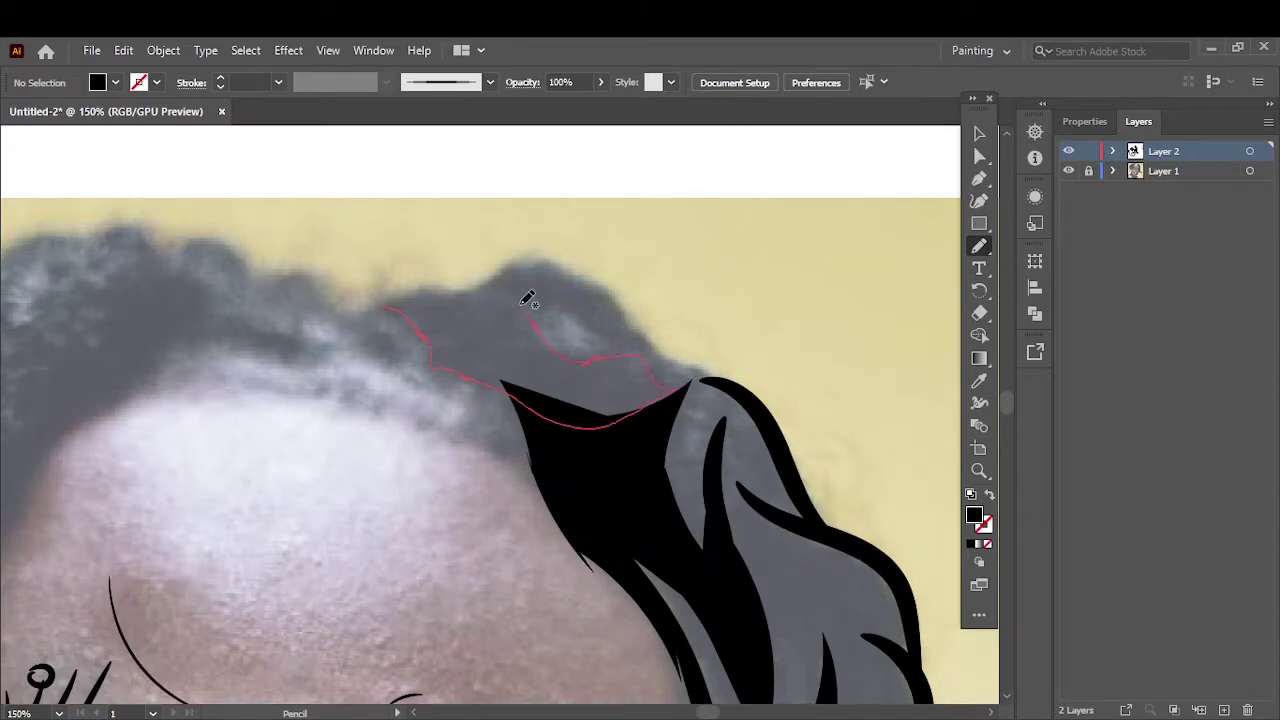
Step: Trace a solid black hair lock over the crown toward the right braid
left_click_drag(528, 298, 360, 312)
left_click_drag(478, 325, 657, 380)
left_click_drag(516, 262, 480, 322)
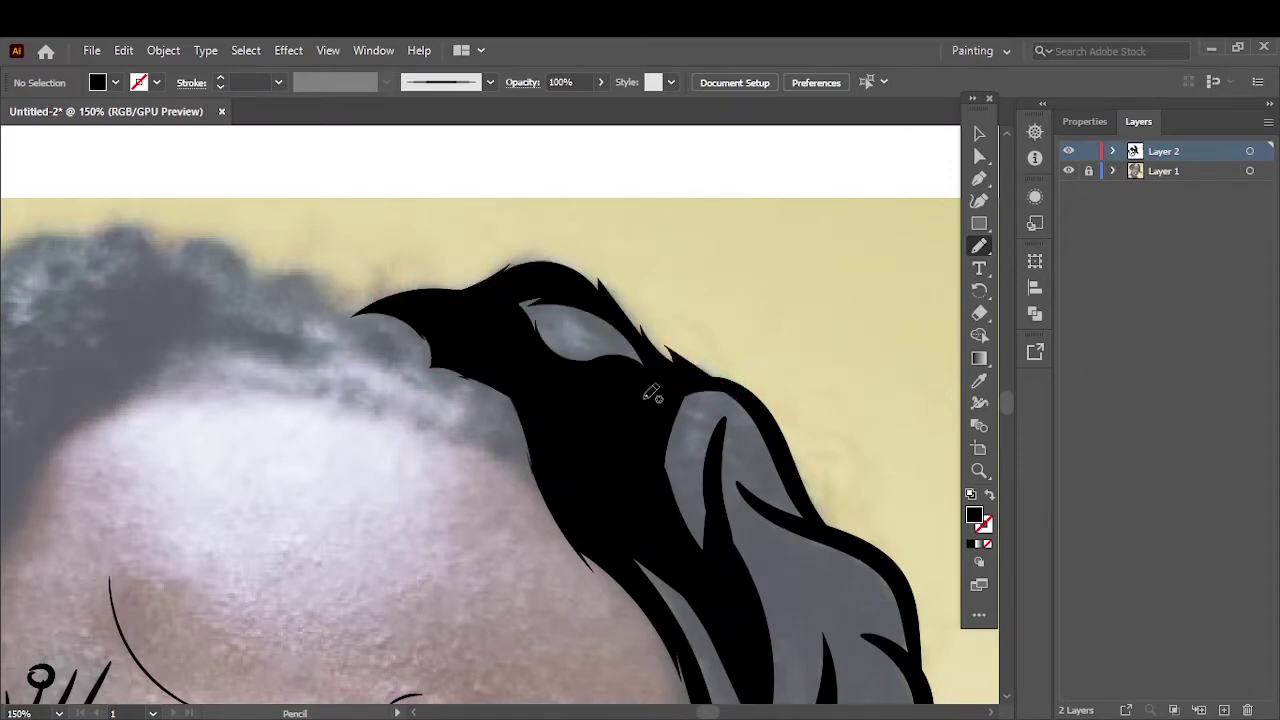
key("ctrl+0")
left_click(1068, 171)
key("ctrl+plus")
key("ctrl+plus")
key("ctrl+plus")
scroll(322, 414, "left", 3)
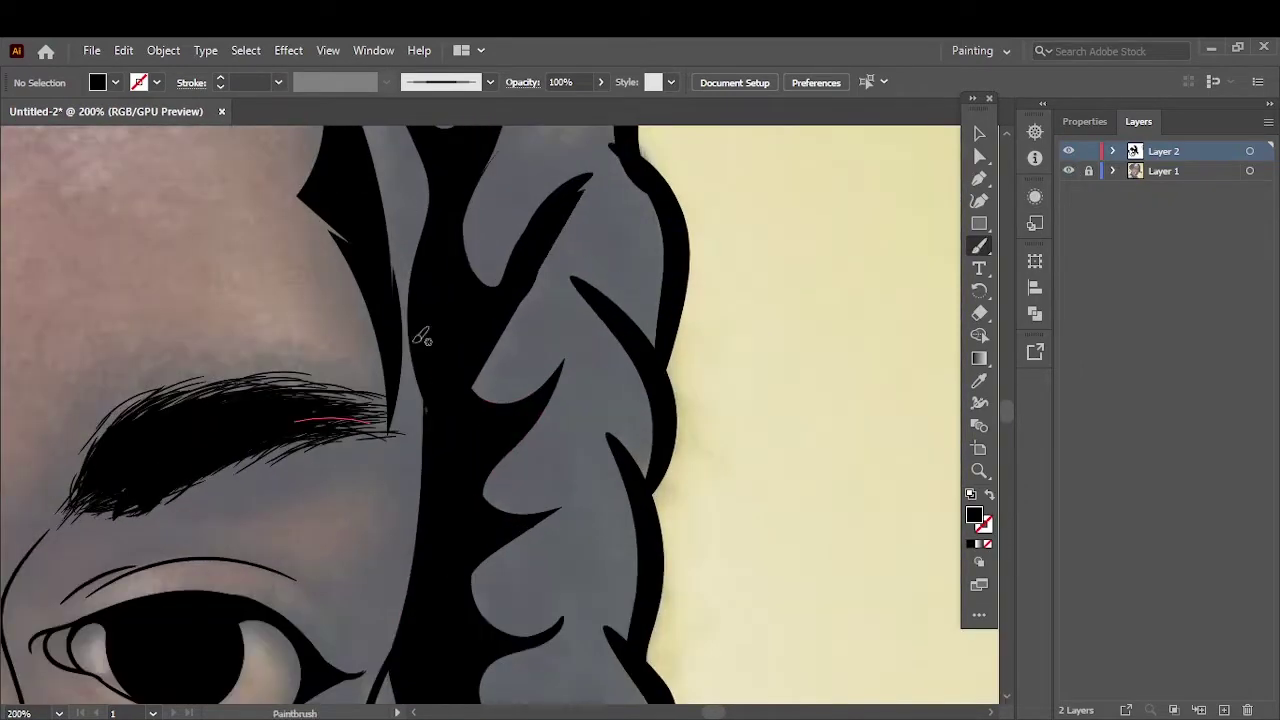
Step: Paint a thin black line inside the right braid and check it against the photo
key("b")
key("shift+x")
scroll(420, 400, "up", 3)
left_click_drag(436, 528, 400, 448)
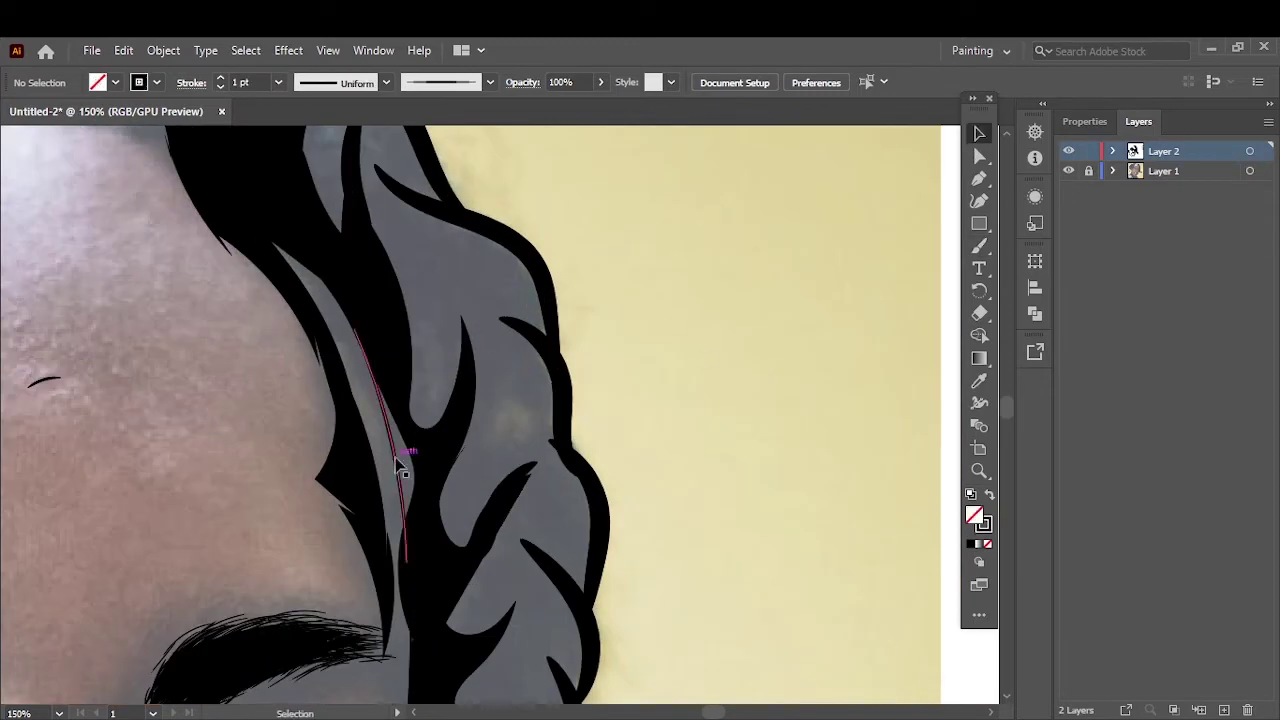
key("v")
key("ctrl+0")
left_click(1068, 171)
key("ctrl+plus")
key("ctrl+plus")
key("ctrl+plus")
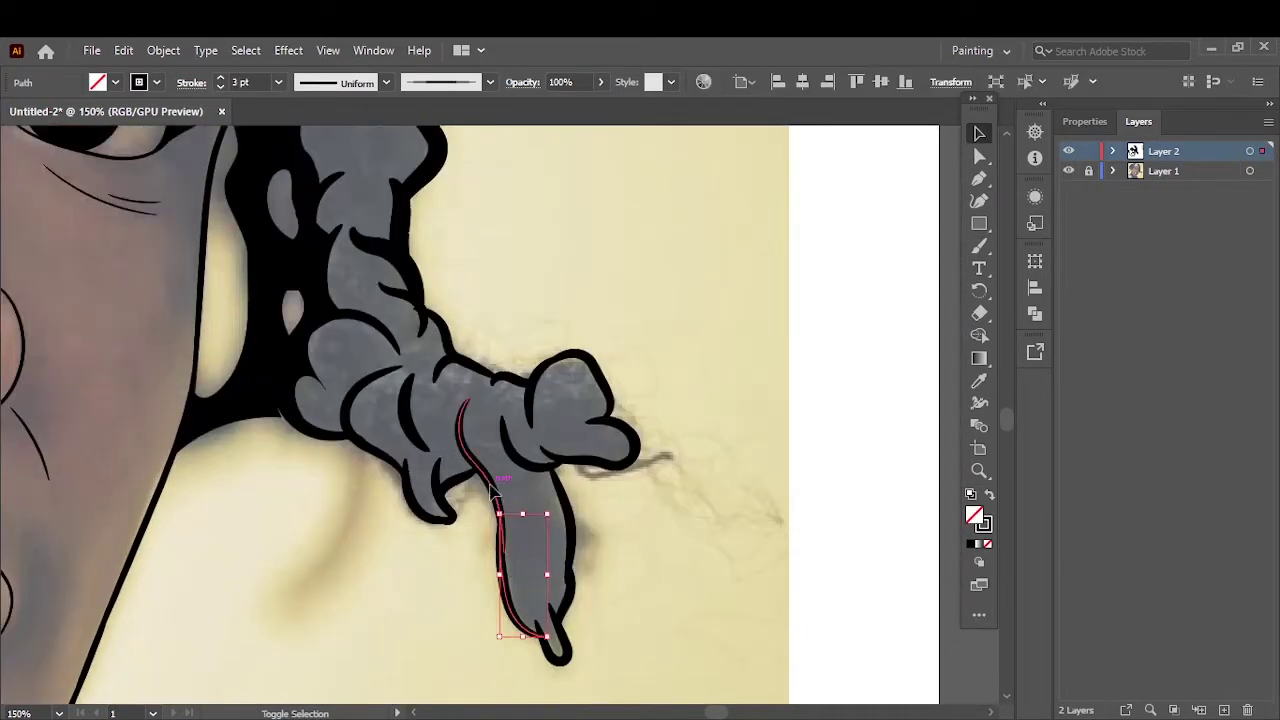
Step: Sample the braid's stroke settings onto the lower hair path and compare with the photo
left_click(420, 440)
scroll(660, 400, "up", 2)
key("i")
key("ctrl+shift+a")
key("ctrl+0")
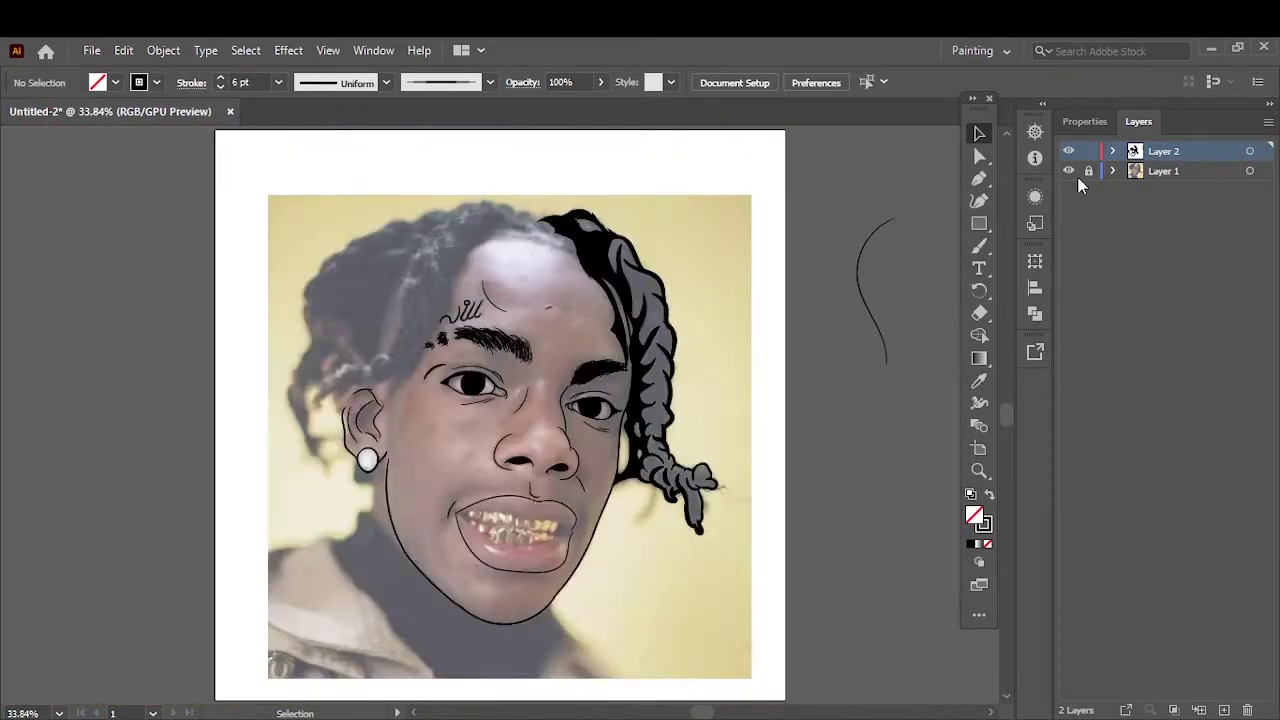
left_click(1068, 171)
left_click(1068, 171)
key("ctrl+plus")
key("ctrl+plus")
key("ctrl+plus")
Step: Fill the hairline and head top with black shapes, compounding them so curls become holes
key("n")
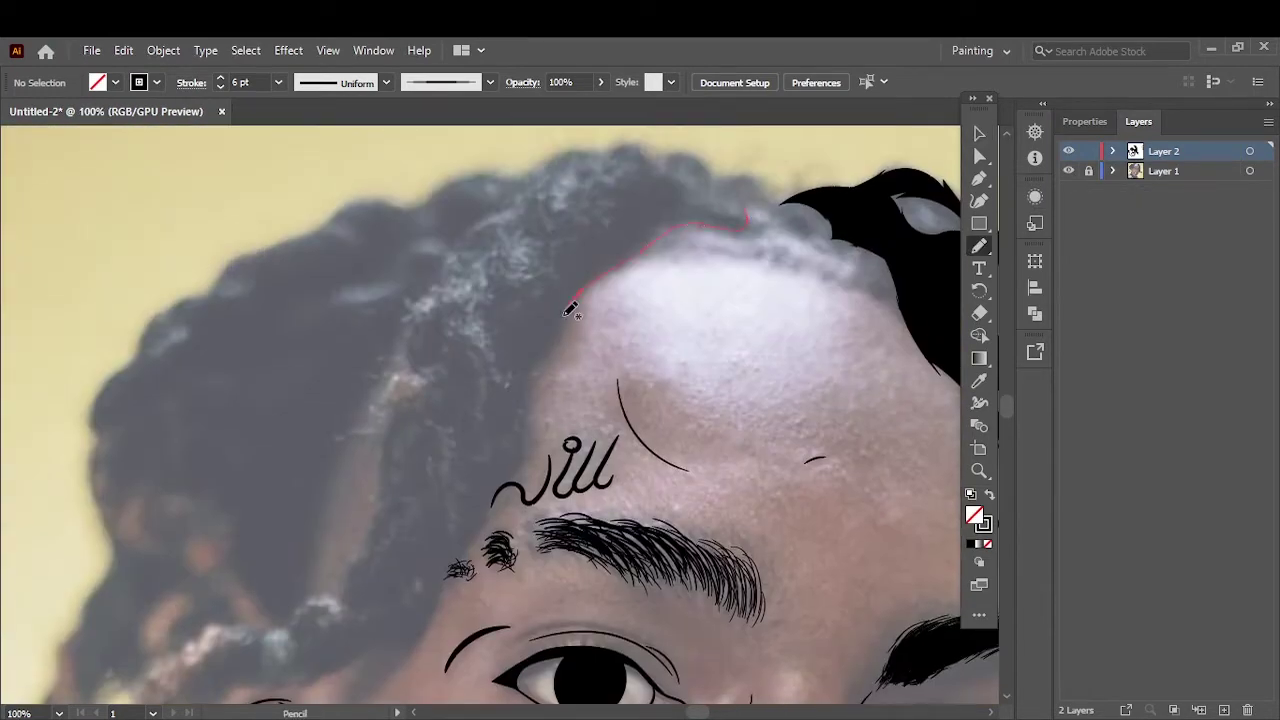
left_click_drag(632, 174, 727, 195)
key("shift+x")
key("ctrl+plus")
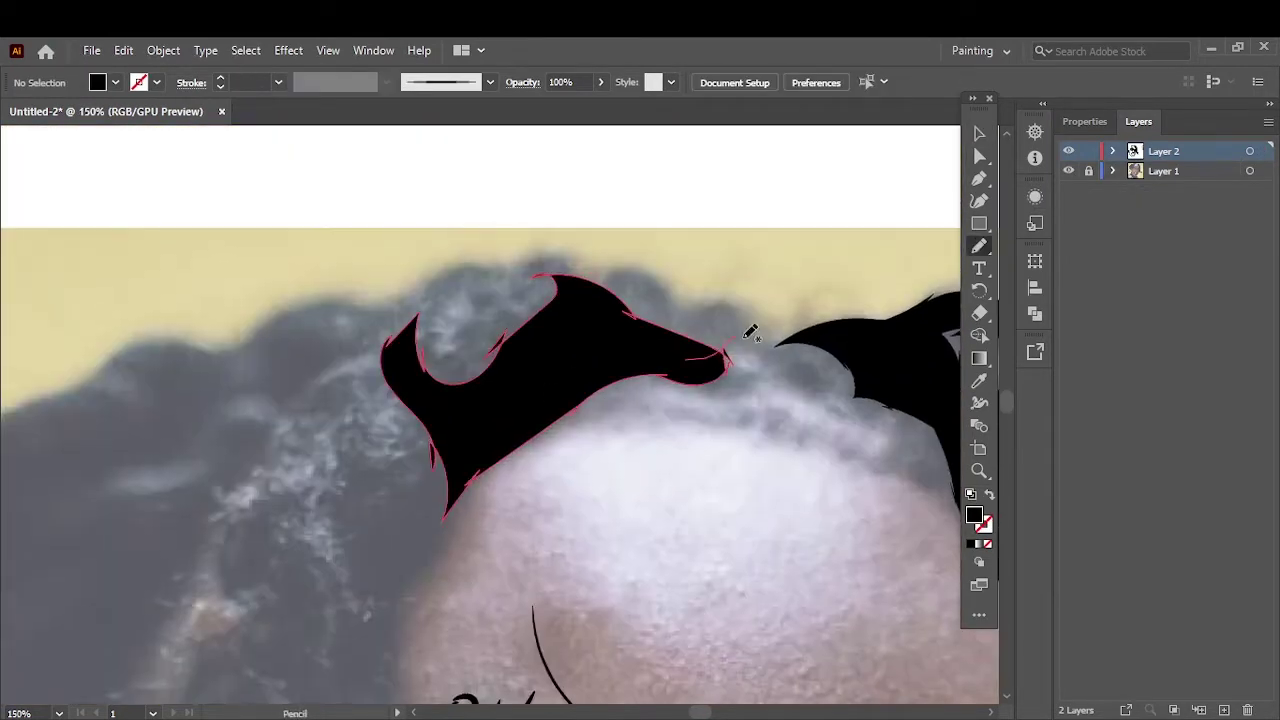
left_click_drag(650, 340, 725, 355)
left_click_drag(612, 285, 510, 300)
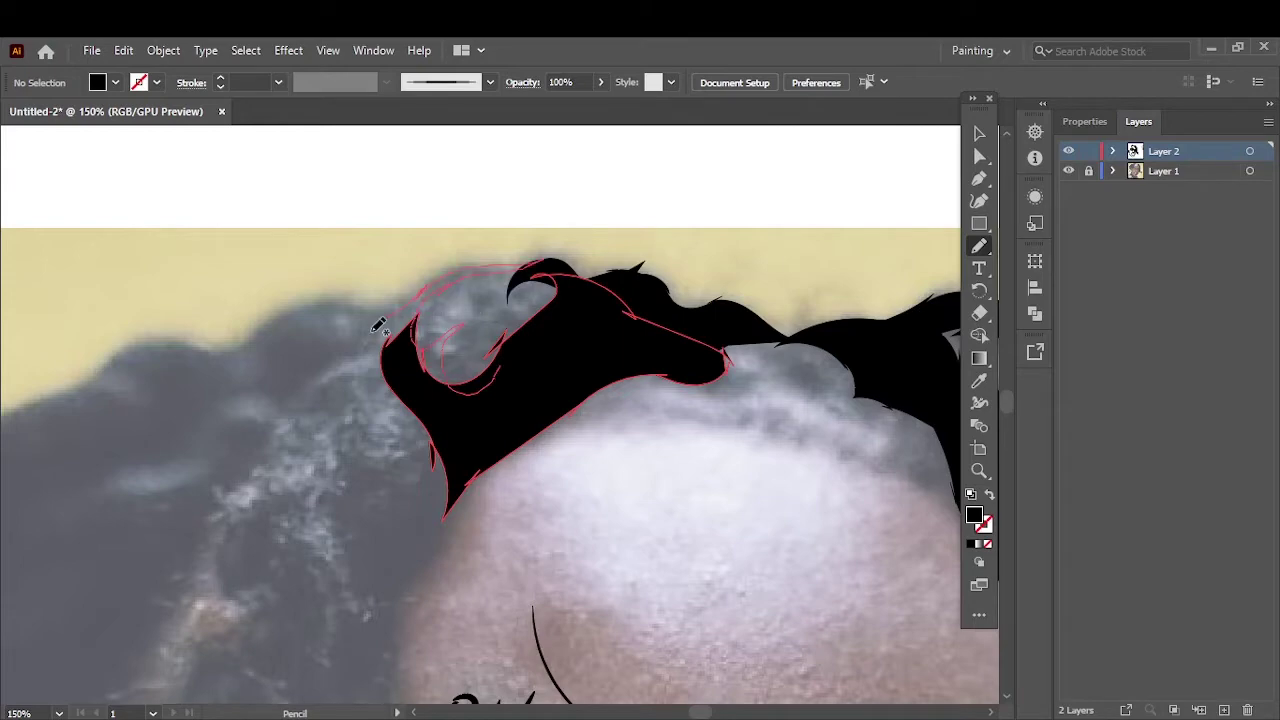
key("ctrl+8")
key("ctrl+shift+a")
Step: Draw a black hair spike down the left hairline toward the tattoo and eyebrow
left_click_drag(415, 412, 530, 275)
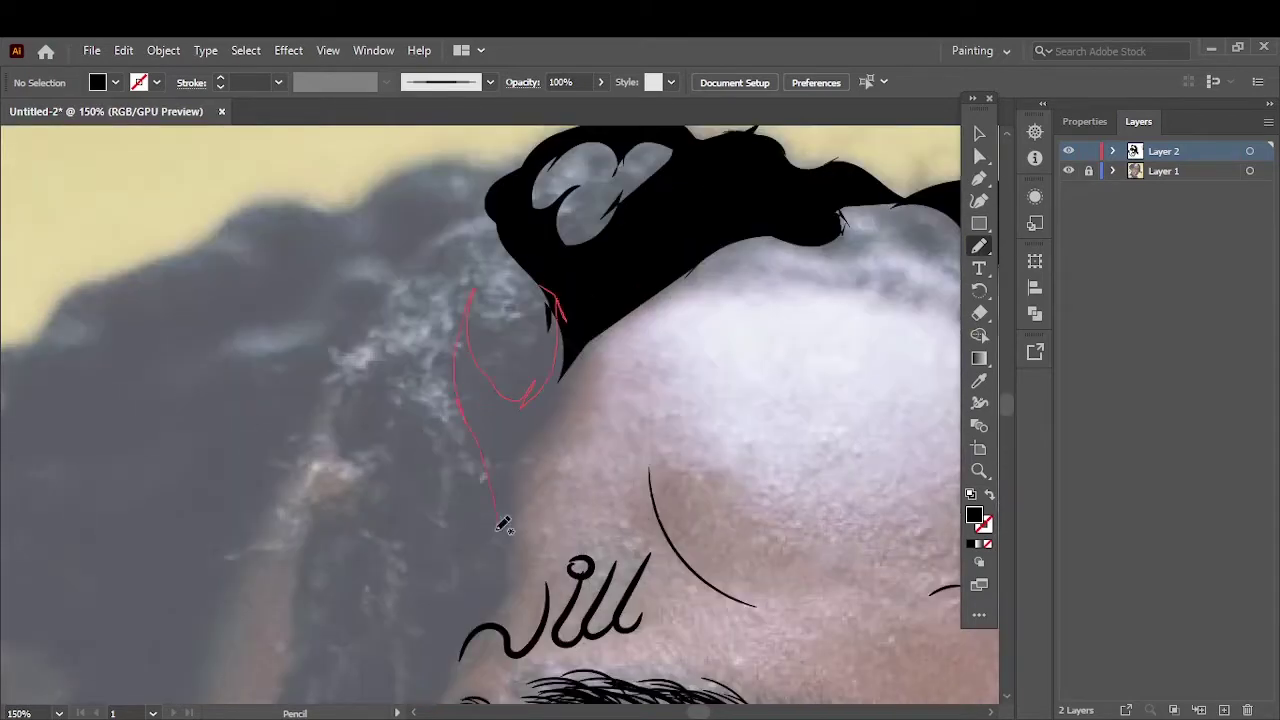
mouse_move(503, 524)
left_mouse_down()
mouse_move(555, 300)
mouse_move(500, 570)
left_mouse_up()
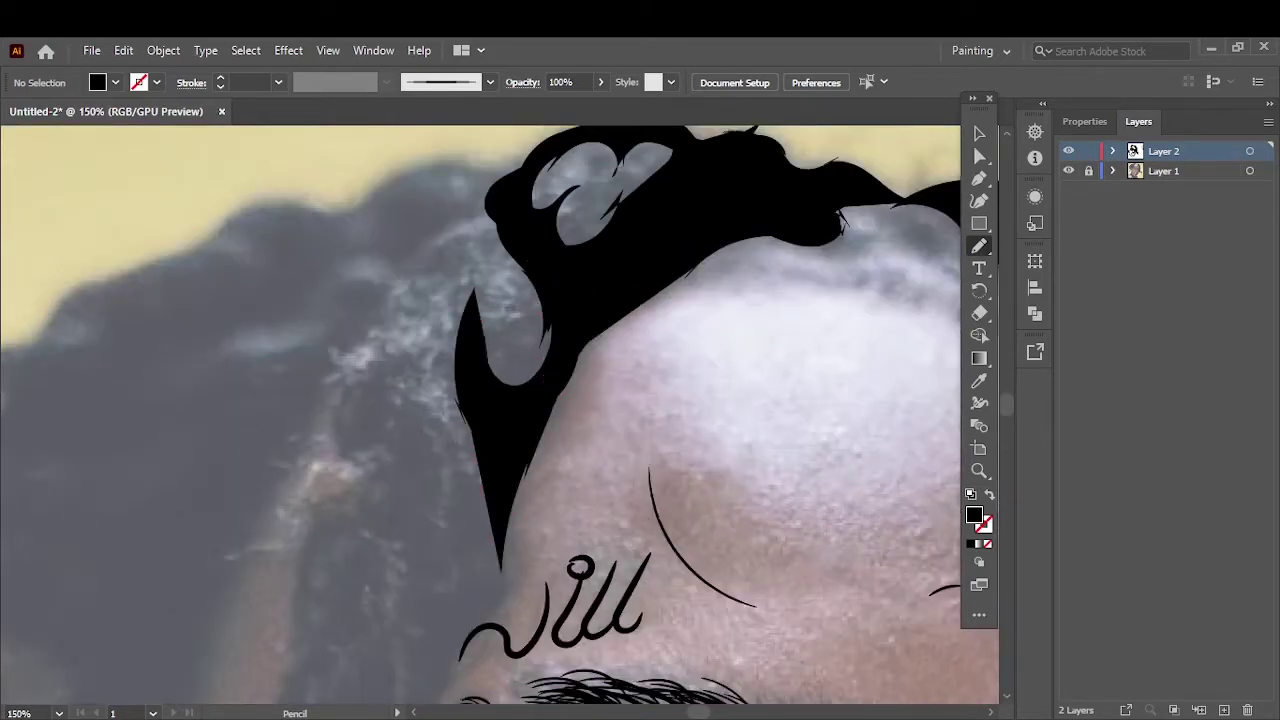
scroll(736, 142, "down", 2)
scroll(626, 332, "up", 2)
left_click_drag(588, 228, 520, 222)
left_click_drag(632, 306, 590, 240)
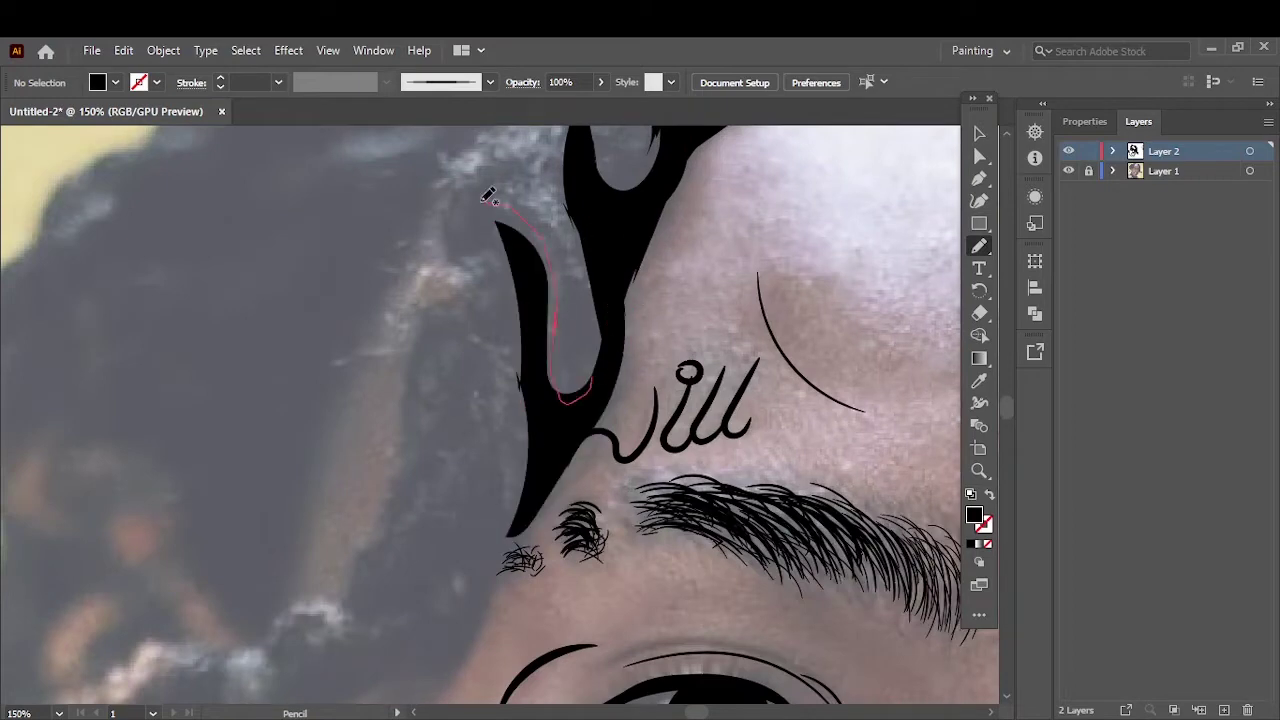
left_click_drag(472, 220, 575, 347)
Step: Add a long black branch reaching down-left from the temple spike
scroll(575, 347, "down", 2)
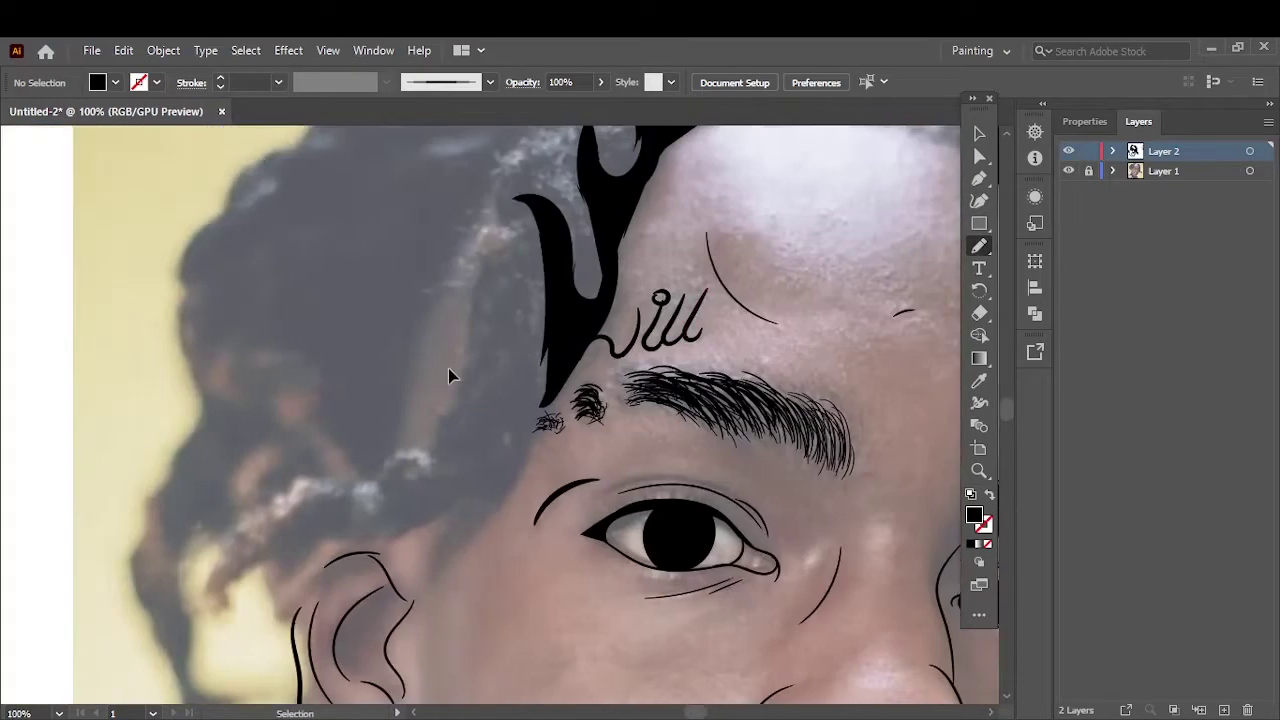
scroll(449, 371, "up", 2)
mouse_move(494, 443)
left_mouse_down()
mouse_move(520, 255)
mouse_move(416, 485)
mouse_move(659, 400)
left_mouse_up()
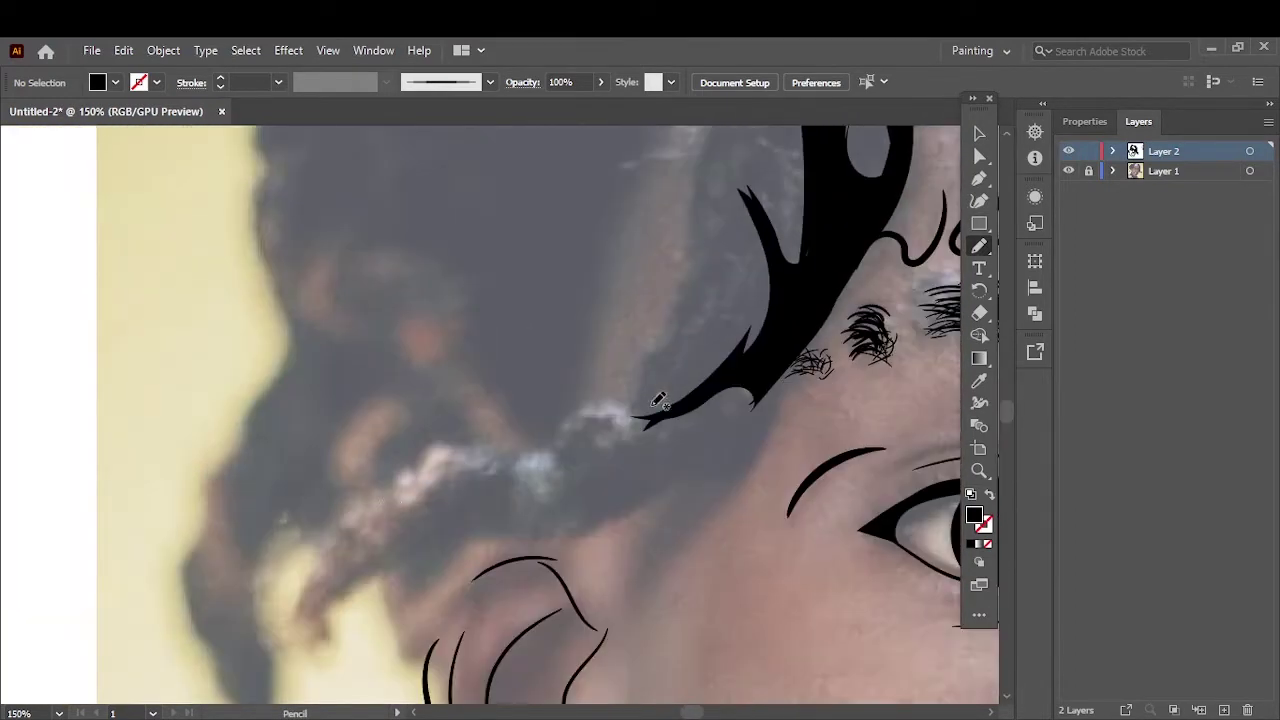
key("v")
key("ctrl+minus")
key("ctrl+minus")
Step: Paint the left braid's outline near the ear with 3 pt black brush strokes
left_click(372, 430)
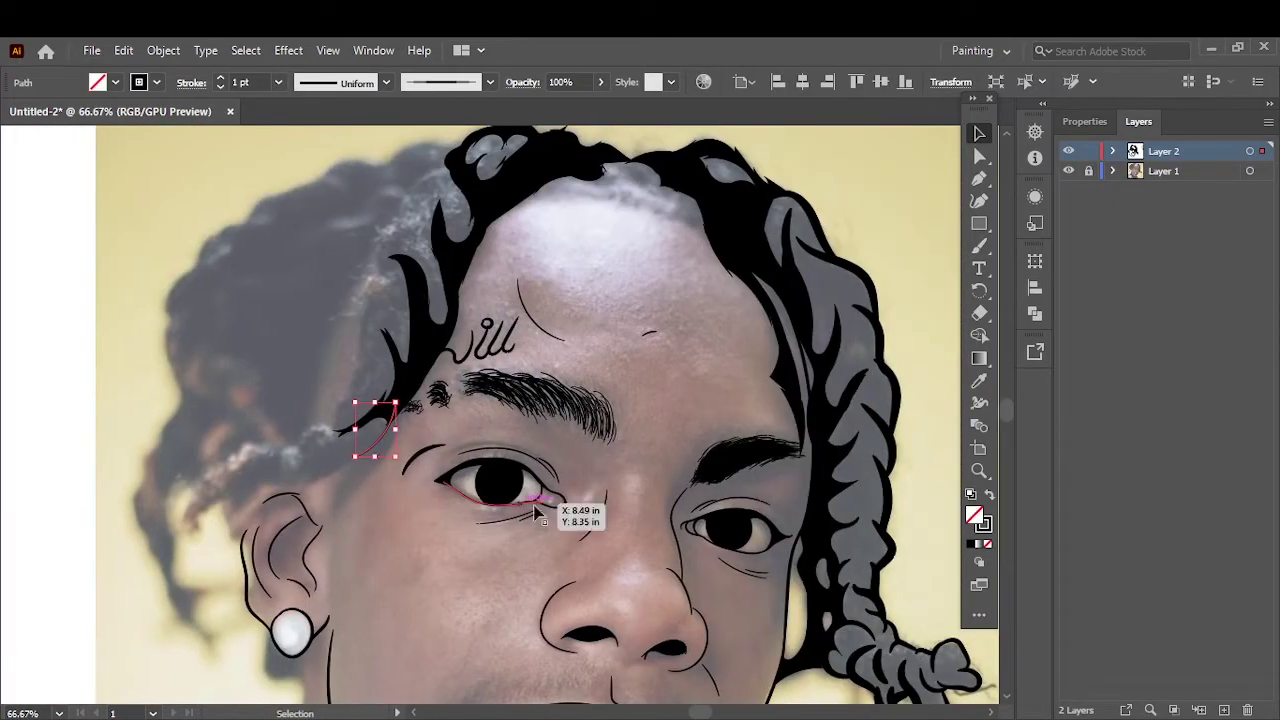
scroll(443, 480, "up", 2)
key("b")
mouse_move(490, 405)
left_mouse_down()
mouse_move(360, 480)
mouse_move(460, 370)
left_mouse_up()
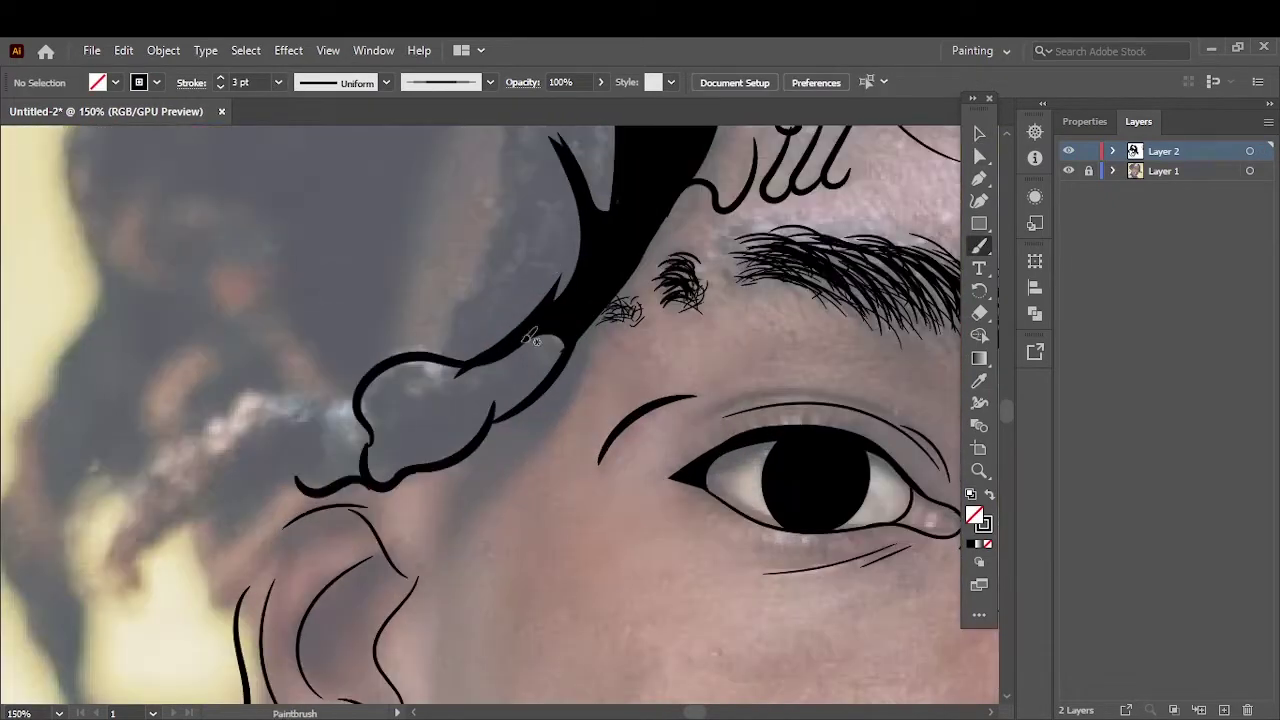
left_click_drag(322, 467, 314, 481)
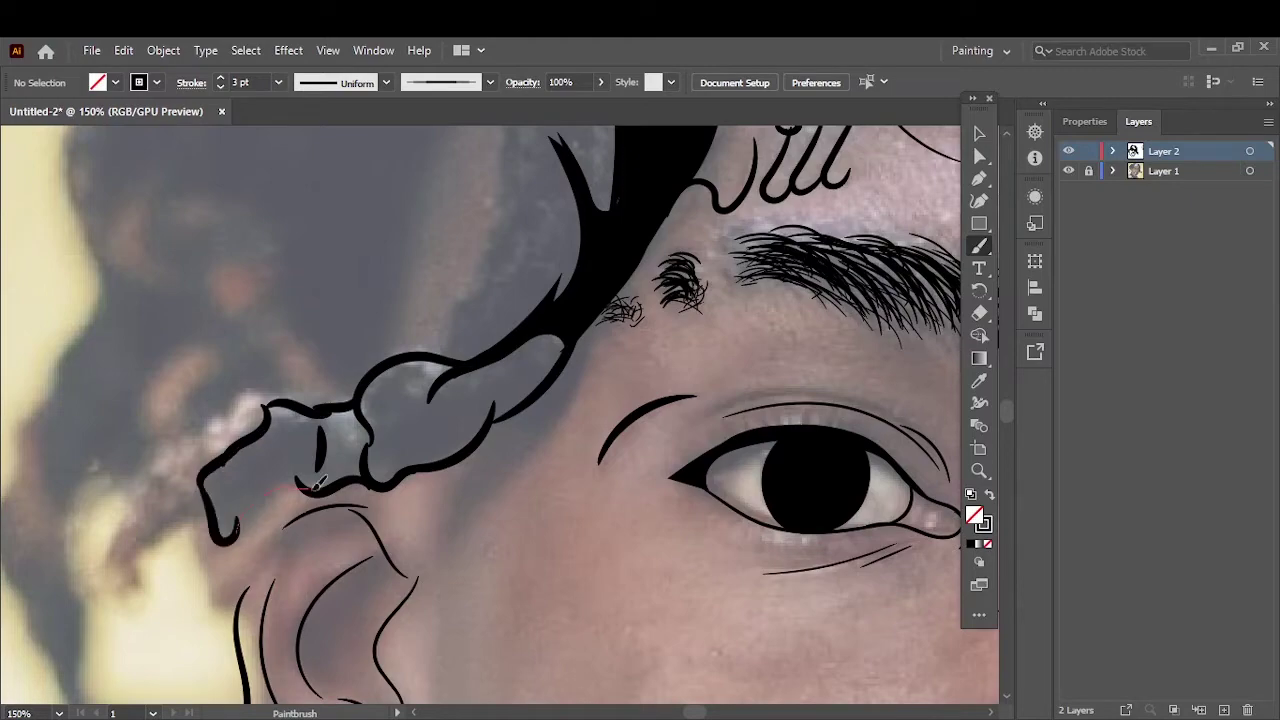
key("ctrl+1")
scroll(390, 305, "up", 2)
mouse_move(495, 435)
left_mouse_down()
mouse_move(365, 530)
mouse_move(560, 290)
mouse_move(648, 283)
left_mouse_up()
Step: Set the inner braid detail line to a 2 pt stroke weight
key("v")
left_click(575, 300)
left_click(278, 82)
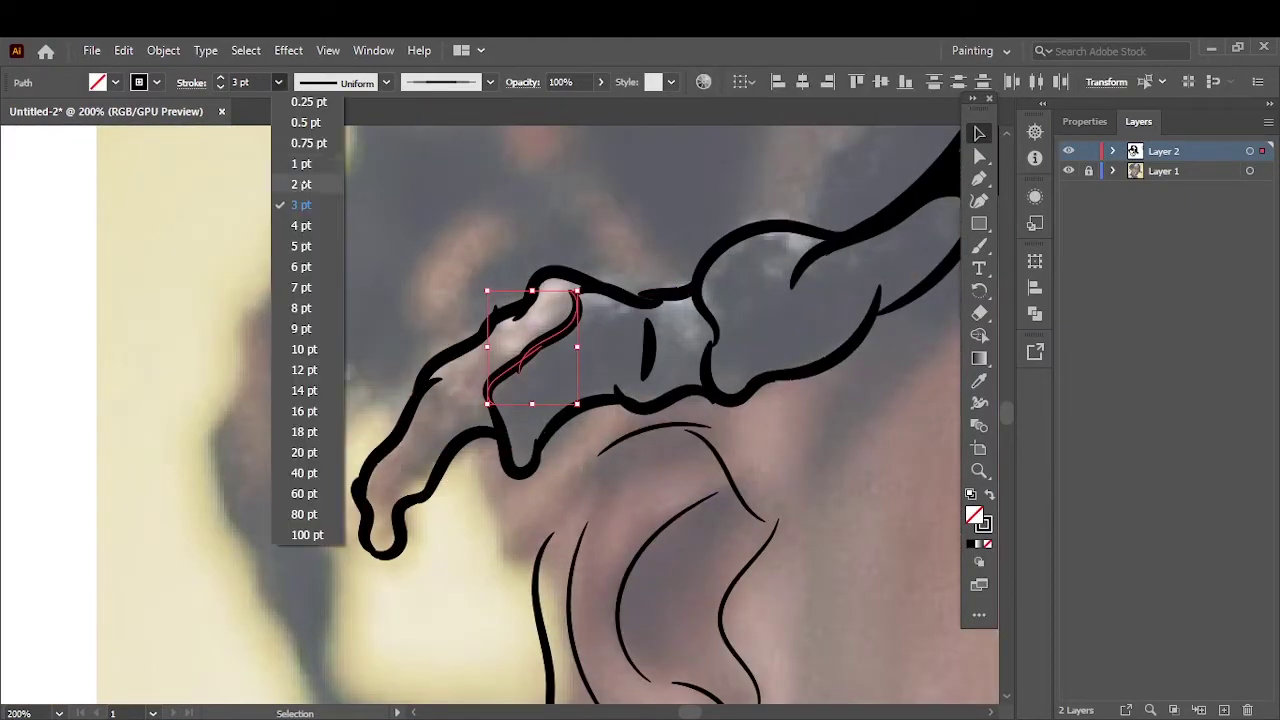
left_click(295, 229)
key("ctrl+shift+a")
key("ctrl+0")
Step: Paint 3 pt brush lines inside the lower braid and along the top of the left braid
scroll(408, 486, "up", 5)
key("b")
scroll(400, 329, "down", 3)
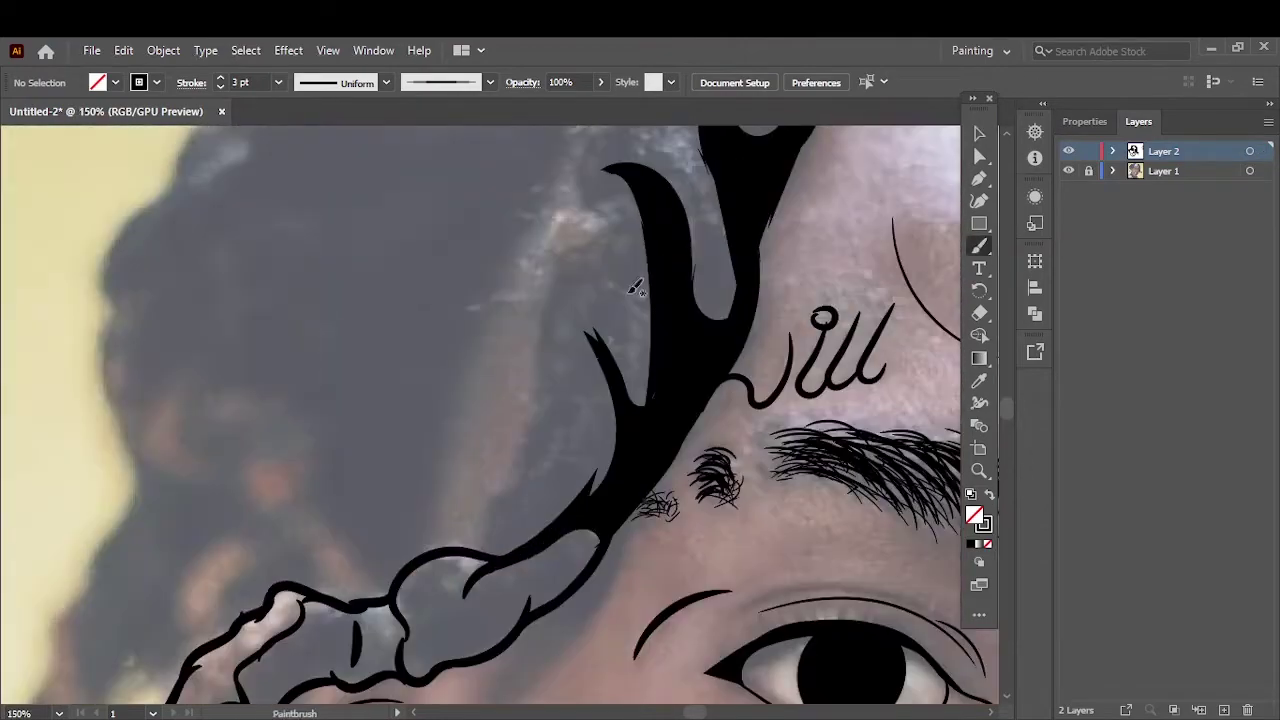
key("bracketright")
left_click_drag(571, 443, 500, 486)
scroll(600, 520, "up", 3)
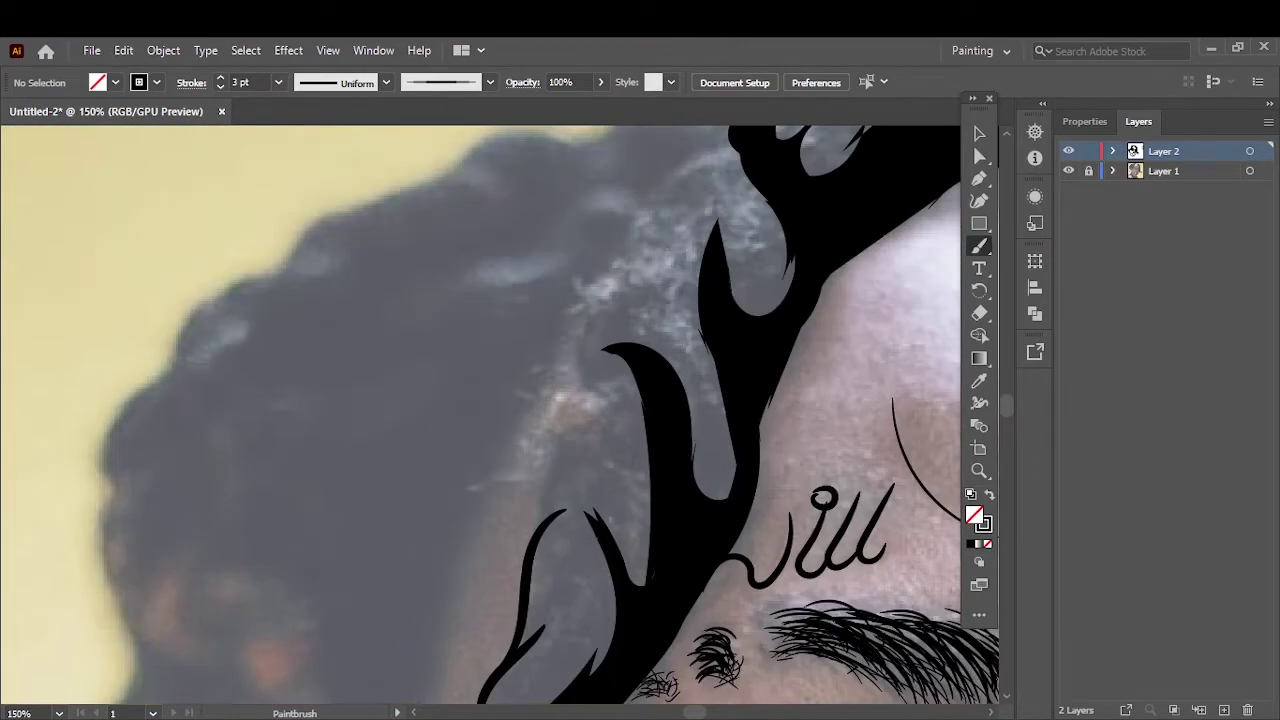
scroll(634, 557, "up", 2)
left_click_drag(558, 548, 728, 276)
Step: Change the new line along the top of the braid to a 5 pt stroke weight
key("ctrl+0")
key("ctrl+equal")
key("ctrl+equal")
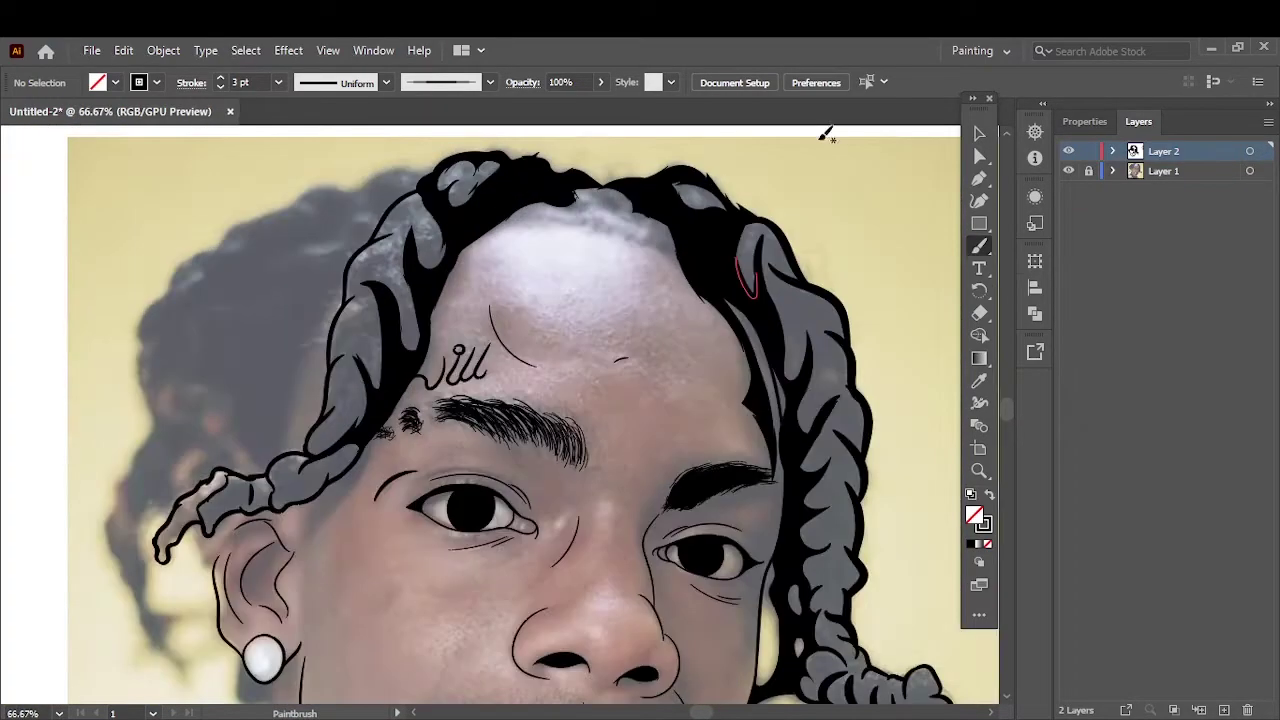
key("v")
left_click(354, 262)
left_click(278, 82)
left_click(300, 238)
left_click(594, 255)
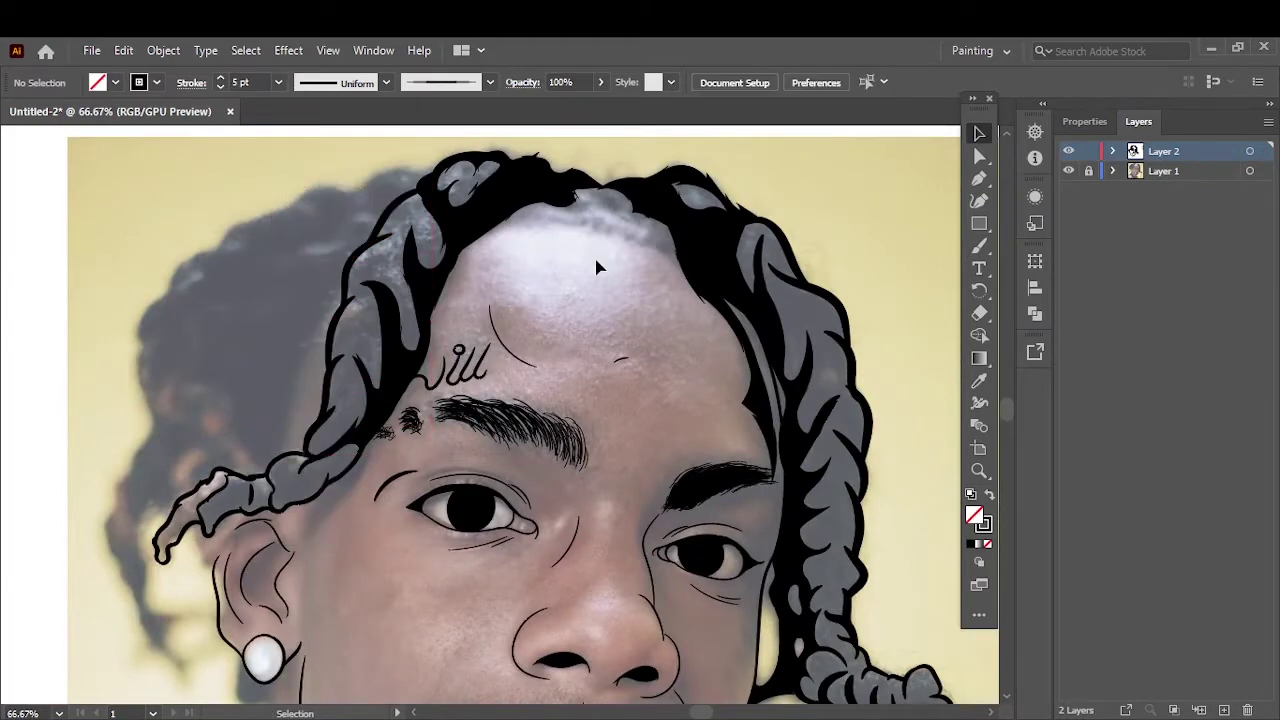
key("ctrl+minus")
key("ctrl+equal")
key("ctrl+equal")
key("ctrl+equal")
key("shift+b")
Step: Paint a small black cheek shape and fill the upper-left hair mass in black
left_click_drag(737, 486, 752, 540)
key("ctrl+0")
key("ctrl+1")
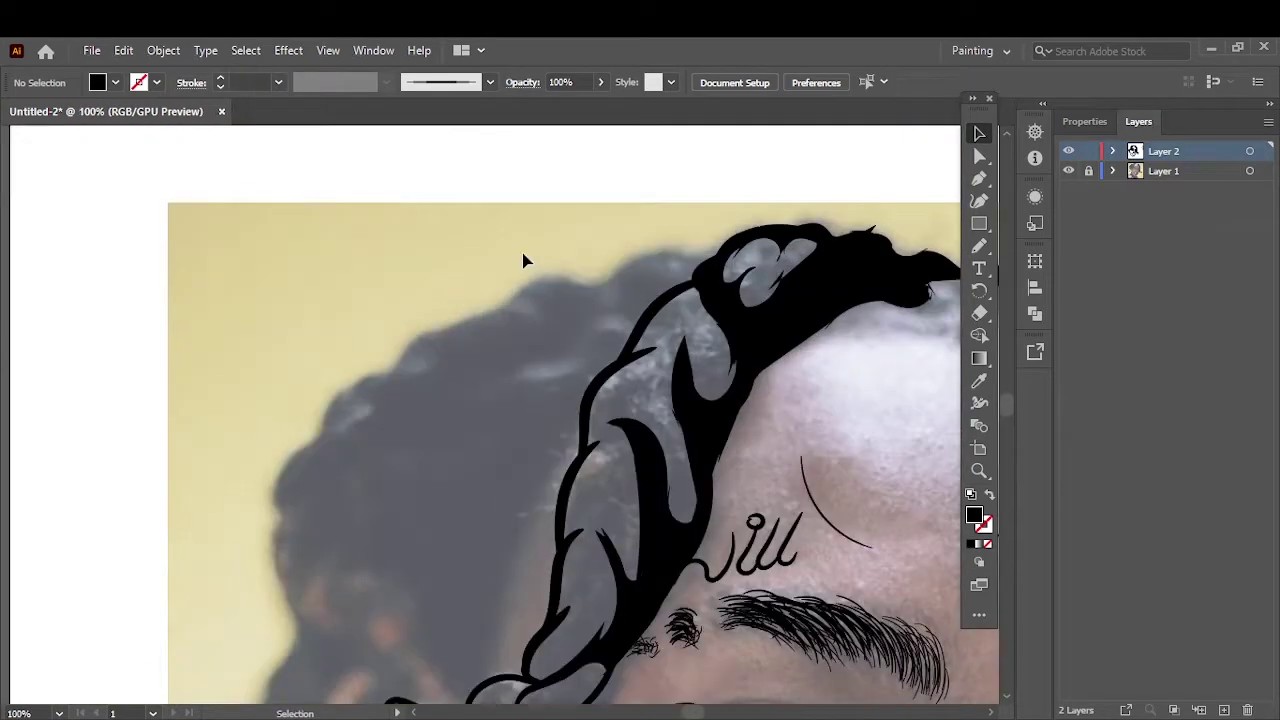
key("n")
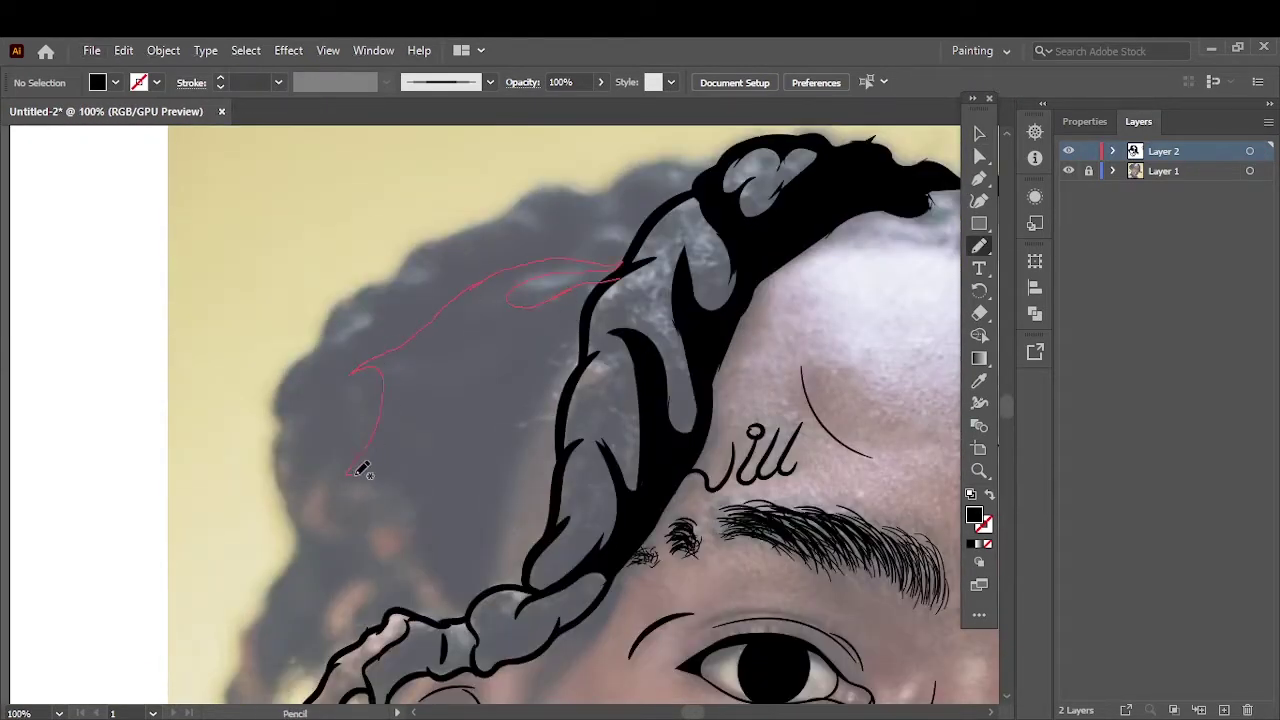
left_click_drag(540, 397, 620, 266)
left_click_drag(580, 325, 621, 272)
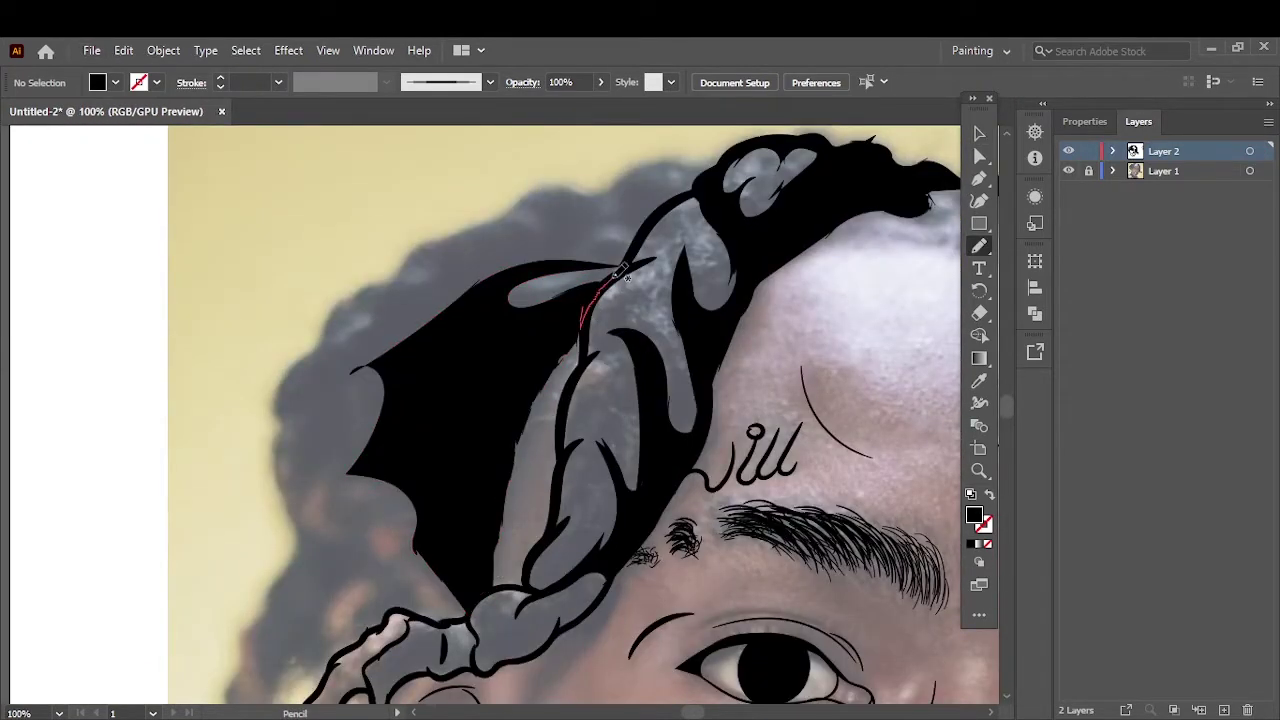
Step: Draw another black-filled hair shape at the top left with the Pencil
key("ctrl+0")
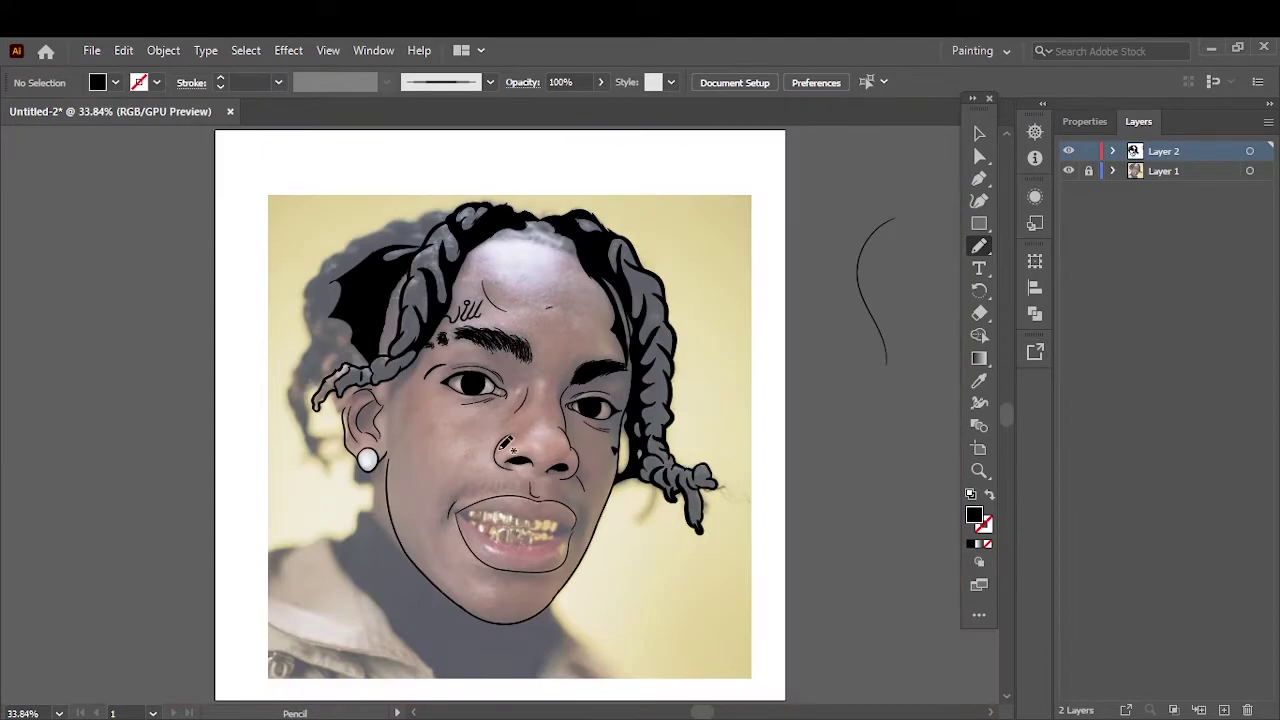
key("ctrl+1")
key("ctrl+plus")
left_click_drag(452, 425, 578, 300)
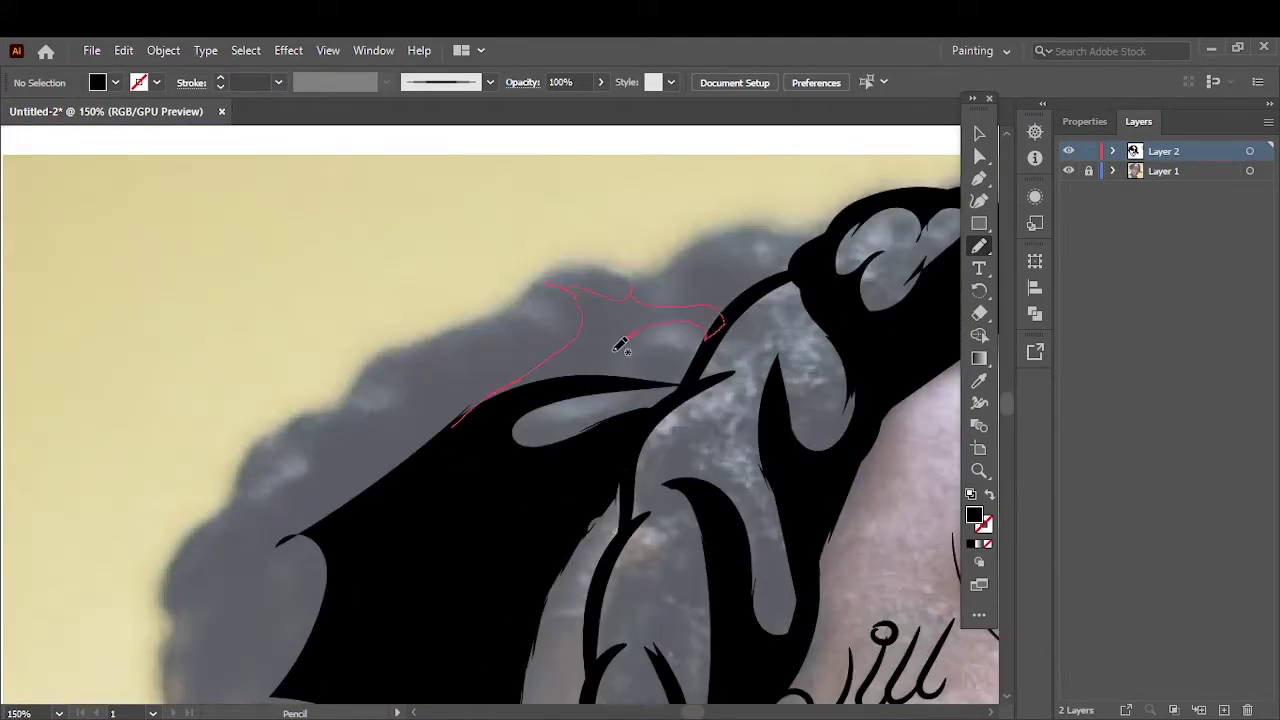
left_click_drag(621, 346, 578, 386)
Step: Add black-filled hair shapes along the outer edge of the hair
key("ctrl+minus")
left_click_drag(675, 275, 571, 366)
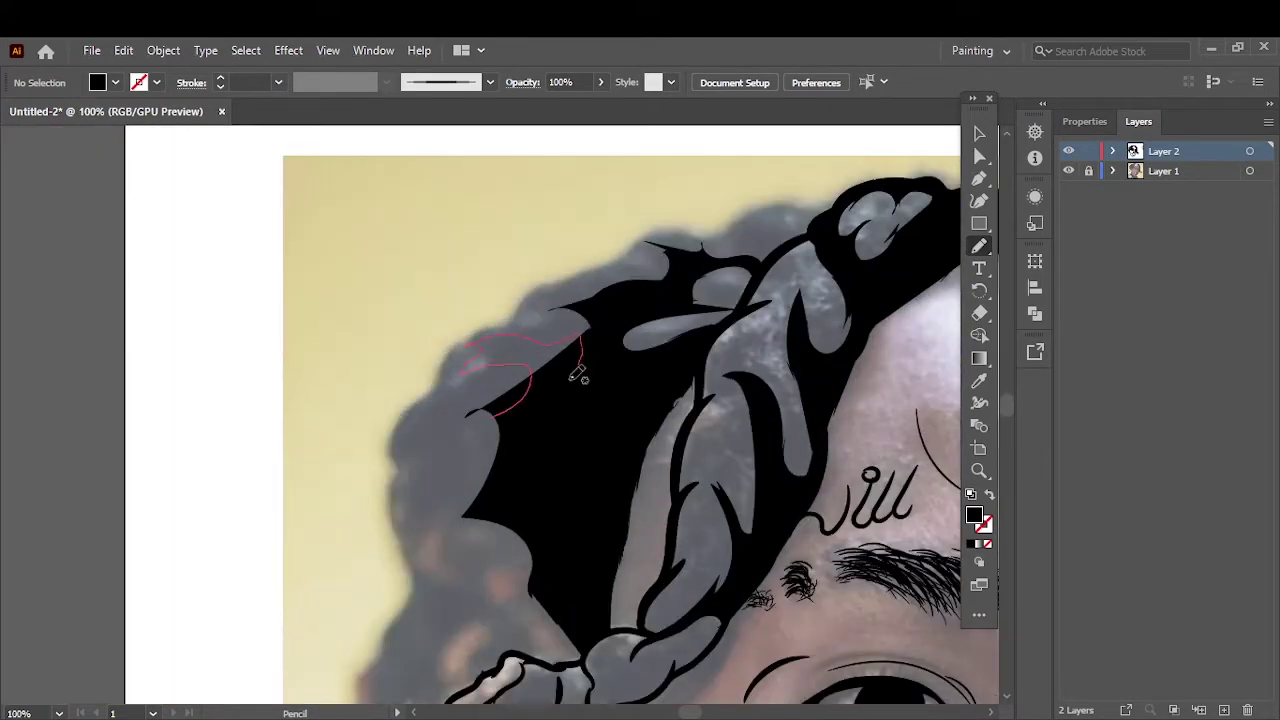
key("ctrl+plus")
mouse_move(505, 408)
left_mouse_down()
mouse_move(527, 402)
mouse_move(517, 409)
left_mouse_up()
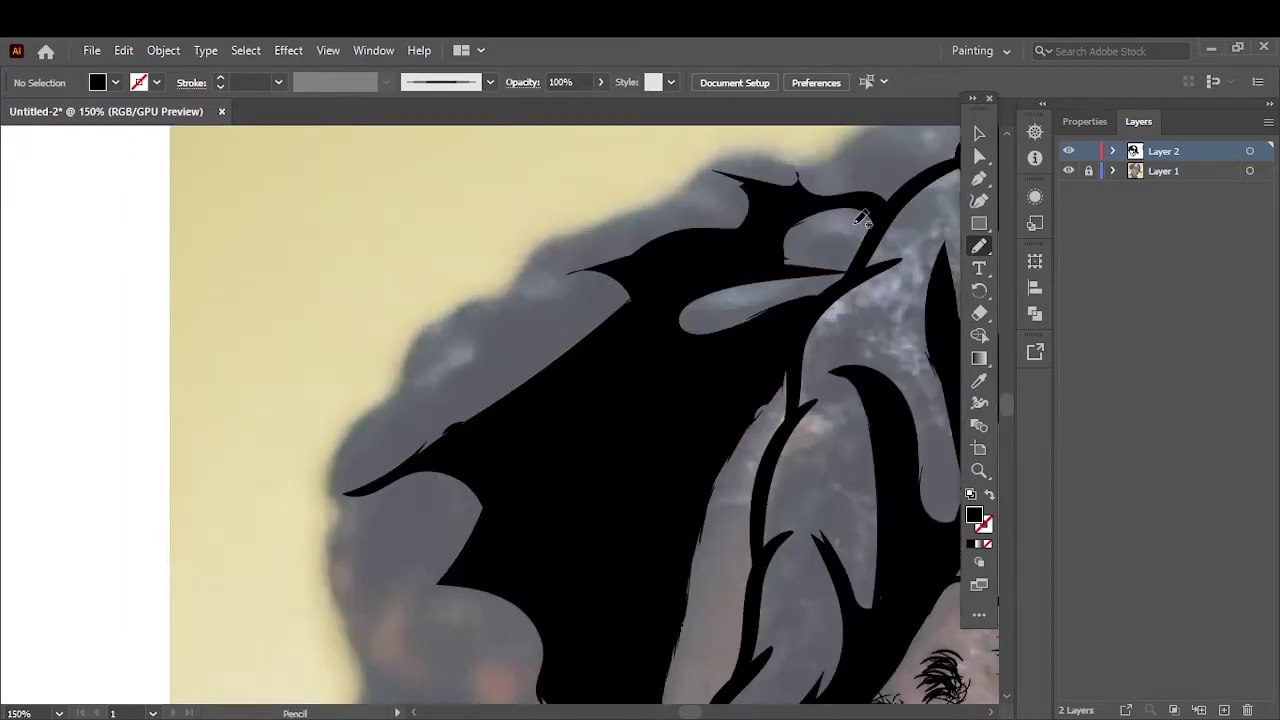
left_click_drag(597, 279, 590, 282)
key("ctrl+0")
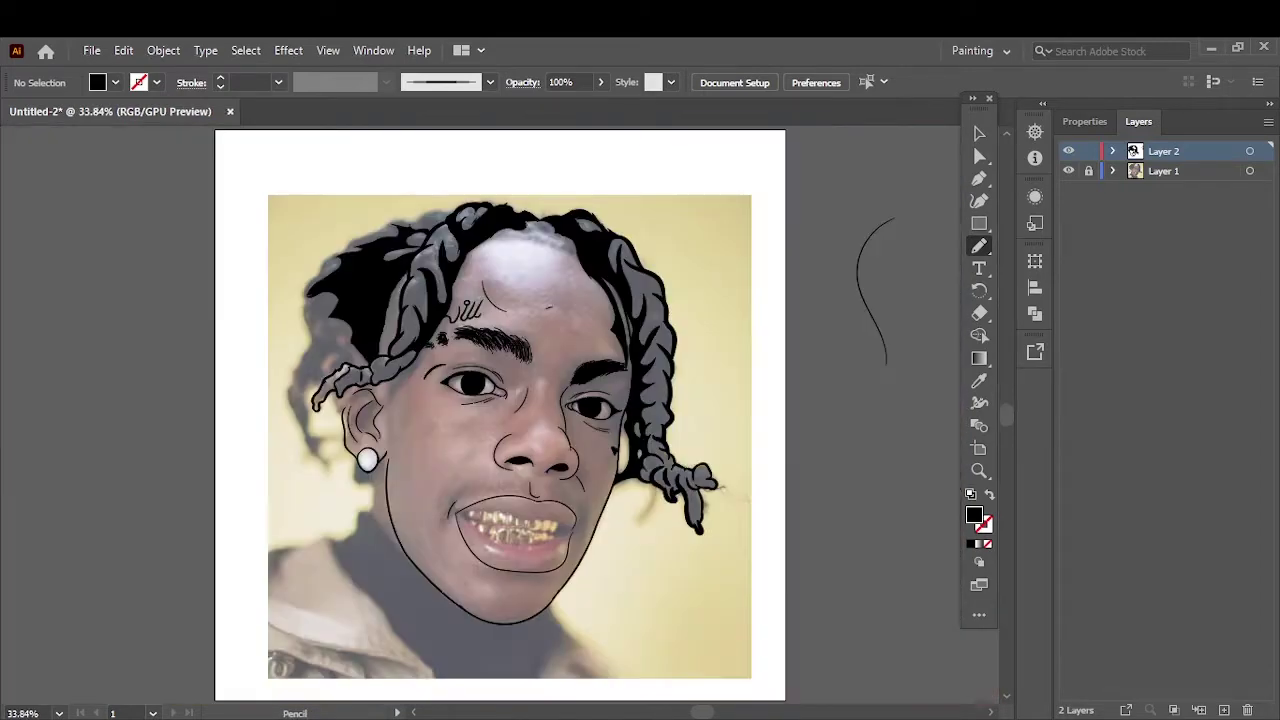
scroll(440, 400, "up", 3)
scroll(440, 400, "up", 2)
Step: Fill black hair pieces above the ear and shadow shapes at the braid edge
left_click_drag(655, 440, 440, 400)
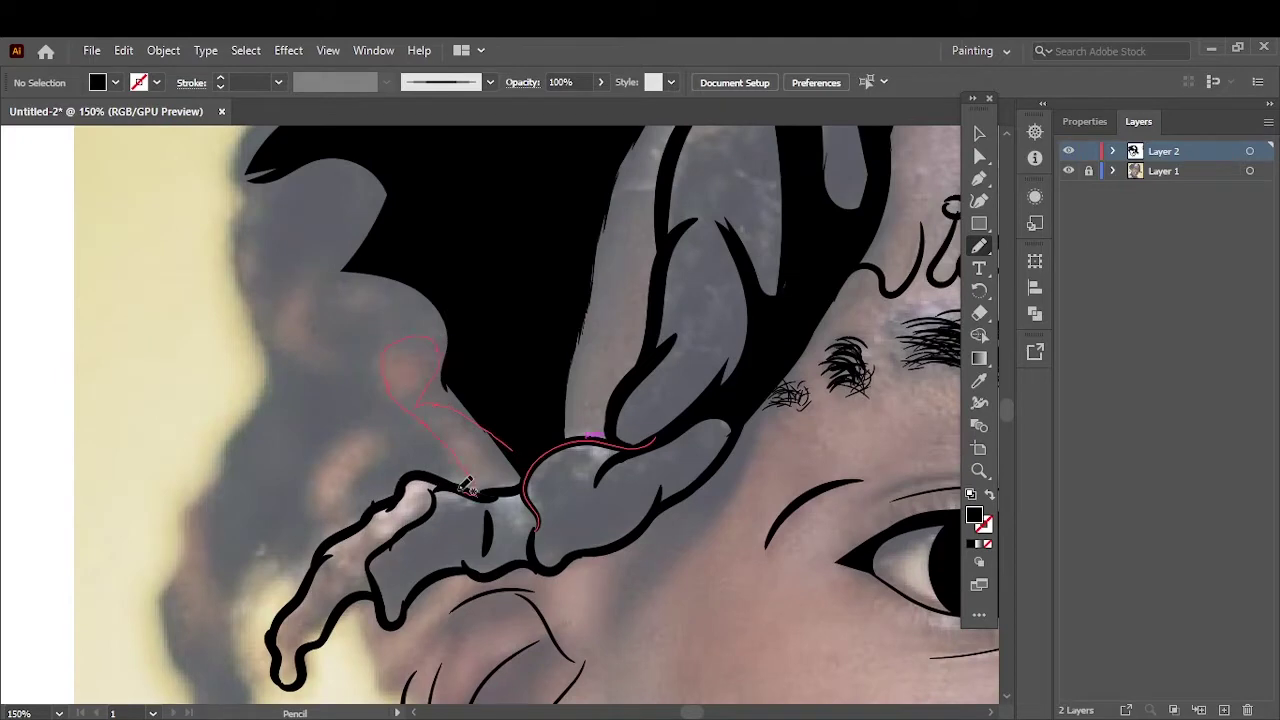
mouse_move(352, 367)
left_mouse_down()
mouse_move(498, 439)
mouse_move(386, 360)
left_mouse_up()
left_click_drag(342, 350, 522, 390)
key("ctrl+0")
scroll(440, 420, "up", 3)
mouse_move(415, 385)
left_mouse_down()
mouse_move(455, 468)
mouse_move(457, 443)
left_mouse_up()
scroll(457, 443, "up", 2)
left_click_drag(378, 415, 441, 447)
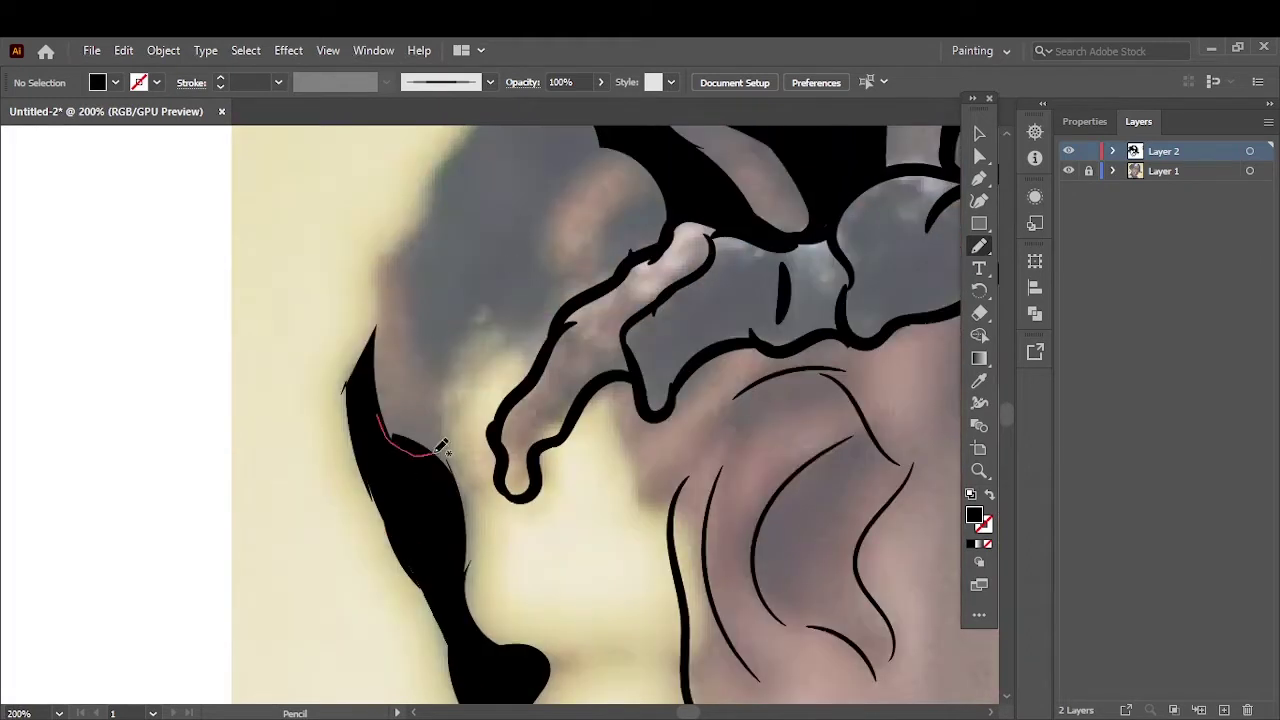
left_click_drag(651, 143, 640, 140)
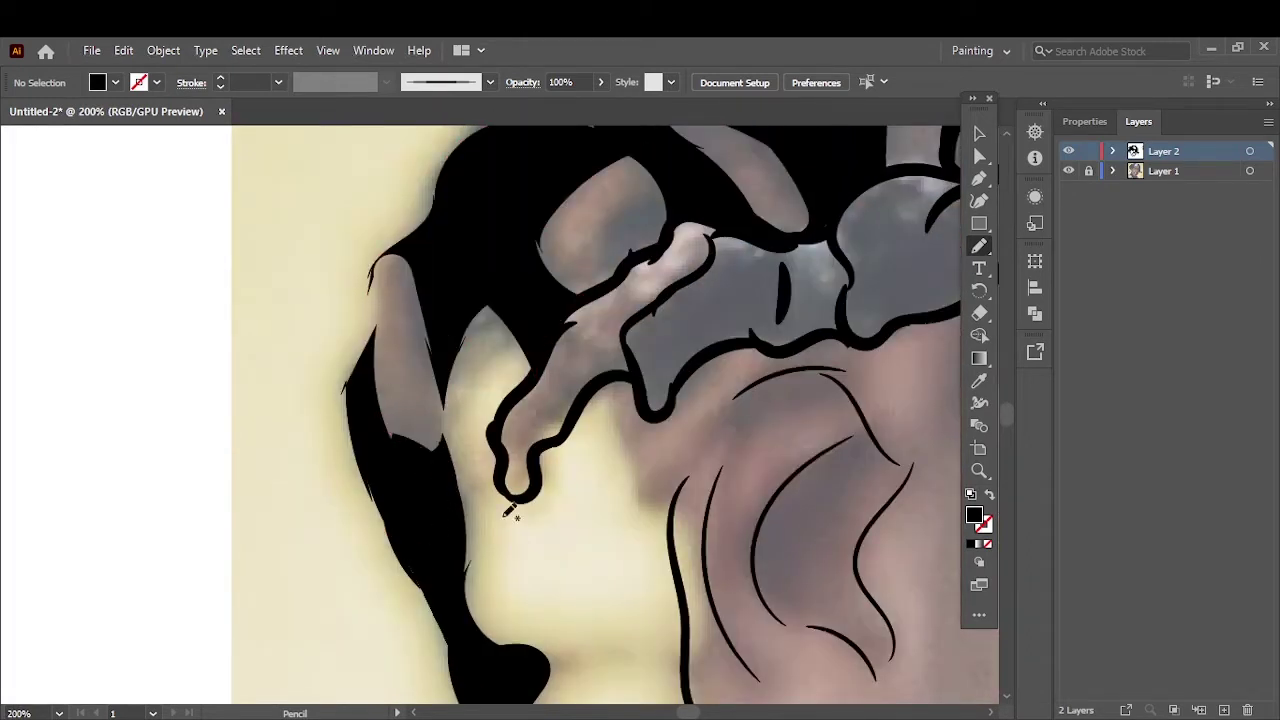
Step: Draw 3 pt black brush lines beside the braid and along the outer hair edge
key("shift+x")
key("b")
left_click_drag(362, 410, 372, 264)
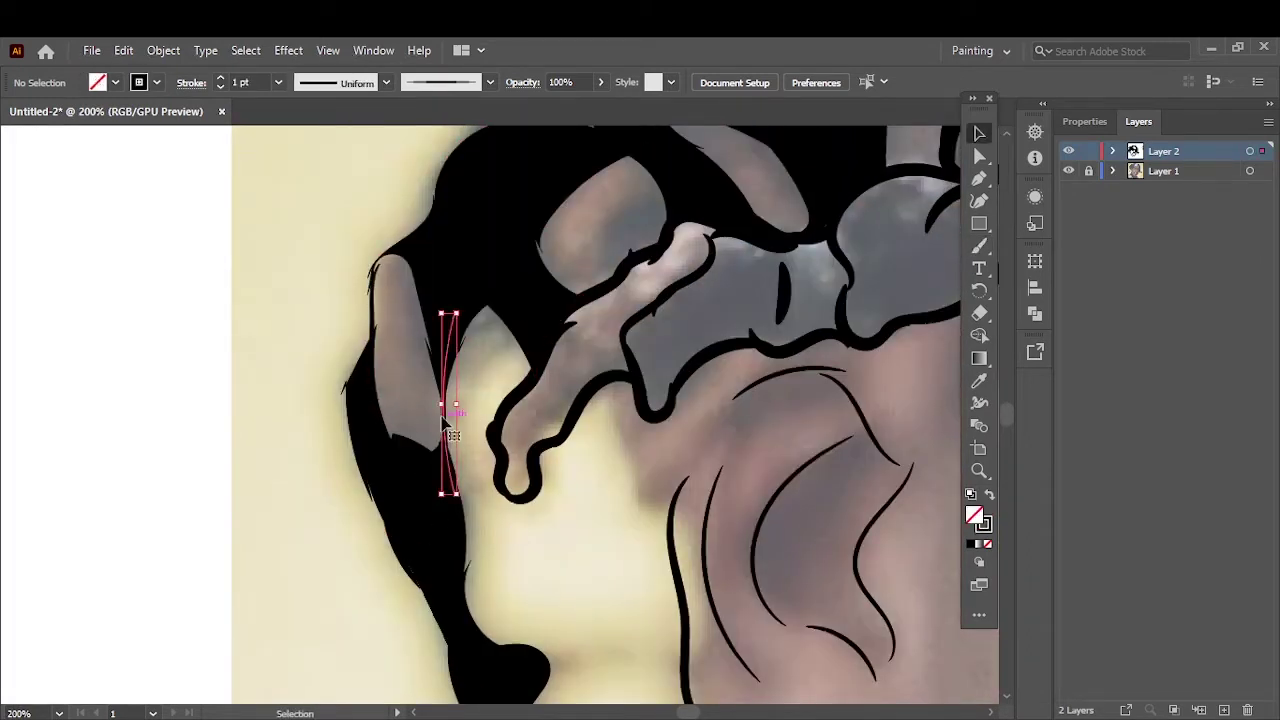
left_click_drag(597, 390, 633, 447)
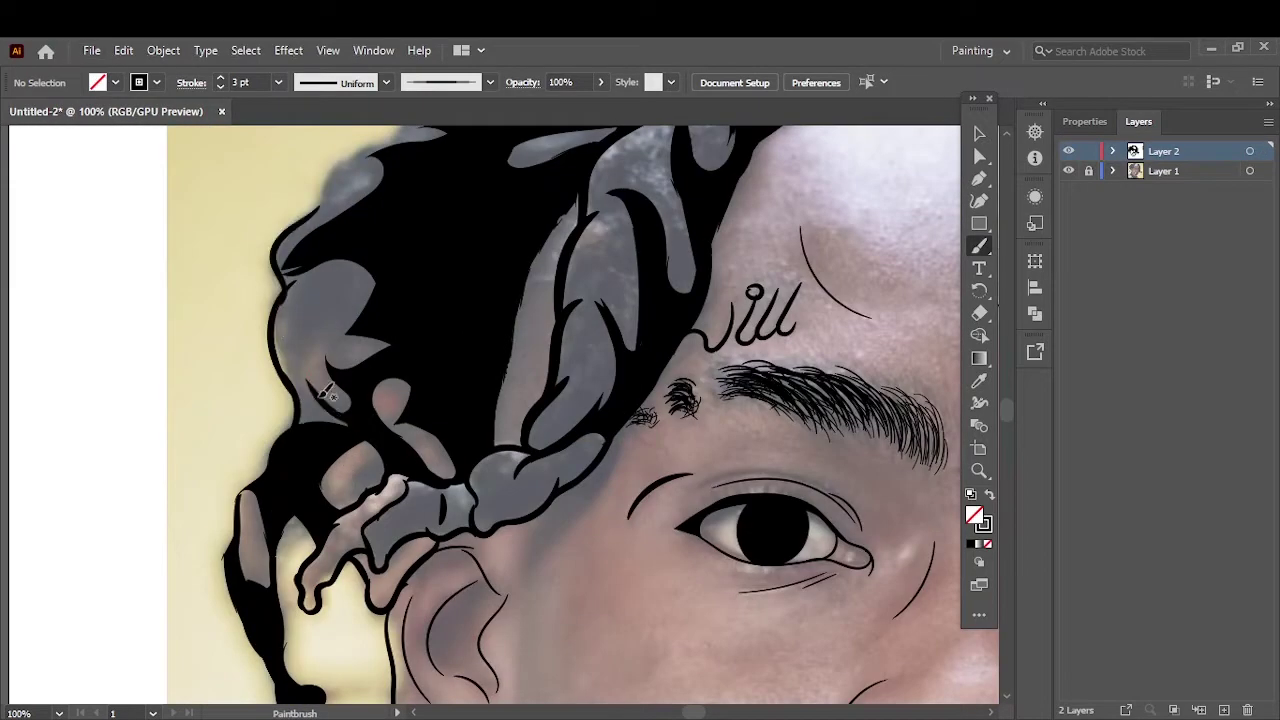
key("ctrl+=")
scroll(435, 333, "up", 5)
left_click_drag(435, 333, 880, 158)
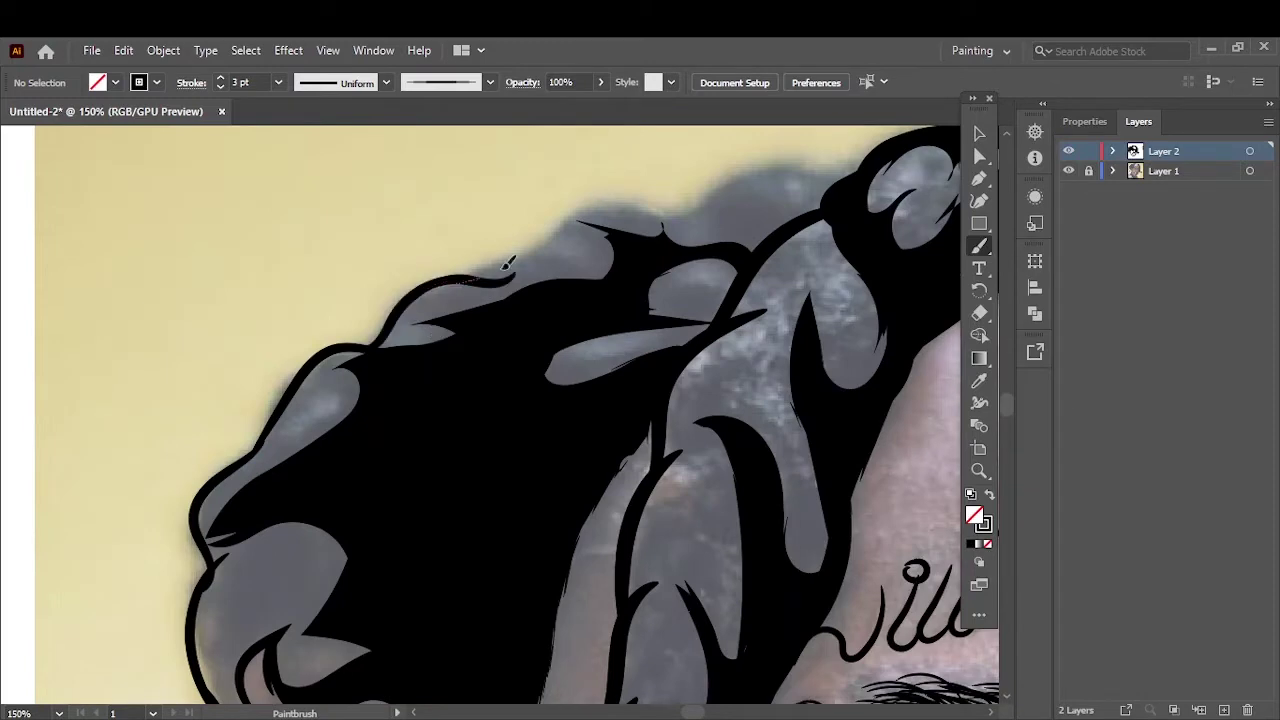
Step: Select the new hair outline, then hide the photo layer to check the line art
key("v")
left_click(225, 483, "shift")
scroll(225, 483, "down", 5)
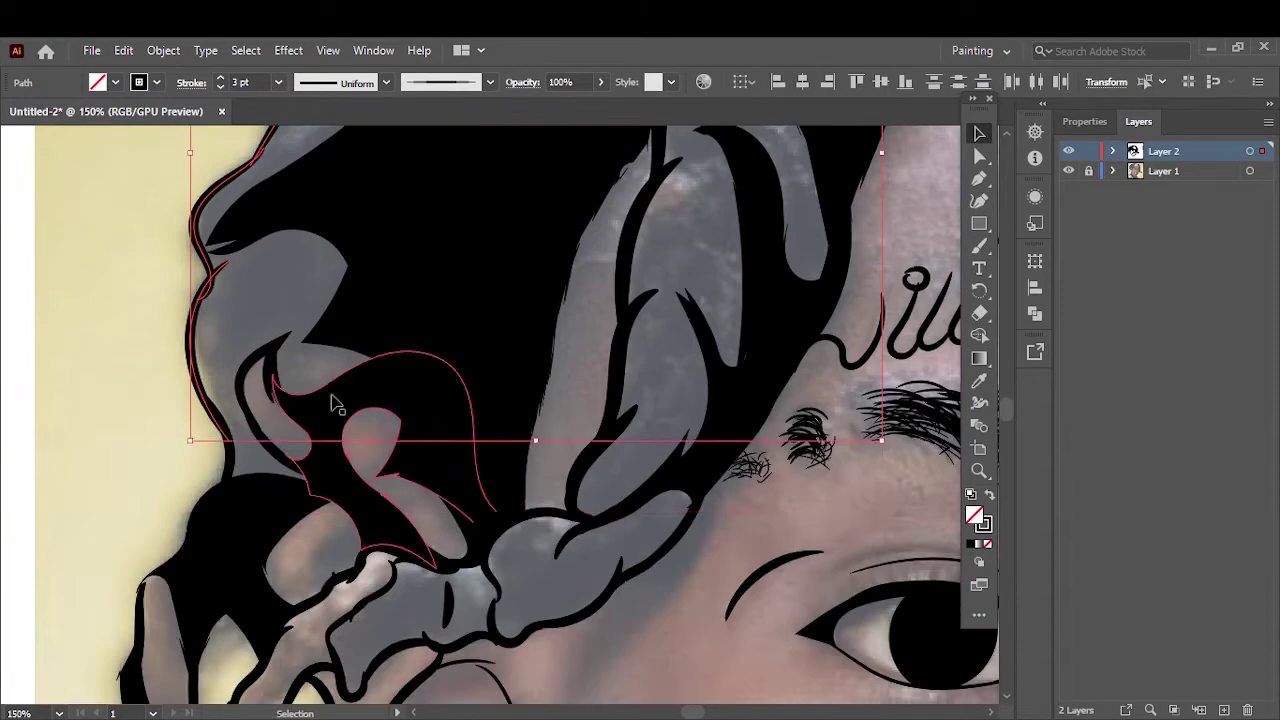
key("ctrl+shift+a")
key("ctrl+0")
left_click(1068, 171)
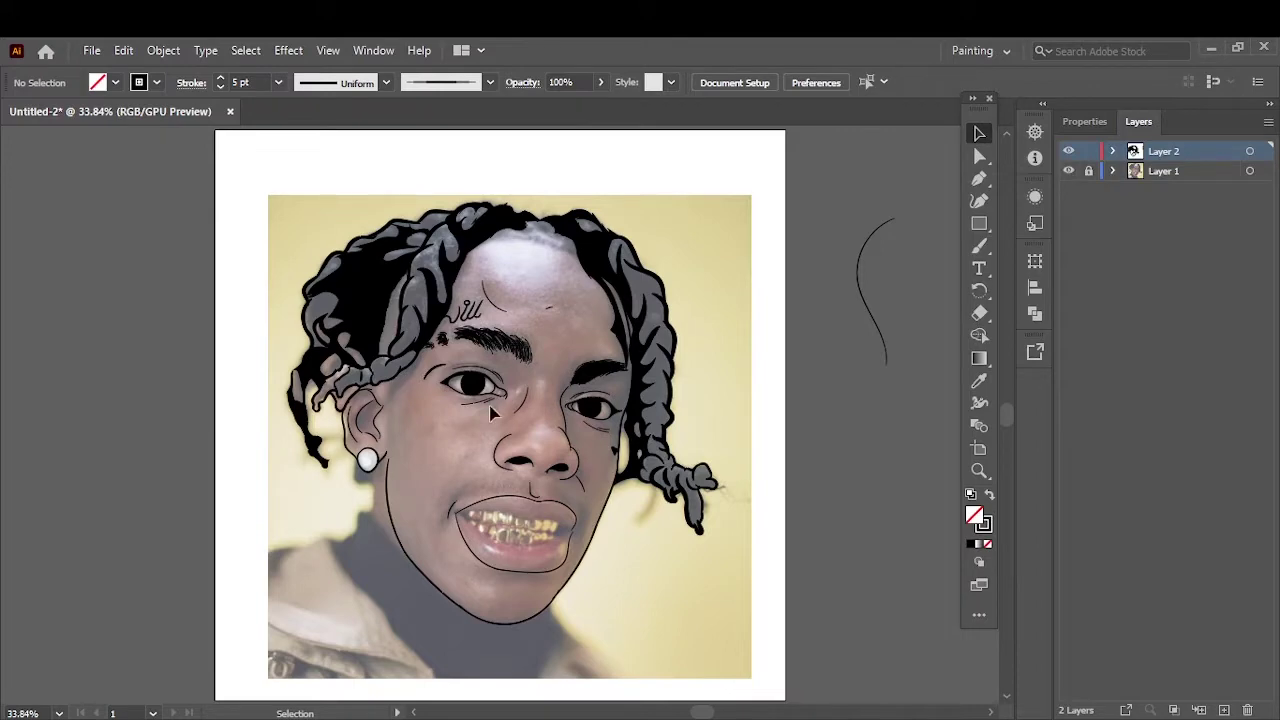
Step: Fill black gaps near the temple and beside the braid, then trace the lower teeth edge
key("n")
key("shift+x")
scroll(377, 392, "up", 5)
left_click_drag(417, 345, 437, 388)
left_click_drag(466, 333, 472, 304)
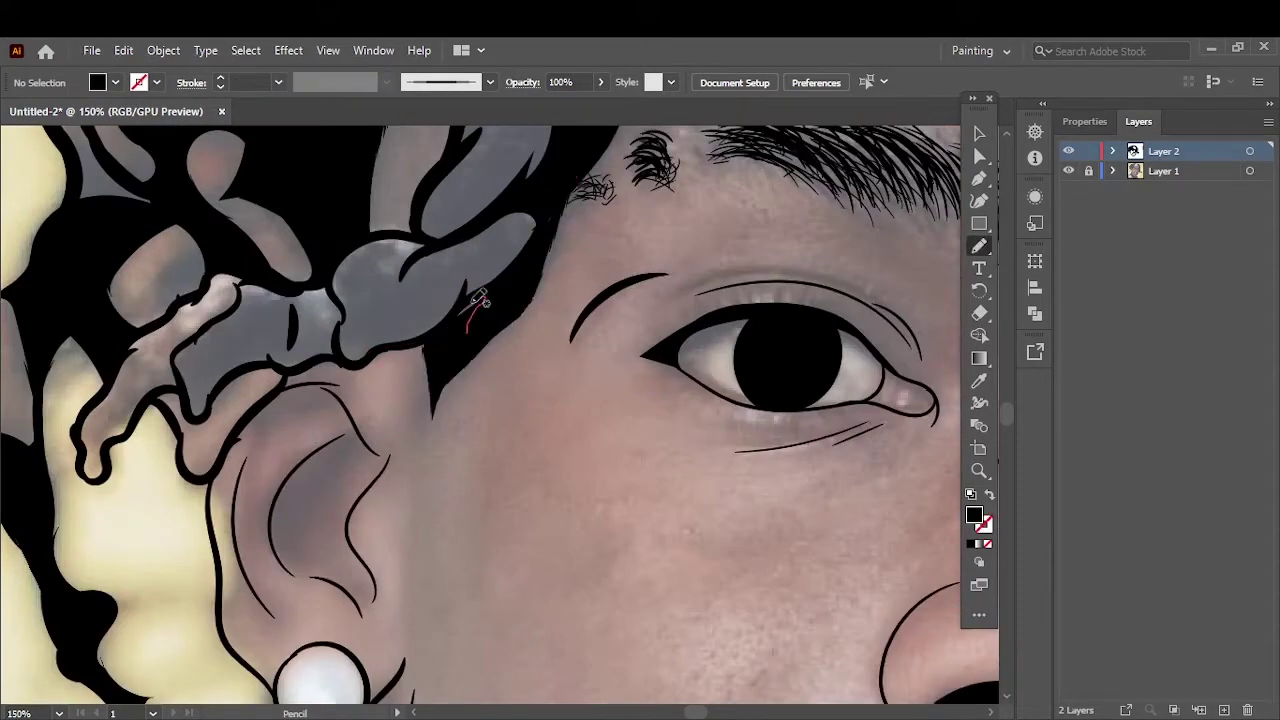
left_click_drag(588, 172, 430, 312)
scroll(430, 312, "down", 5)
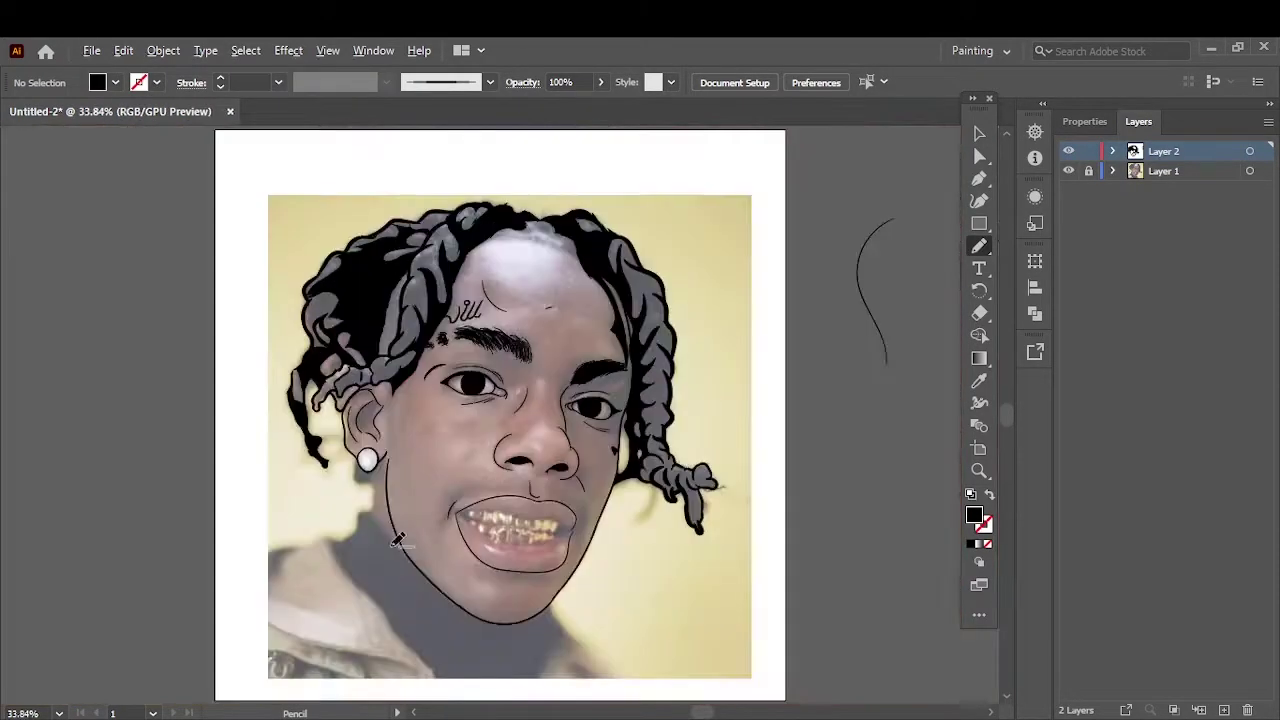
scroll(530, 540, "up", 5)
mouse_move(707, 511)
left_mouse_down()
mouse_move(557, 540)
mouse_move(410, 528)
left_mouse_up()
Step: Paint a brush line from the left mouth corner along the upper teeth edge
scroll(395, 530, "up", 1)
left_click_drag(248, 377, 410, 508)
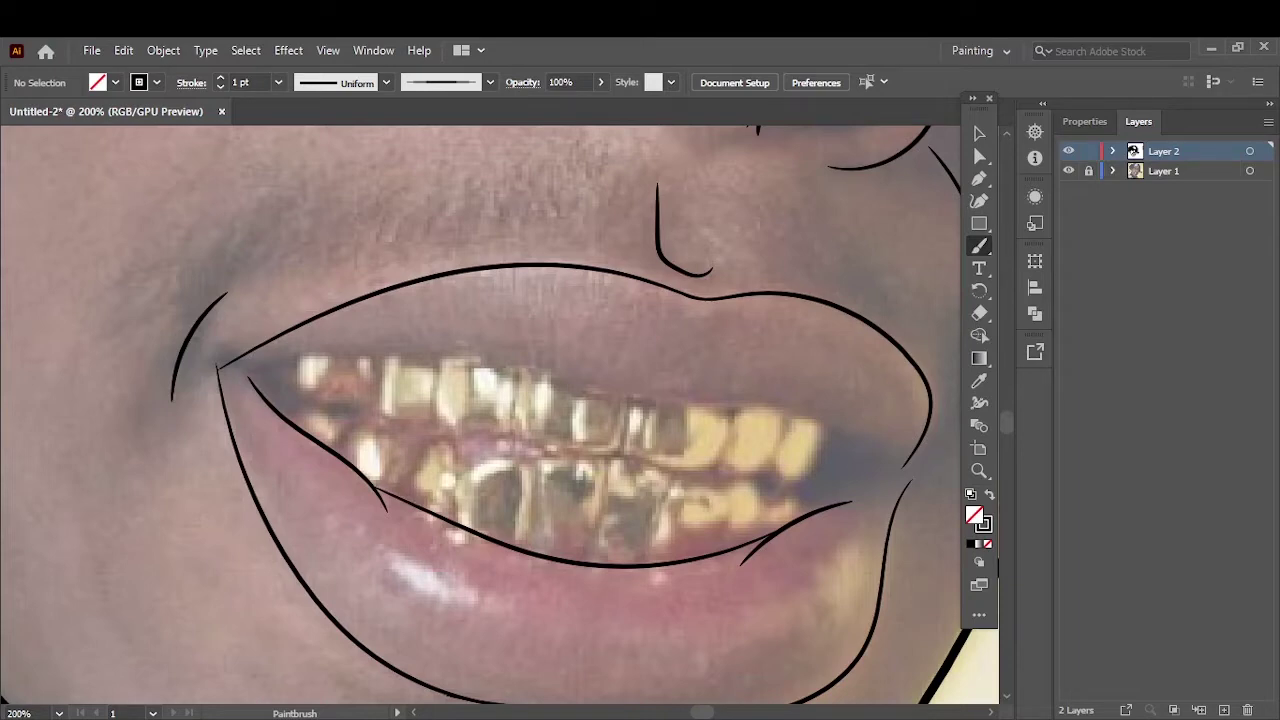
scroll(587, 450, "up", 1)
left_click_drag(248, 395, 318, 377)
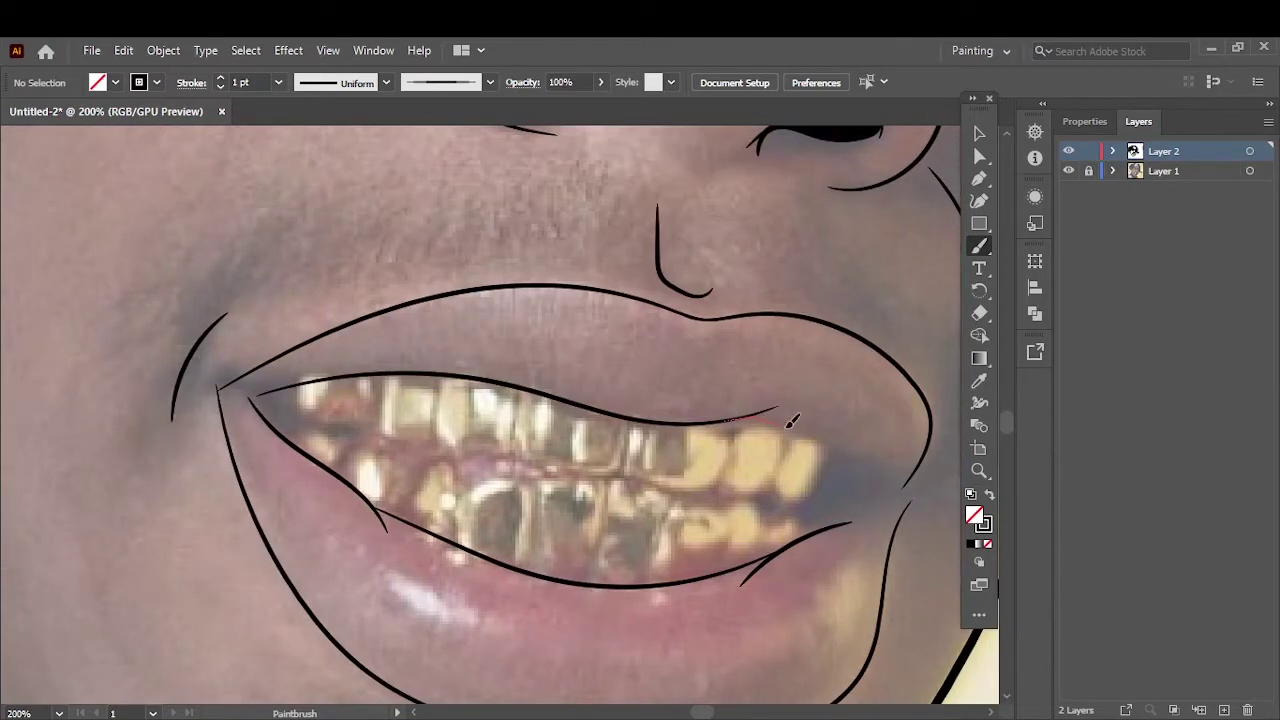
left_click_drag(719, 416, 905, 463)
Step: Fill the dark gaps at the right mouth corner and between the teeth in black
key("n")
left_click(988, 495)
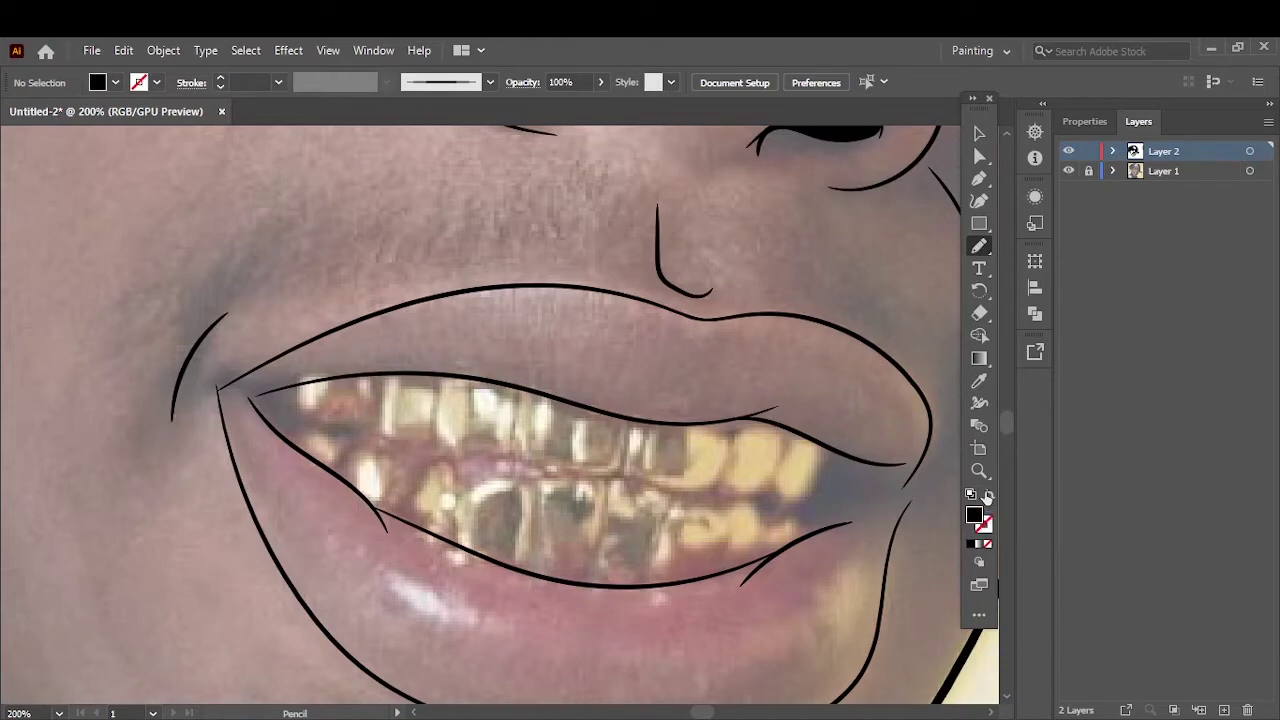
scroll(955, 545, "up", 2)
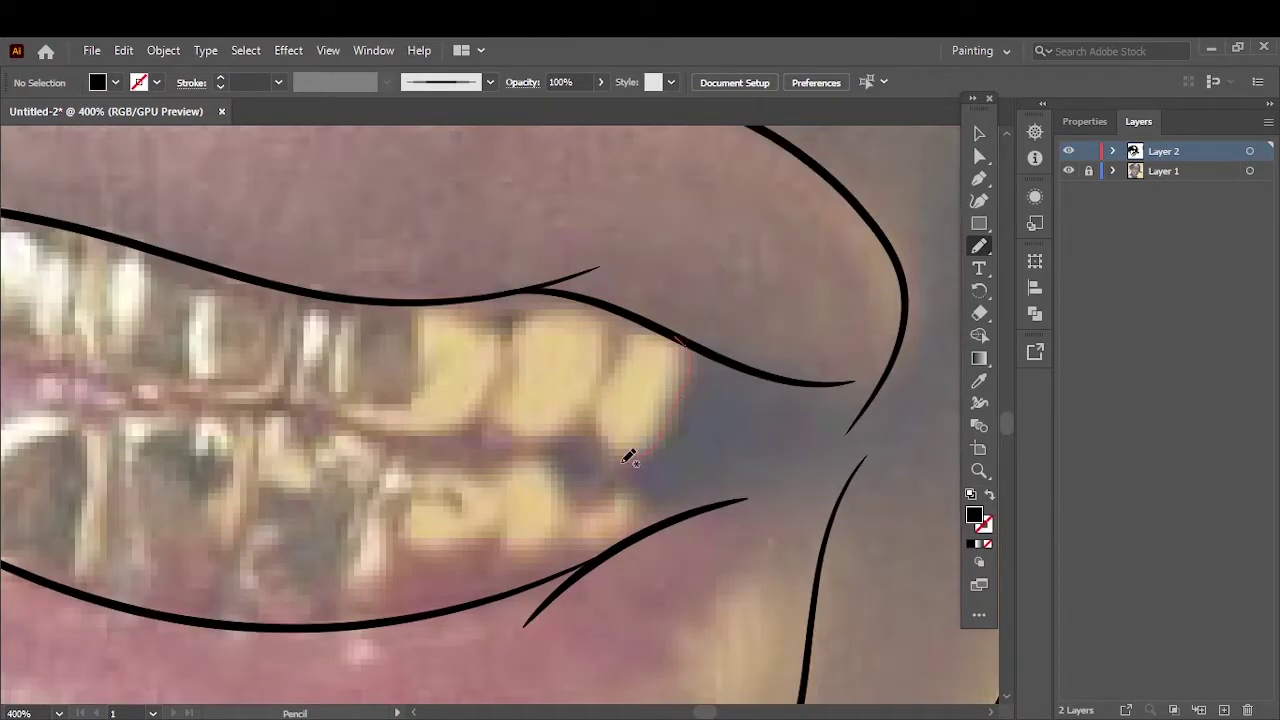
left_click_drag(900, 376, 895, 382)
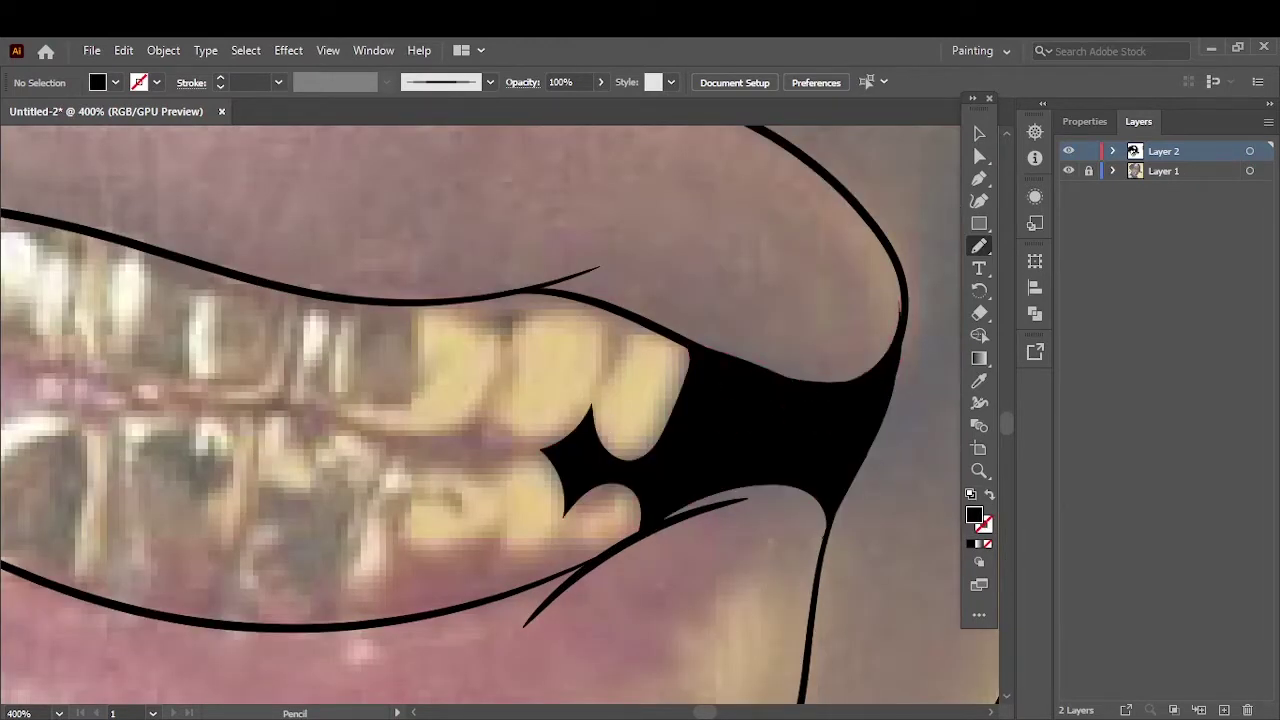
scroll(782, 338, "down", 1)
left_click_drag(690, 475, 681, 497)
Step: Add black fill shapes in the left mouth corner
key("ctrl+0")
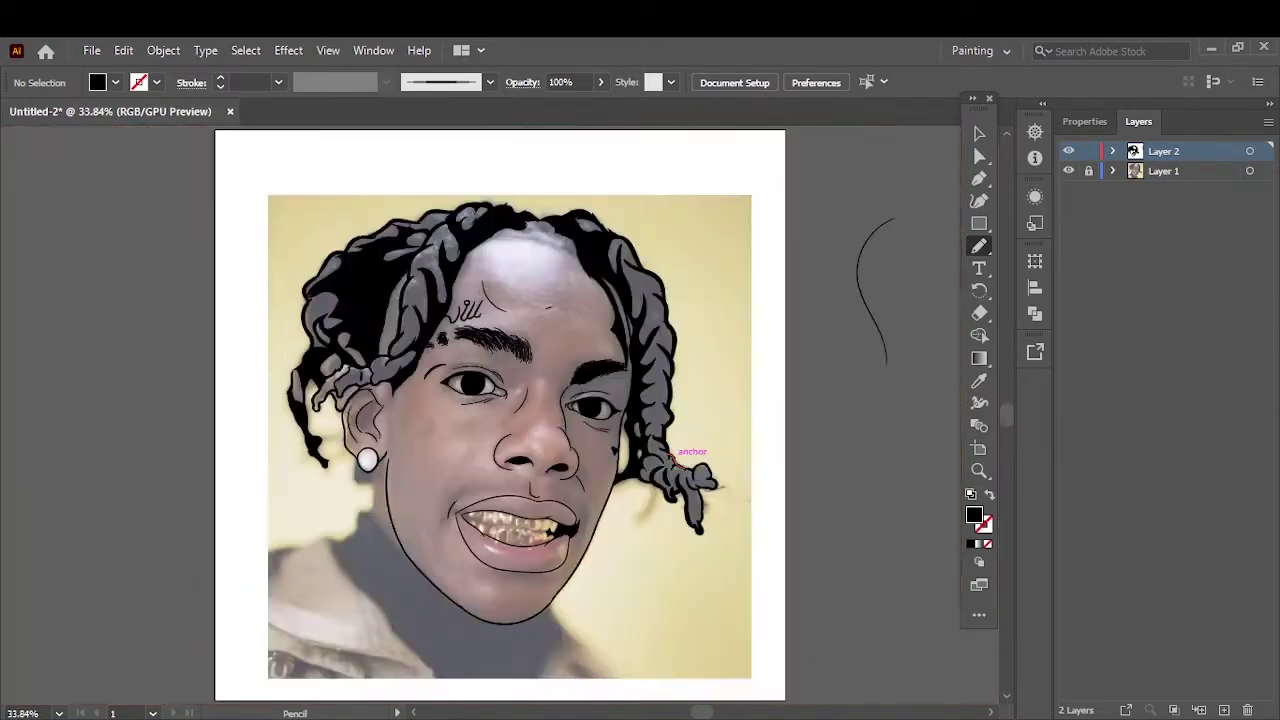
scroll(627, 305, "up", 3)
left_click_drag(425, 477, 455, 470)
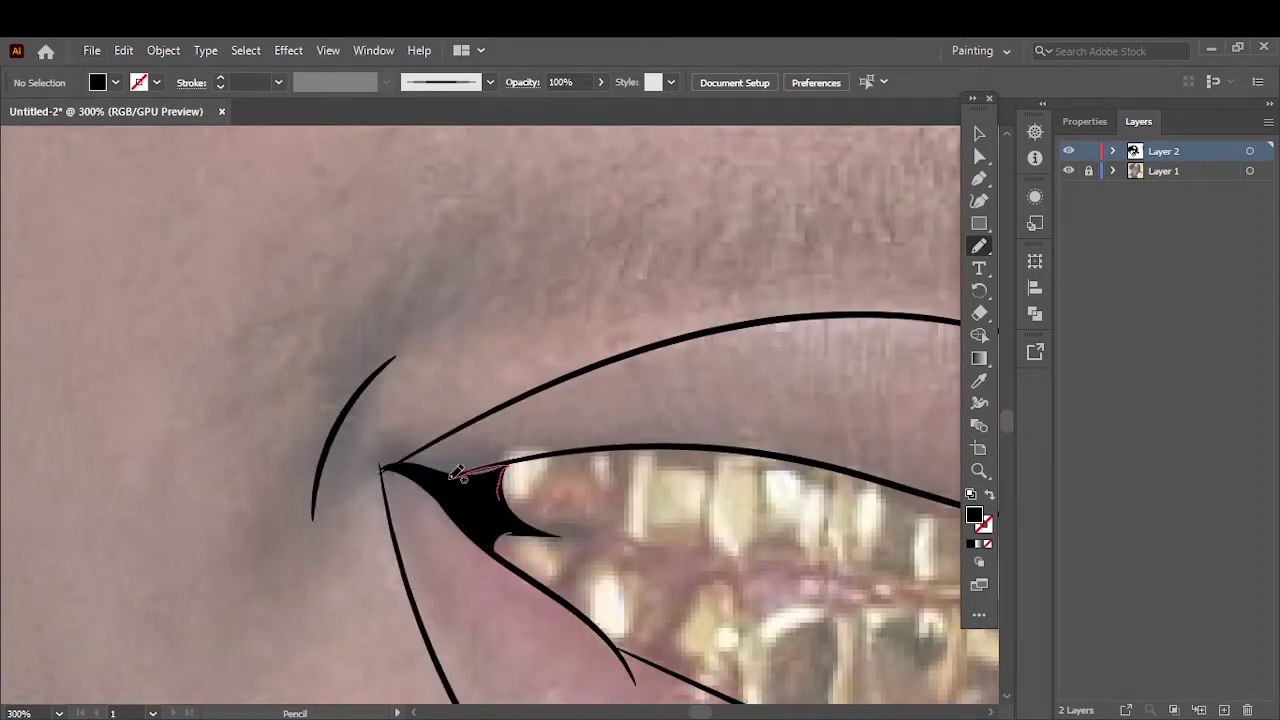
scroll(452, 458, "up", 2)
left_click_drag(309, 494, 310, 490)
Step: Hide and re-show the photo layer to check the line art
key("ctrl+0")
left_click(1068, 171)
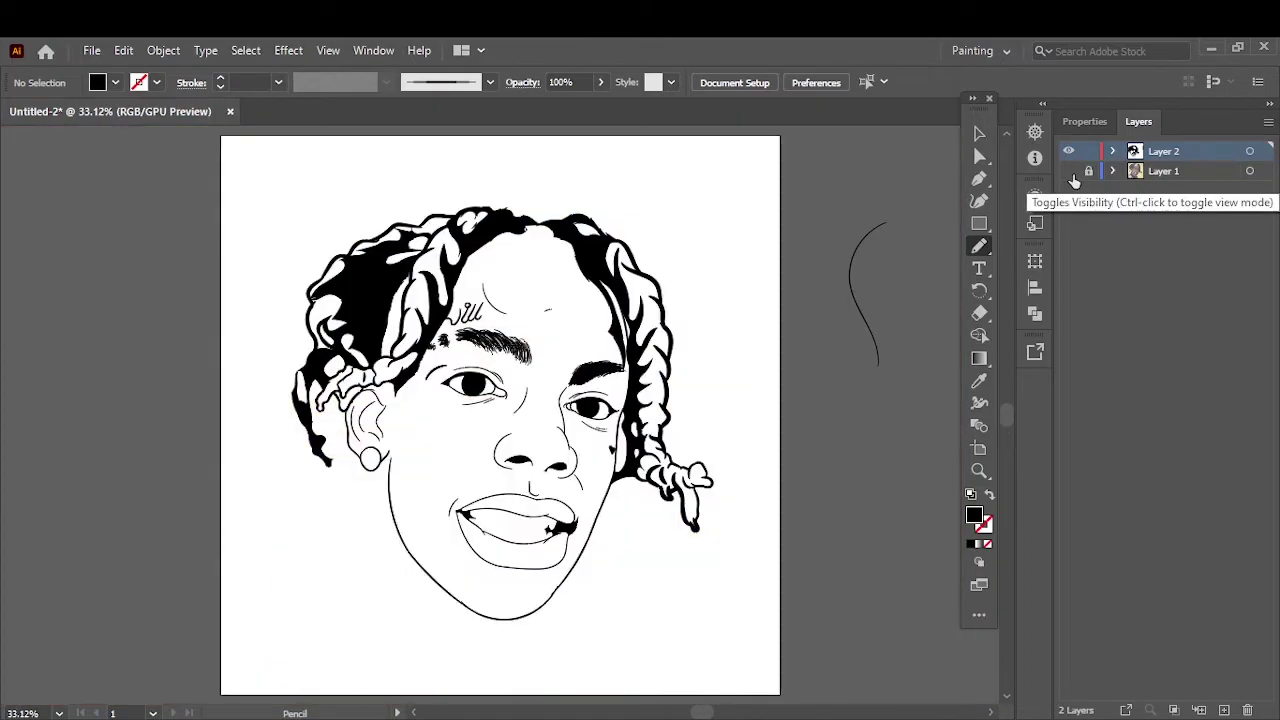
left_click(1068, 171)
scroll(480, 518, "up", 6)
Step: Outline the upper teeth bottoms and dividers with 1 pt black brush lines
key("b")
key("shift+x")
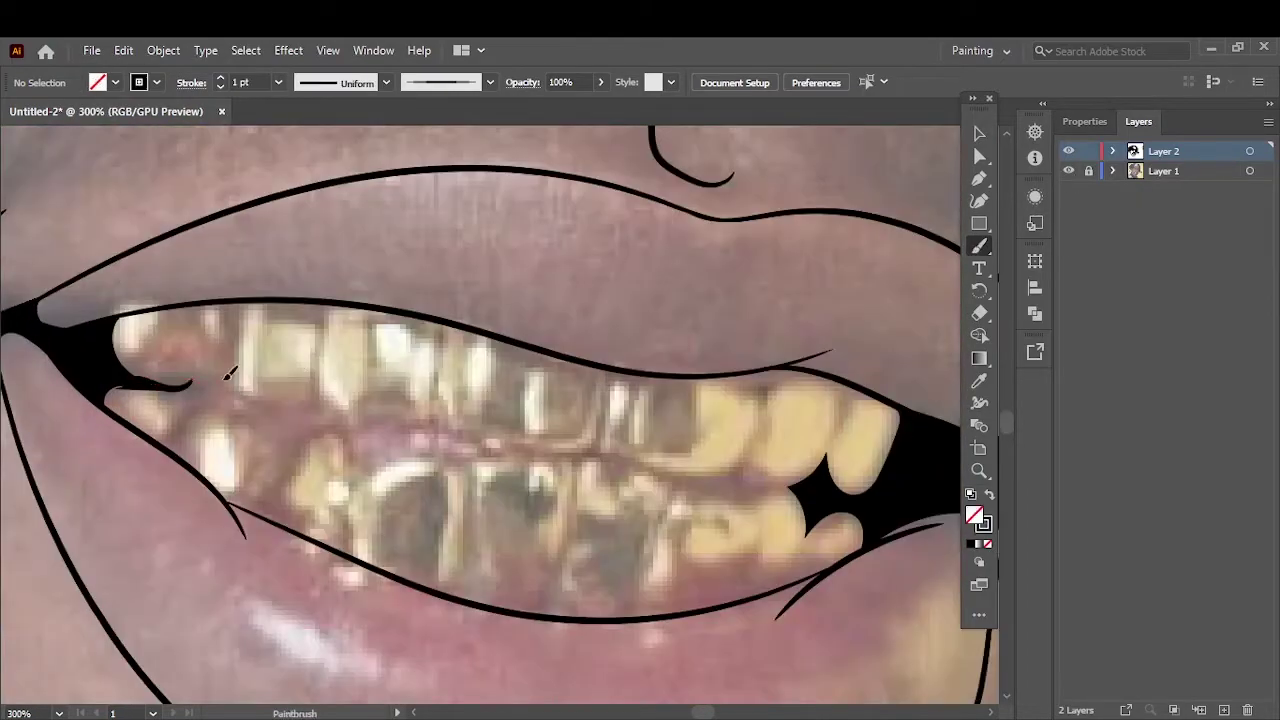
left_click_drag(229, 369, 317, 330)
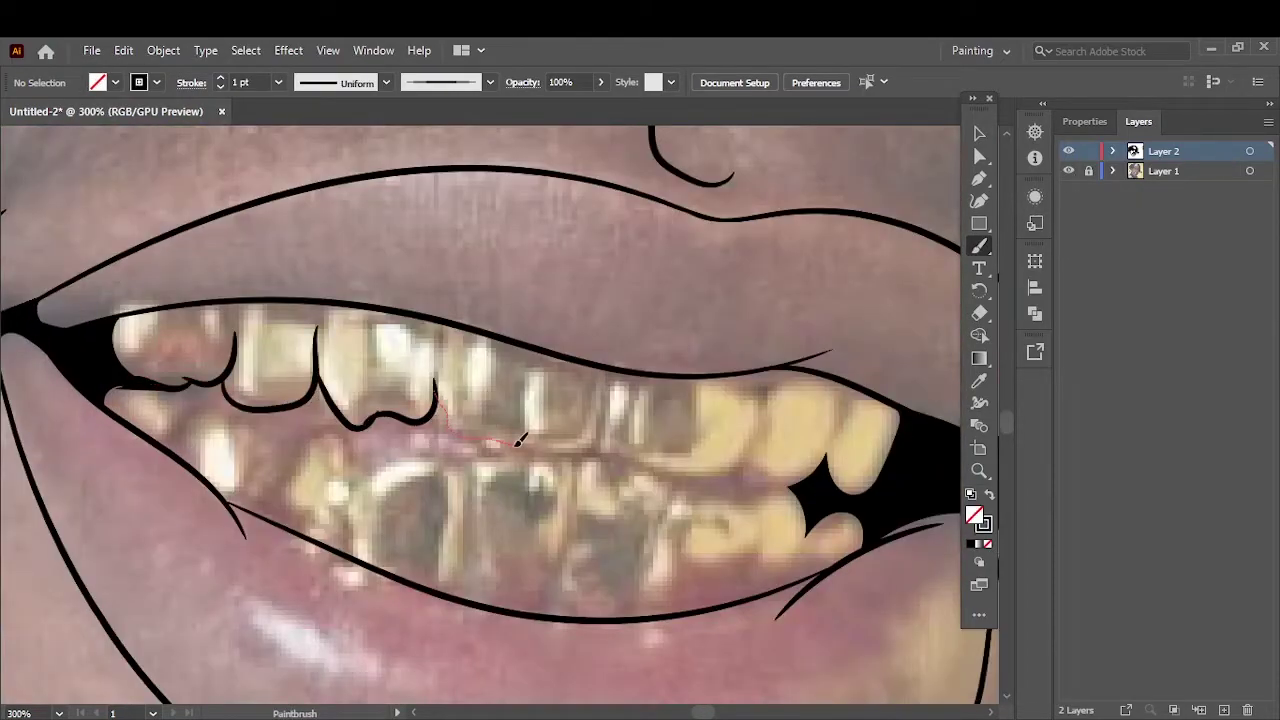
left_click_drag(519, 441, 519, 441)
scroll(466, 403, "up", 1)
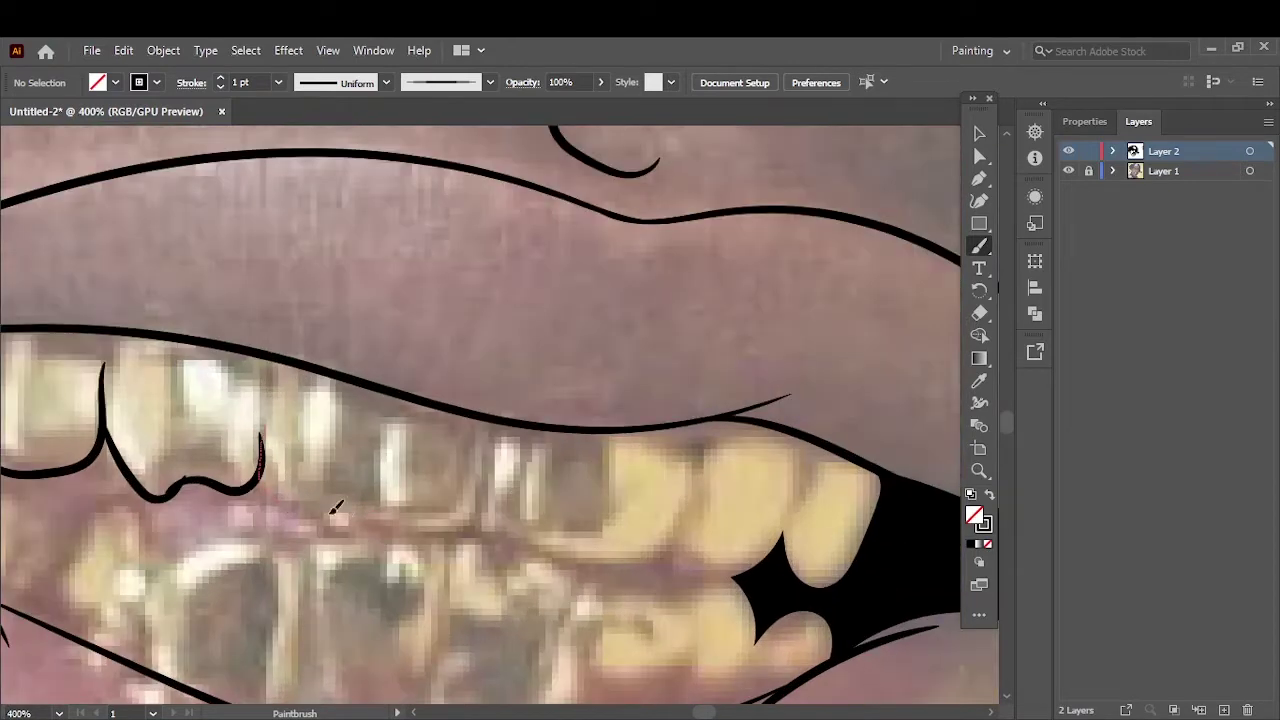
left_click_drag(335, 510, 745, 430)
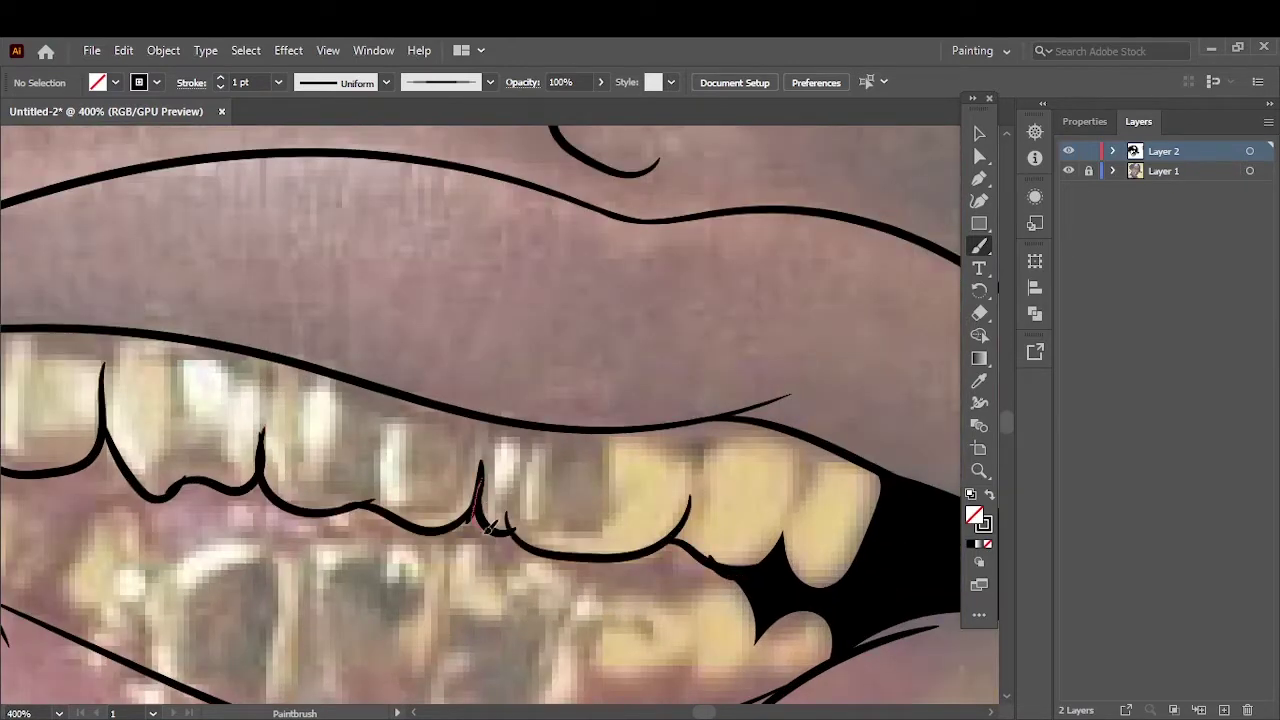
left_click_drag(487, 527, 560, 550)
mouse_move(300, 380)
left_mouse_down()
mouse_move(443, 449)
mouse_move(530, 540)
left_mouse_up()
Step: Outline the lower teeth on the right and center with black brush lines
scroll(519, 549, "down", 5)
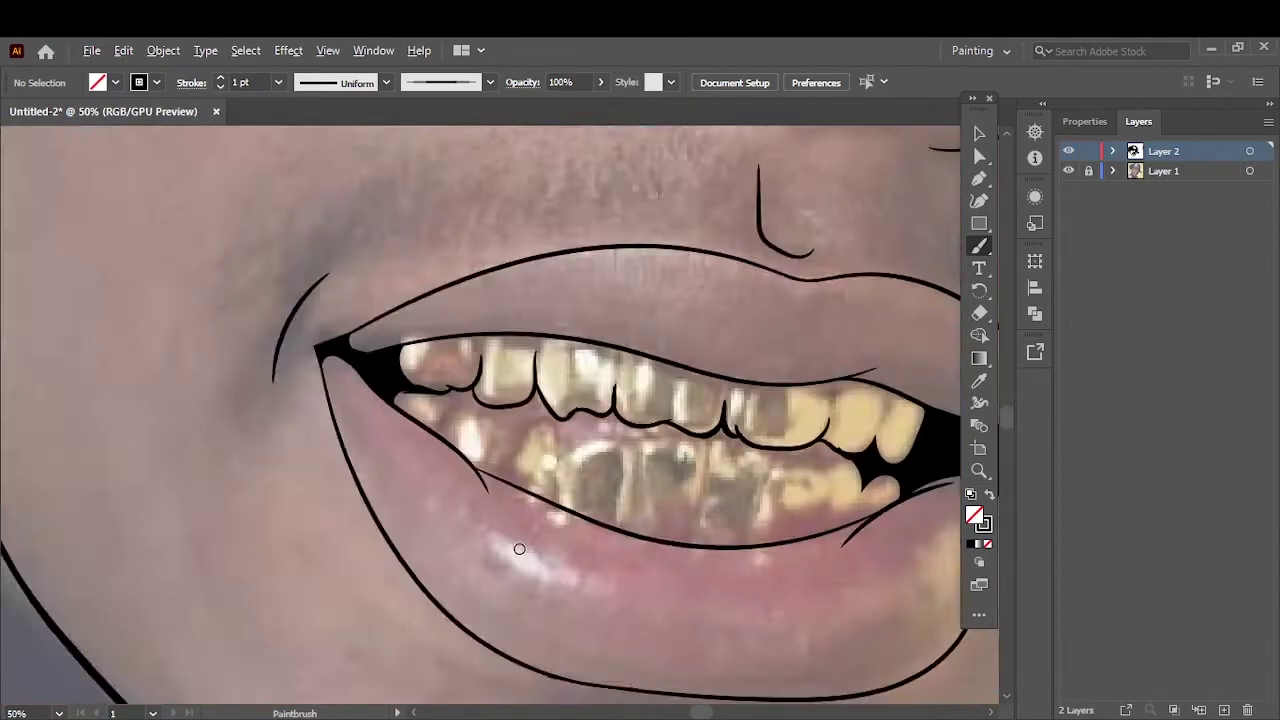
scroll(519, 549, "up", 3)
scroll(519, 549, "up", 3)
left_click_drag(775, 525, 762, 450)
left_click_drag(645, 472, 752, 448)
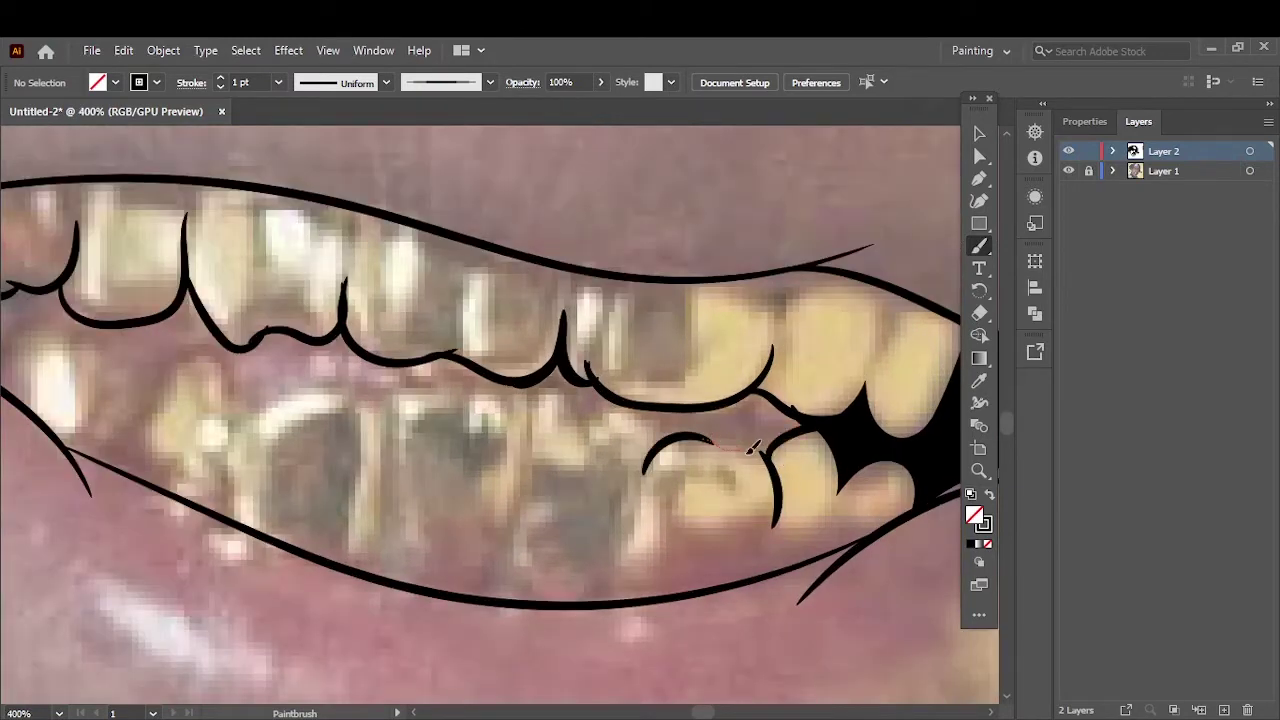
scroll(606, 426, "left", 3)
scroll(727, 427, "down", 1)
left_click_drag(510, 395, 395, 470)
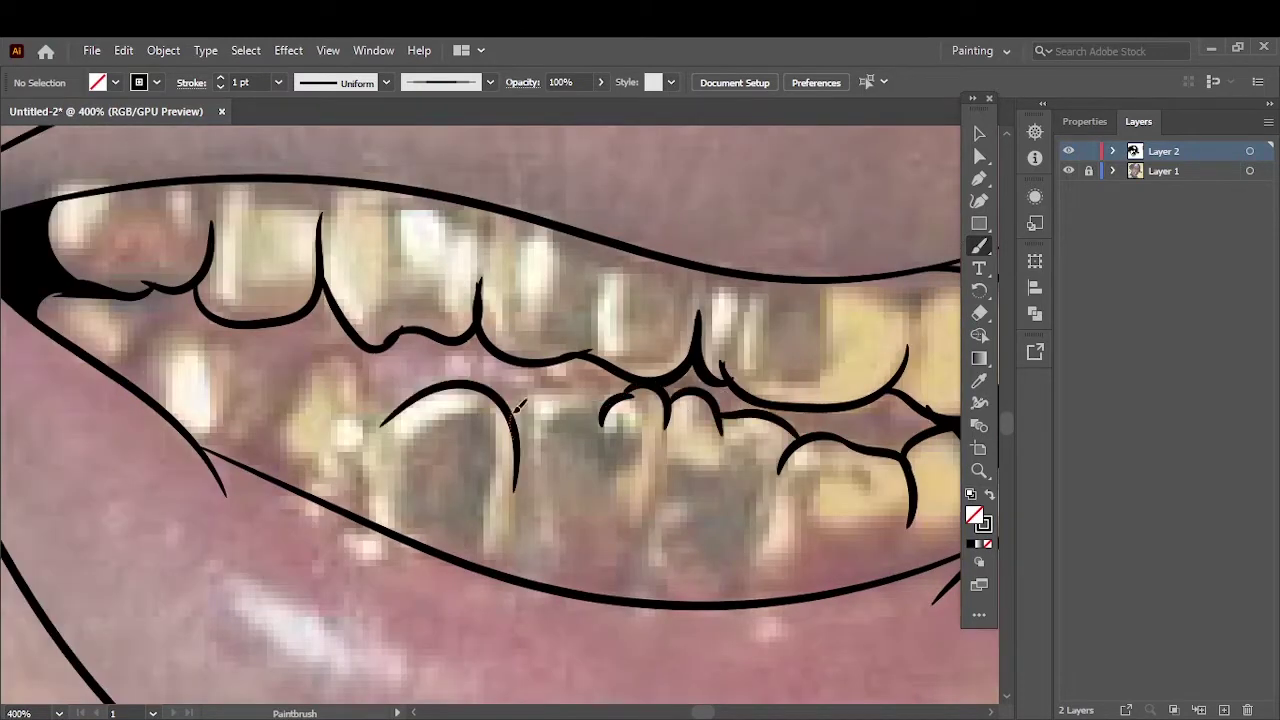
left_click_drag(506, 440, 610, 390)
Step: Add curved edge outlines on the remaining lower teeth
scroll(527, 428, "down", 5)
scroll(527, 428, "up", 5)
left_click_drag(527, 430, 448, 362)
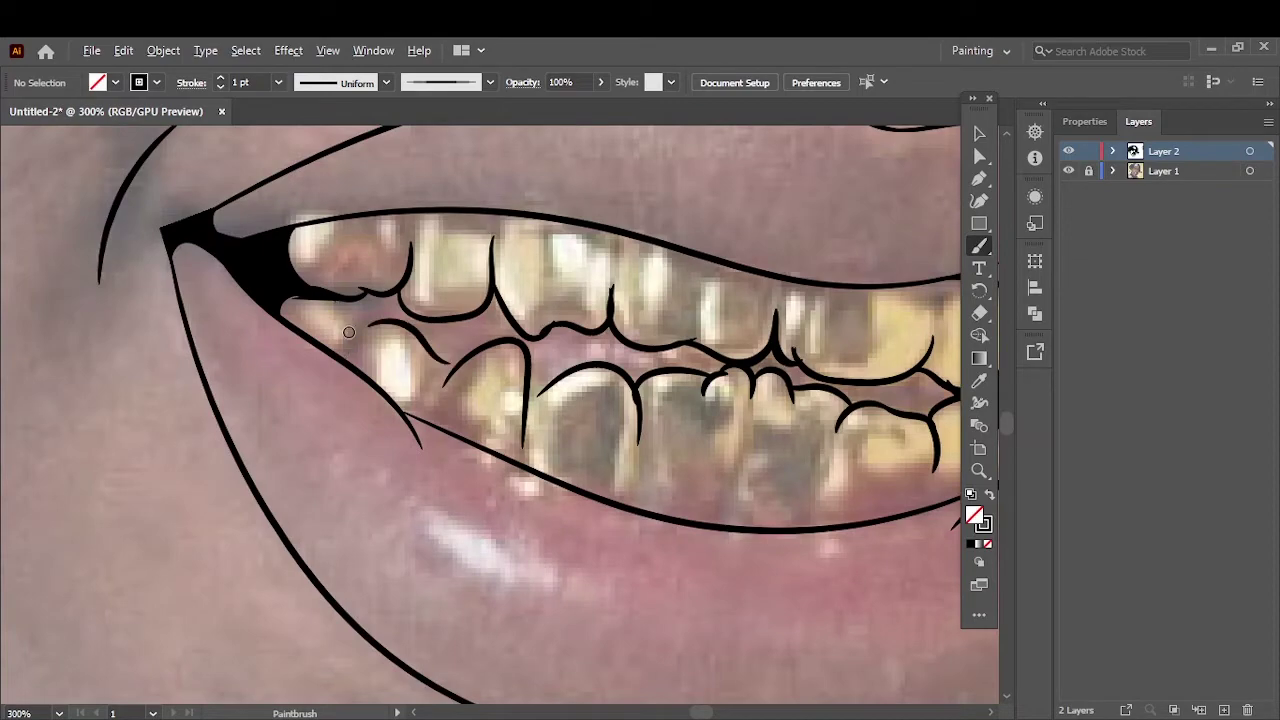
scroll(349, 332, "up", 5)
left_click_drag(318, 248, 338, 382)
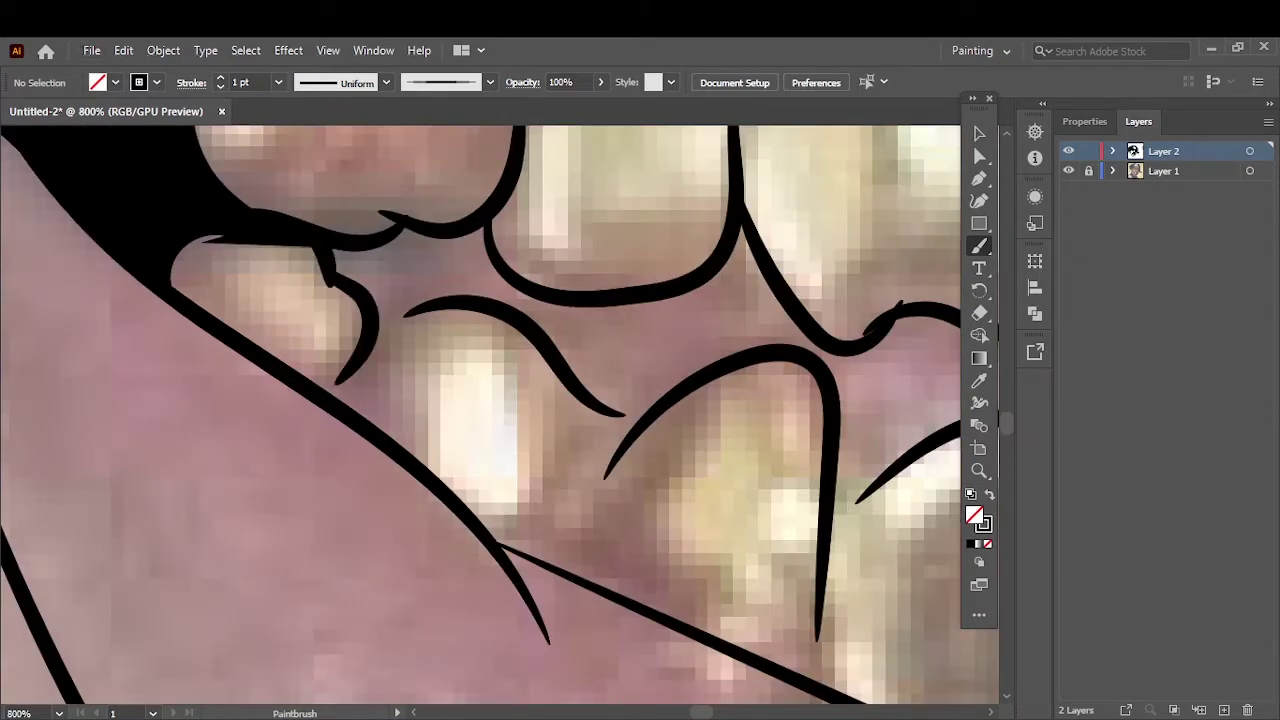
scroll(586, 406, "down", 10)
scroll(500, 525, "up", 5)
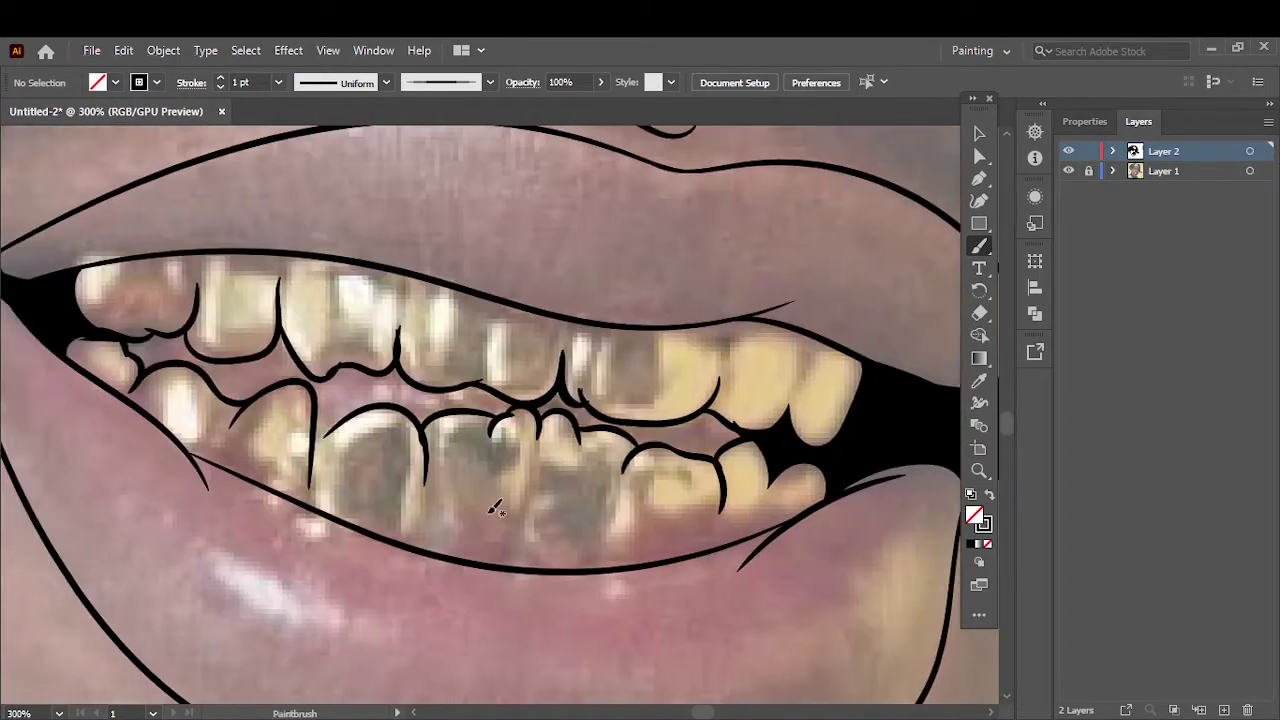
scroll(494, 543, "down", 5)
Step: Switch to drawing filled shapes and fill the dark gap between the upper teeth
scroll(494, 543, "up", 5)
right_click(979, 246)
left_click(1025, 297)
scroll(497, 303, "up", 3)
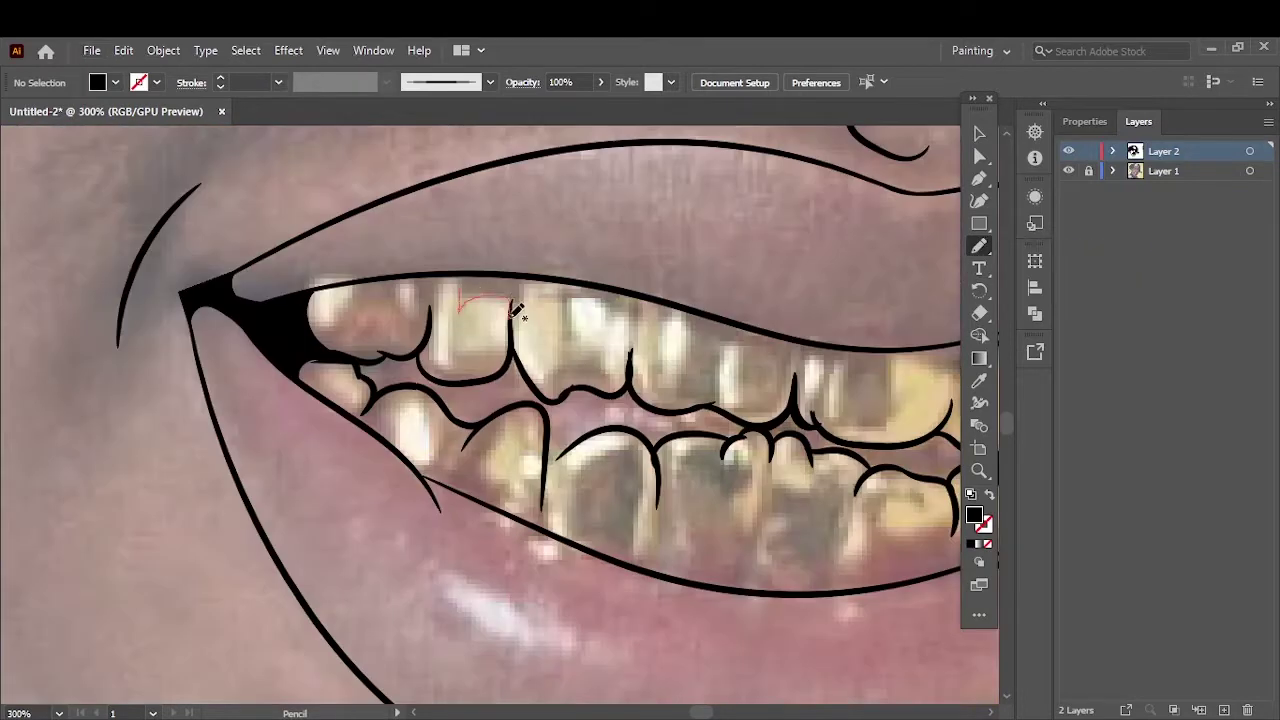
left_click_drag(512, 312, 460, 298)
scroll(447, 287, "down", 4)
scroll(369, 364, "up", 5)
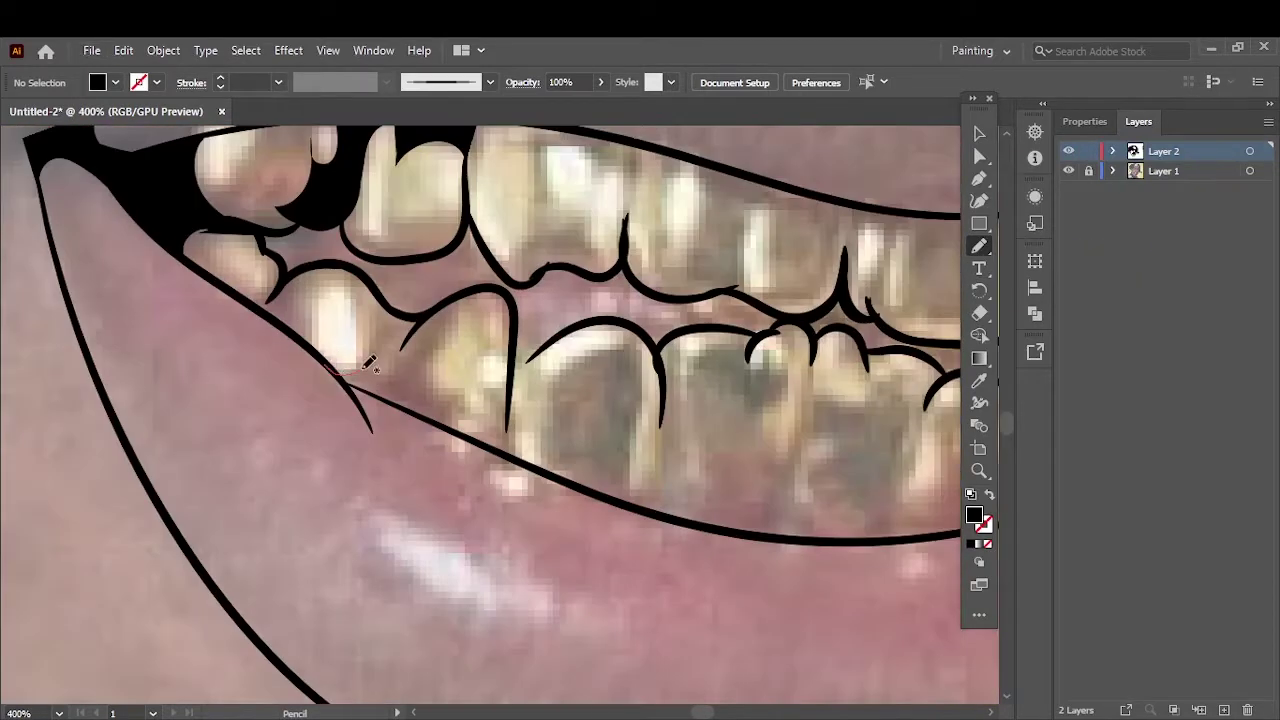
Step: Fill the dark gaps between the lower teeth and along their bottoms with black
left_click_drag(378, 388, 357, 371)
scroll(349, 556, "right", 3)
scroll(349, 556, "up", 1)
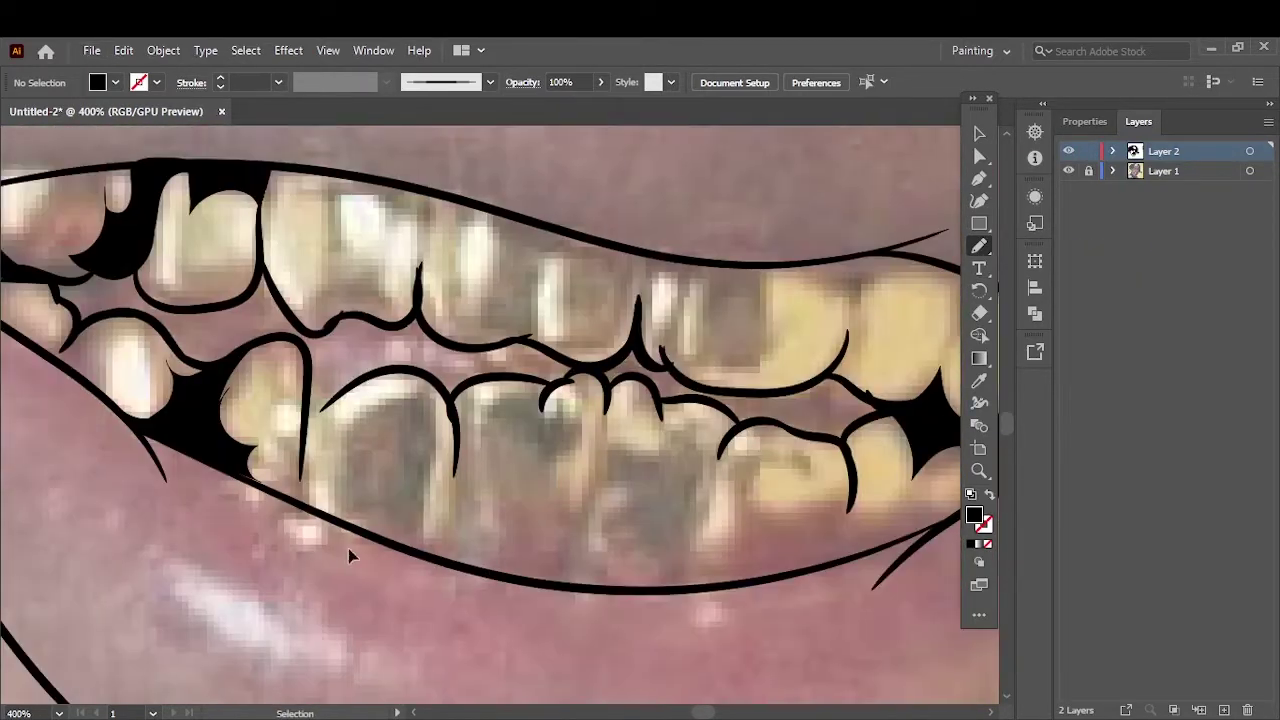
left_click_drag(437, 441, 425, 470)
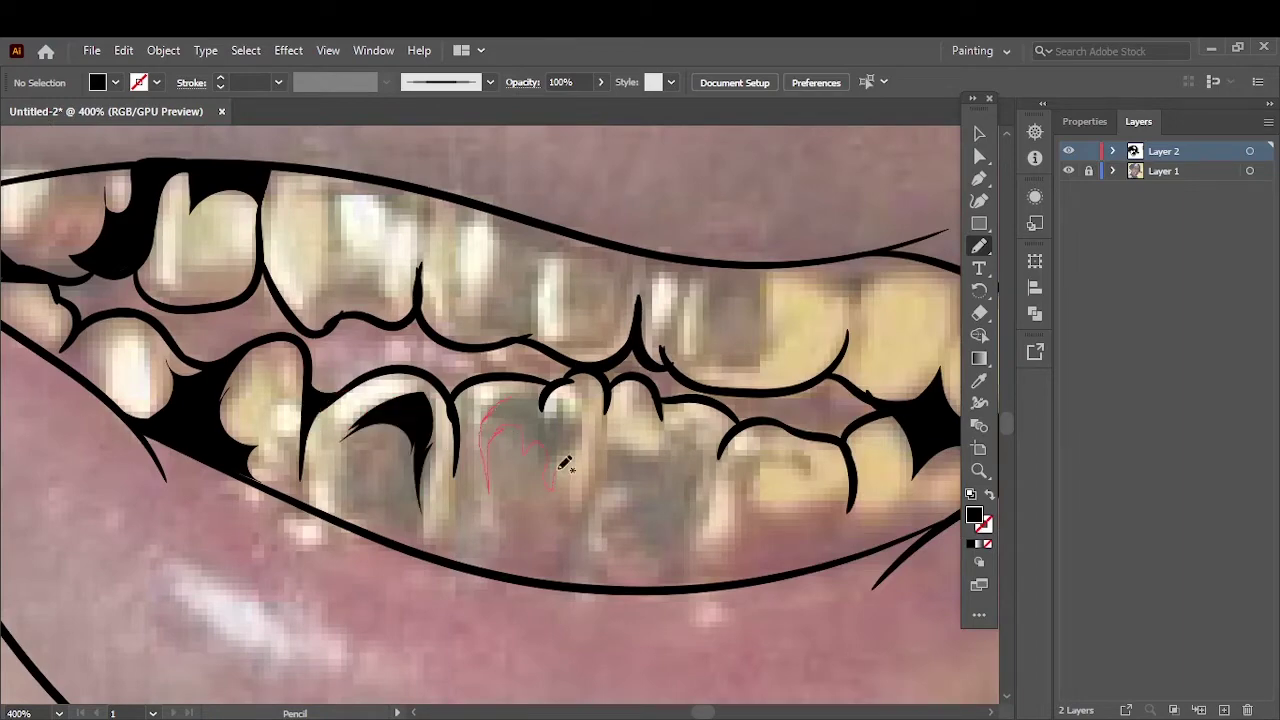
left_click_drag(562, 466, 580, 405)
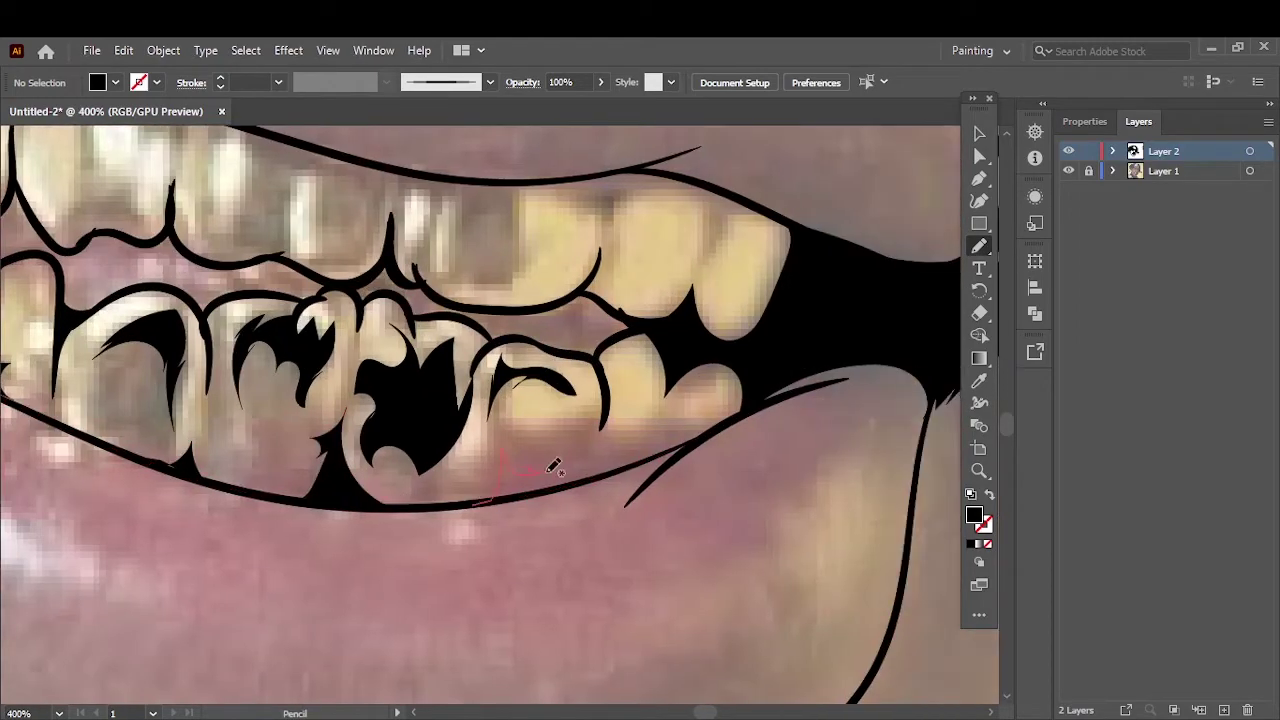
left_click_drag(605, 420, 705, 437)
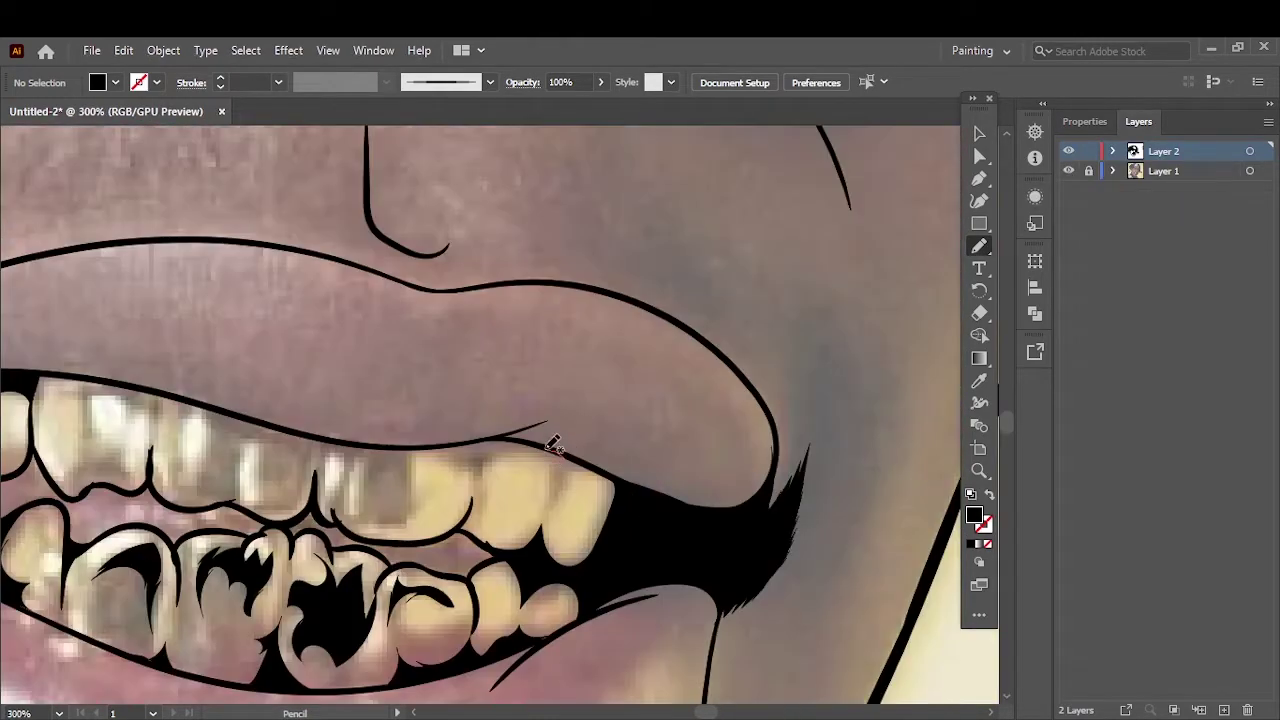
Step: Add a dark shape along the upper lip line and dark gaps across the remaining teeth
left_click_drag(450, 438, 448, 440)
key("ctrl+equal")
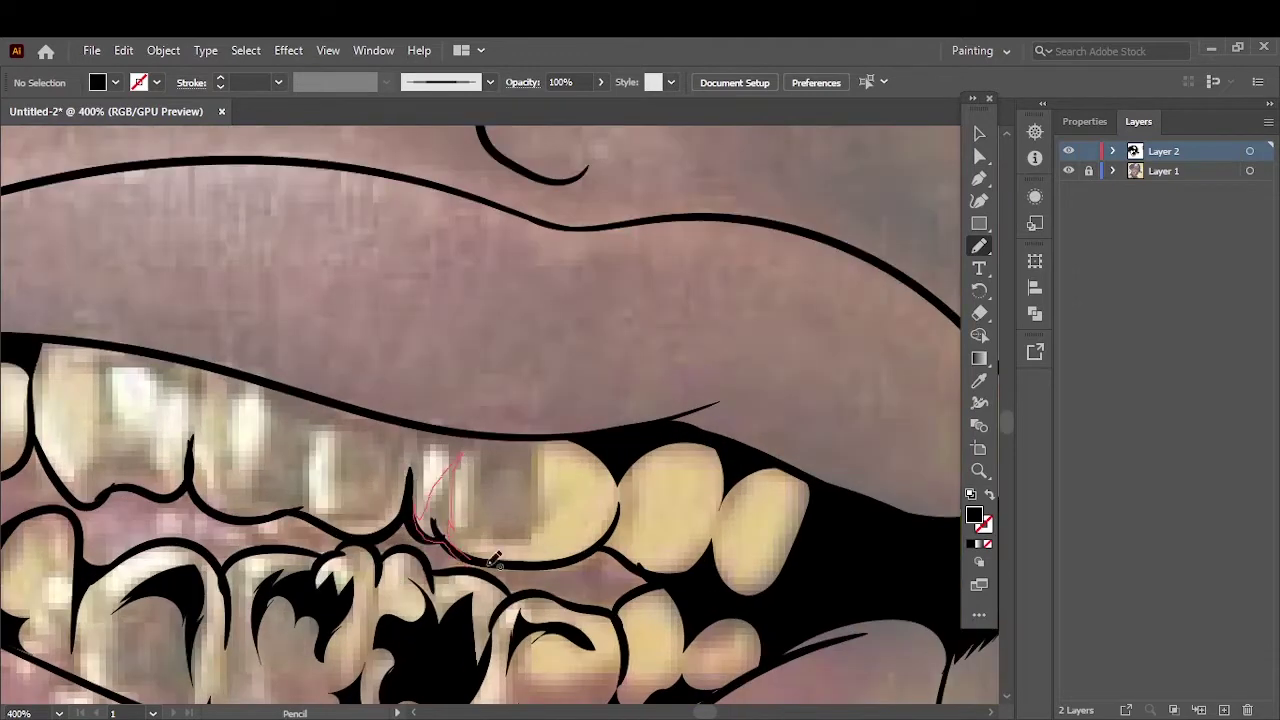
left_click_drag(495, 558, 470, 528)
scroll(397, 487, "left", 5)
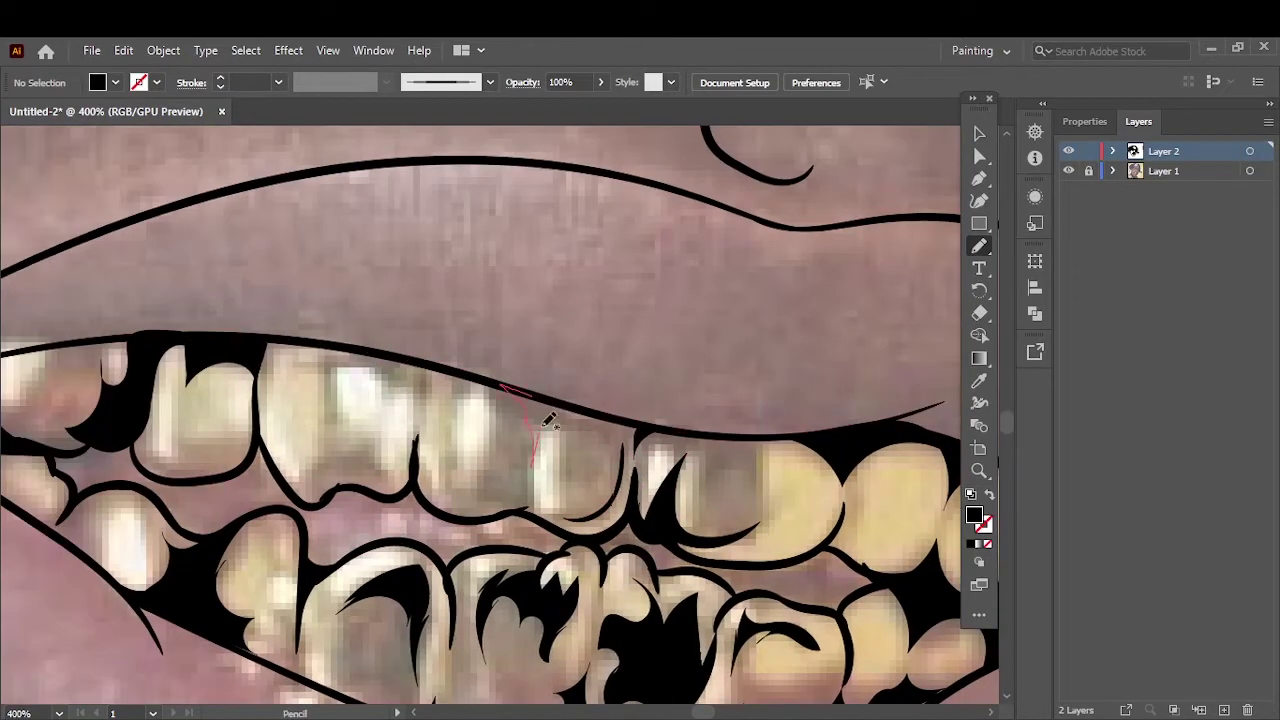
left_click_drag(300, 466, 372, 452)
Step: Undo the thin stroke beside the earring and redraw the jaw line with a 2 pt Paintbrush
key("ctrl+0")
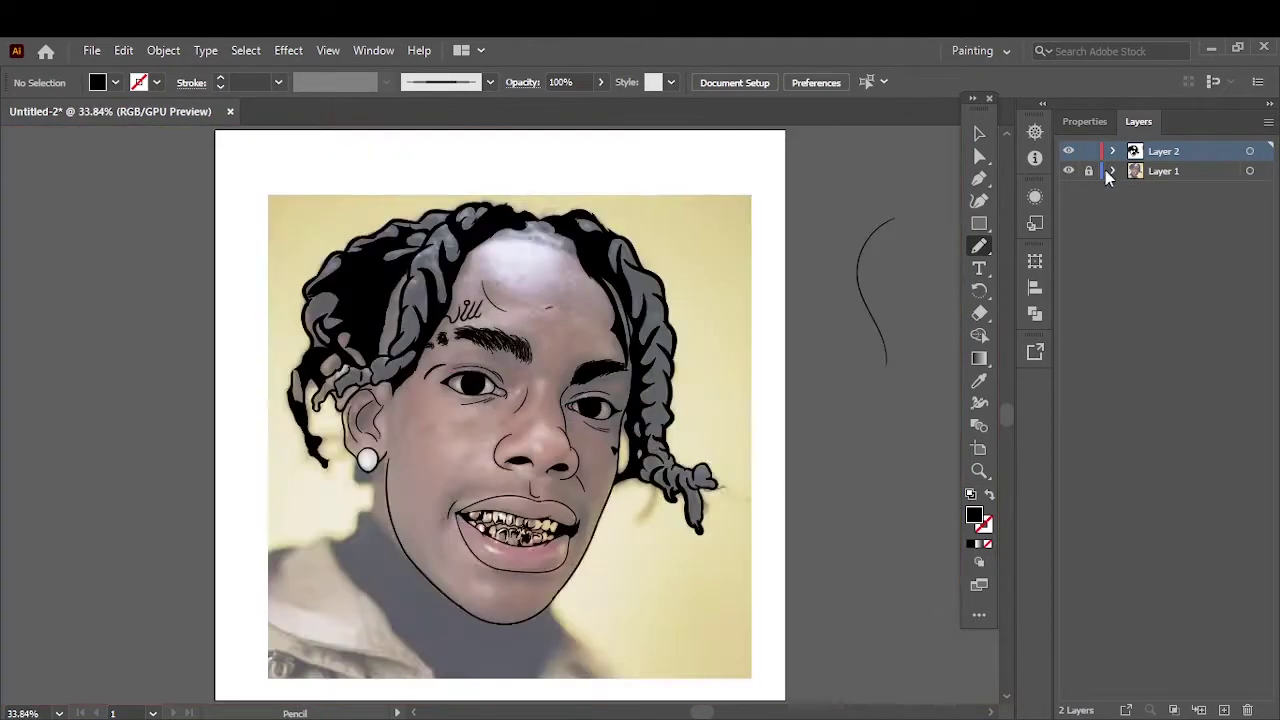
left_click(1068, 171)
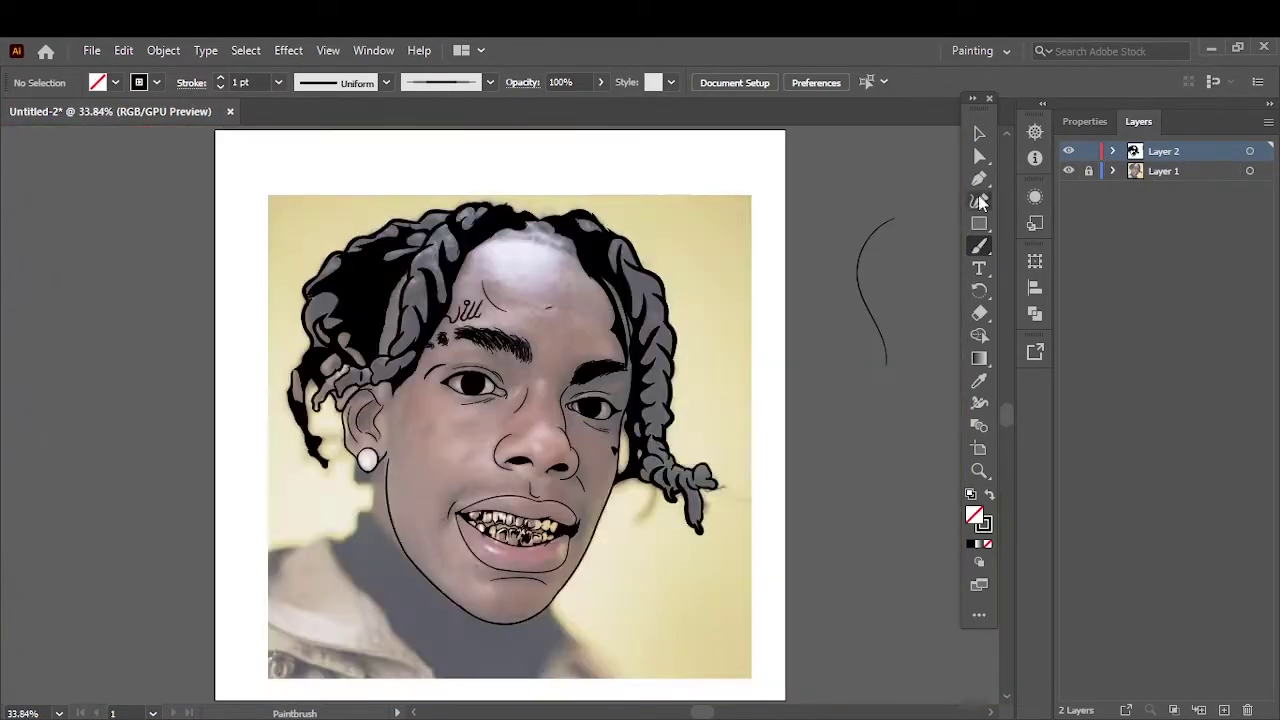
key("b")
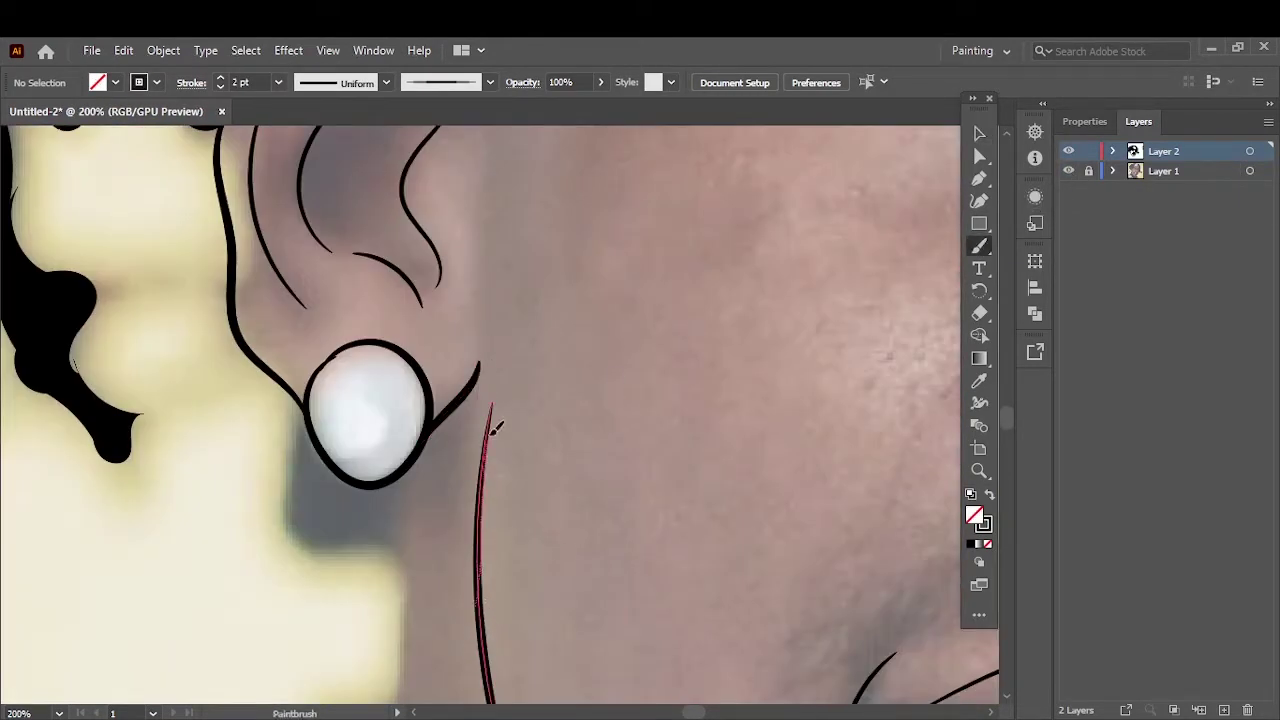
key("ctrl+z")
left_click_drag(495, 330, 478, 590)
Step: Zoom out and toggle the reference photo on and off to check the new jaw line
key("ctrl+0")
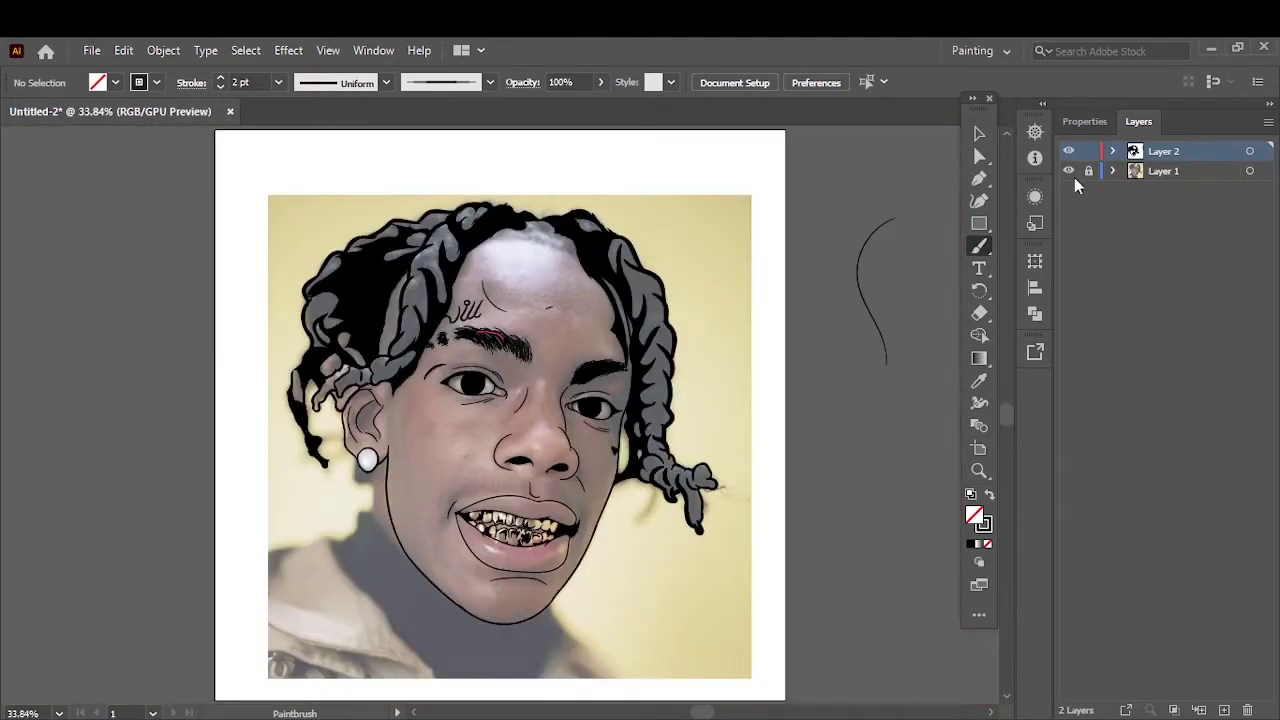
left_click(1068, 171)
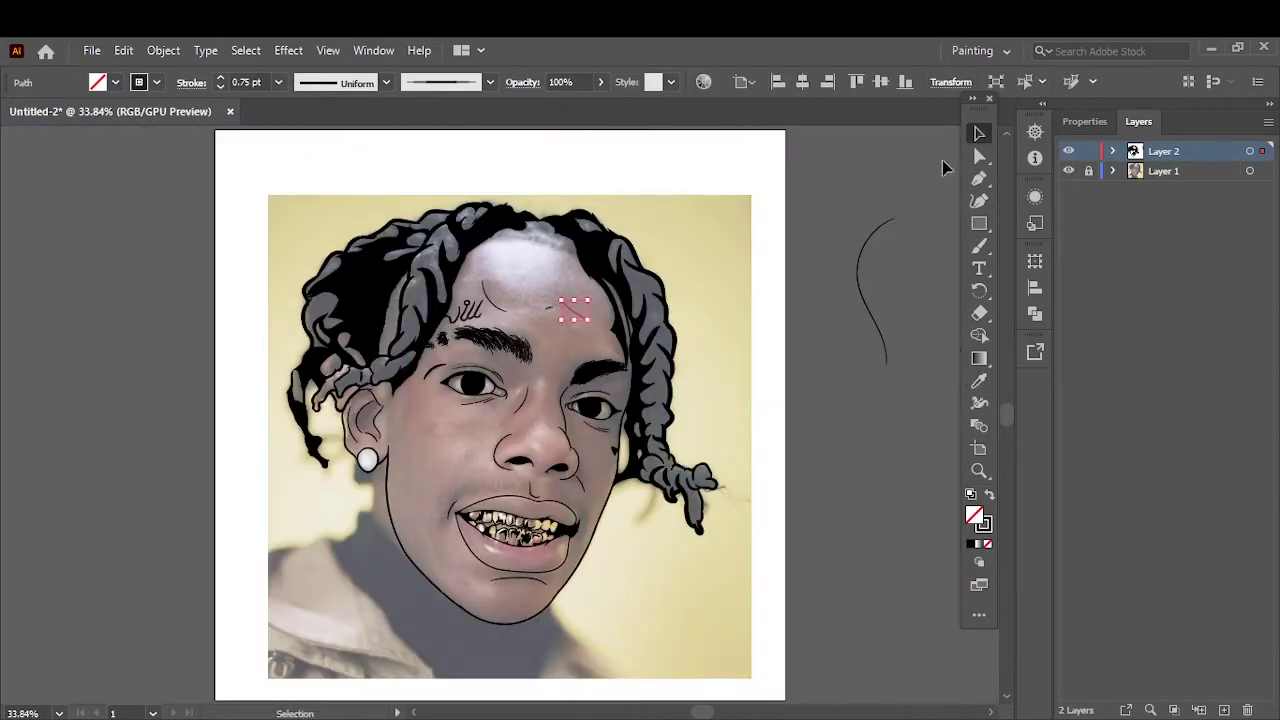
left_click(1068, 171)
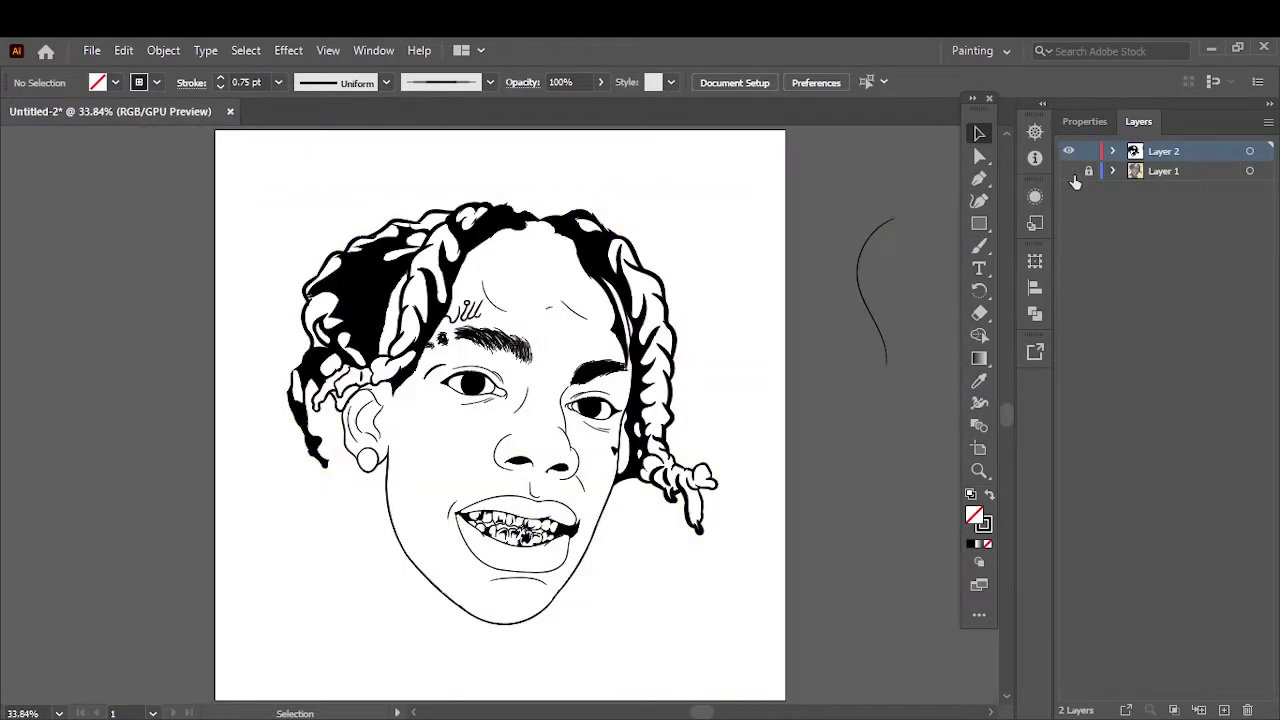
left_click(1068, 171)
Step: Extend the hair fill along its lower, top and right edges with the Pencil
key("n")
left_click_drag(318, 277, 268, 300)
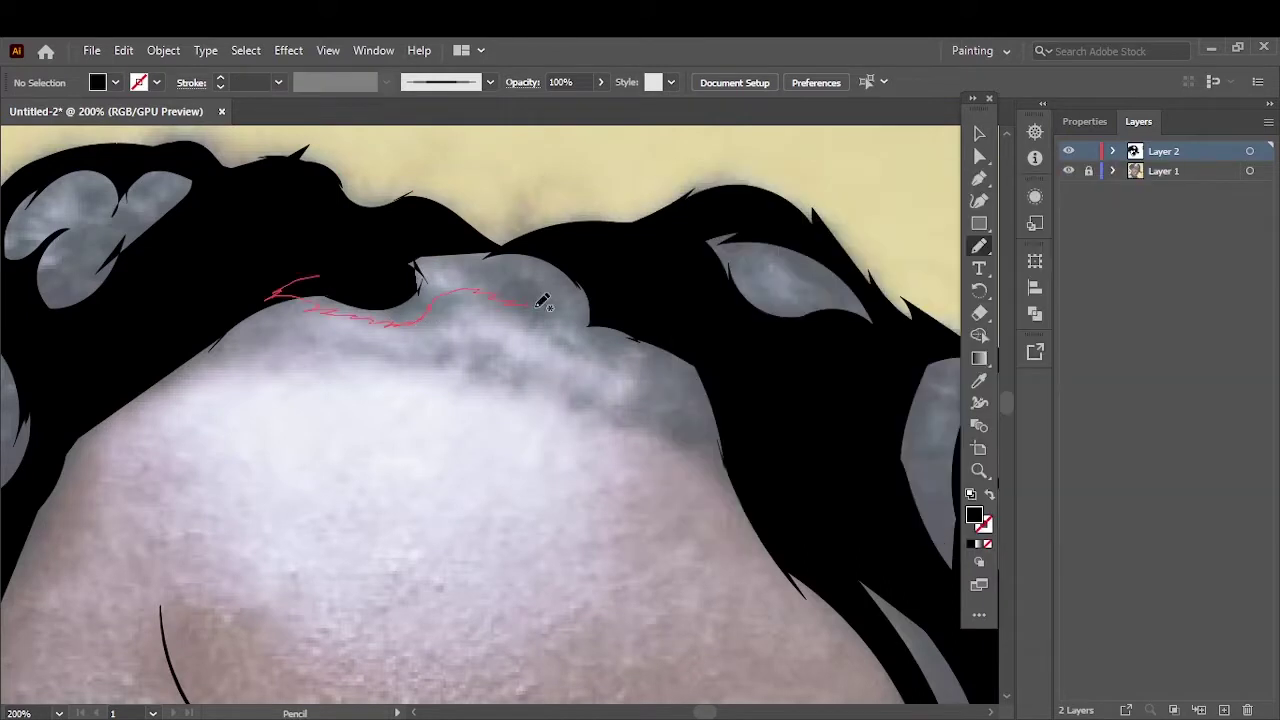
left_click_drag(541, 302, 548, 308)
left_click_drag(318, 240, 486, 200)
left_click_drag(530, 300, 640, 347)
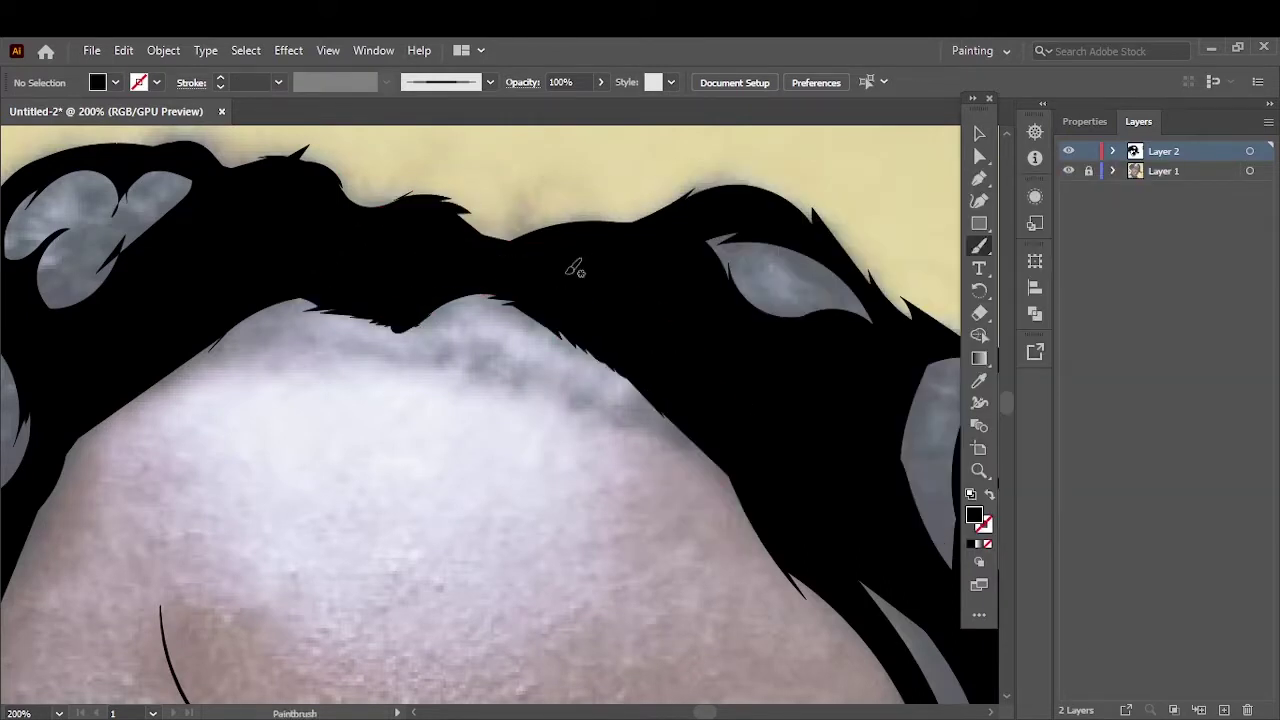
Step: Swap fill and stroke and paint fine stubble strokes along the forehead hairline
key("shift+x")
left_click_drag(230, 340, 410, 343)
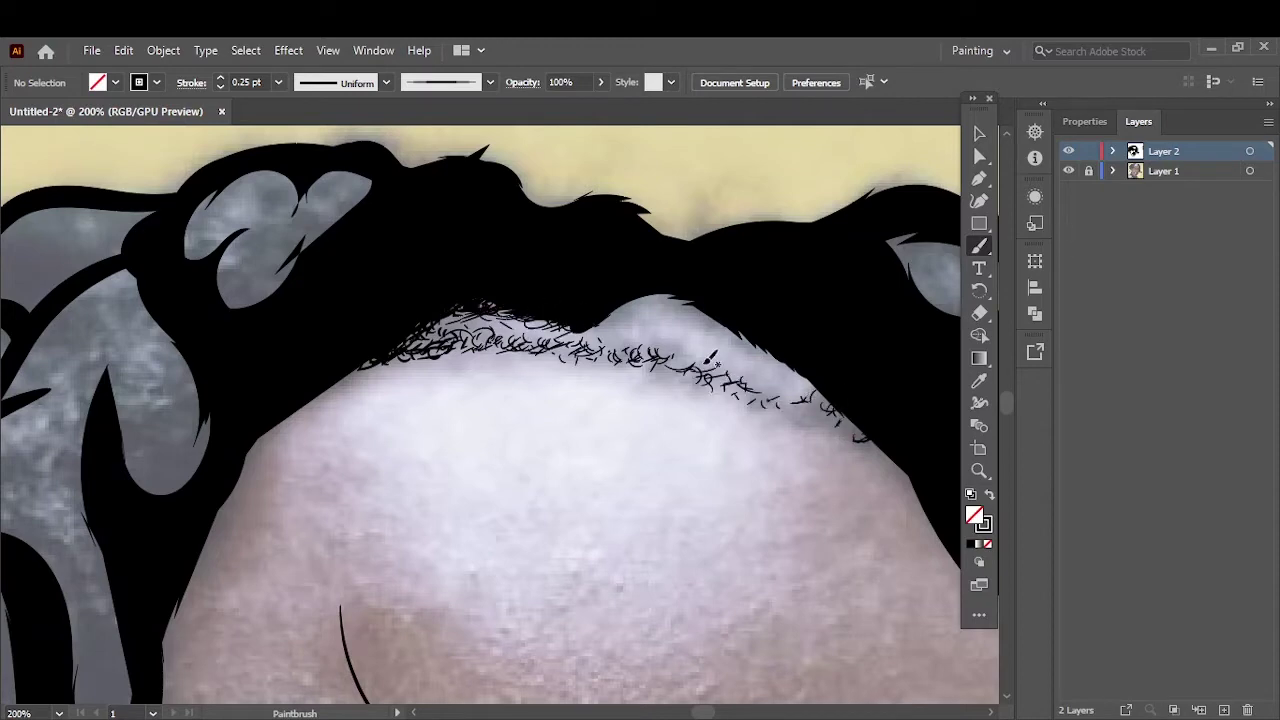
mouse_move(800, 386)
left_mouse_down()
mouse_move(818, 424)
mouse_move(757, 389)
left_mouse_up()
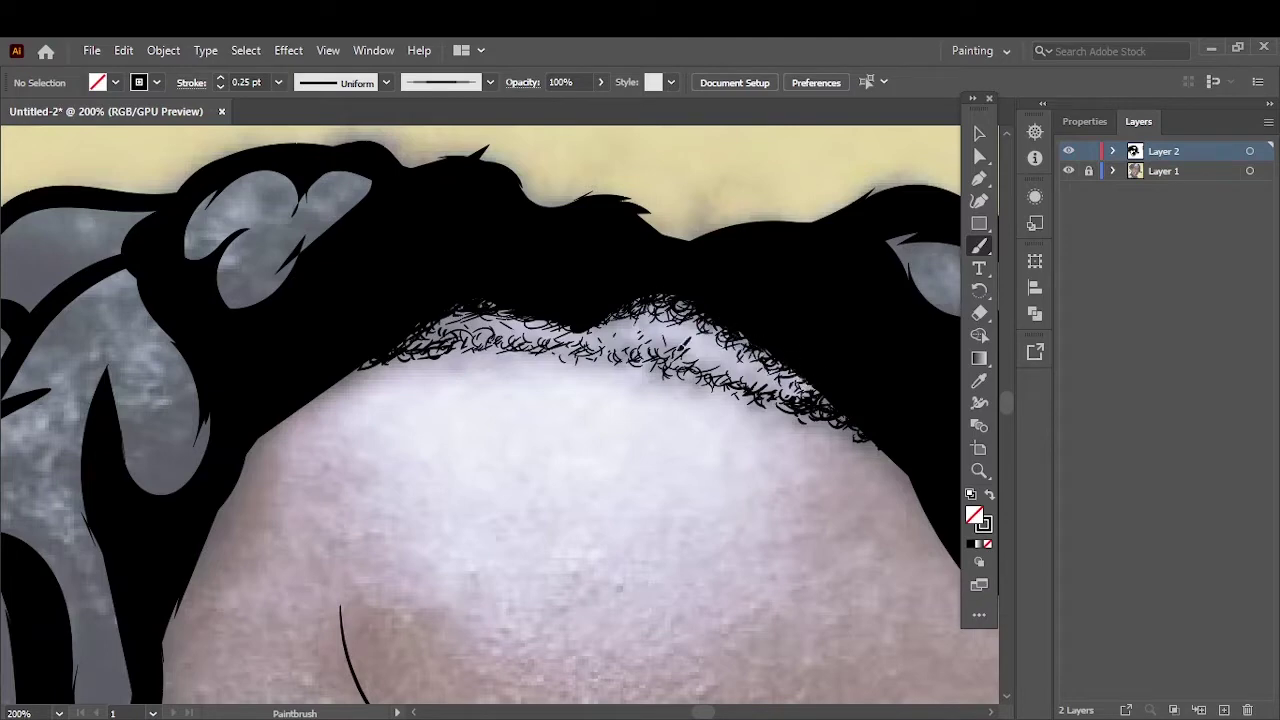
Step: Toggle the reference photo and line-art layers to review the art, then target Layer 2
key("ctrl+0")
left_click(1068, 171)
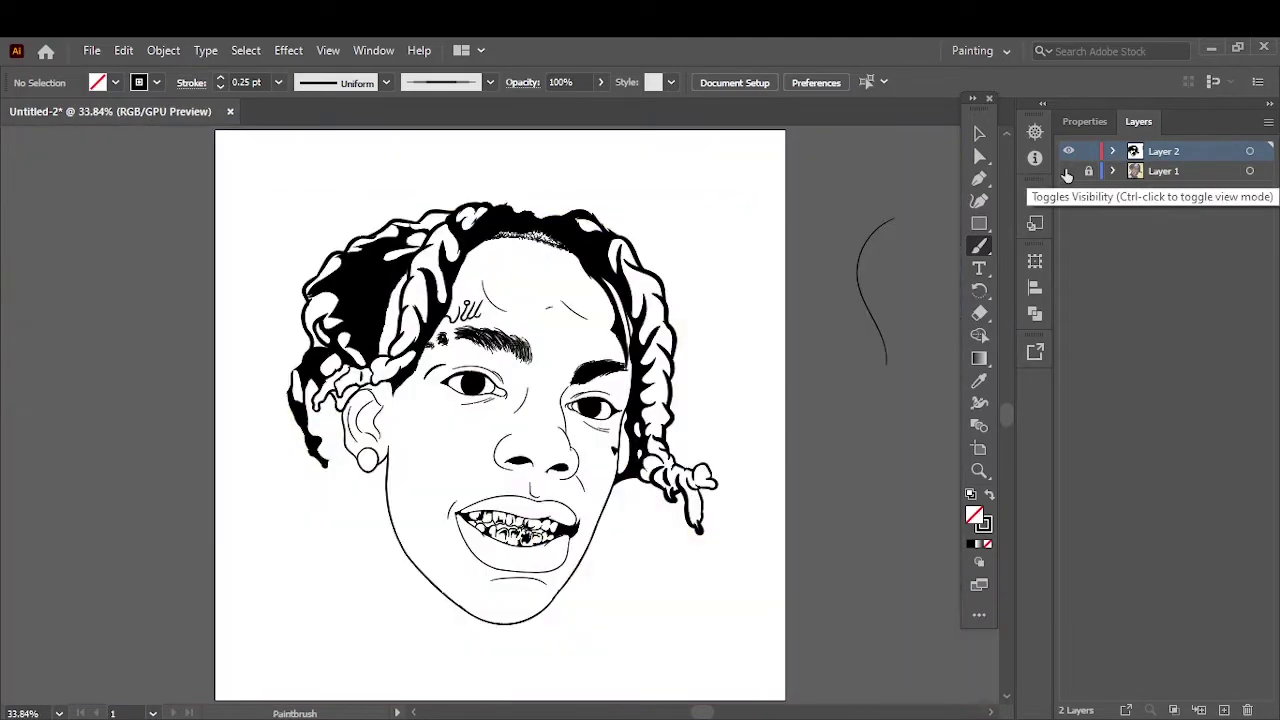
key("v")
key("ctrl+a")
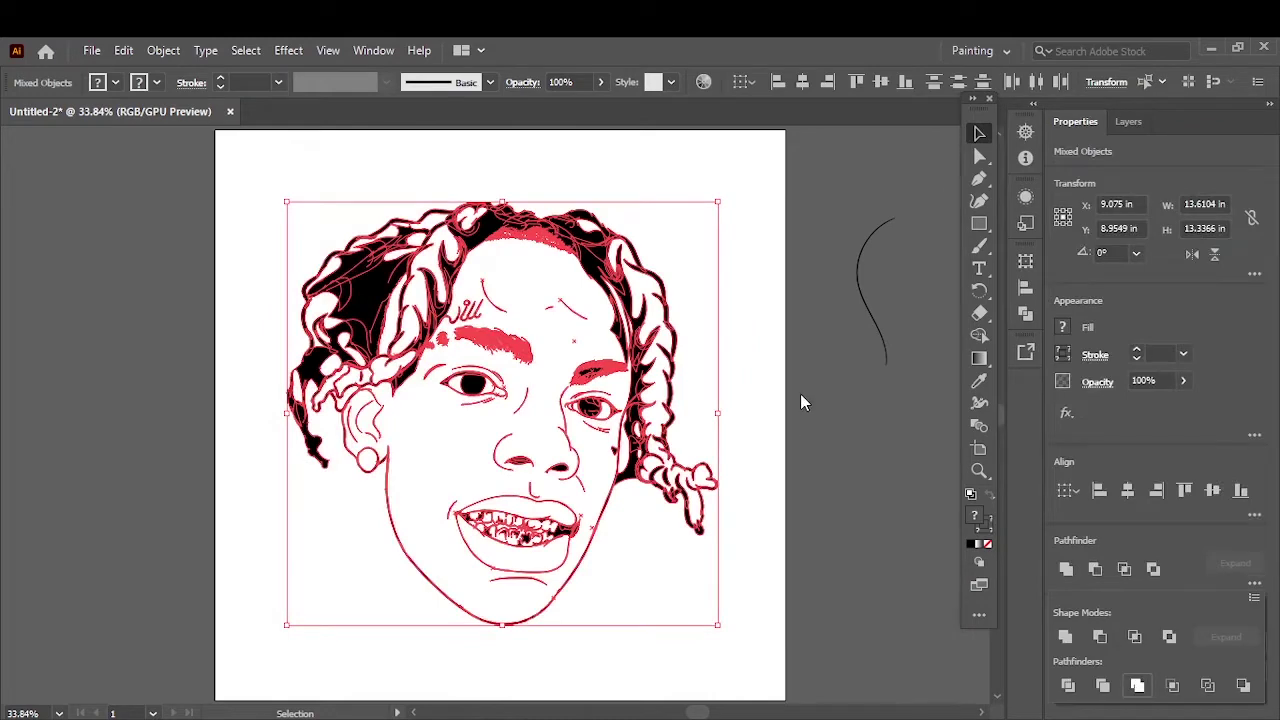
left_click(803, 400)
left_click(1128, 121)
left_click(1068, 190)
left_click(1068, 151)
left_click_drag(1068, 151, 1068, 171)
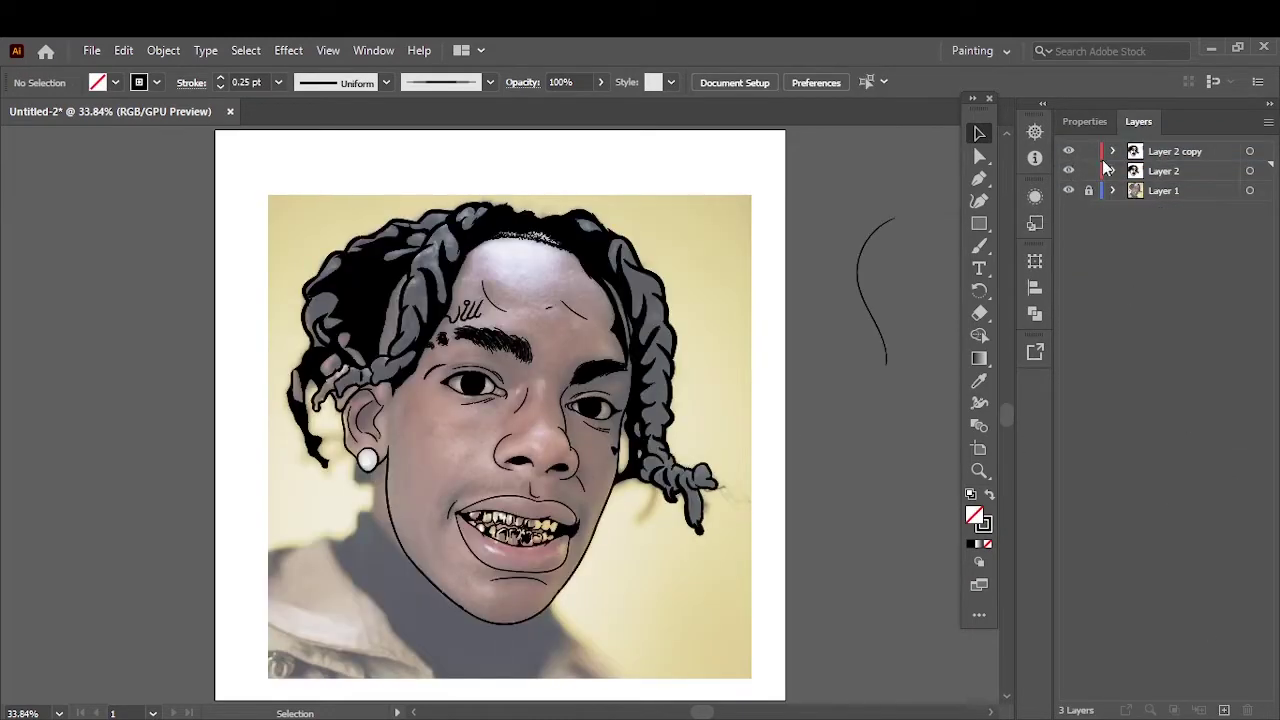
left_click(1165, 171)
Step: Set an orange fill colour, hide the reference photo layer and unlock the Layer 2 copy
key("shift+x")
double_click(974, 515)
key("ctrl+v")
key("Return")
key("m")
left_click(1068, 190)
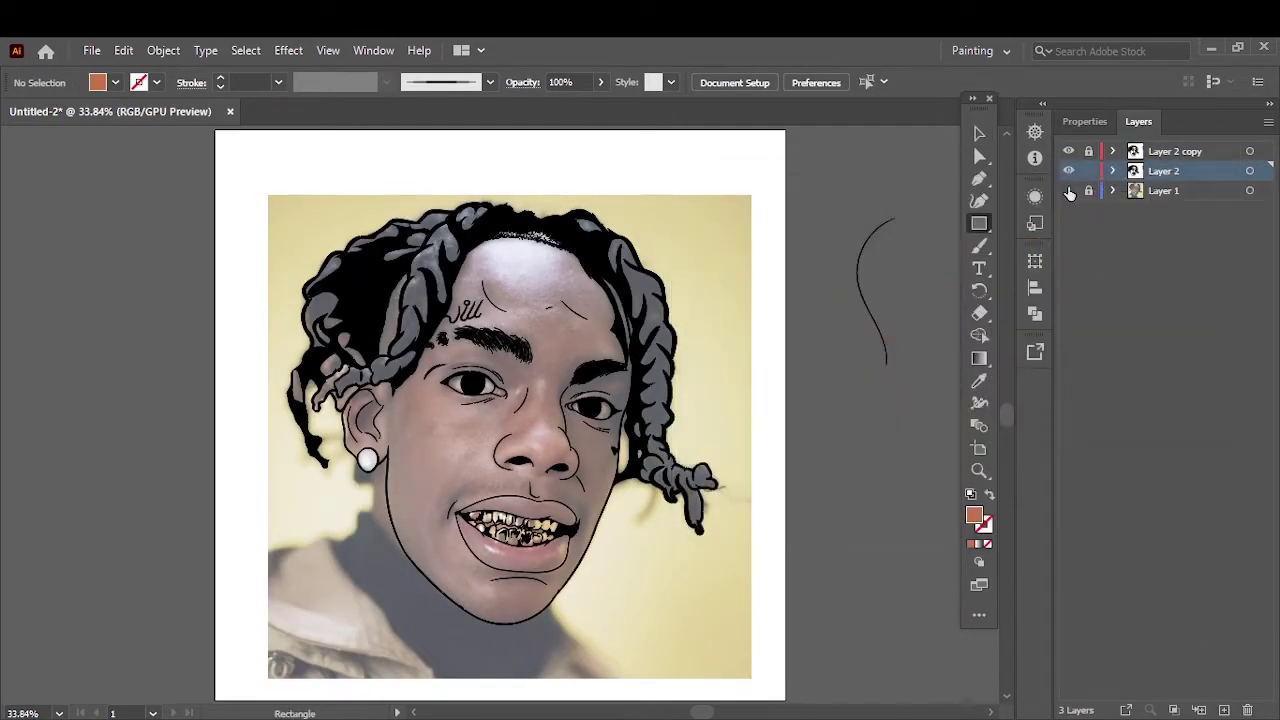
left_click(1088, 151)
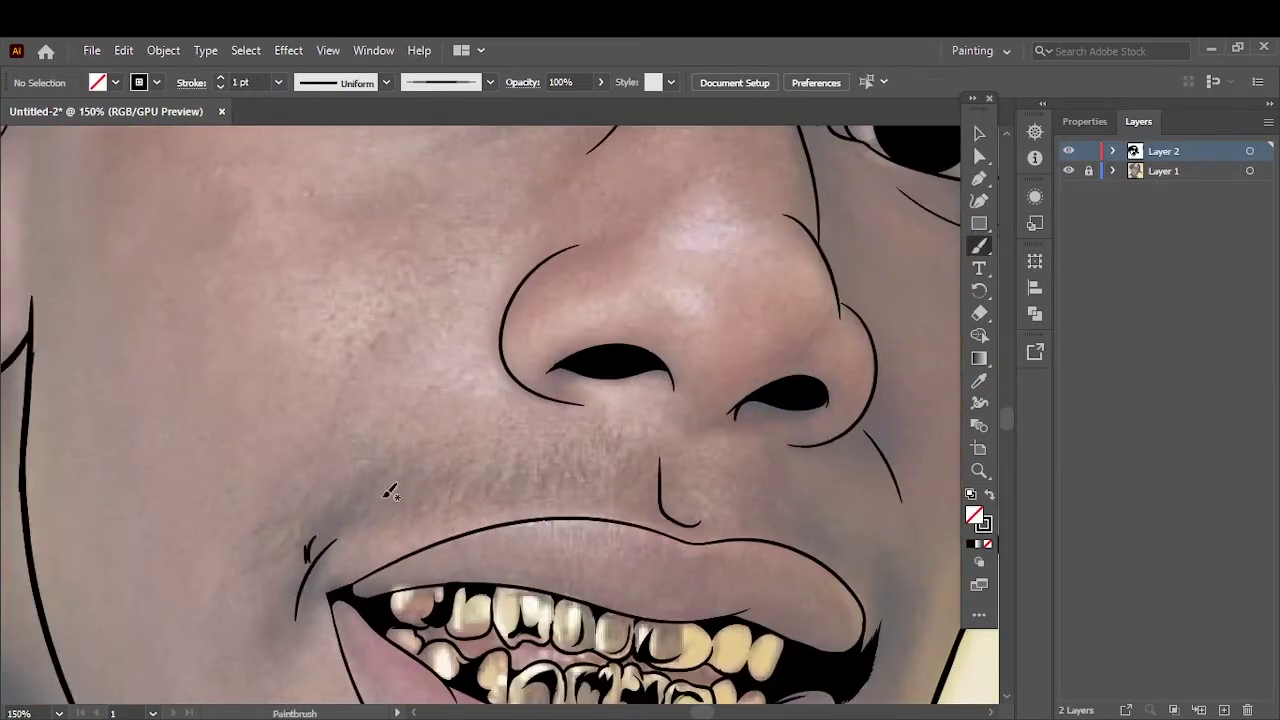
Step: Paint short 0.25 pt mustache strokes above the upper lip
left_click(278, 82)
left_click(309, 114)
left_click_drag(373, 508, 371, 524)
left_click_drag(392, 500, 386, 516)
mouse_move(420, 486)
left_mouse_down()
mouse_move(434, 498)
mouse_move(352, 519)
left_mouse_up()
left_click(278, 82)
left_click_drag(346, 508, 336, 530)
left_click_drag(331, 520, 318, 550)
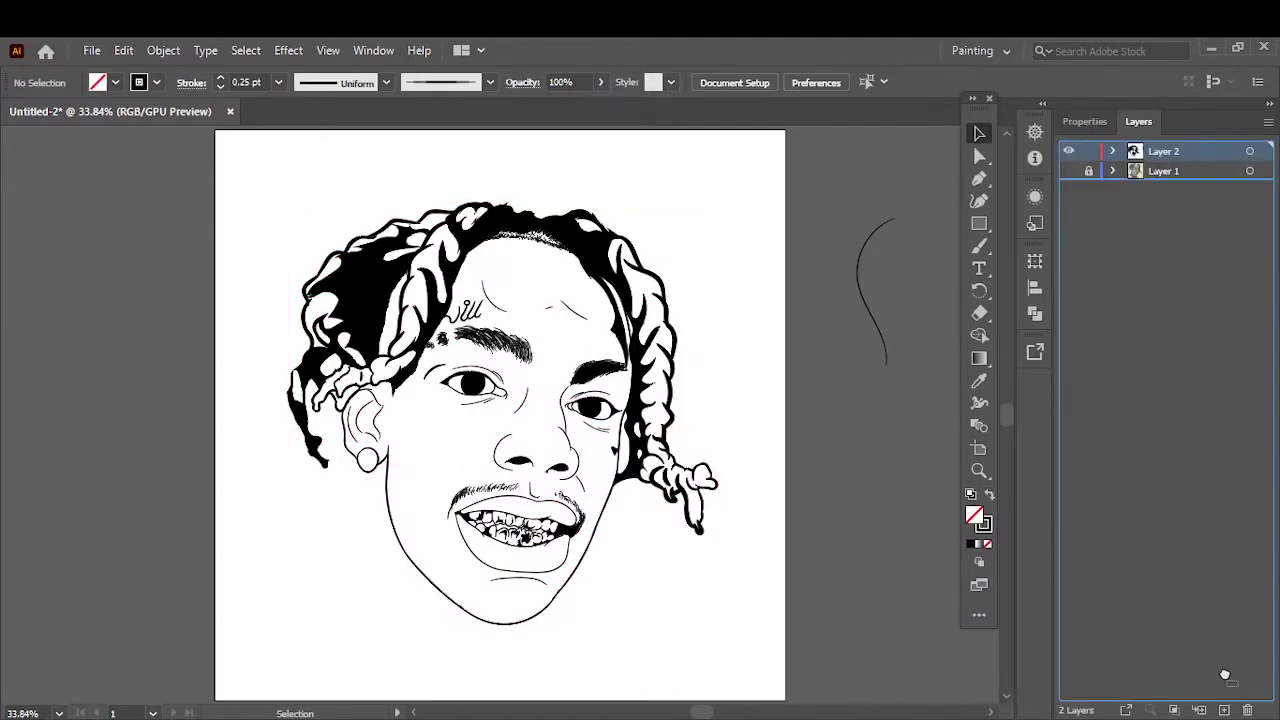
Step: Draw an orange-brown filled rectangle covering the whole portrait
key("shift+x")
double_click(973, 516)
left_click(829, 294)
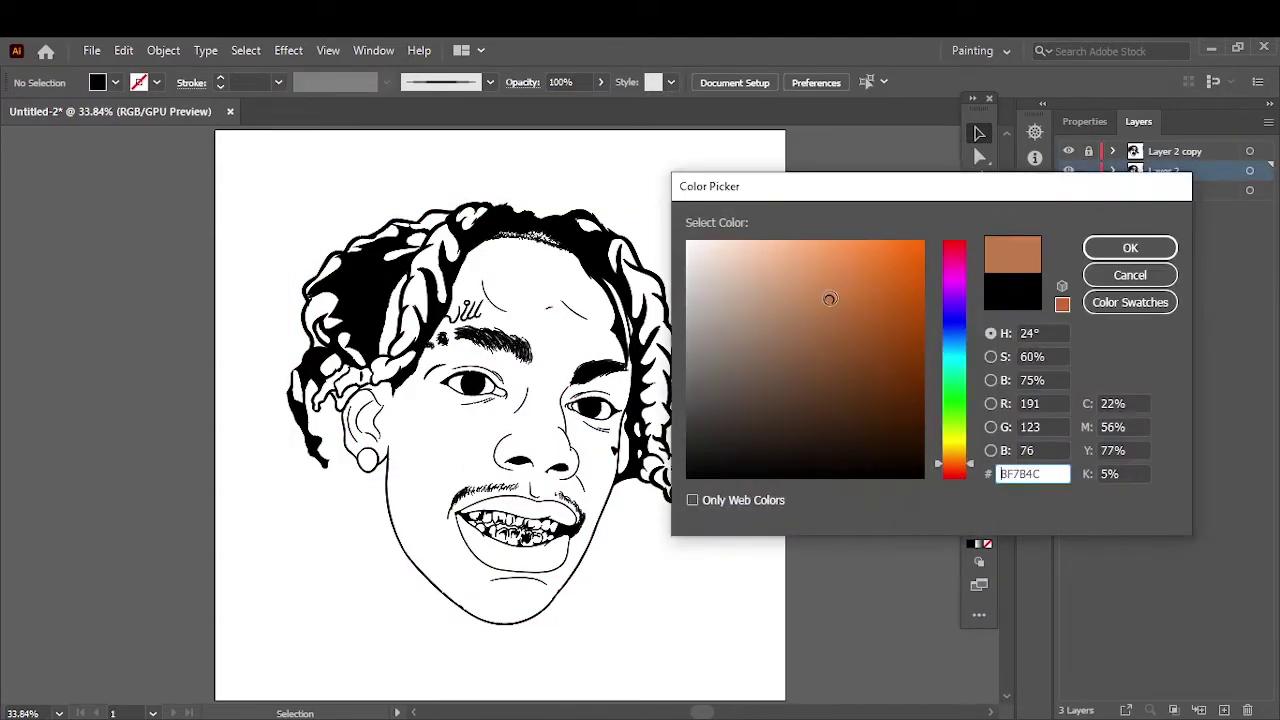
left_click(1131, 246)
key("m")
mouse_move(281, 153)
left_mouse_down()
mouse_move(634, 509)
mouse_move(739, 636)
left_mouse_up()
Step: Change the rectangle's fill to a redder brown skin tone
right_click(698, 308)
double_click(973, 516)
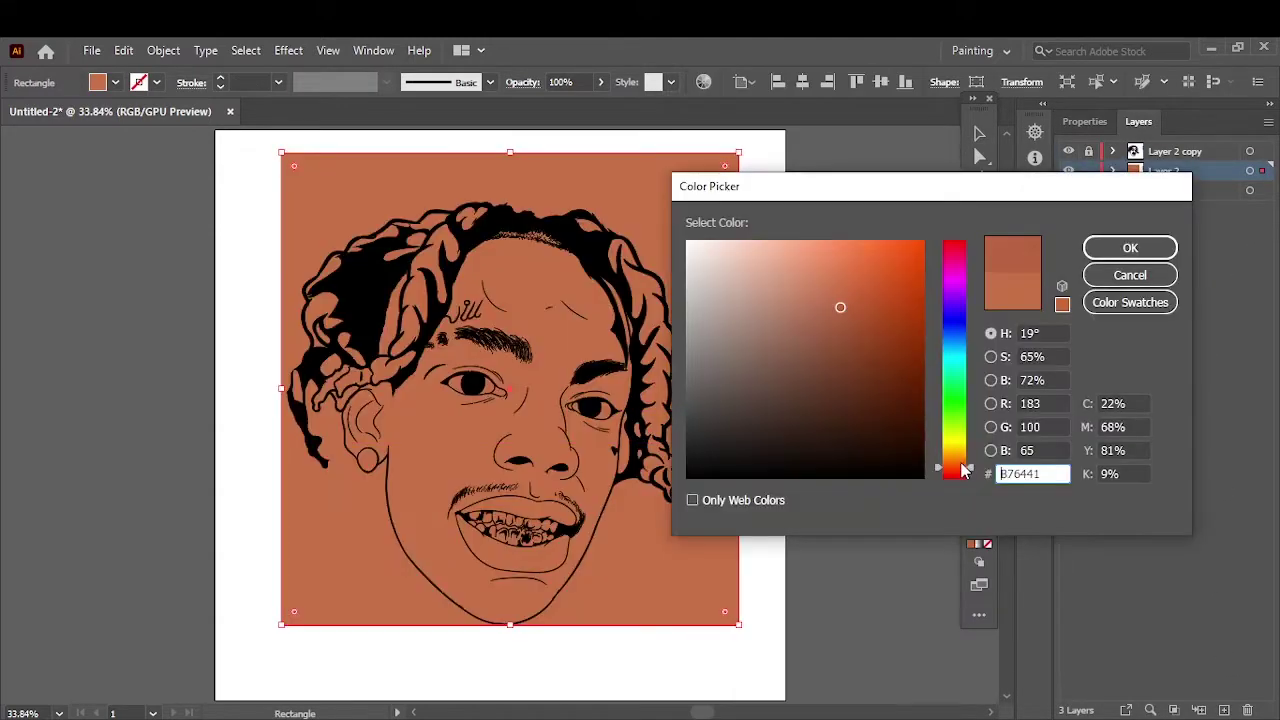
left_click(1131, 246)
double_click(973, 516)
left_click(1128, 246)
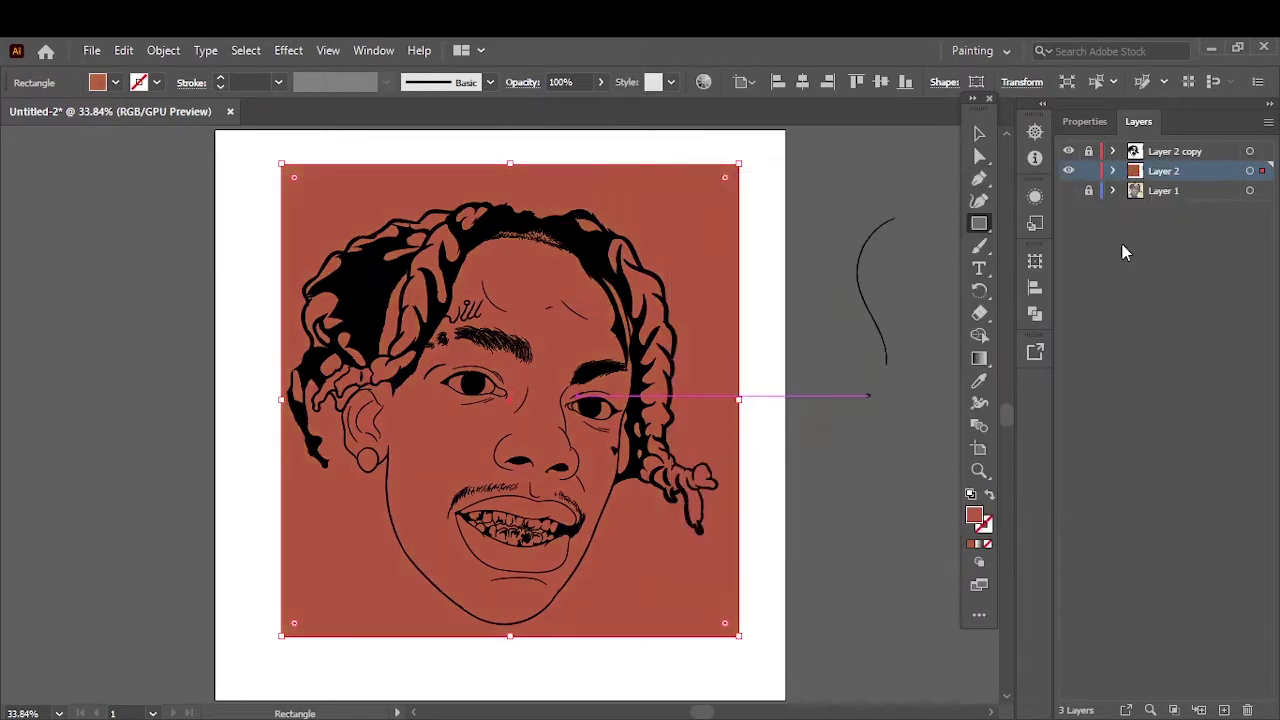
right_click(733, 247)
left_click(979, 133)
key("ctrl+equal")
key("ctrl+equal")
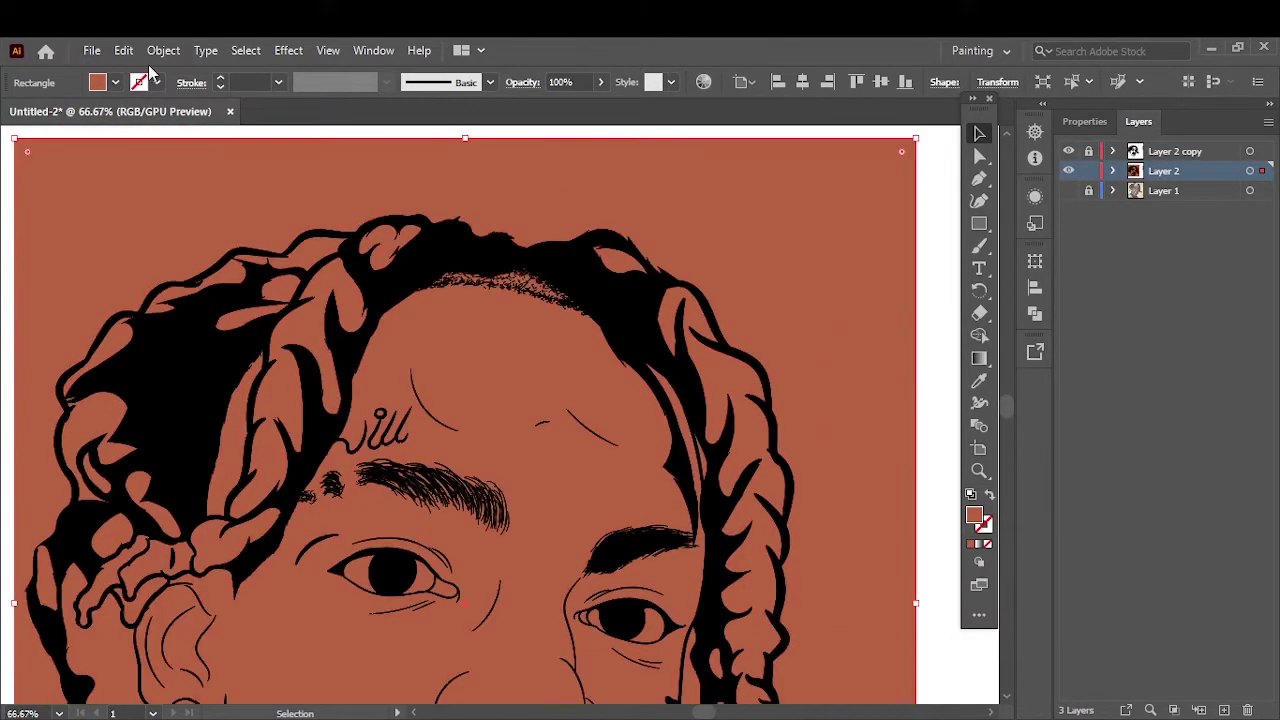
Step: Fine-tune the skin colour's green and blue with Edit Colors > Adjust Color Balance
left_click(123, 50)
left_click(490, 400)
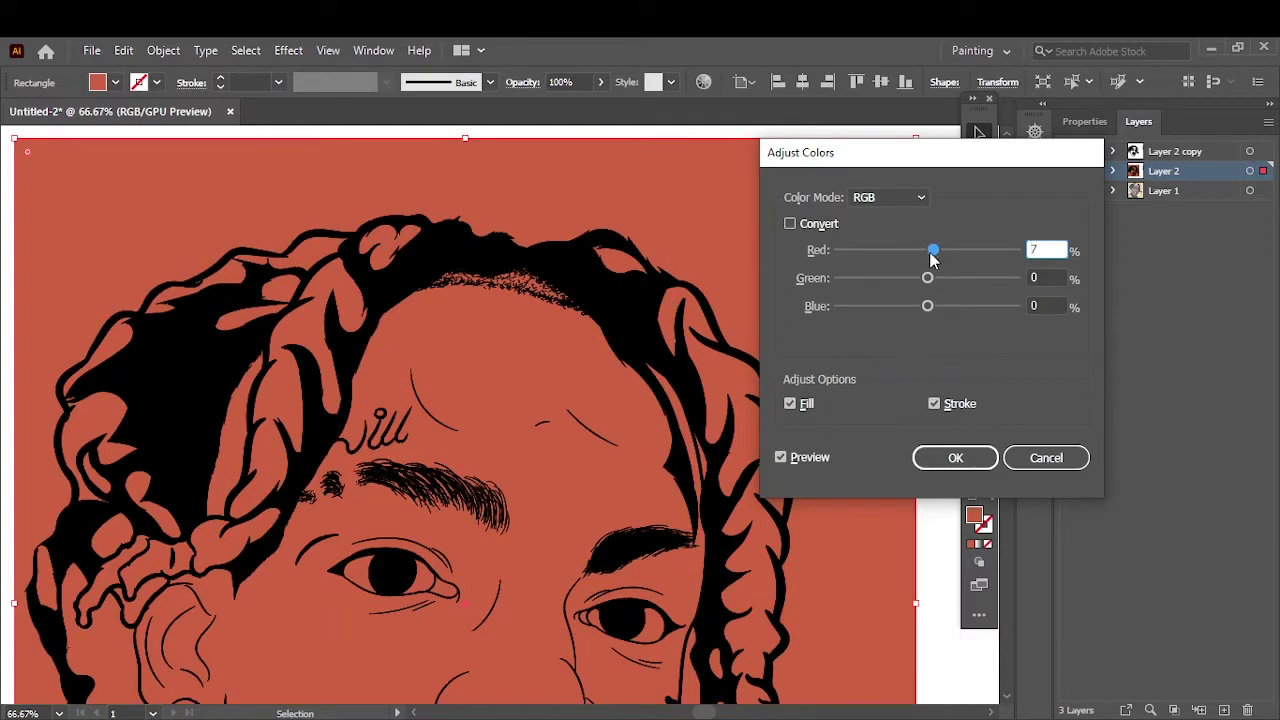
mouse_move(935, 285)
left_mouse_down()
mouse_move(926, 280)
mouse_move(933, 310)
left_mouse_up()
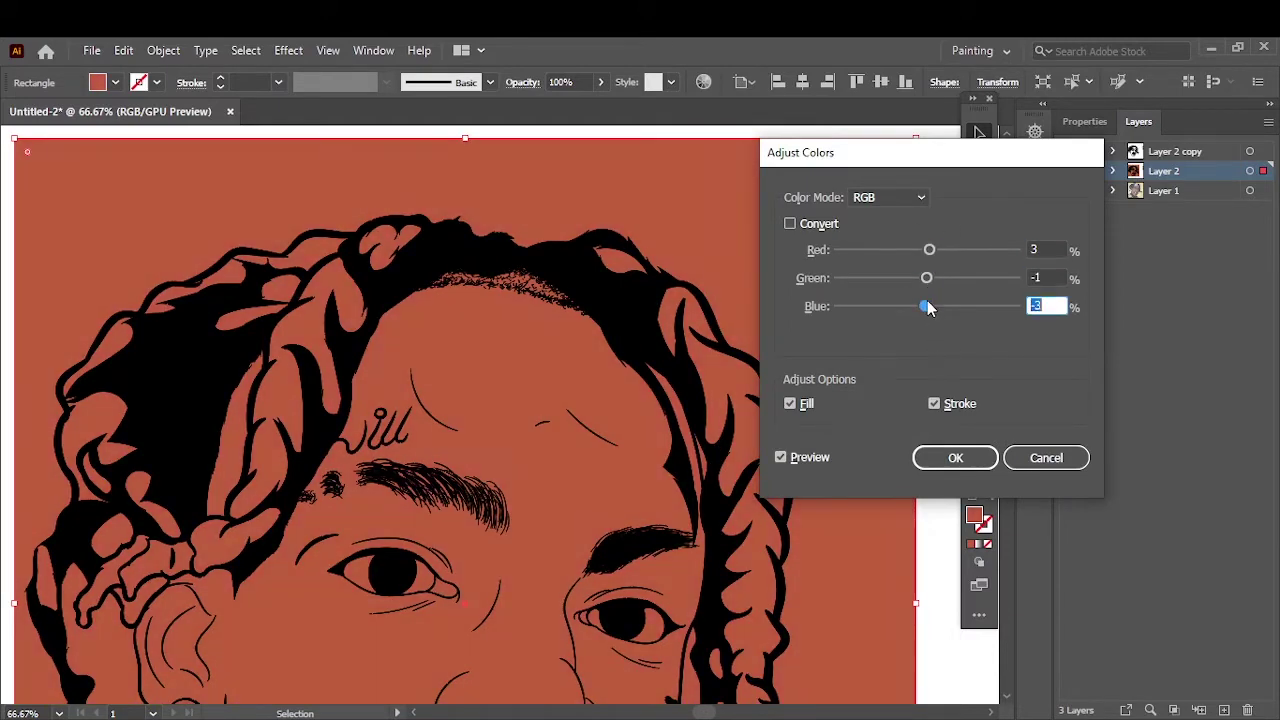
key("Return")
key("ctrl+0")
Step: Isolate the artwork group, then exit it and hide the reference photo to review the colours
right_click(882, 430)
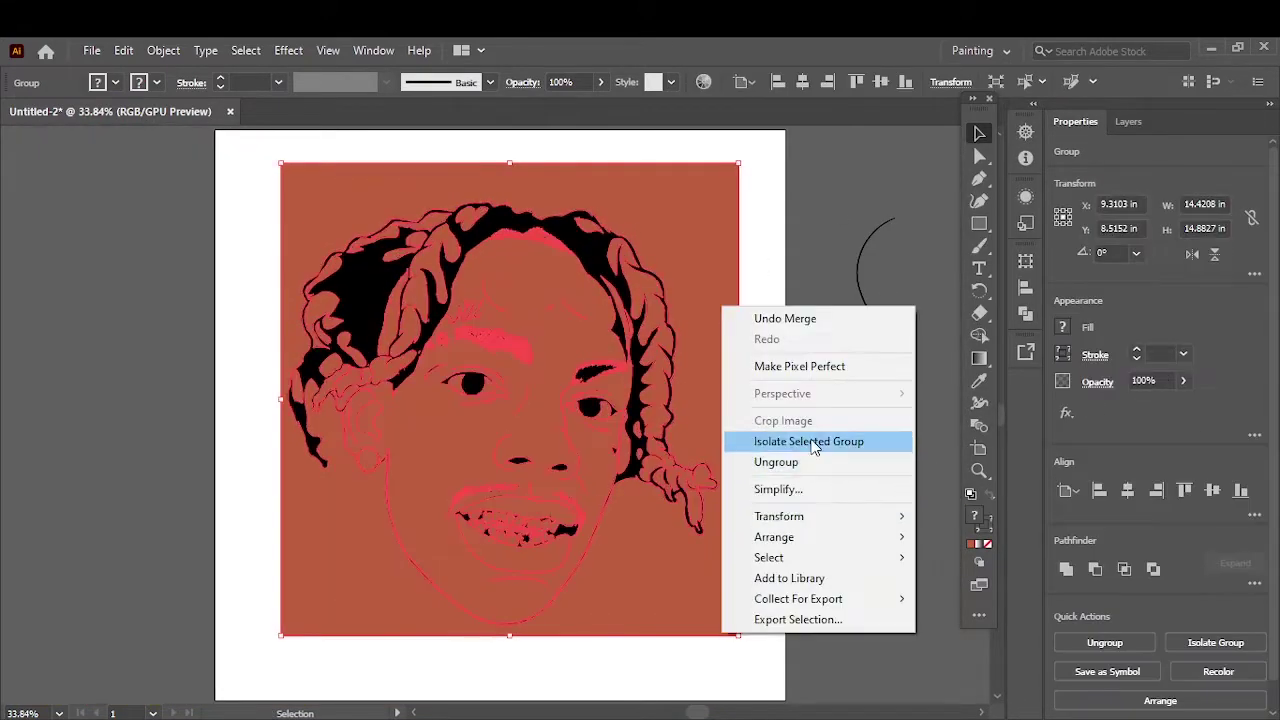
left_click(813, 441)
key("ctrl+1")
key("ctrl+minus")
key("ctrl+minus")
scroll(797, 243, "up", 2)
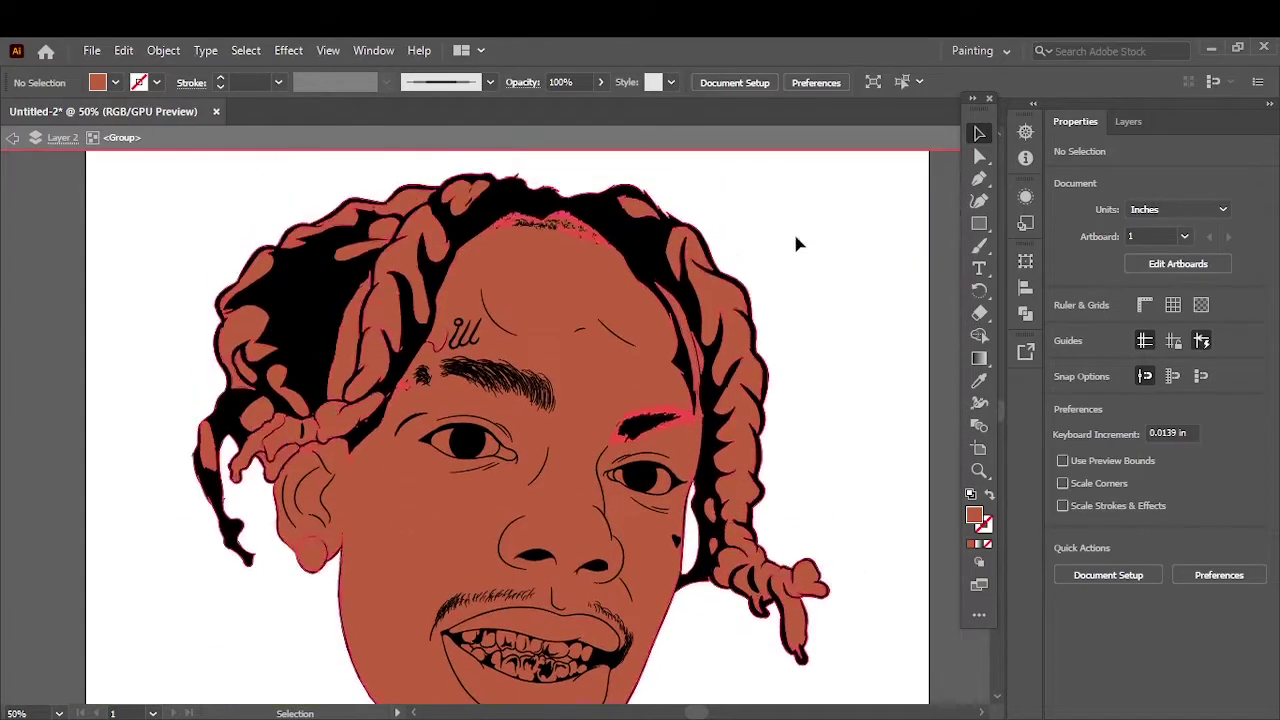
key("Escape")
left_click(1128, 121)
left_click(1068, 170)
left_click(1068, 190)
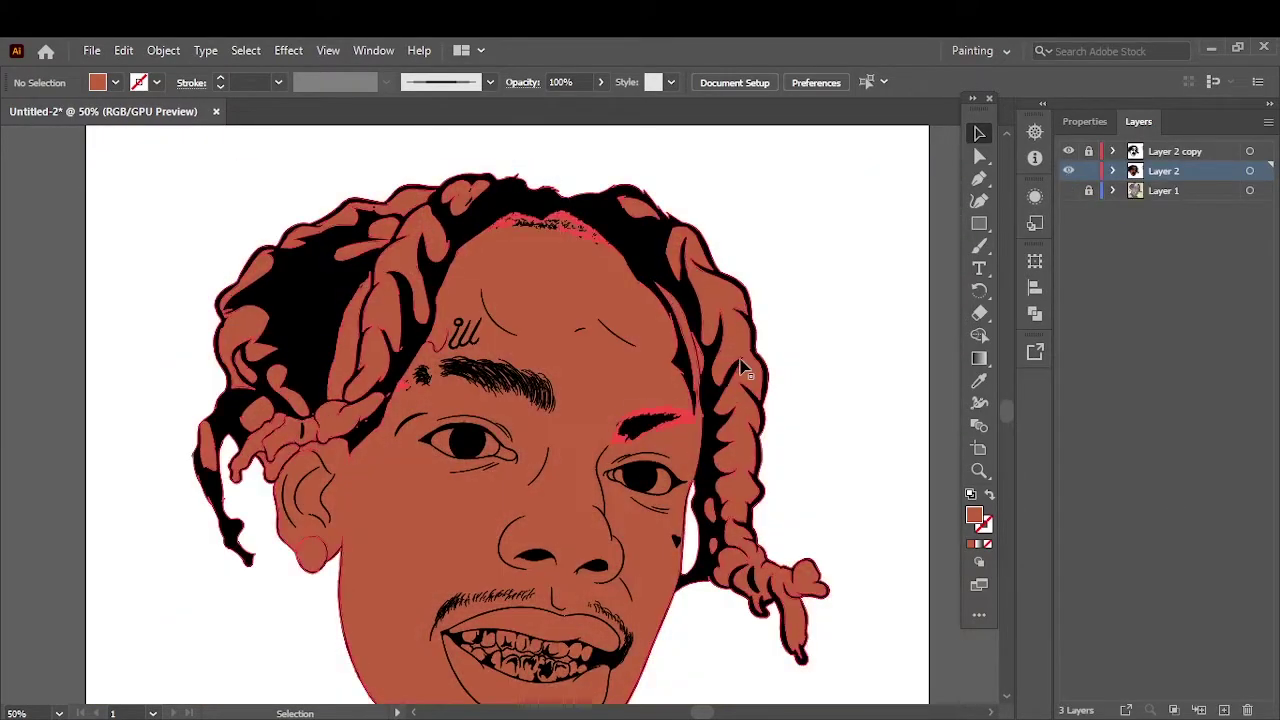
key("ctrl+plus")
key("ctrl+plus")
key("ctrl+0")
key("ctrl+plus")
Step: Fill the hair areas with near-black #282321 inside the isolated group
double_click(500, 300)
double_click(973, 515)
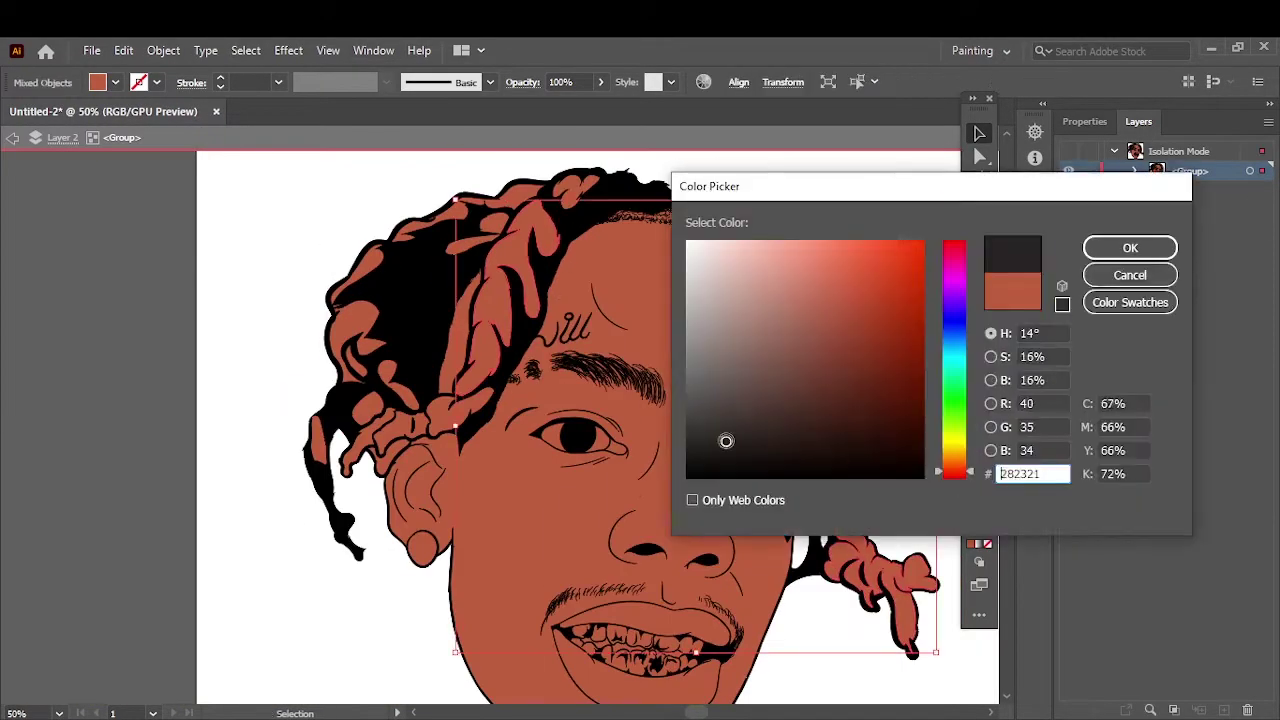
left_click(1130, 247)
key("ctrl+plus")
scroll(420, 286, "left", 3)
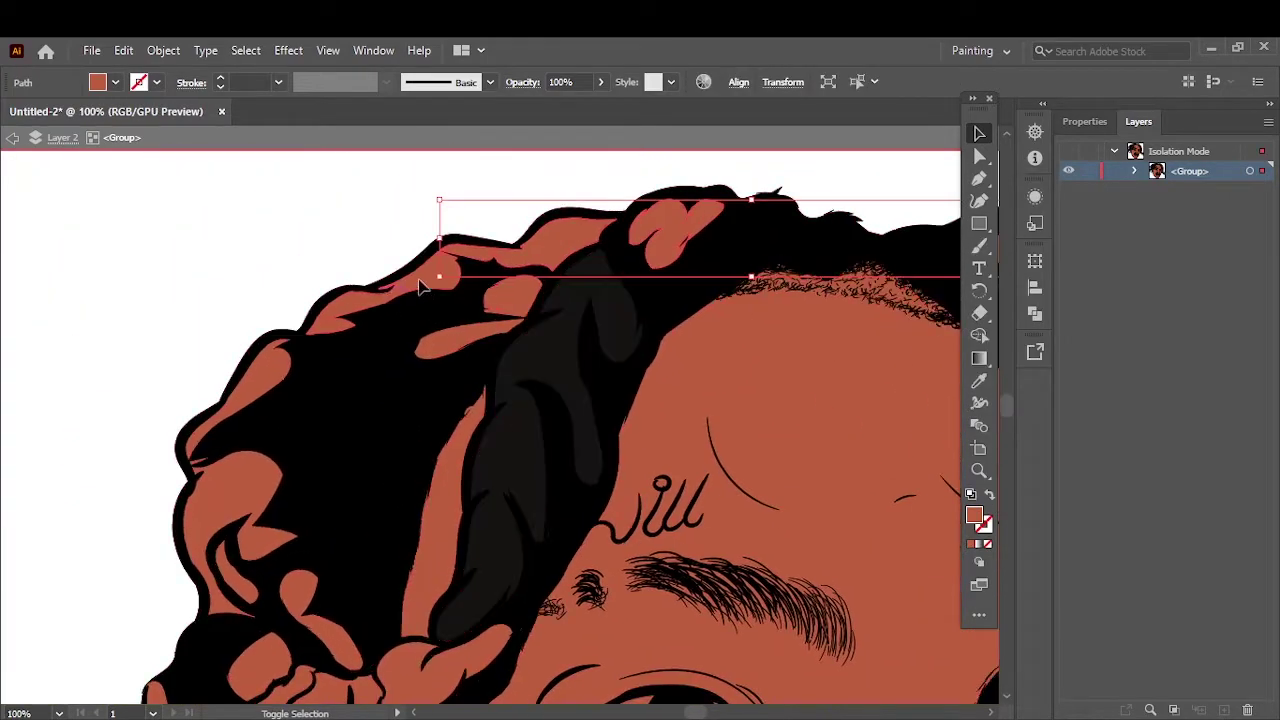
scroll(274, 320, "down", 5)
scroll(250, 400, "down", 3)
Step: Fill the earring circle with light grey
left_click(270, 583)
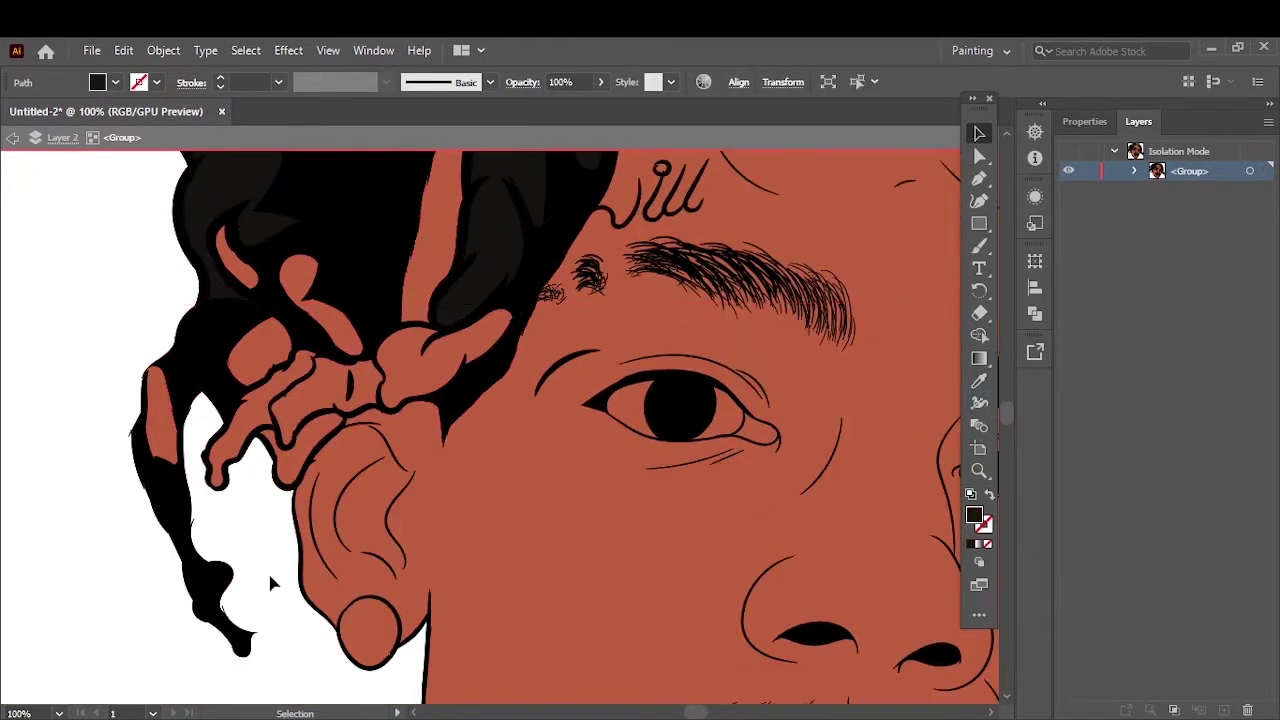
left_click(368, 628)
key("ctrl+0")
left_click(833, 295)
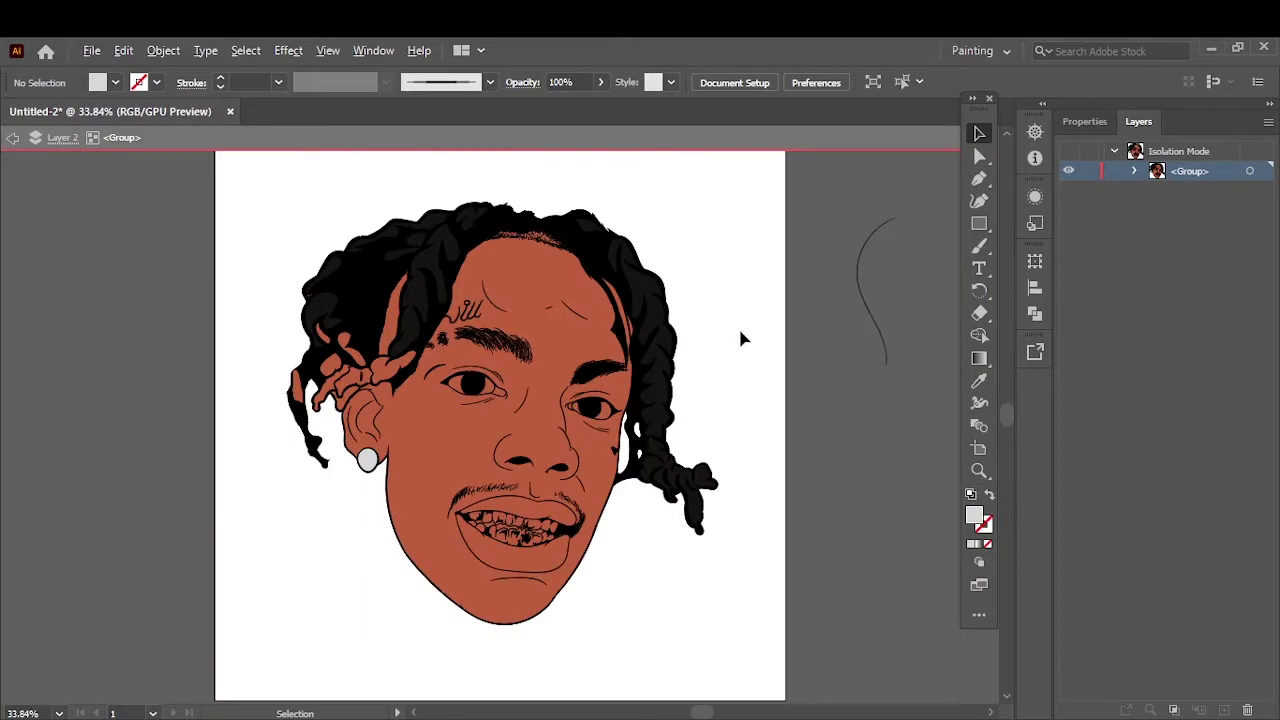
scroll(740, 338, "up", 5)
Step: Give the lower lip shape a new fill colour
scroll(457, 320, "down", 10)
left_click(314, 457)
double_click(974, 515)
left_click(1126, 246)
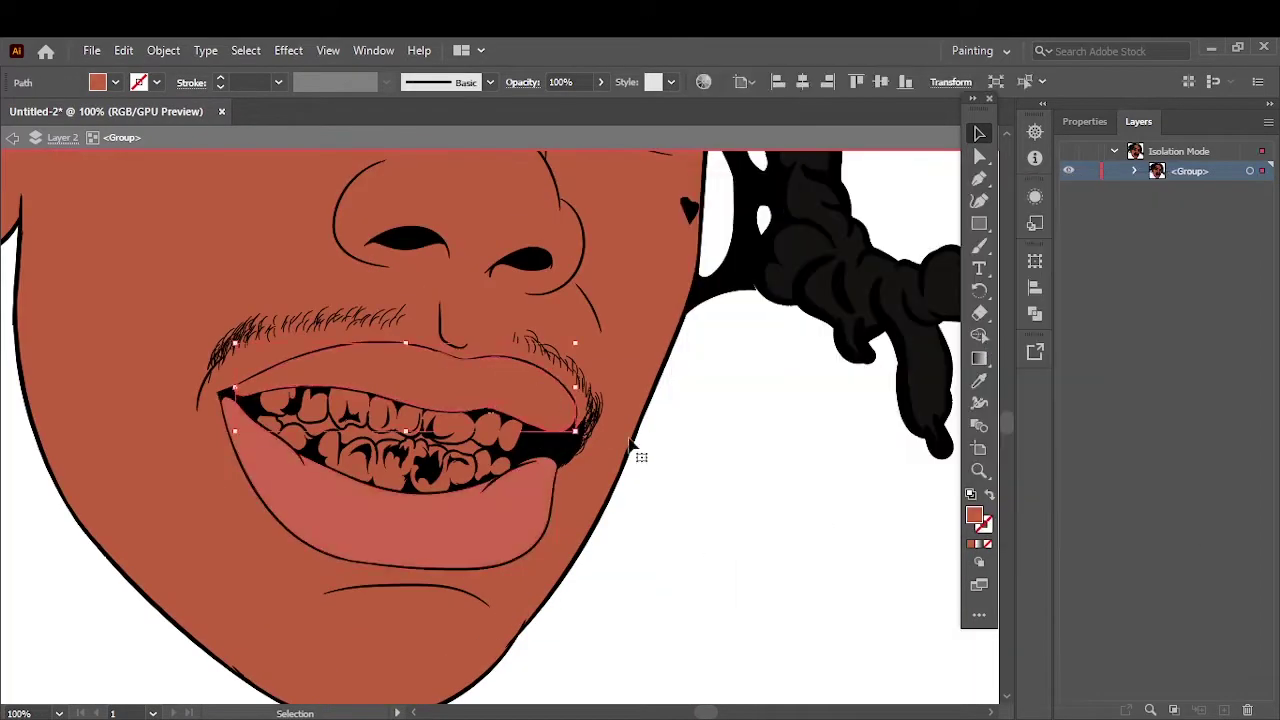
double_click(974, 515)
Step: Fill the eye white shapes with near-white
left_click(1128, 248)
key("ctrl+0")
scroll(590, 400, "up", 5)
left_click(540, 485)
scroll(600, 480, "up", 3)
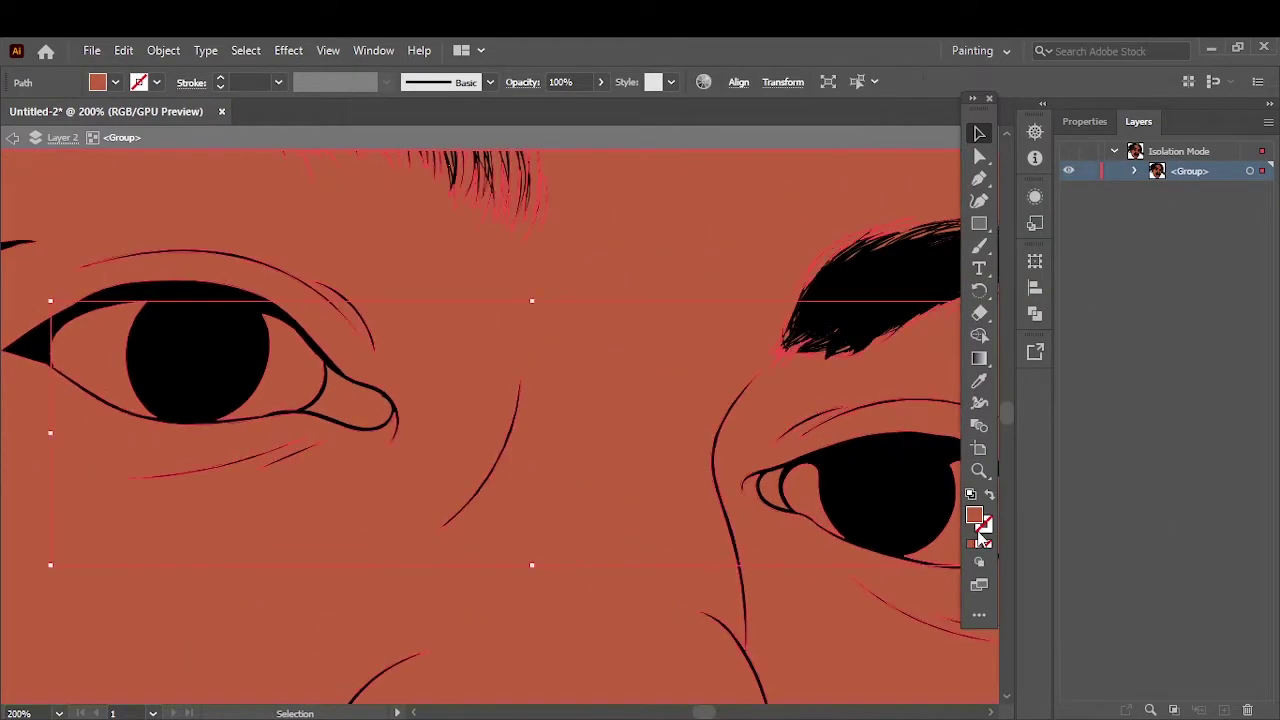
double_click(976, 518)
left_click(1128, 248)
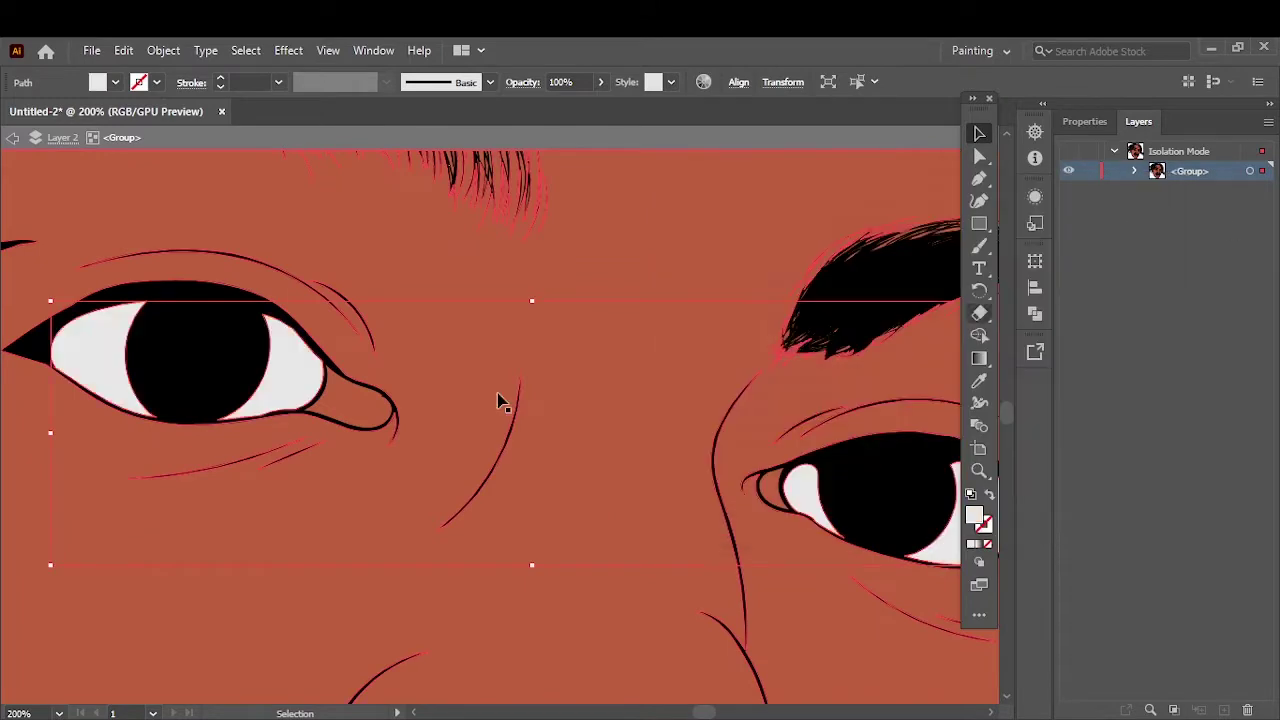
Step: Fill the inner eye corner shape with a darker red
scroll(500, 400, "right", 3)
left_click(560, 470)
double_click(976, 518)
left_click(965, 244)
left_click(854, 363)
left_click(1130, 248)
key("ctrl+0")
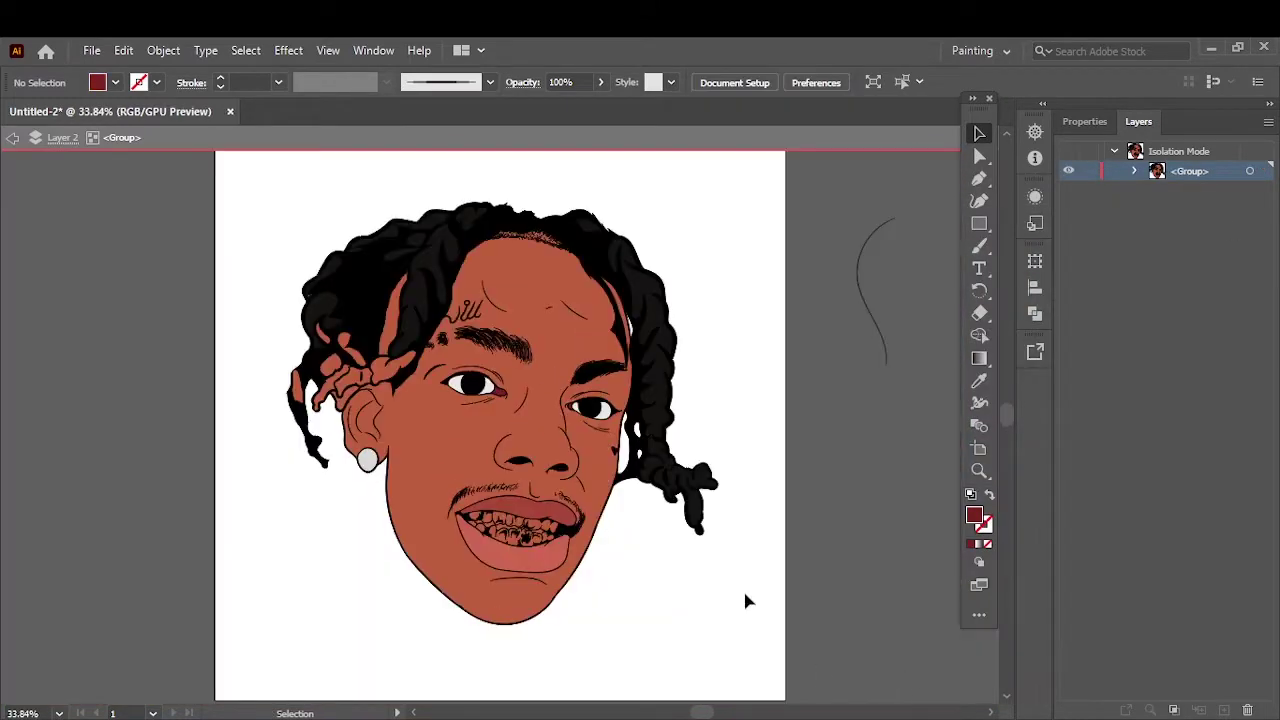
Step: Fill the braid shapes beside the ear with orange-gold
scroll(371, 366, "up", 5)
left_click(371, 366)
left_click(300, 300, "shift")
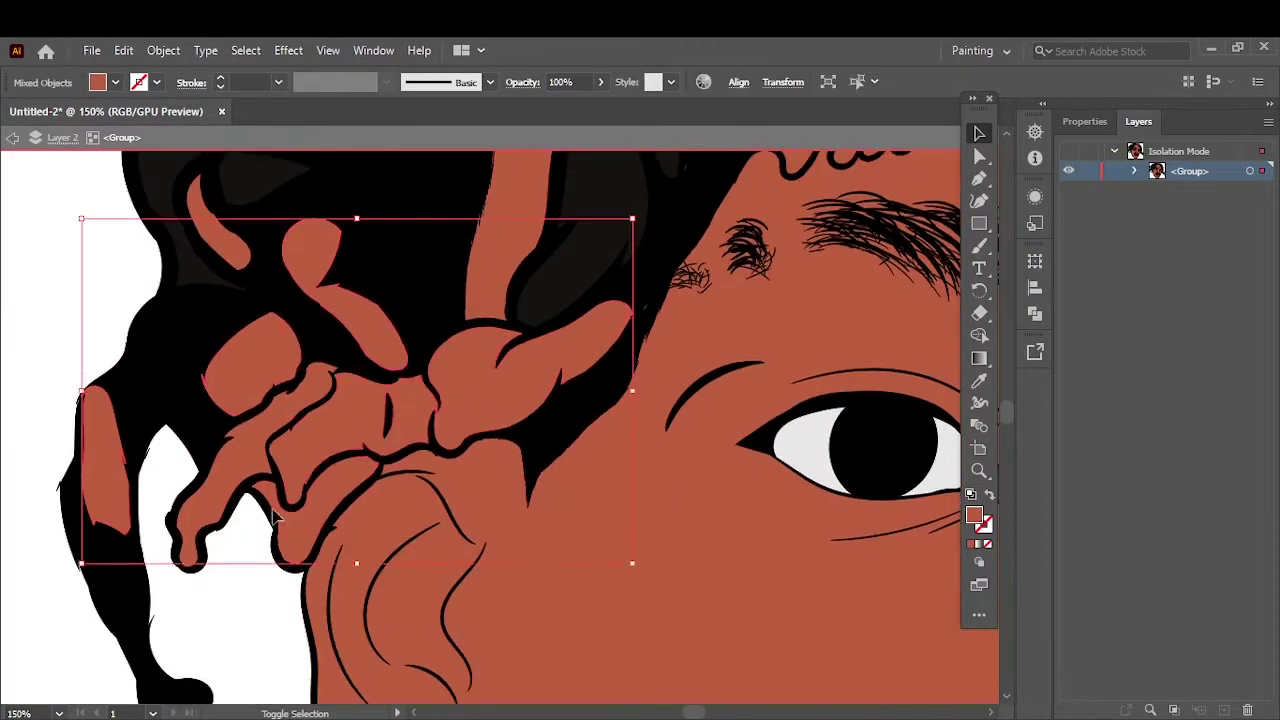
double_click(976, 518)
left_click_drag(955, 474, 965, 465)
left_click(1130, 248)
double_click(974, 516)
left_click(1130, 248)
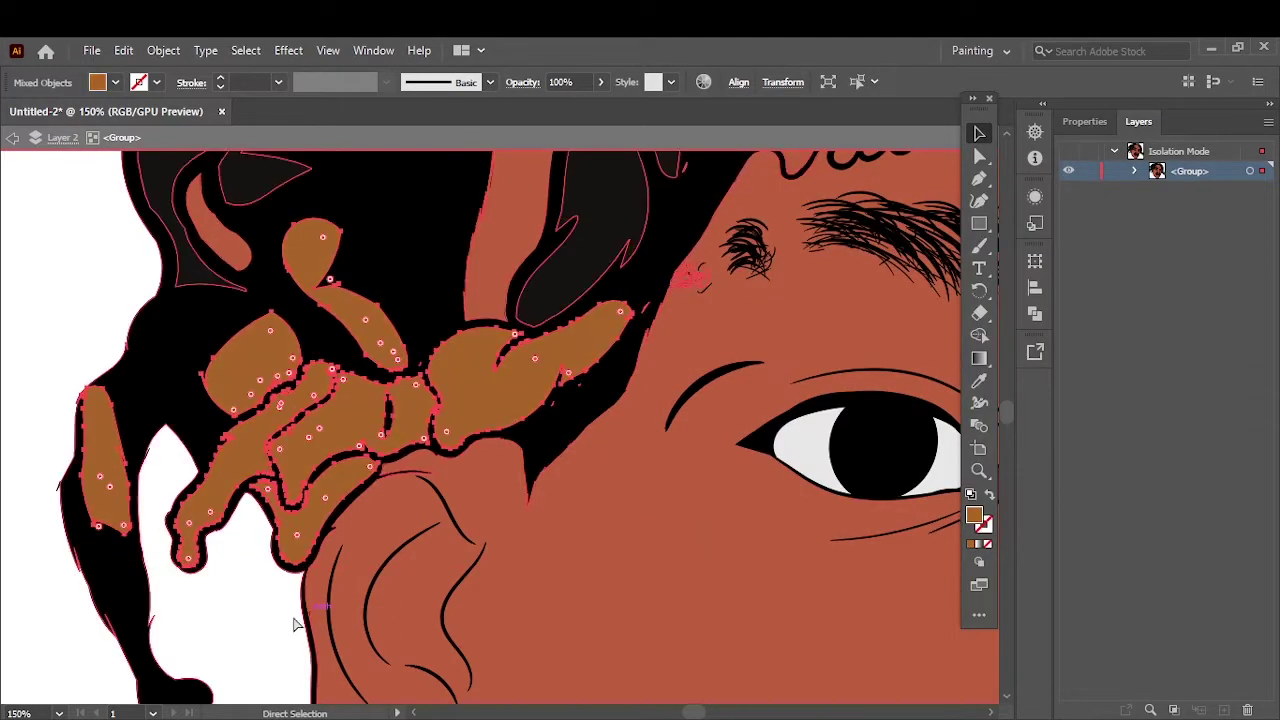
double_click(974, 516)
left_click(1130, 248)
Step: Colour the braid pieces near the top and beside the face in darker gold
scroll(400, 357, "up", 5)
left_click(366, 360)
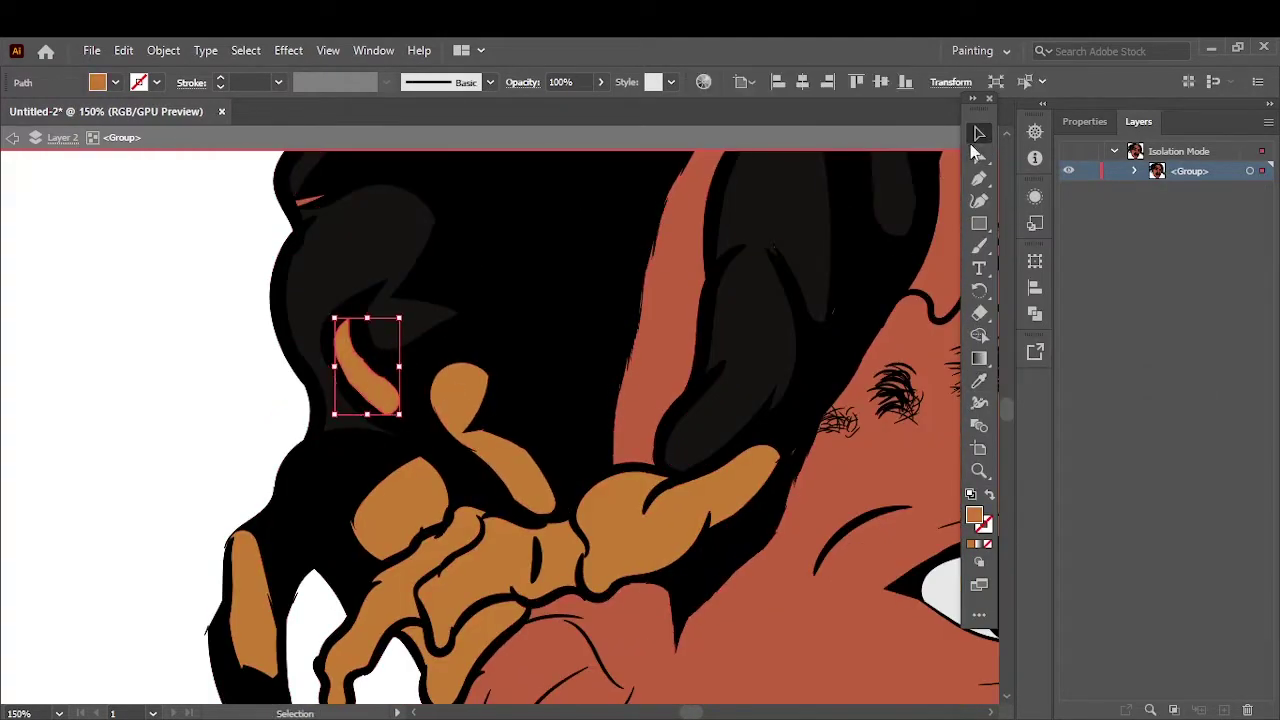
scroll(366, 360, "up", 5)
key("ctrl+0")
scroll(355, 370, "up", 5)
left_click(640, 390)
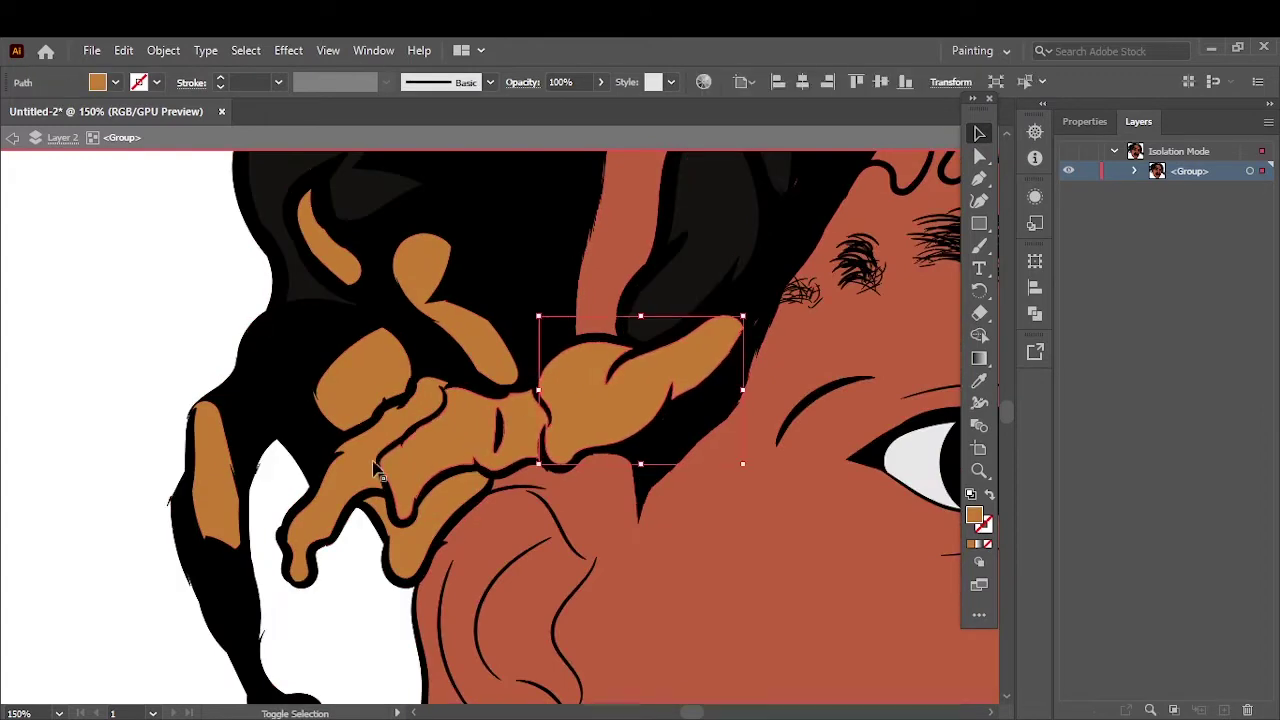
left_click(400, 480, "shift")
double_click(974, 516)
left_click(1130, 248)
double_click(974, 516)
left_click(1130, 248)
Step: Select the far-left braid piece and expand the group's contents in the Layers list
left_click(215, 470)
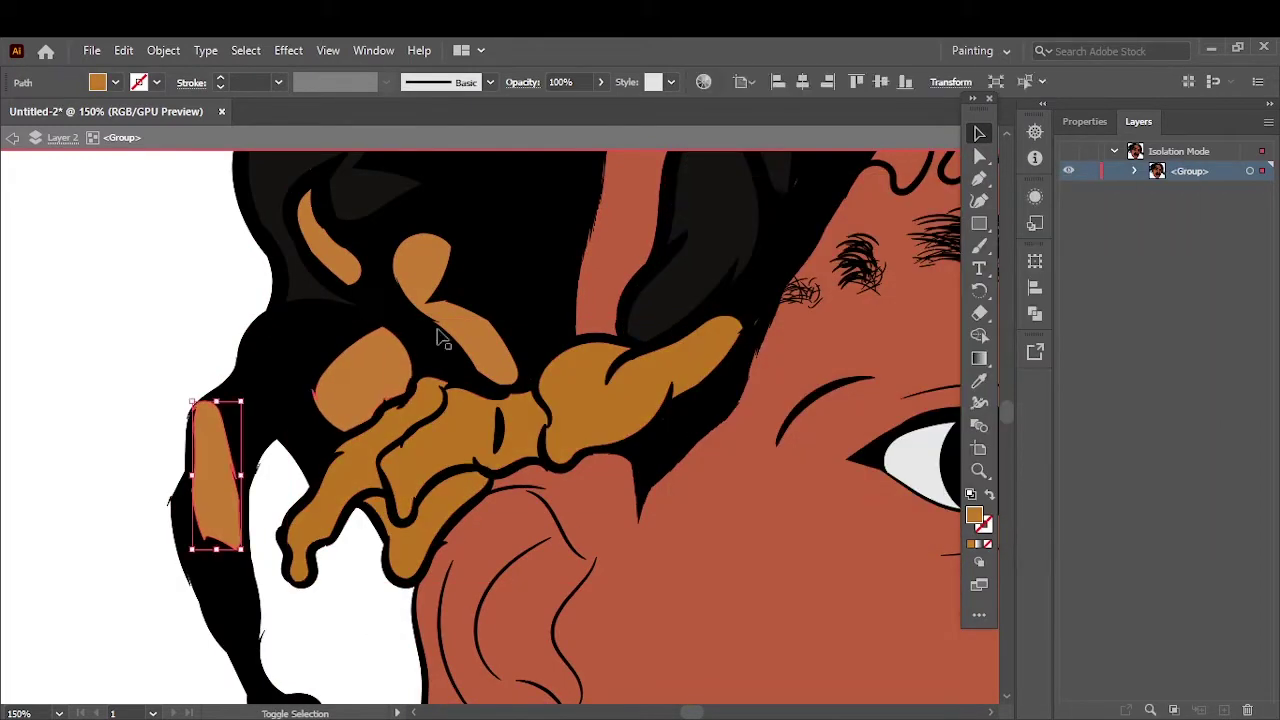
key("ctrl+0")
left_click(152, 330)
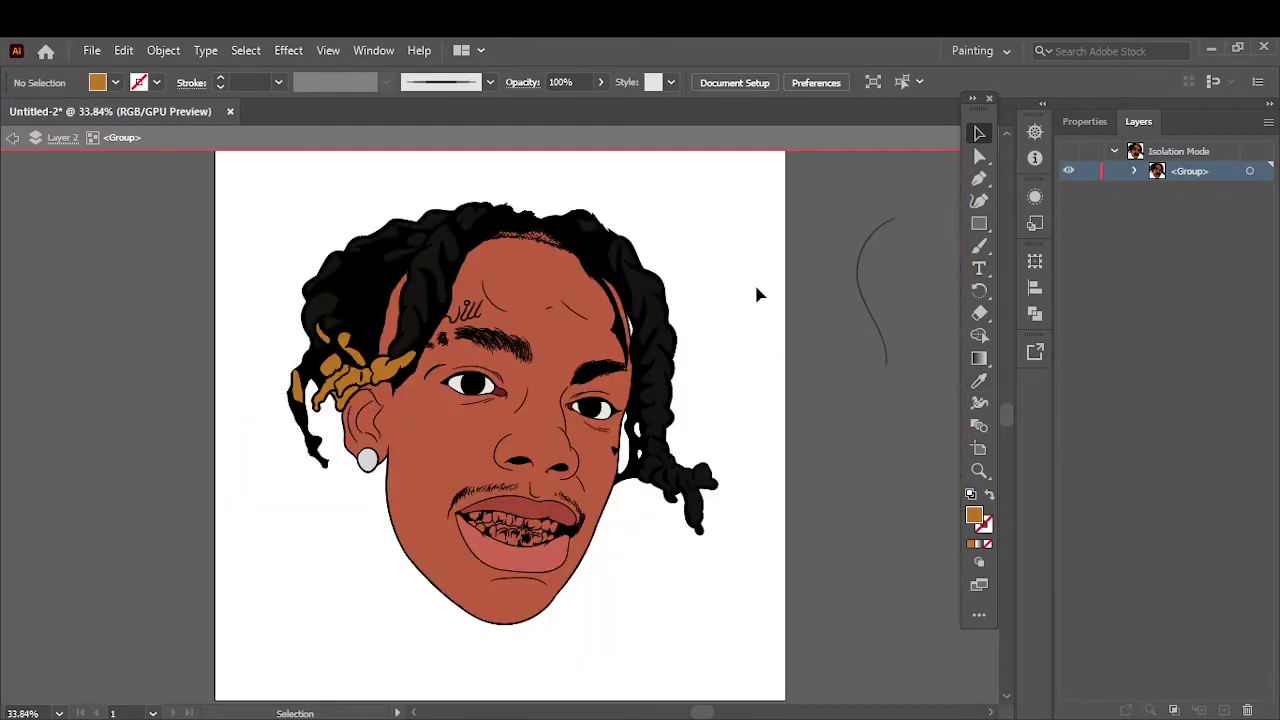
left_click(1134, 171)
Step: Exit the isolated group, duplicate Layer 2 and hide the original
scroll(1162, 508, "down", 3)
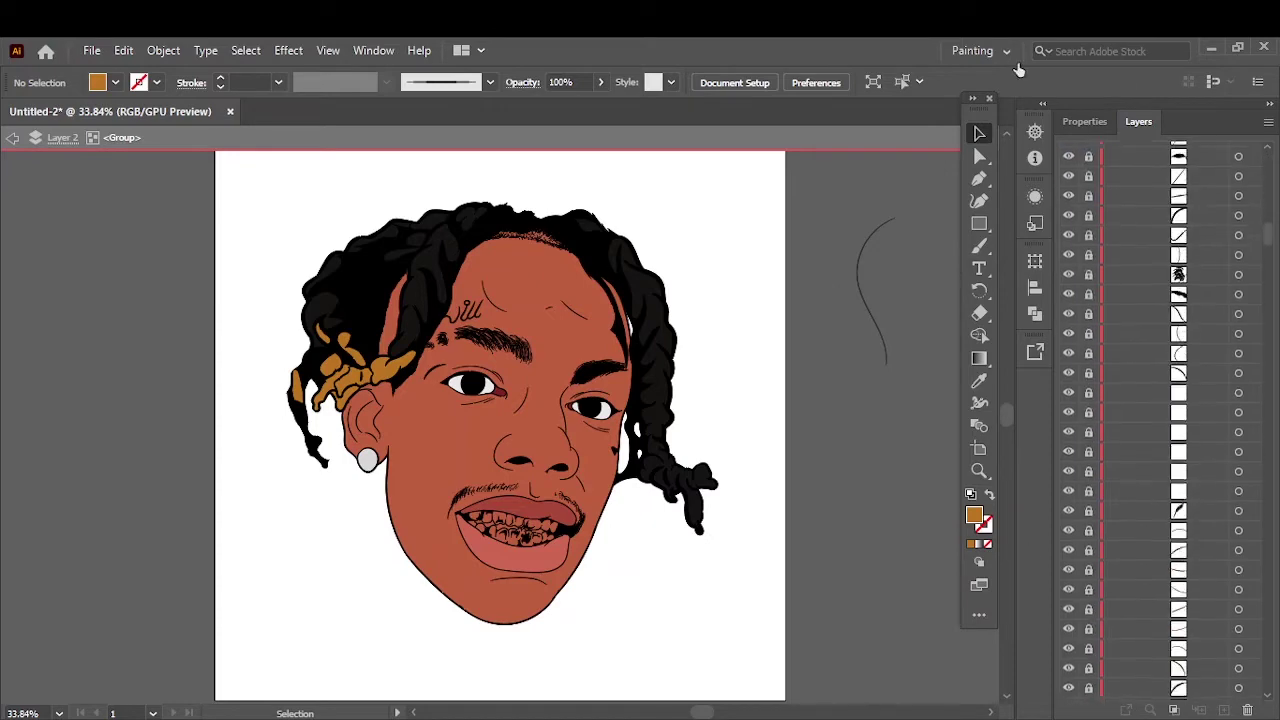
scroll(1152, 419, "down", 3)
scroll(1152, 419, "down", 3)
double_click(903, 269)
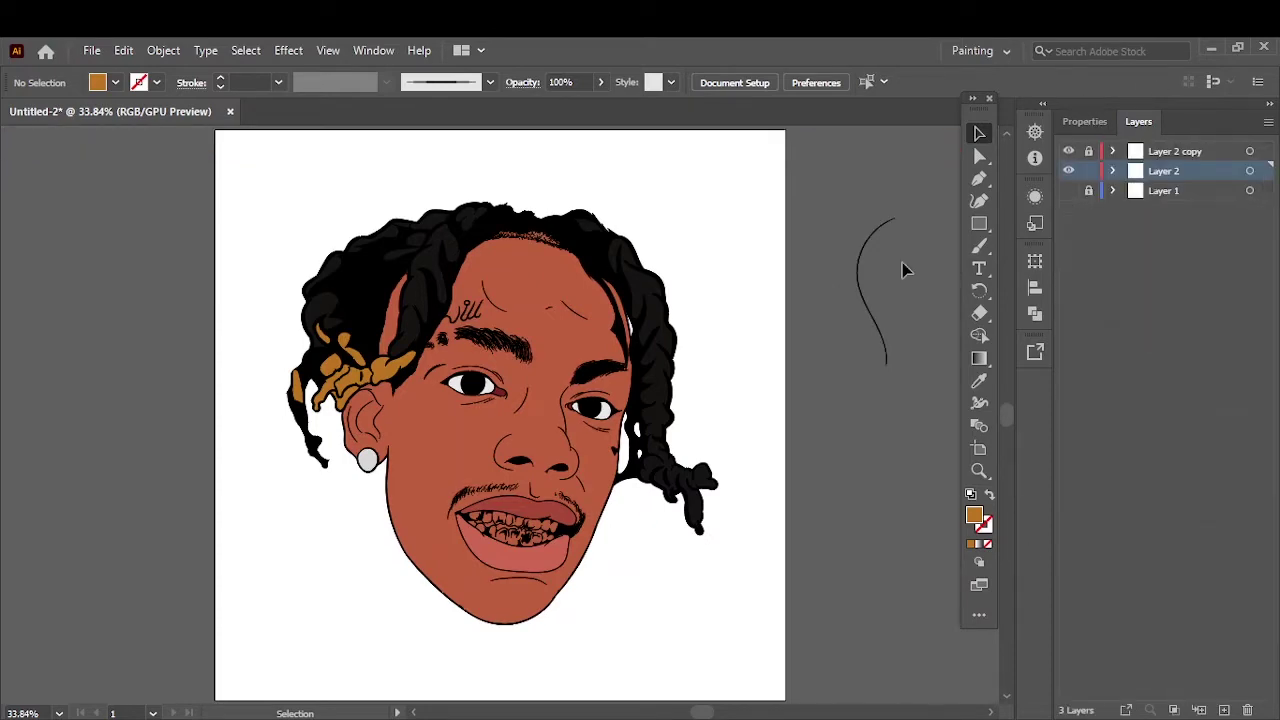
key("a")
left_click(568, 547)
scroll(568, 547, "up", 5)
left_click(1068, 190)
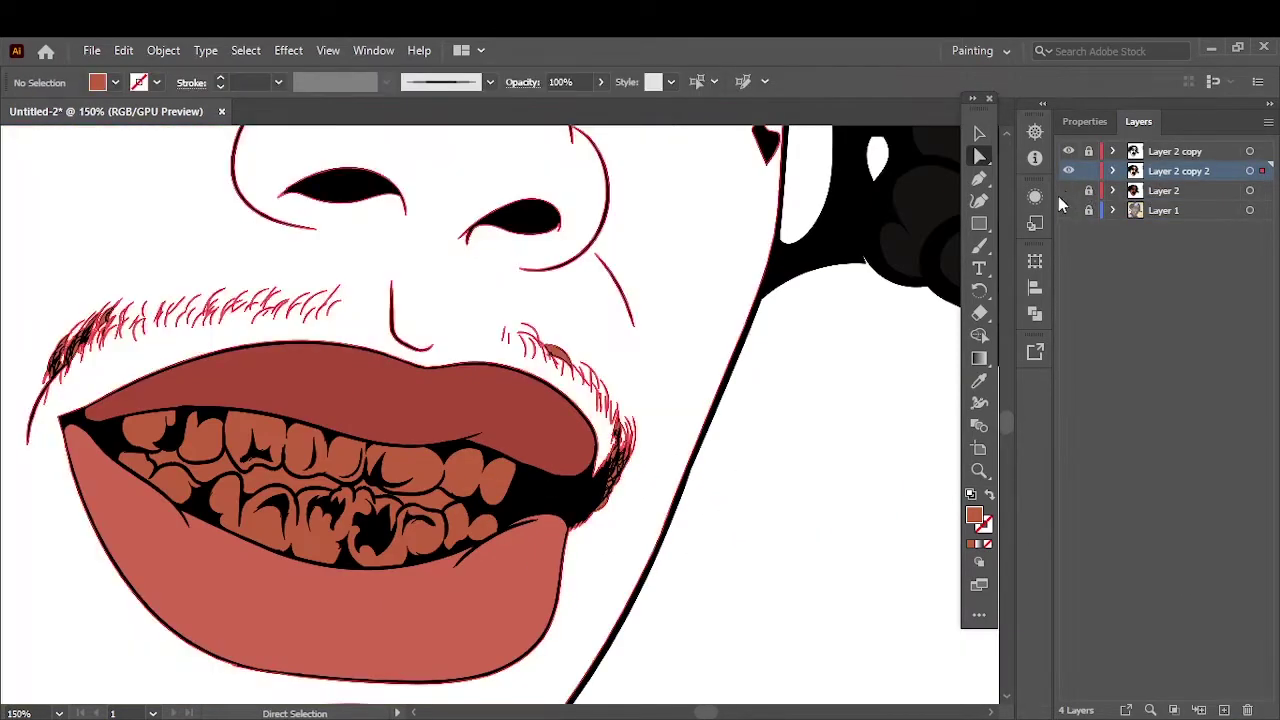
Step: Undo the layer changes, then redo to restore Layer 2 copy 2
key("ctrl+z")
key("v")
key("ctrl+z")
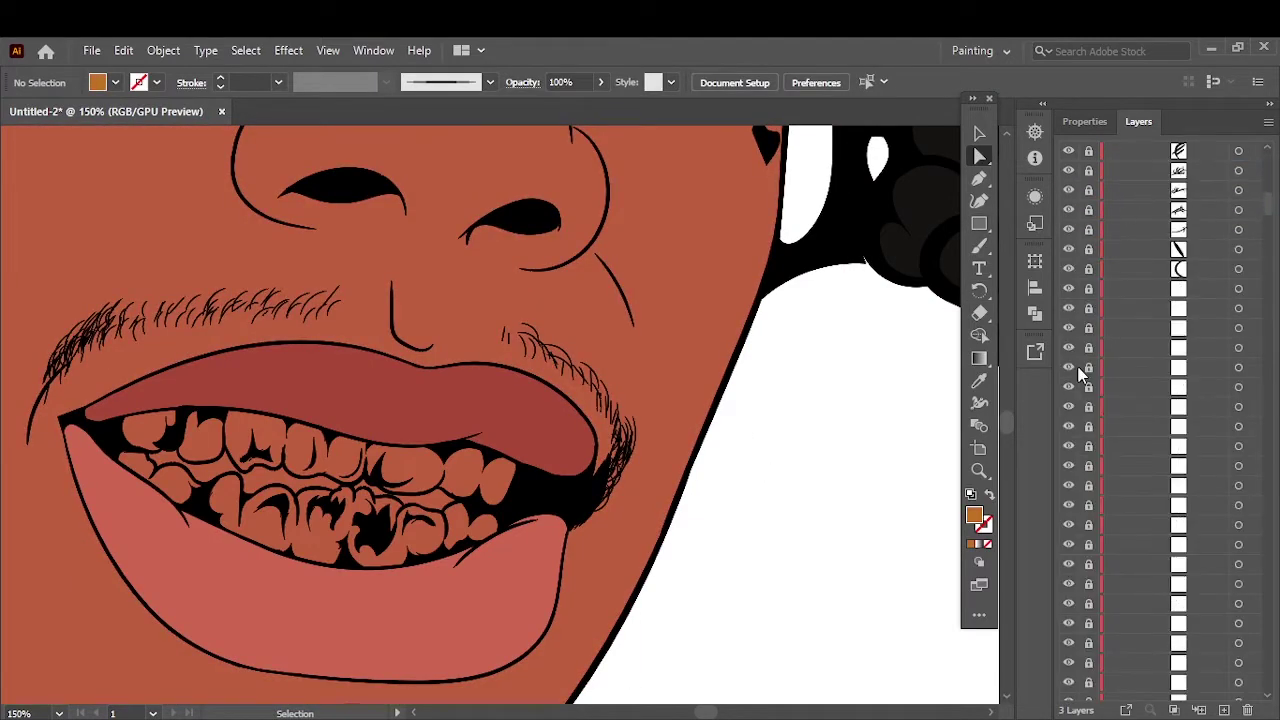
scroll(1110, 330, "up", 5)
left_click(1112, 171)
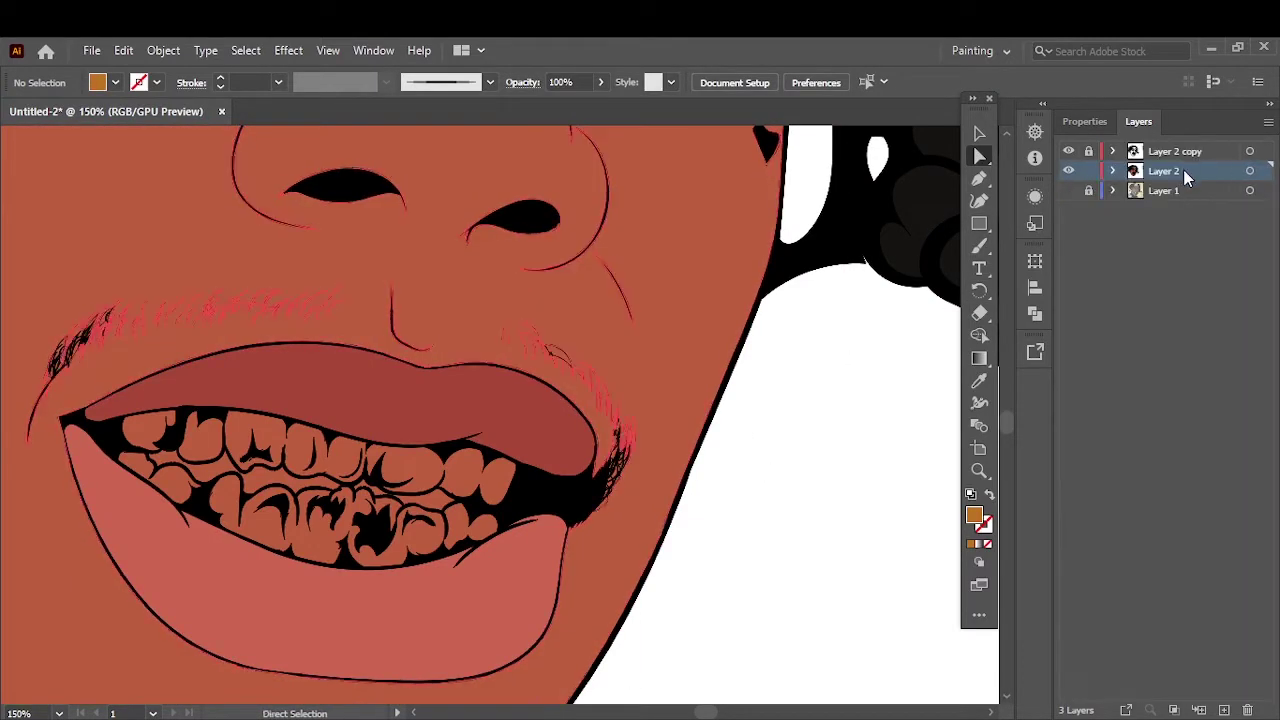
key("ctrl+shift+z")
key("ctrl+shift+z")
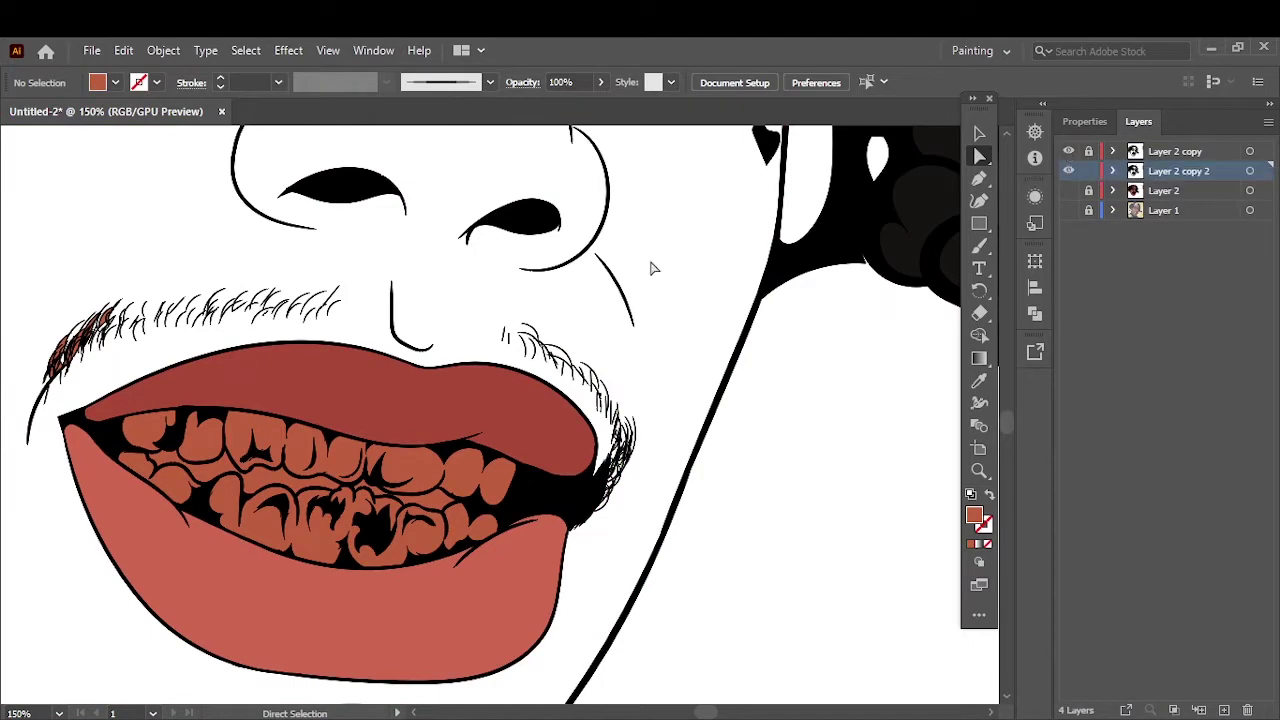
scroll(650, 268, "down", 2)
Step: Enter the teeth group and bring up its fill colour chooser
key("ctrl+z")
scroll(350, 450, "up", 4)
double_click(350, 330)
double_click(974, 515)
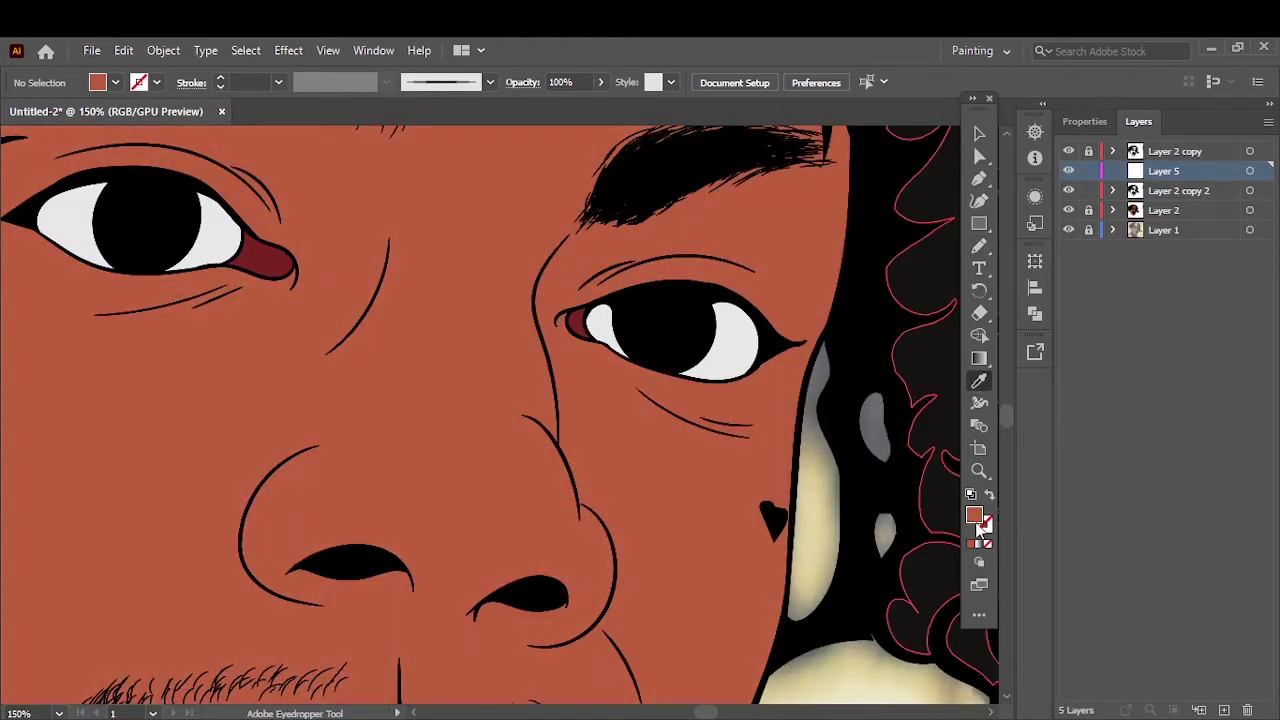
Step: Move Layer 5 below Layer 2 copy 2 and set the darker skin fill for the Pencil
left_click_drag(1190, 195, 1190, 200)
double_click(974, 515)
left_click(1128, 248)
key("n")
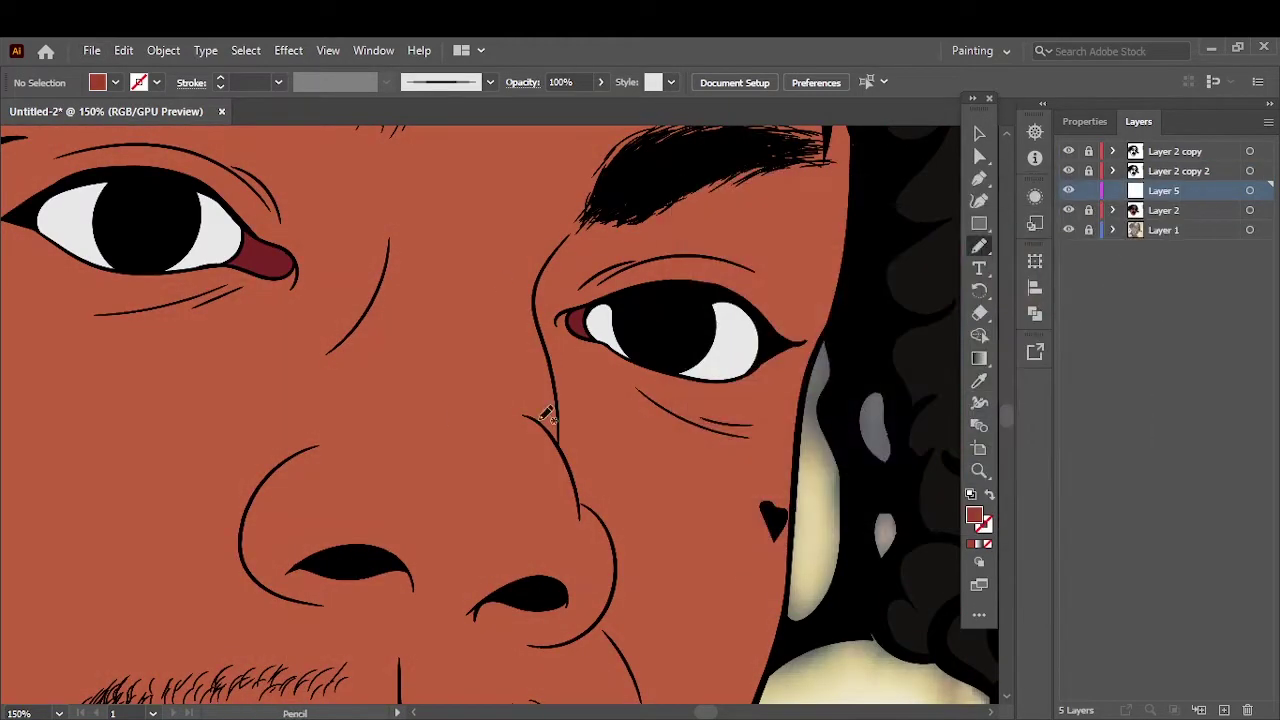
double_click(974, 515)
left_click(1128, 248)
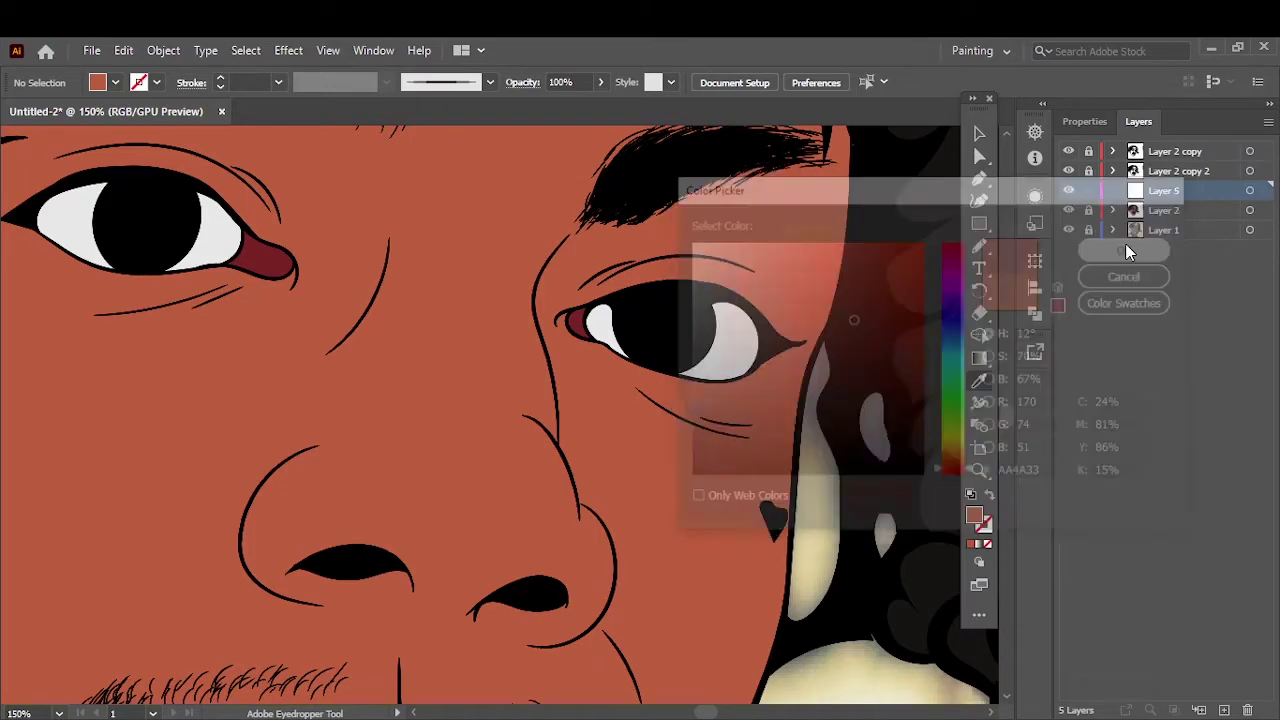
double_click(974, 515)
key("Return")
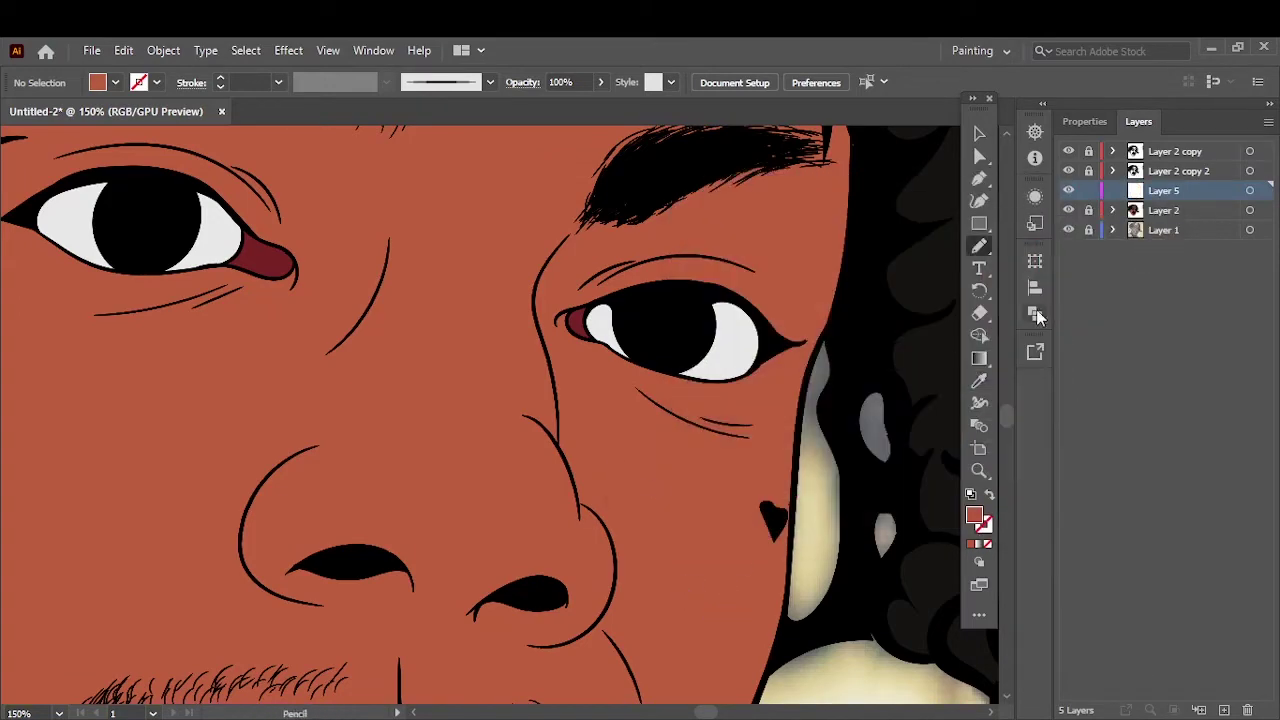
left_click(1068, 210)
scroll(690, 155, "up", 1)
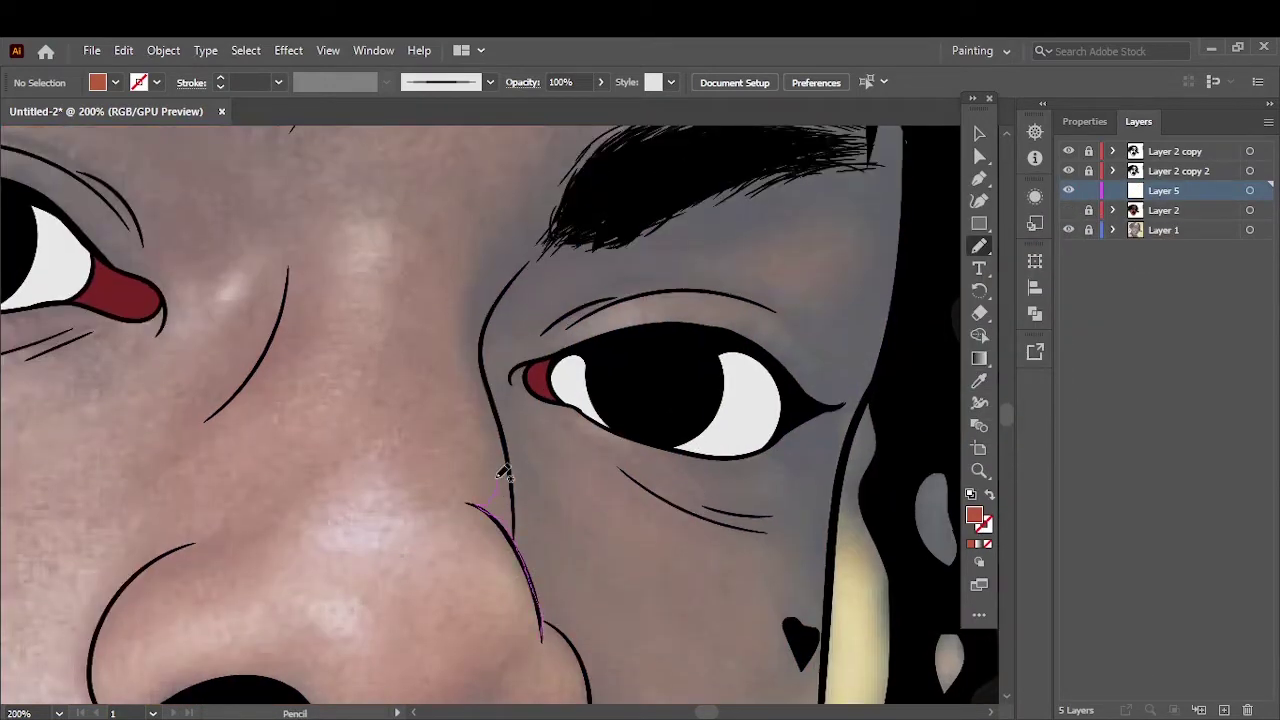
Step: Draw skin shapes beside the nose and eye and around the brow and temple
left_click_drag(646, 476, 650, 480)
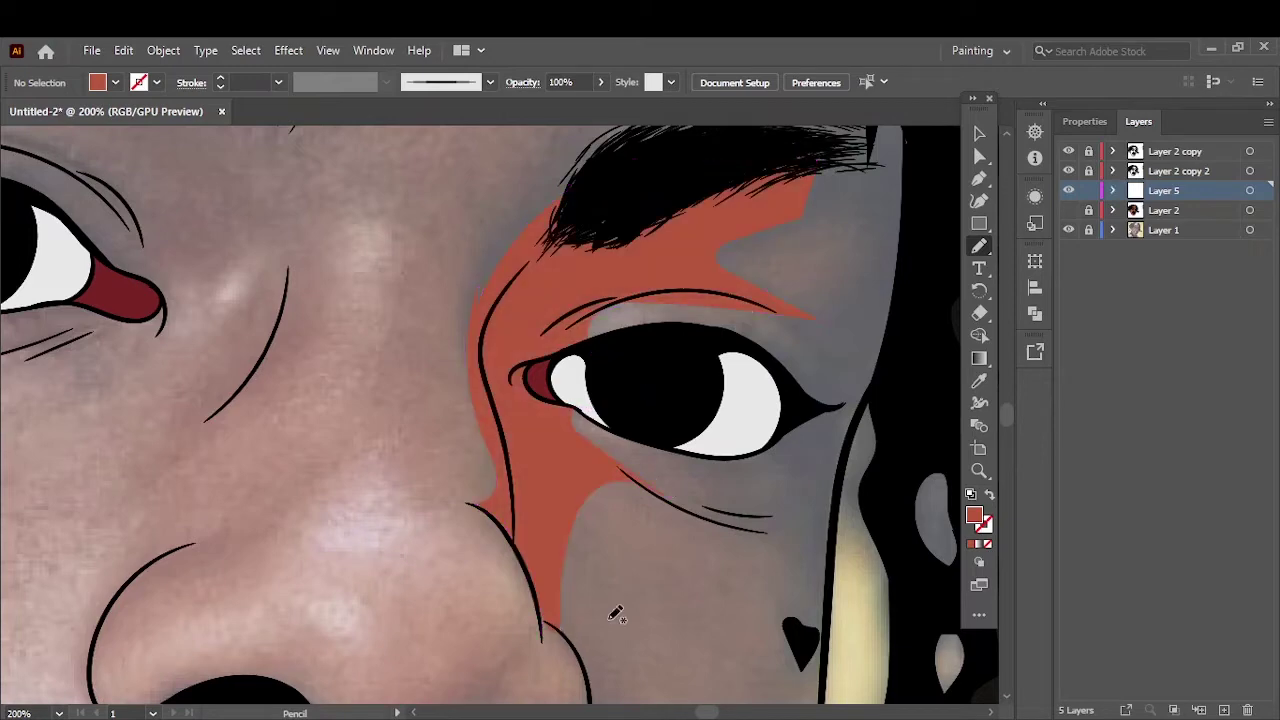
left_click(1068, 210)
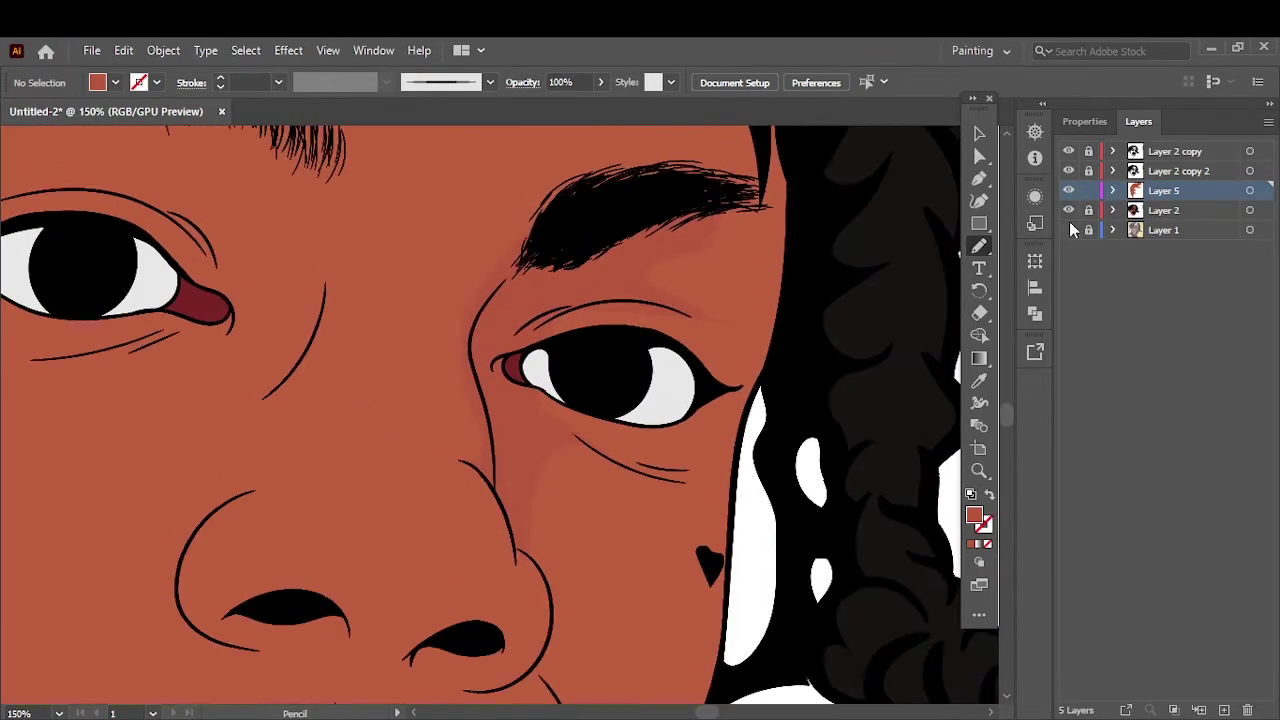
left_click(1068, 230)
left_click(1068, 210)
scroll(718, 271, "up", 1)
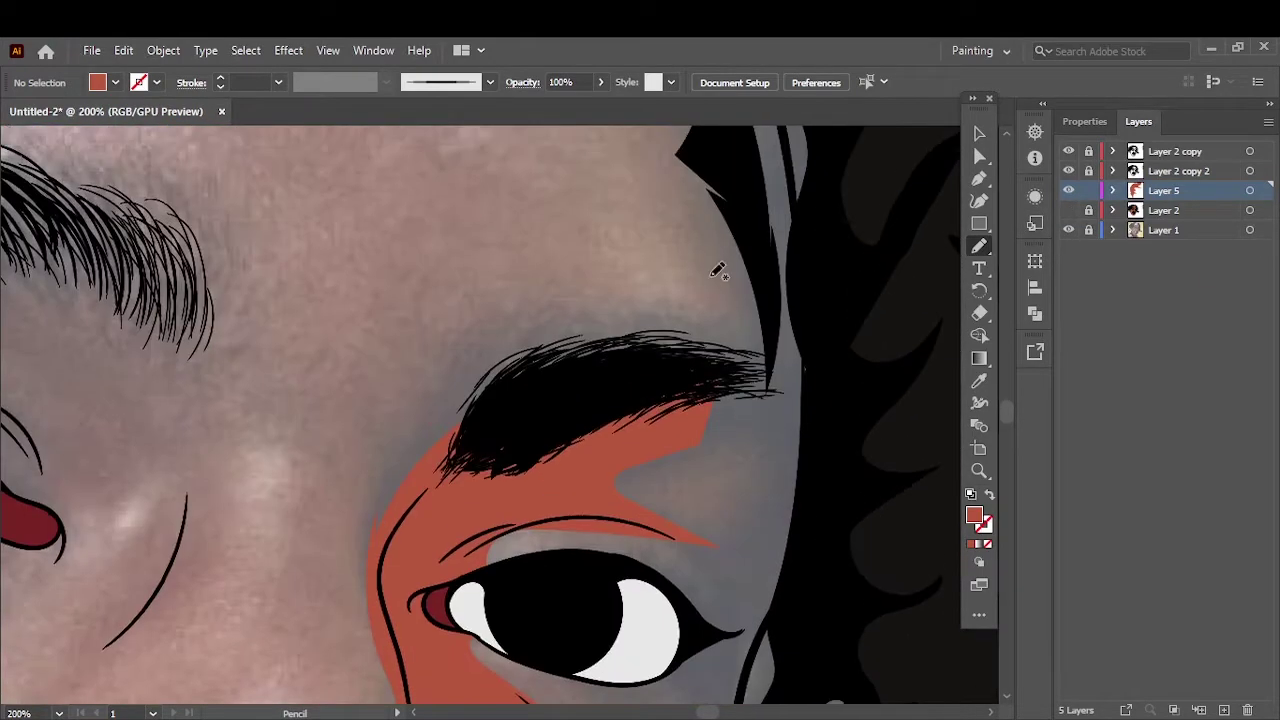
left_click_drag(620, 320, 738, 445)
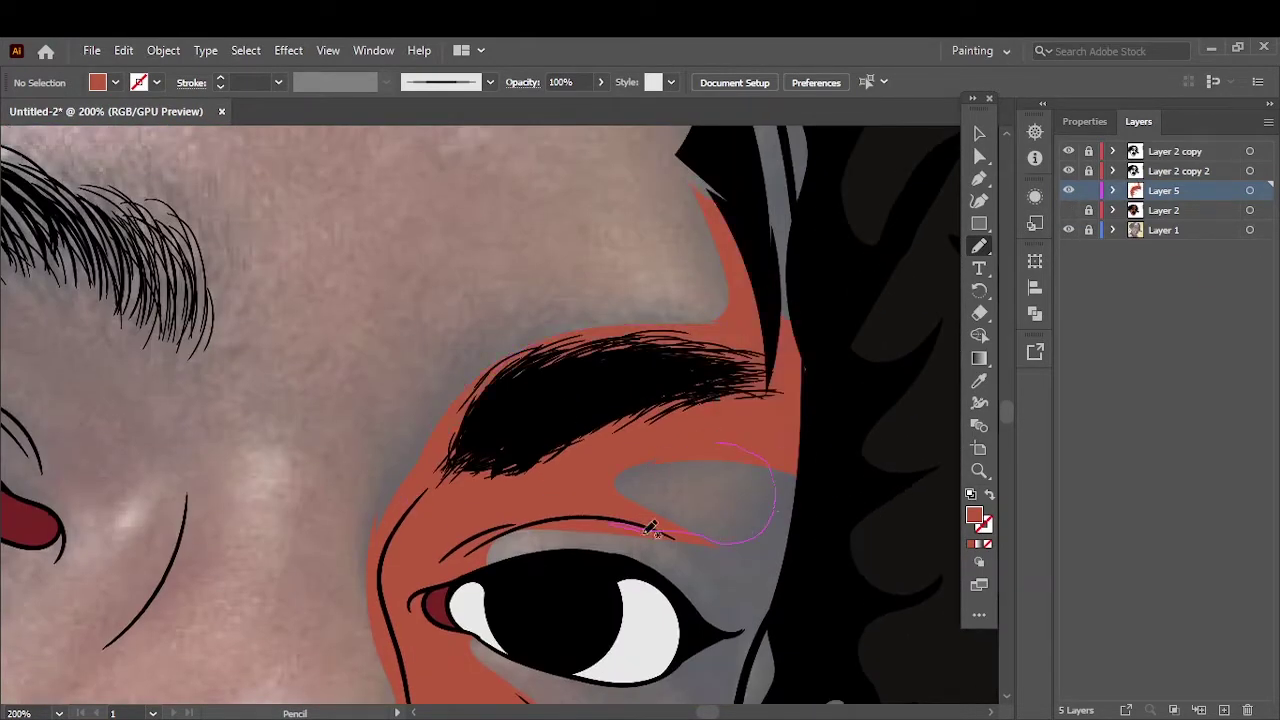
left_click_drag(752, 626, 758, 632)
key("ctrl+0")
left_click(1068, 210)
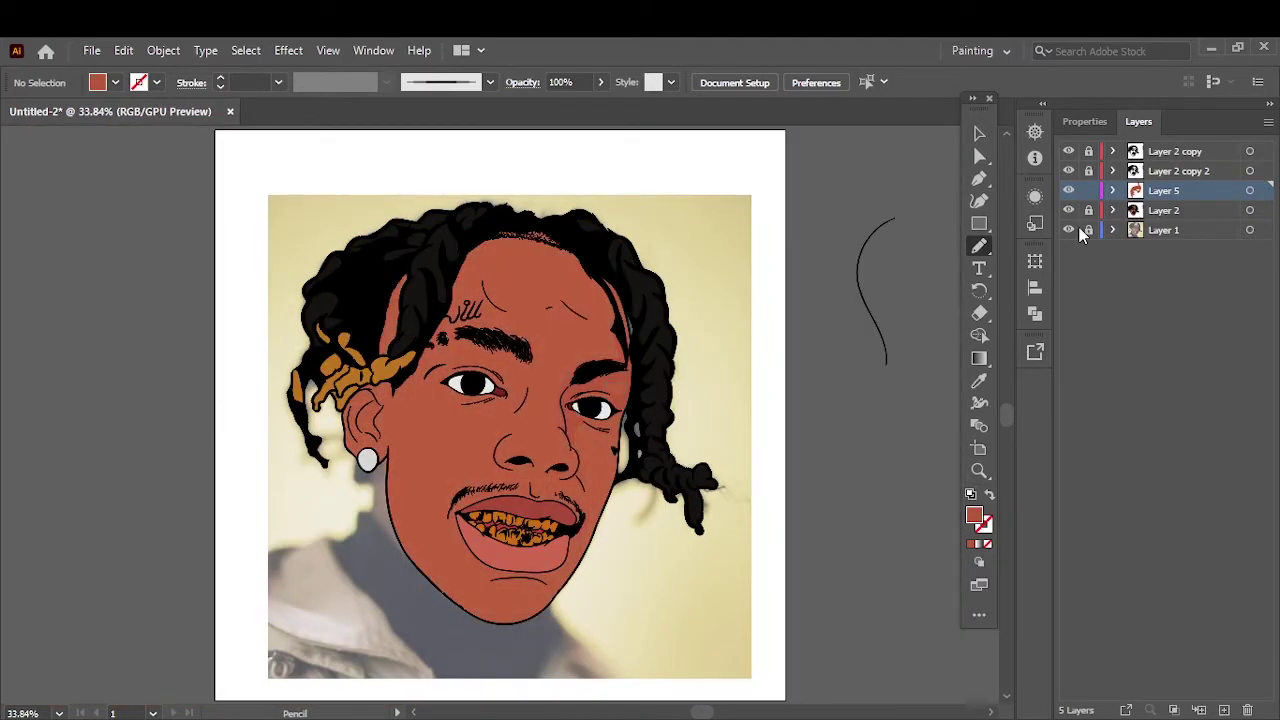
key("ctrl+1")
left_click(1068, 210)
scroll(620, 200, "up", 2)
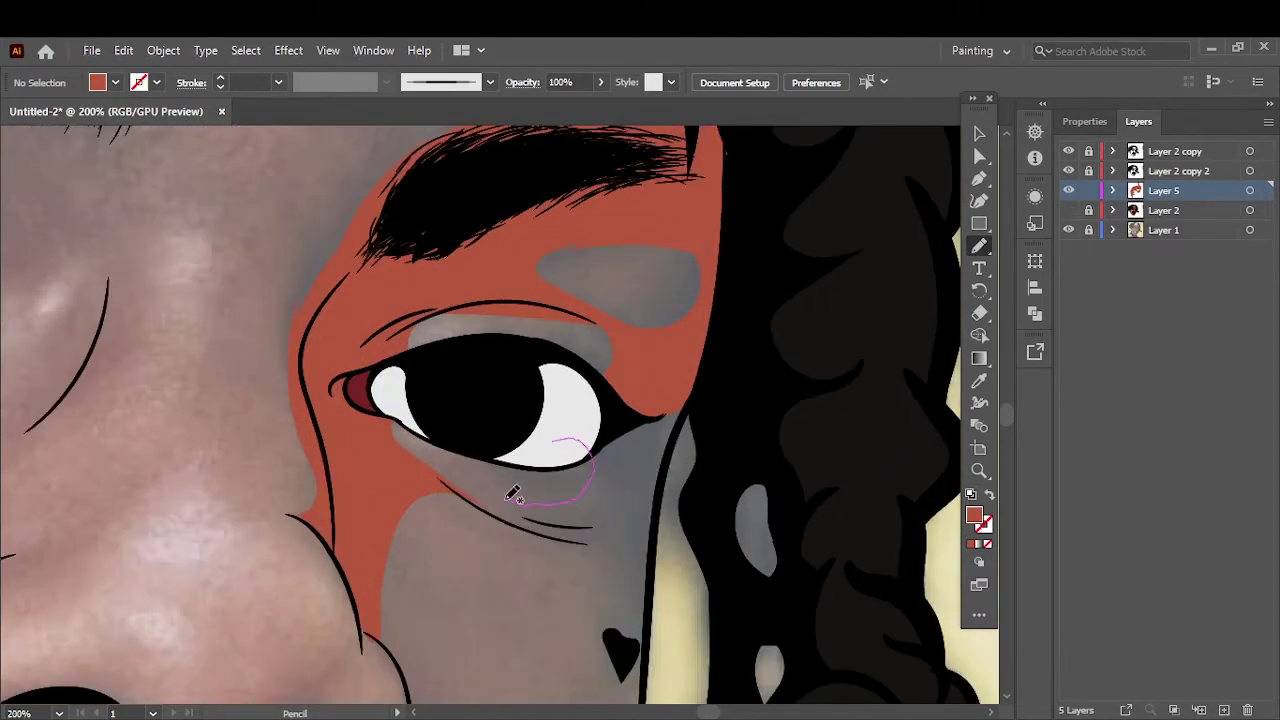
Step: Draw skin shapes over the cheek below the eye and along the temple
left_click_drag(690, 410, 688, 414)
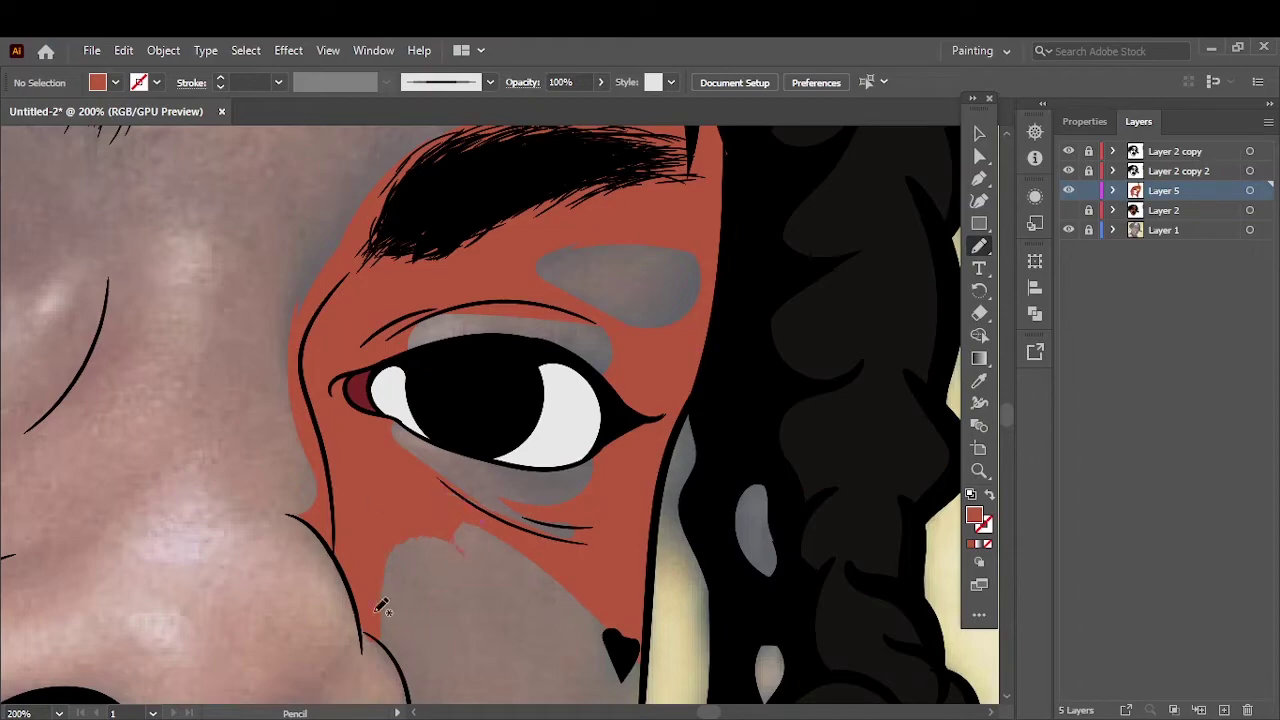
key("ctrl+0")
scroll(483, 265, "up", 4)
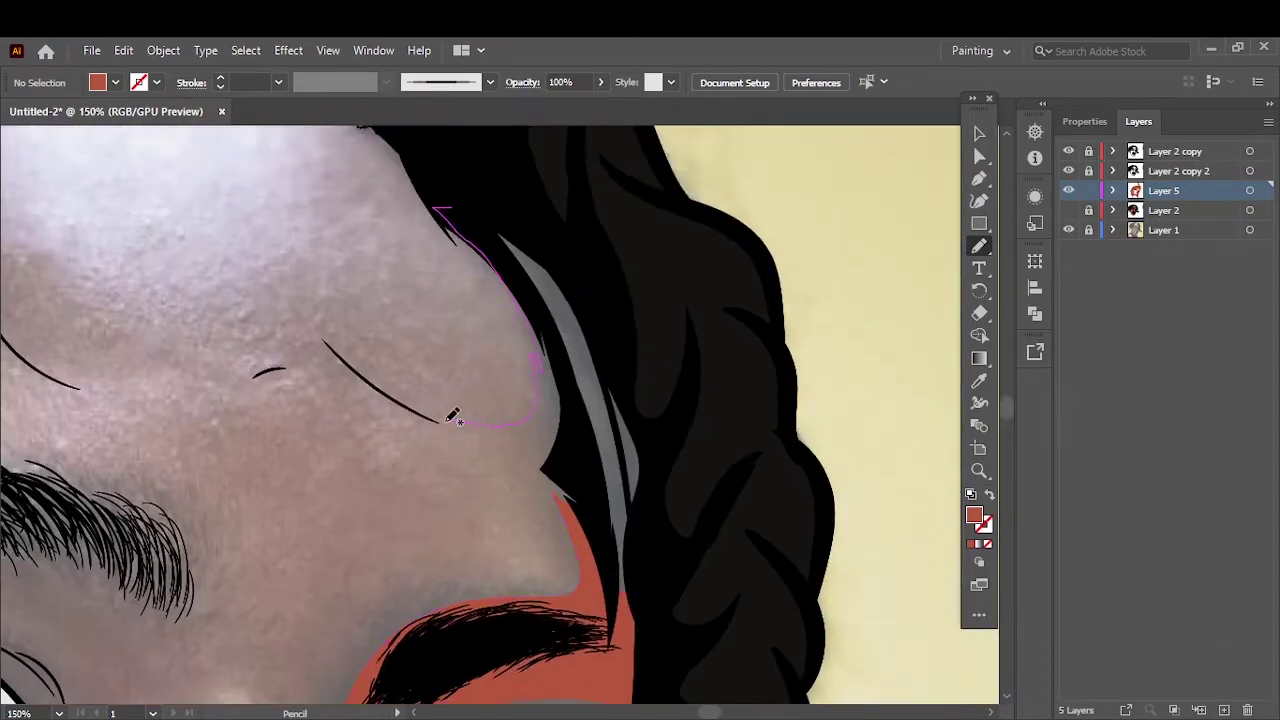
left_click_drag(636, 508, 636, 510)
key("ctrl+0")
left_click(1068, 210)
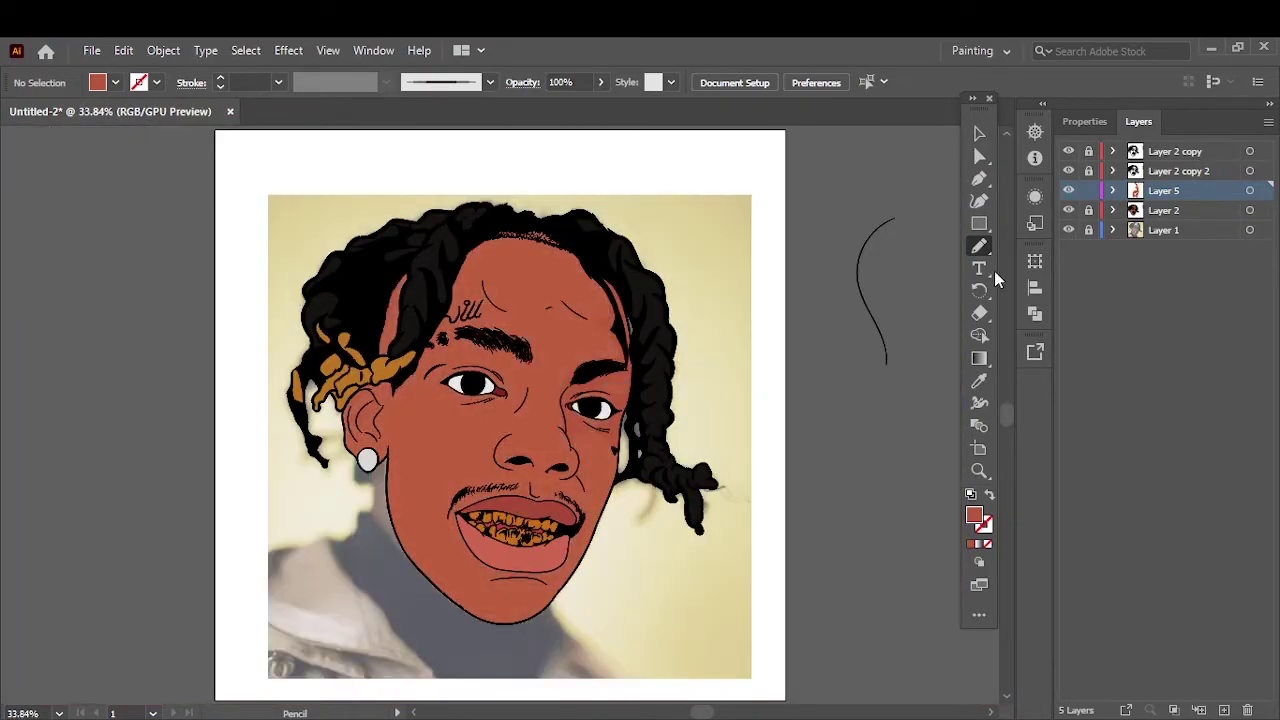
scroll(672, 360, "up", 4)
scroll(432, 447, "up", 1)
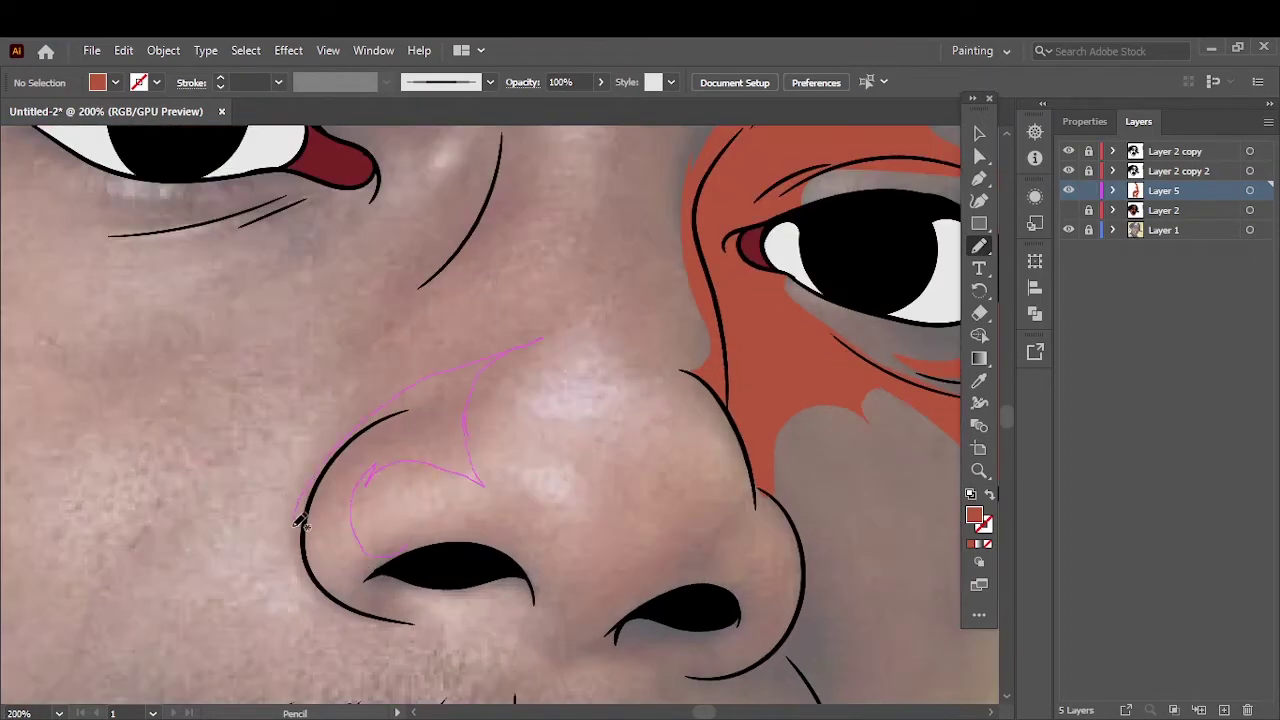
Step: Draw skin shapes around the left nostril and along the right side of the nose
left_click_drag(298, 521, 475, 548)
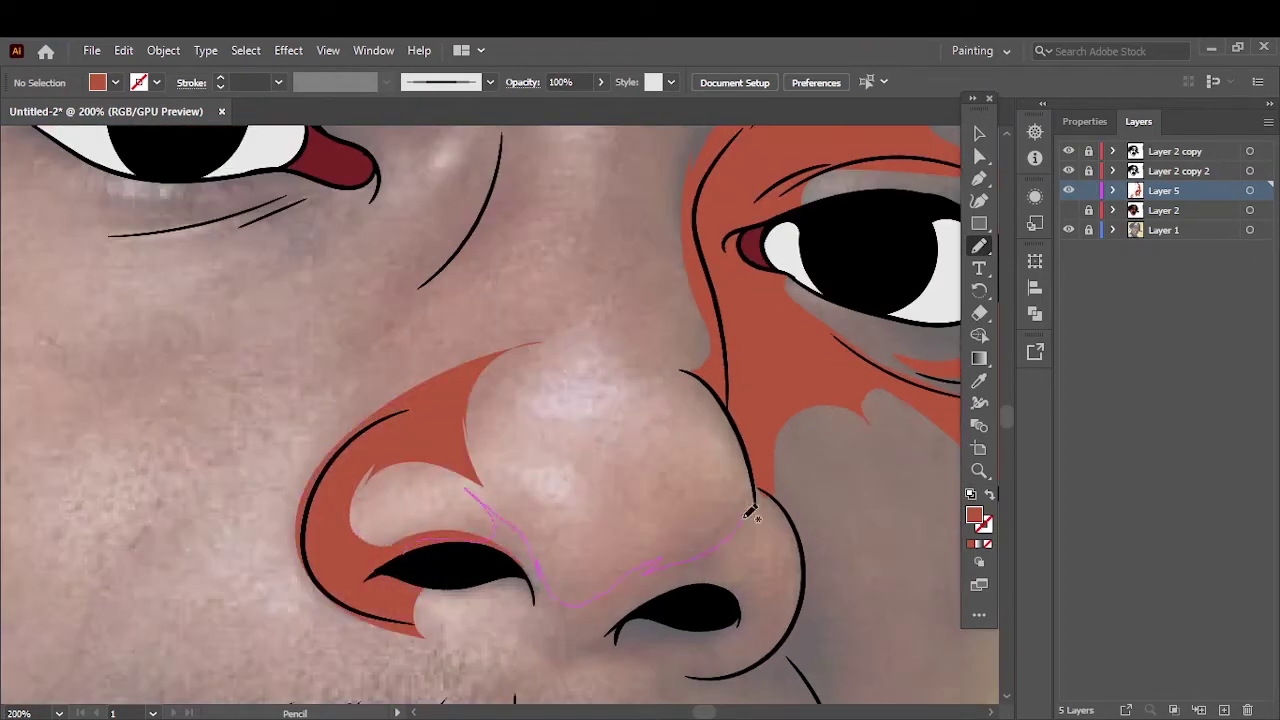
left_click_drag(572, 655, 497, 571)
key("ctrl+0")
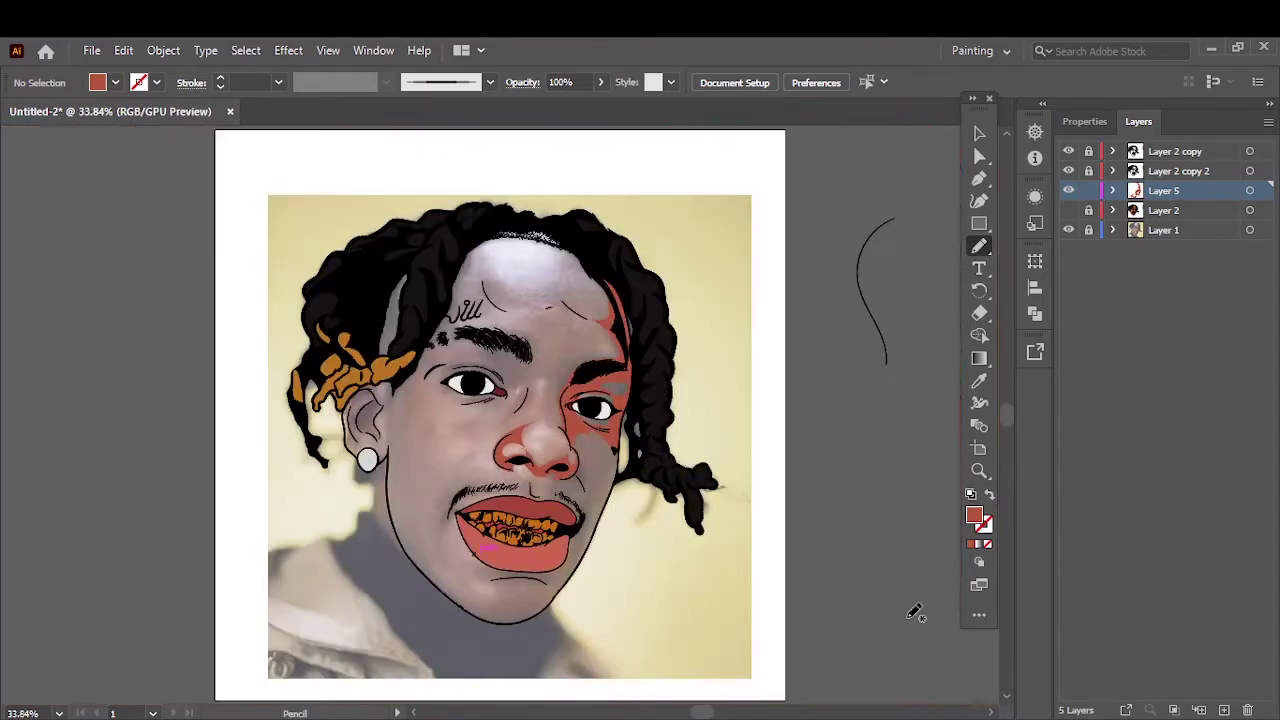
left_click(1068, 210)
left_click(1068, 230)
key("ctrl+1")
left_click(1068, 210)
left_click(1068, 230)
scroll(512, 465, "up", 1)
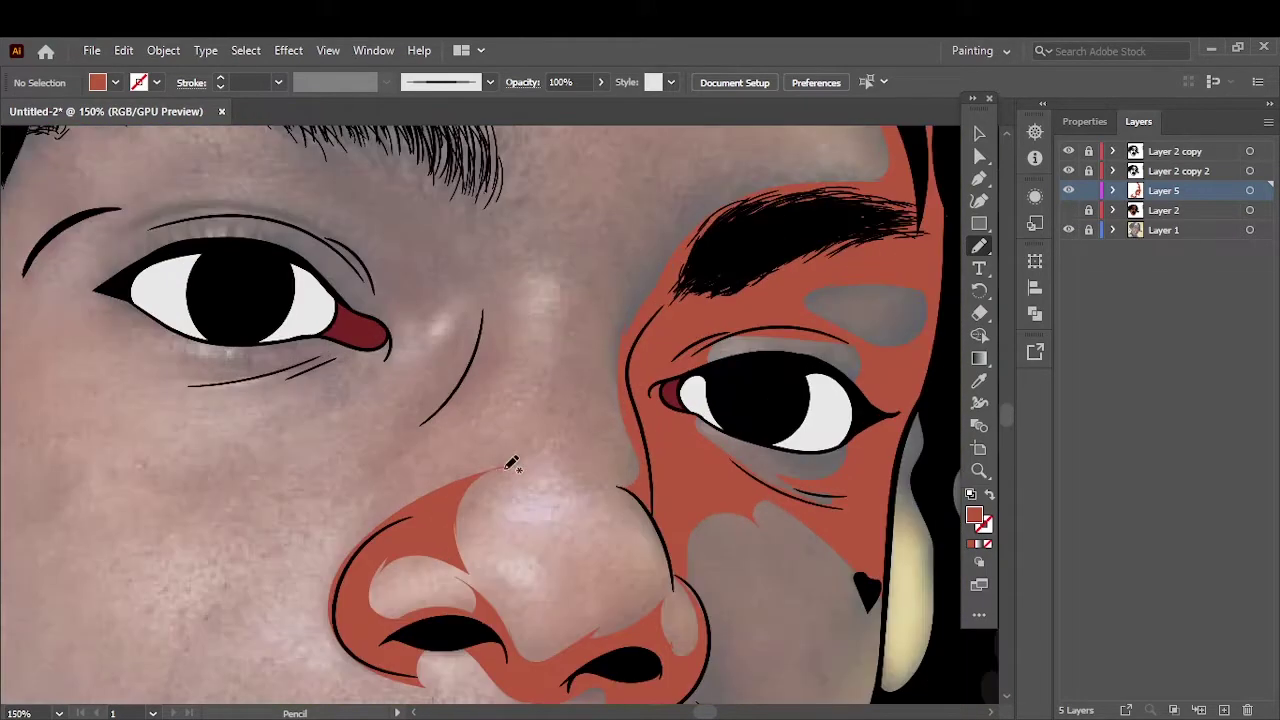
Step: Close the skin shapes over the nose and the cheek below it
left_click_drag(342, 403, 519, 473)
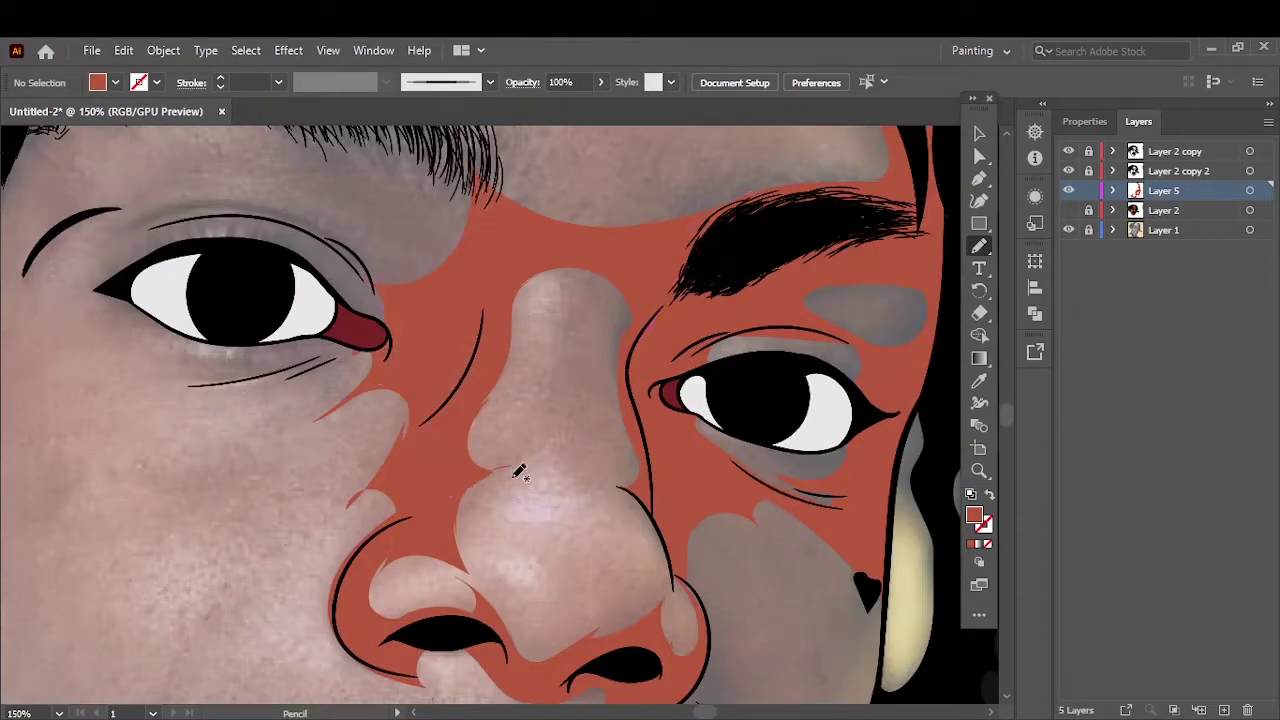
key("ctrl+0")
left_click(1068, 210)
left_click(1068, 230)
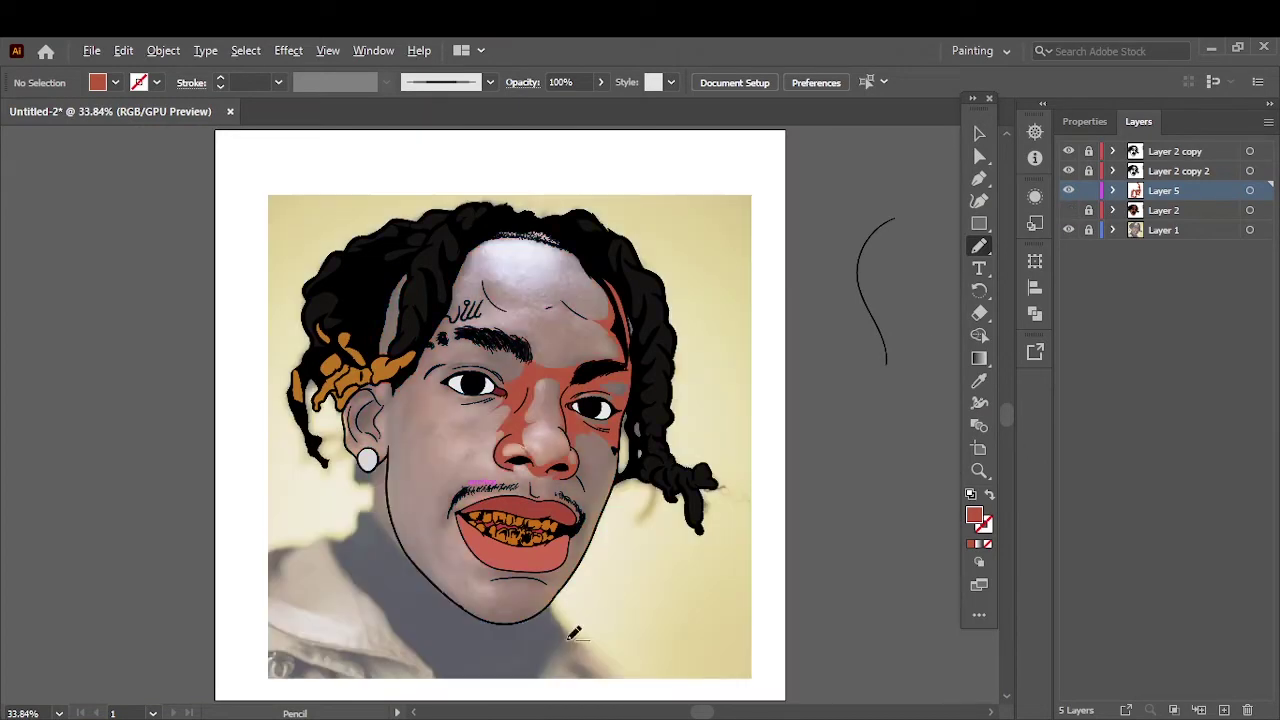
scroll(672, 363, "up", 3)
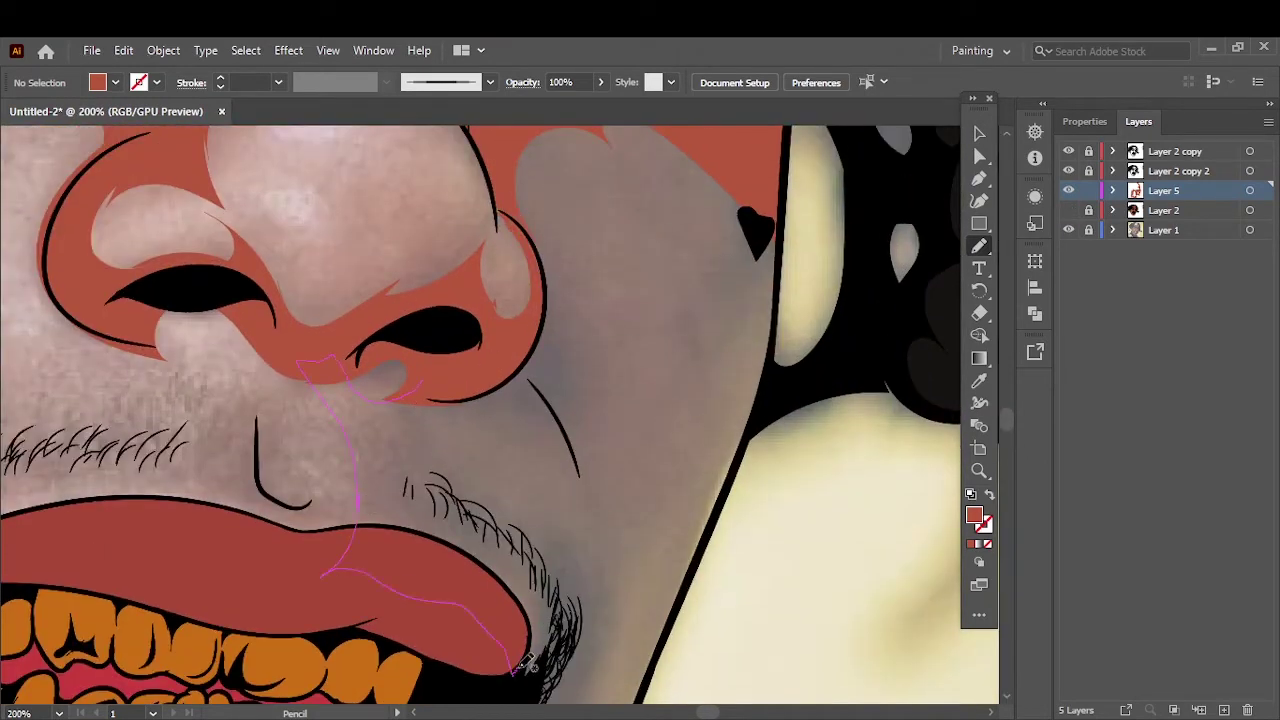
left_click_drag(588, 400, 426, 352)
key("ctrl+0")
scroll(440, 235, "up", 2)
Step: Draw skin shapes along the right jaw and over the chin
left_click_drag(431, 232, 480, 250)
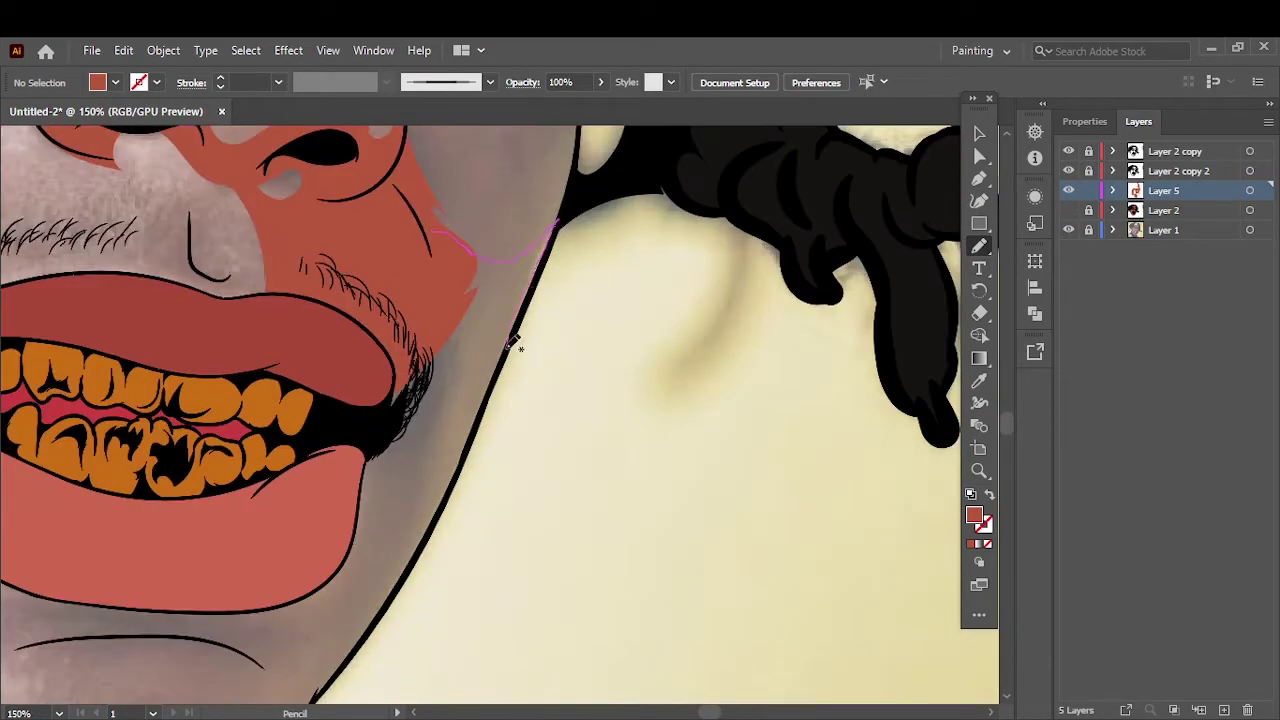
left_click_drag(395, 600, 395, 602)
scroll(560, 250, "up", 2)
mouse_move(545, 160)
left_mouse_down()
mouse_move(567, 302)
mouse_move(590, 316)
left_mouse_up()
key("ctrl+0")
scroll(560, 408, "up", 3)
left_click_drag(575, 409, 487, 404)
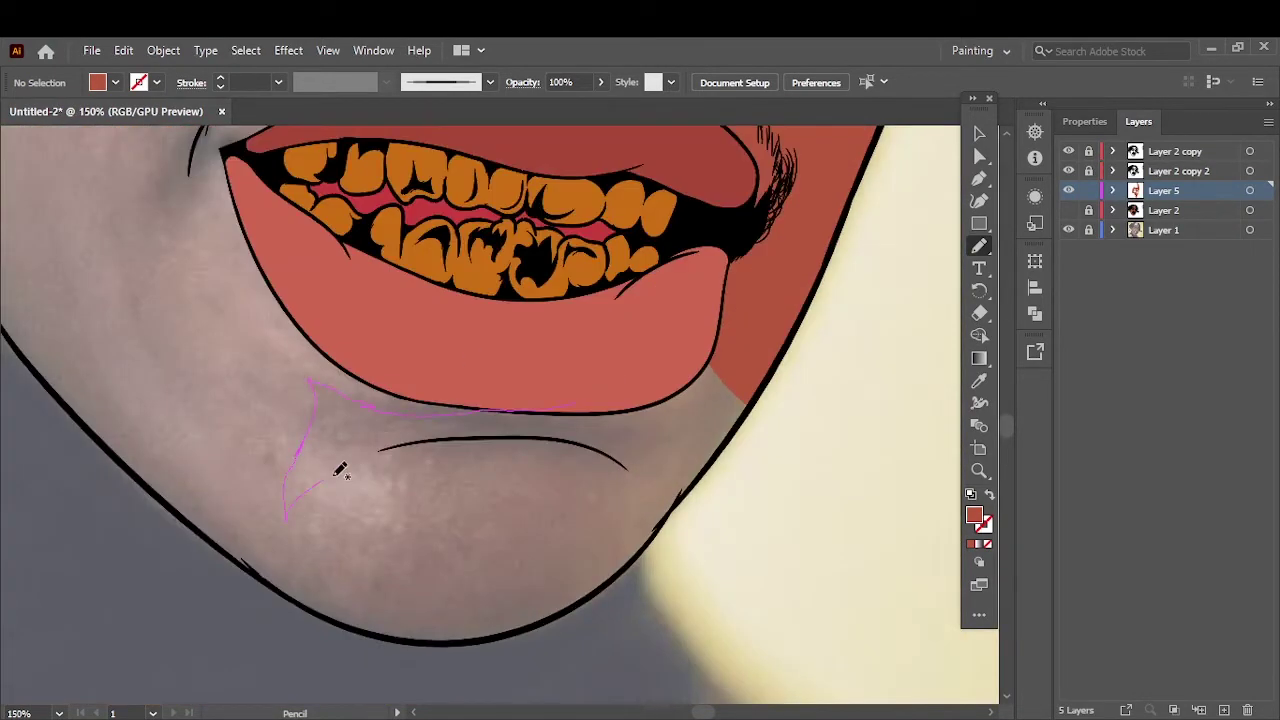
left_click_drag(577, 600, 572, 604)
key("ctrl+0")
scroll(490, 430, "up", 2)
Step: Cover the forehead with skin shapes, redrawing one misplaced shape
left_click_drag(578, 452, 488, 432)
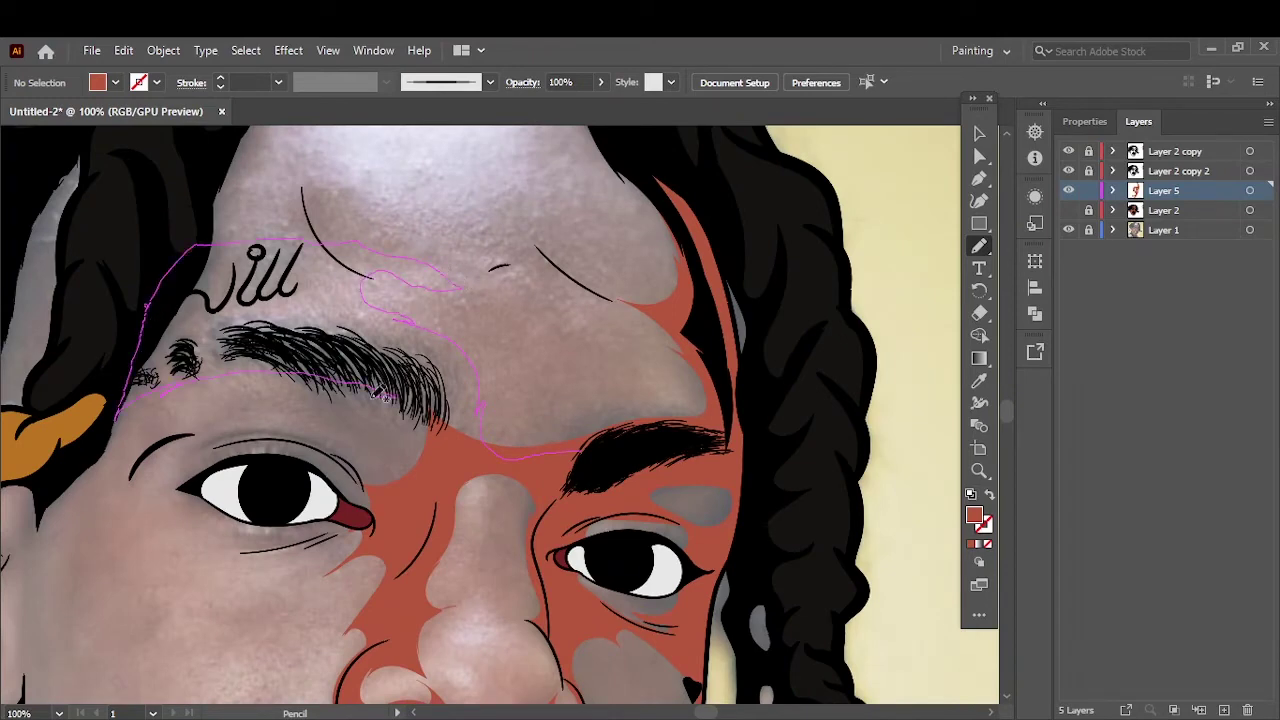
left_click_drag(385, 397, 386, 398)
key("ctrl+z")
left_click_drag(525, 461, 484, 440)
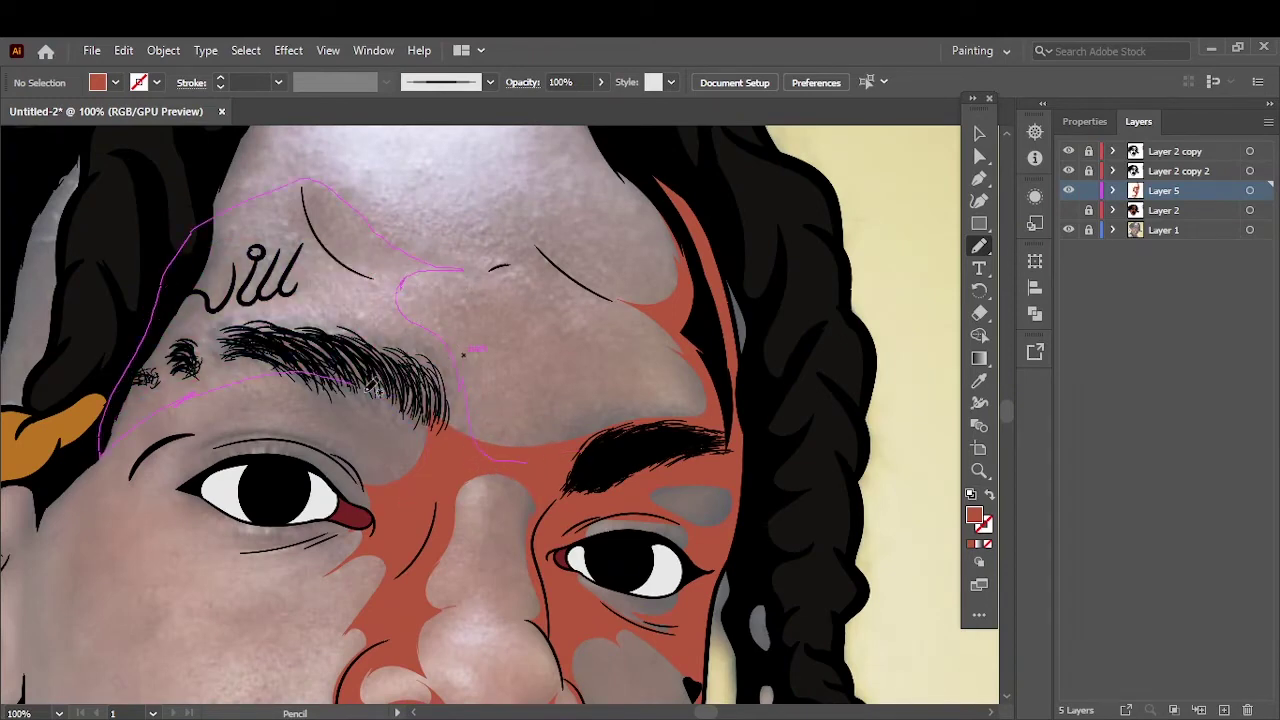
left_click_drag(476, 348, 476, 348)
key("ctrl+0")
scroll(440, 260, "up", 2)
mouse_move(447, 226)
left_mouse_down()
mouse_move(433, 282)
mouse_move(762, 352)
left_mouse_up()
left_click_drag(843, 410, 845, 412)
key("ctrl+0")
Step: Toggle Layer 2 and the reference photo to check the skin coverage
left_click(1068, 210)
left_click(1068, 230)
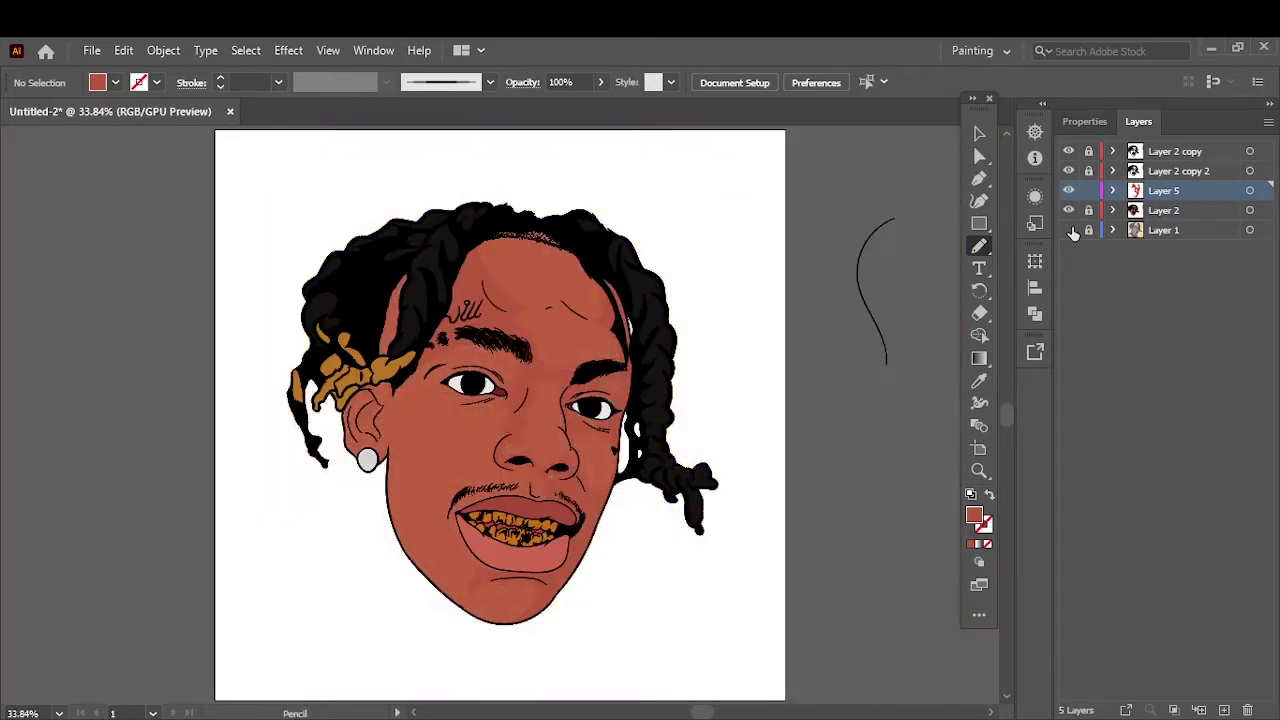
left_click(1068, 210)
left_click(1068, 230)
scroll(400, 300, "up", 3)
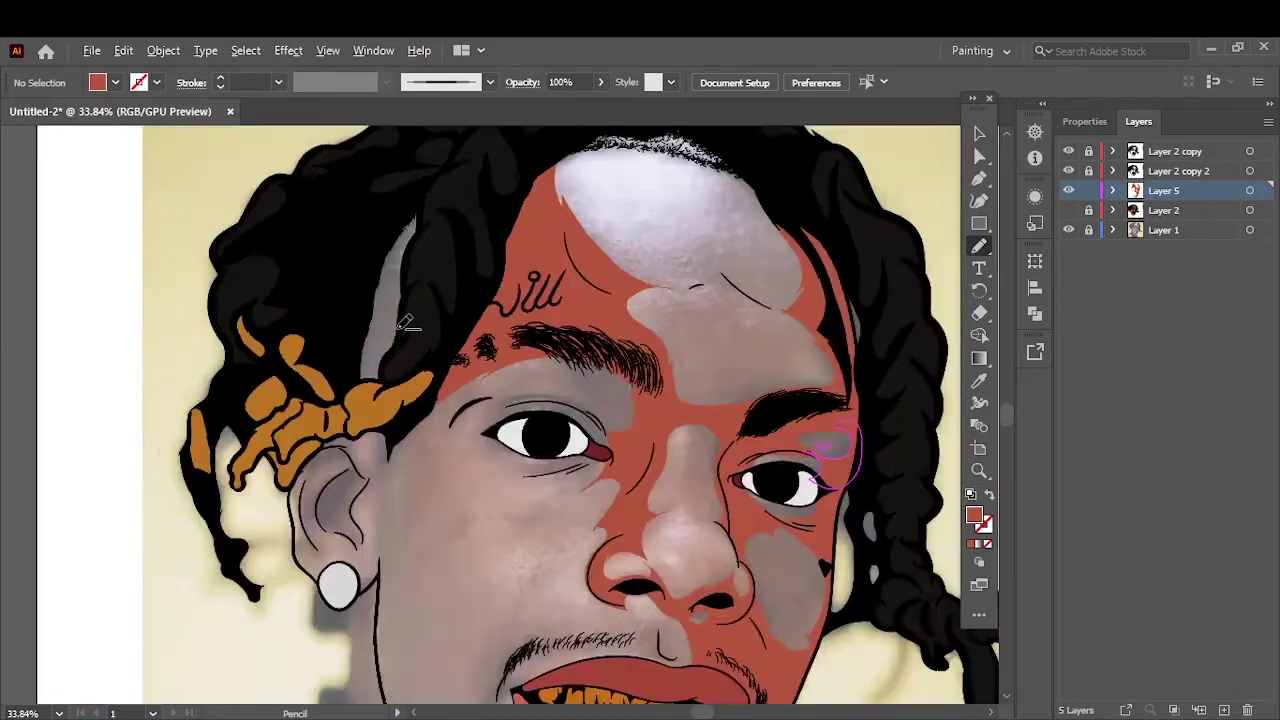
scroll(400, 300, "up", 3)
Step: Fill the outer ear, inner ear and lower ear behind the earring with brown skin shapes
key("ctrl+0")
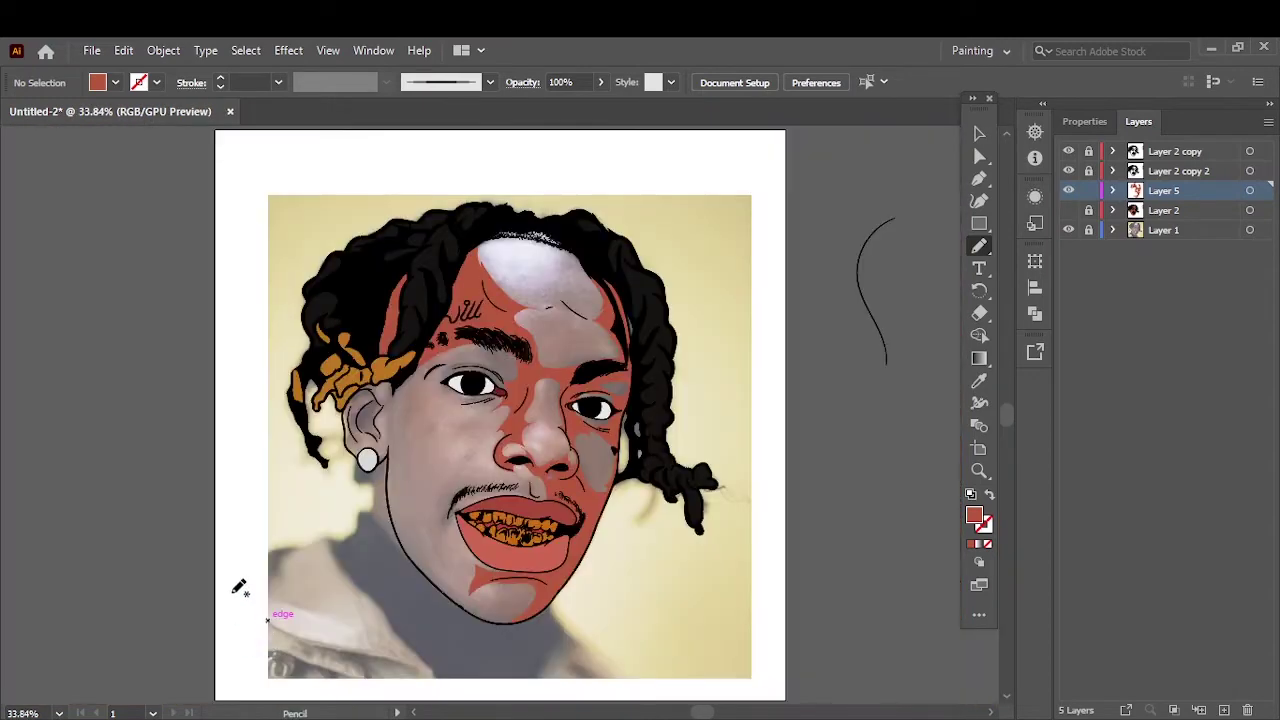
scroll(472, 327, "up", 3)
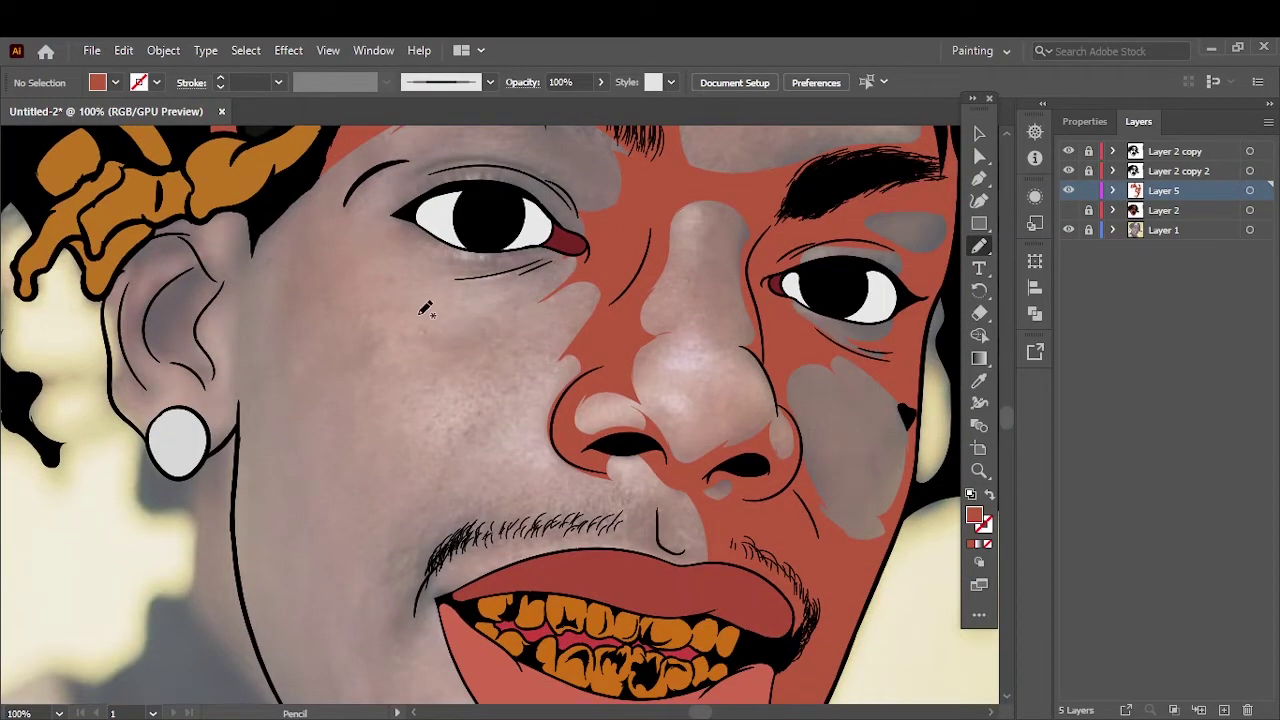
scroll(215, 338, "up", 3)
scroll(193, 242, "up", 1)
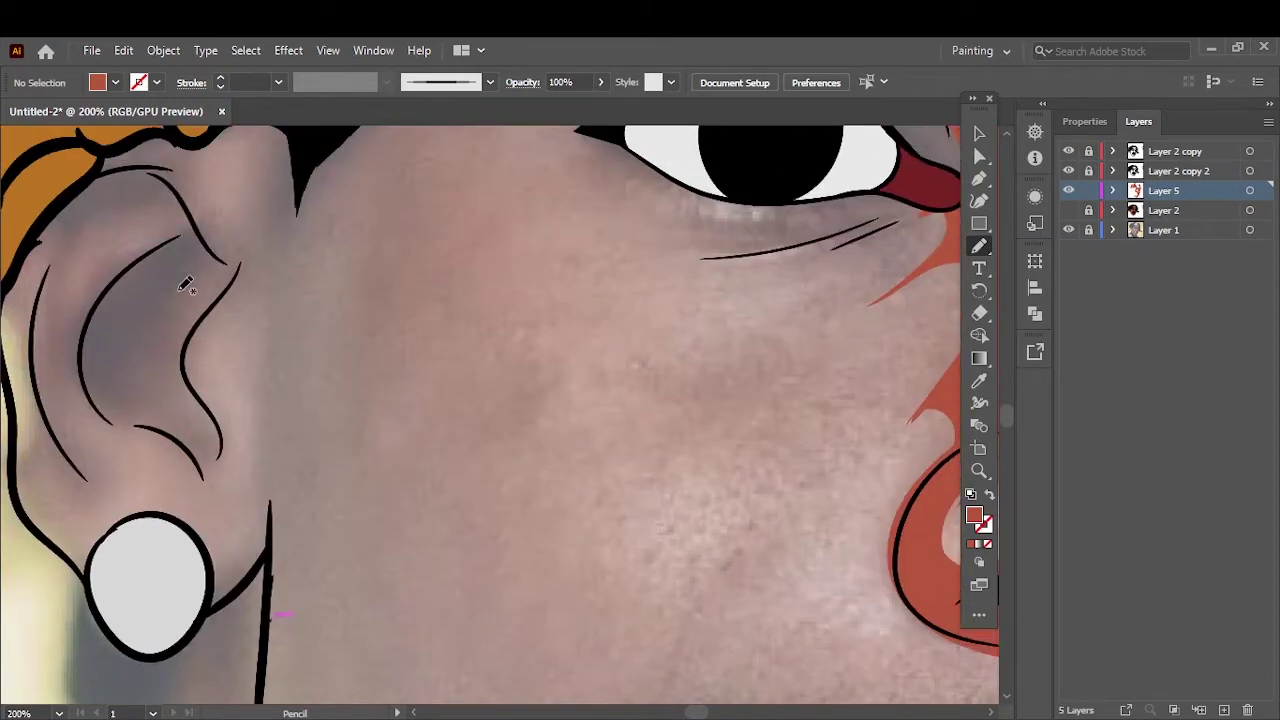
scroll(165, 295, "left", 1)
scroll(200, 380, "left", 1)
scroll(290, 480, "up", 1)
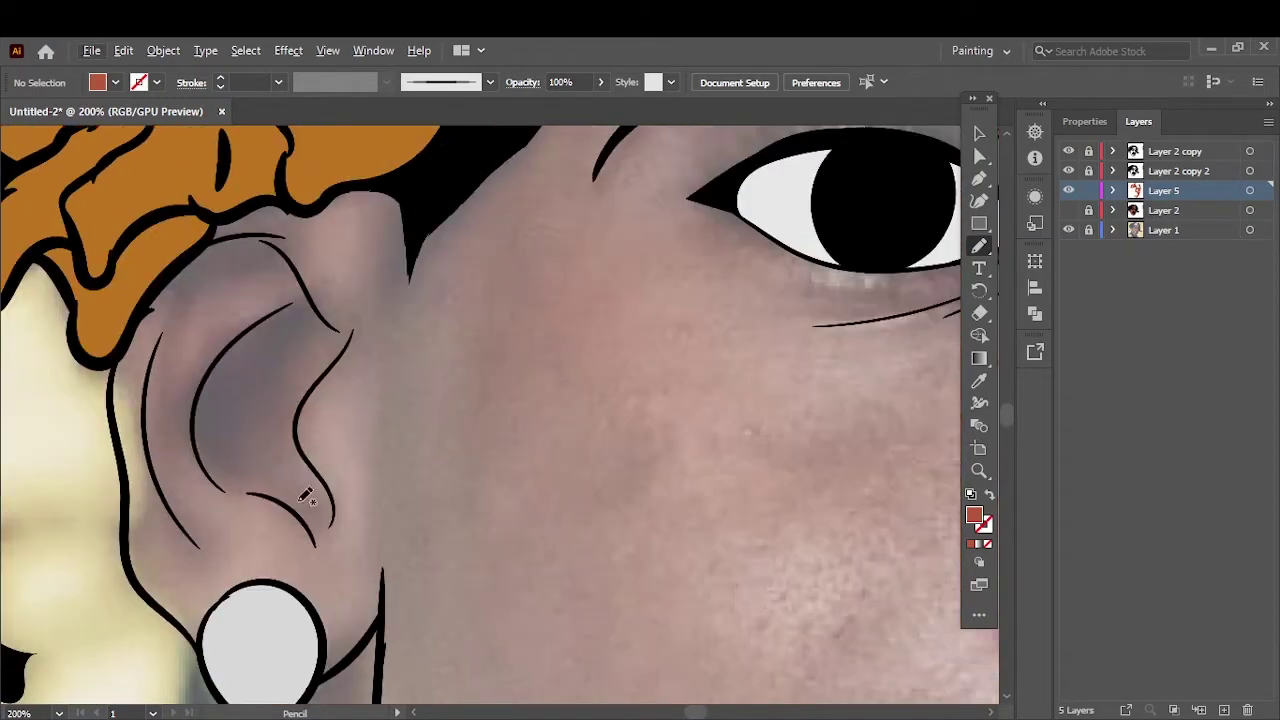
left_click_drag(214, 550, 207, 547)
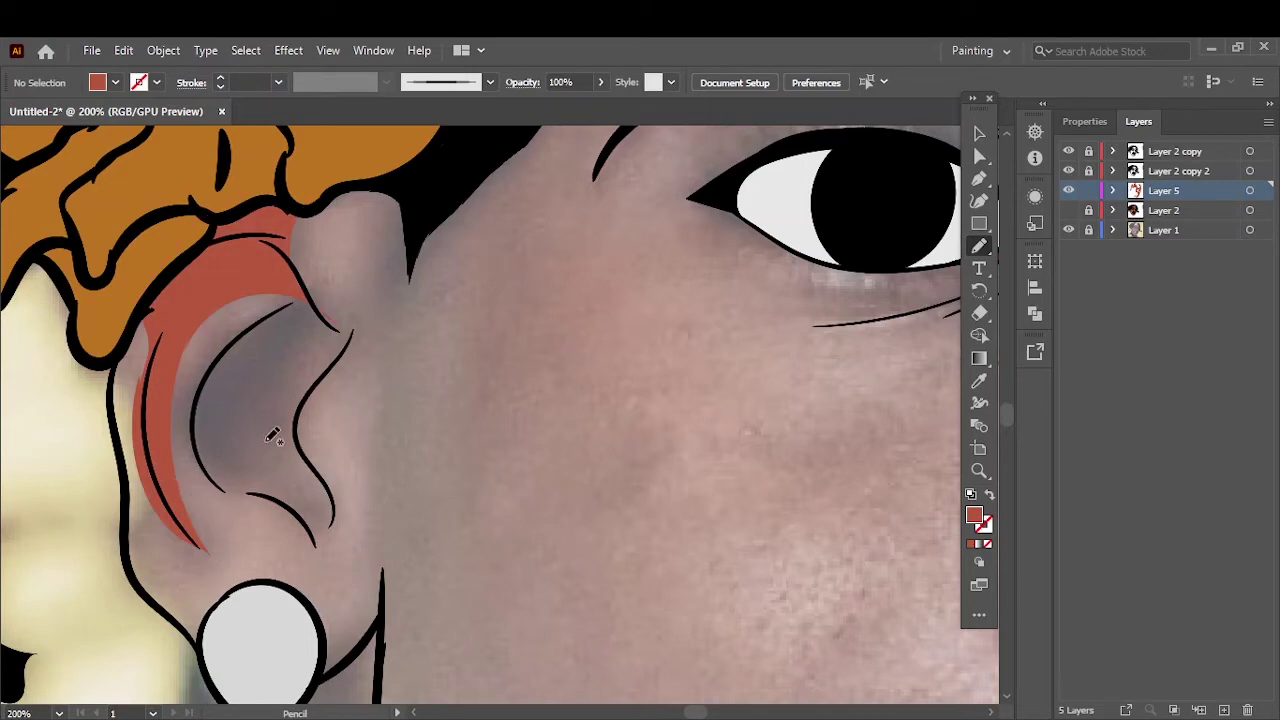
left_click_drag(365, 333, 264, 372)
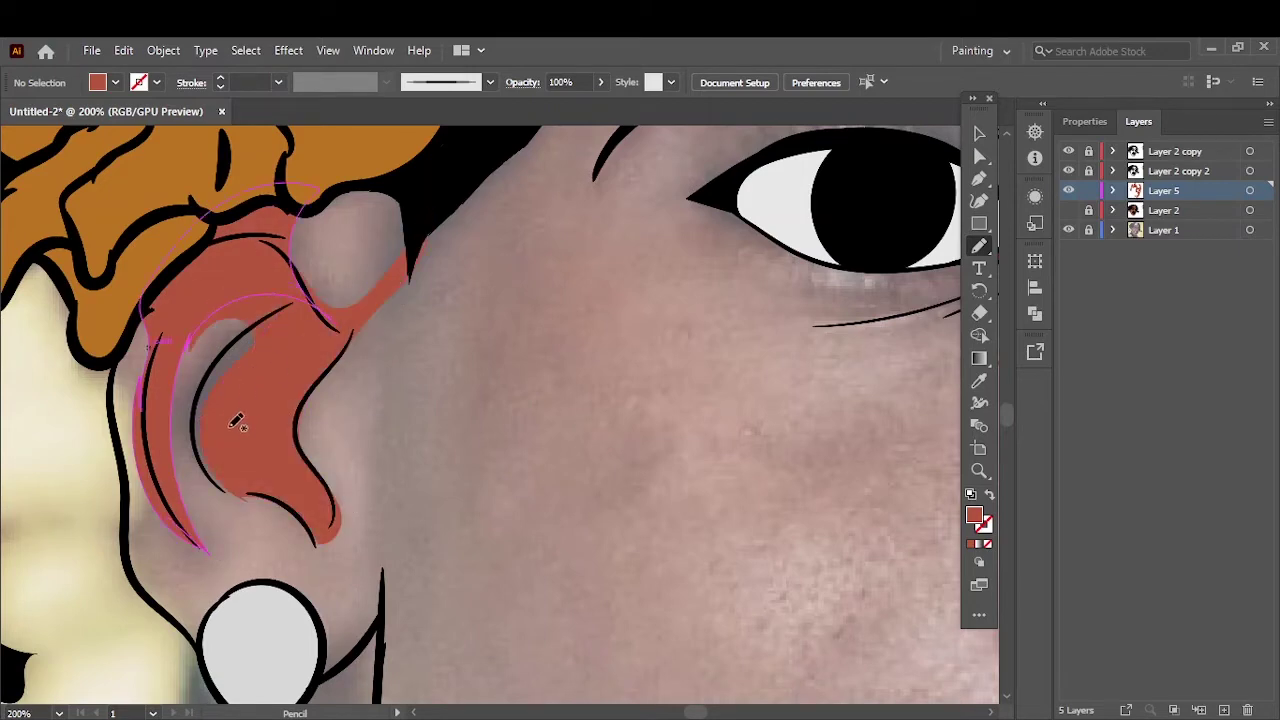
scroll(293, 472, "down", 2)
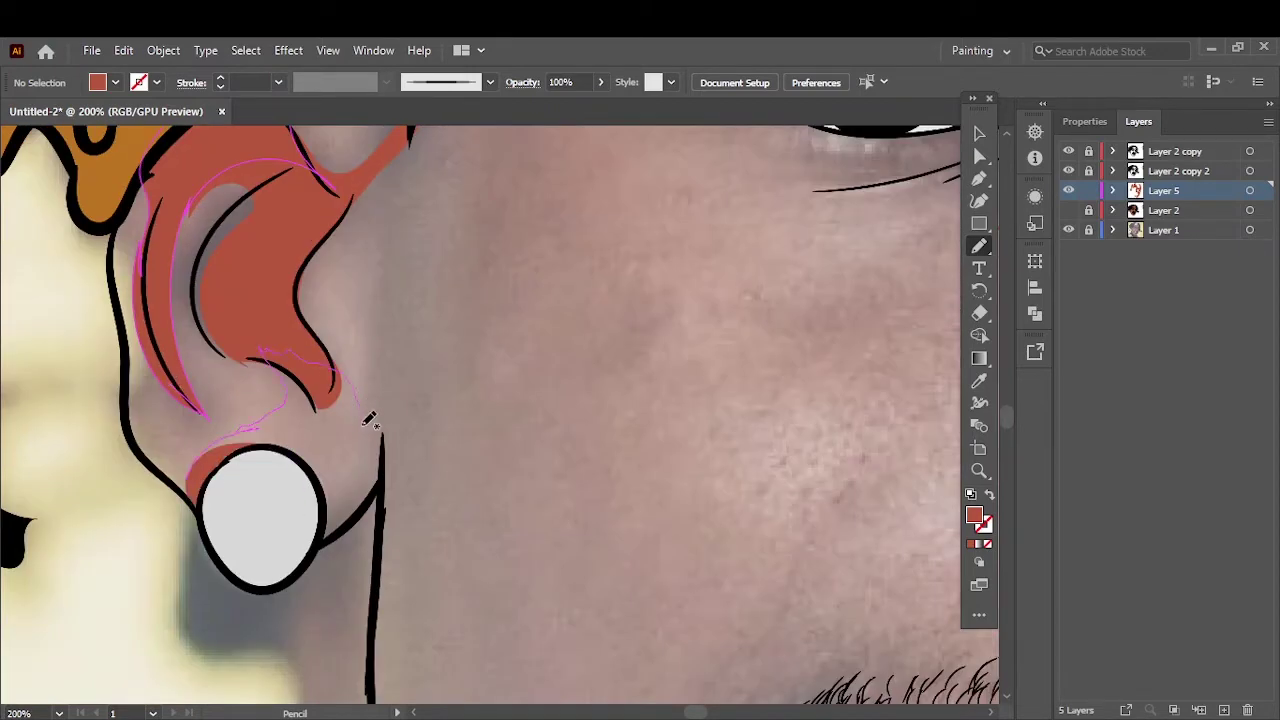
left_click_drag(368, 512, 215, 440)
Step: Draw a brown skin shape around the chin, then hide the photo to check coverage
scroll(320, 538, "up", 2)
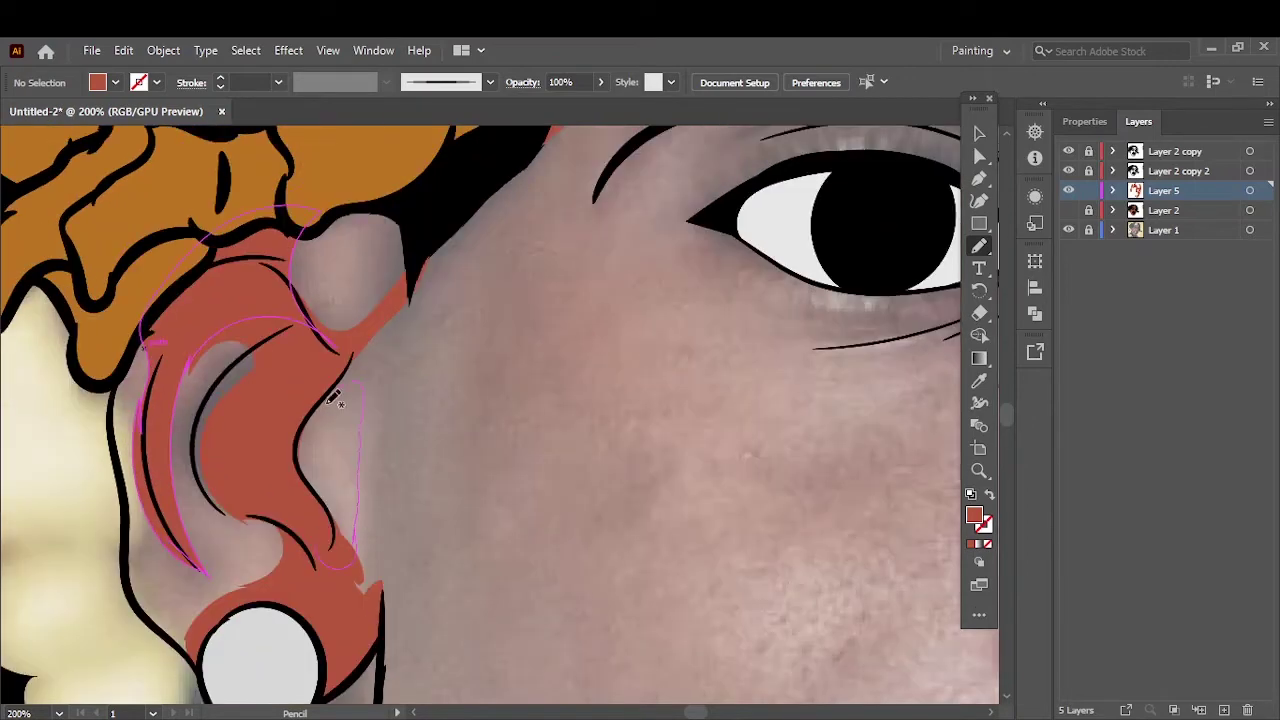
key("ctrl+0")
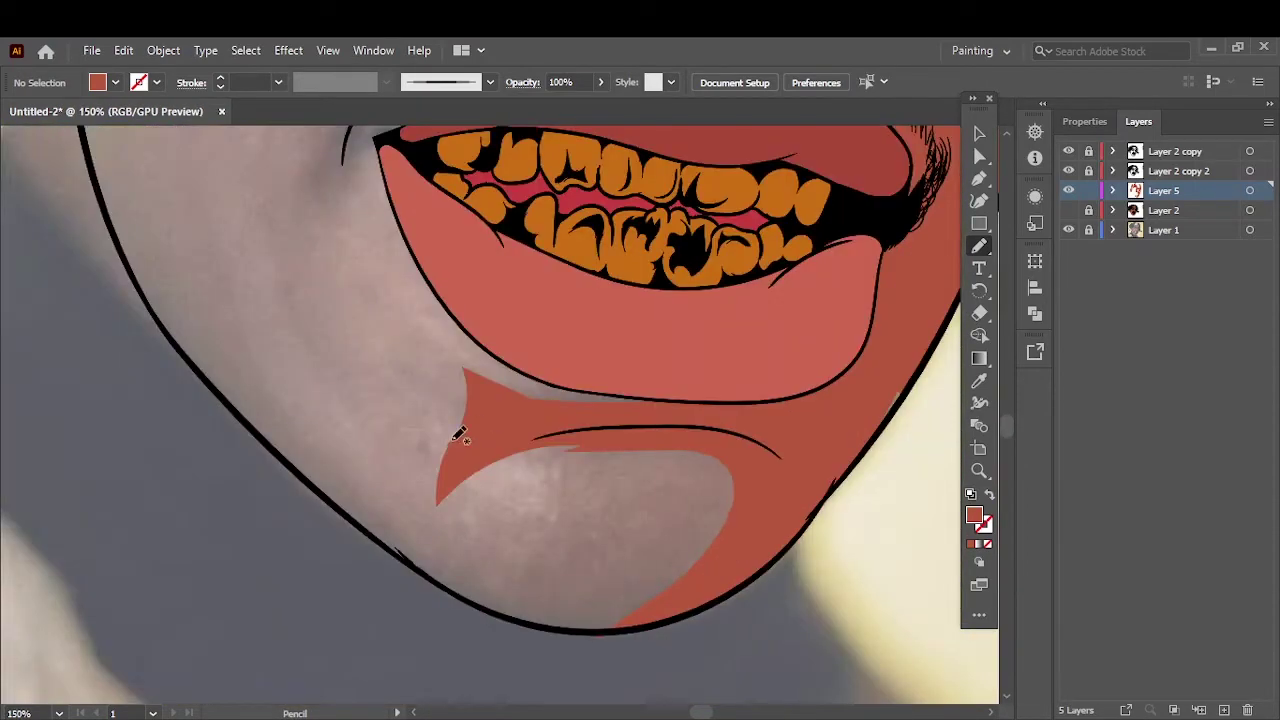
mouse_move(565, 602)
left_mouse_down()
mouse_move(354, 509)
mouse_move(570, 442)
left_mouse_up()
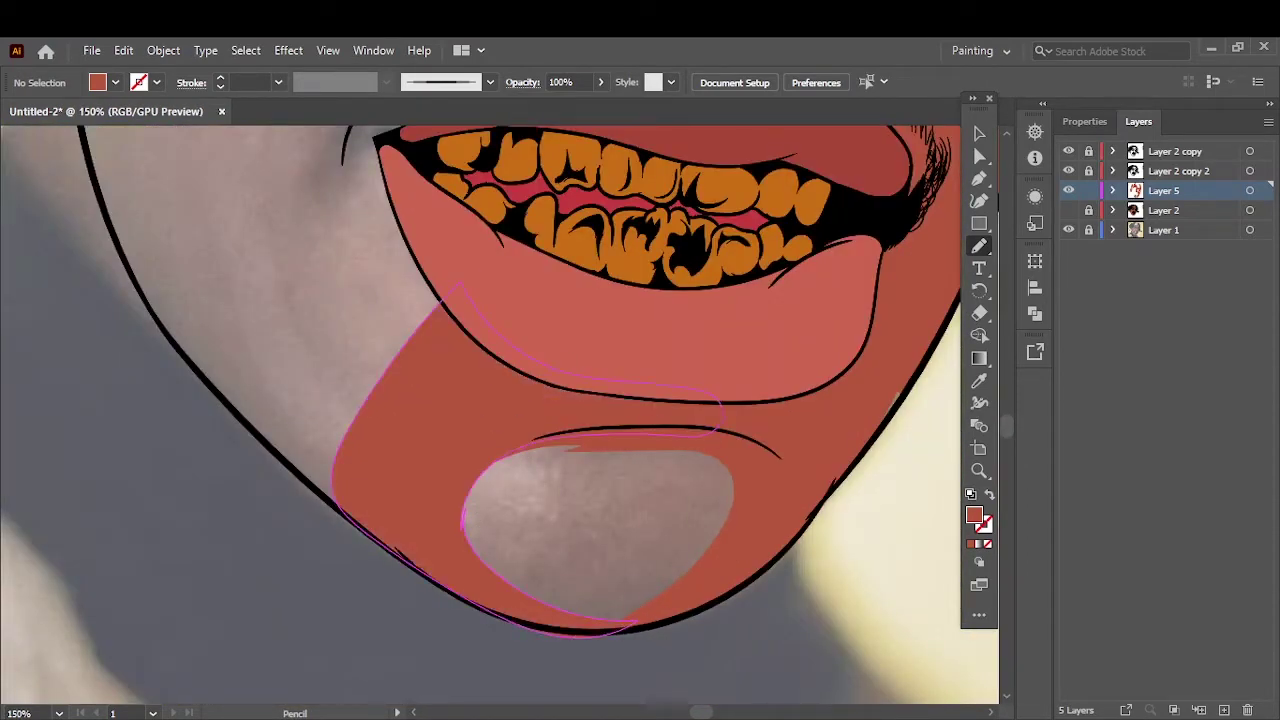
left_click_drag(722, 548, 718, 544)
key("ctrl+0")
left_click(1068, 230)
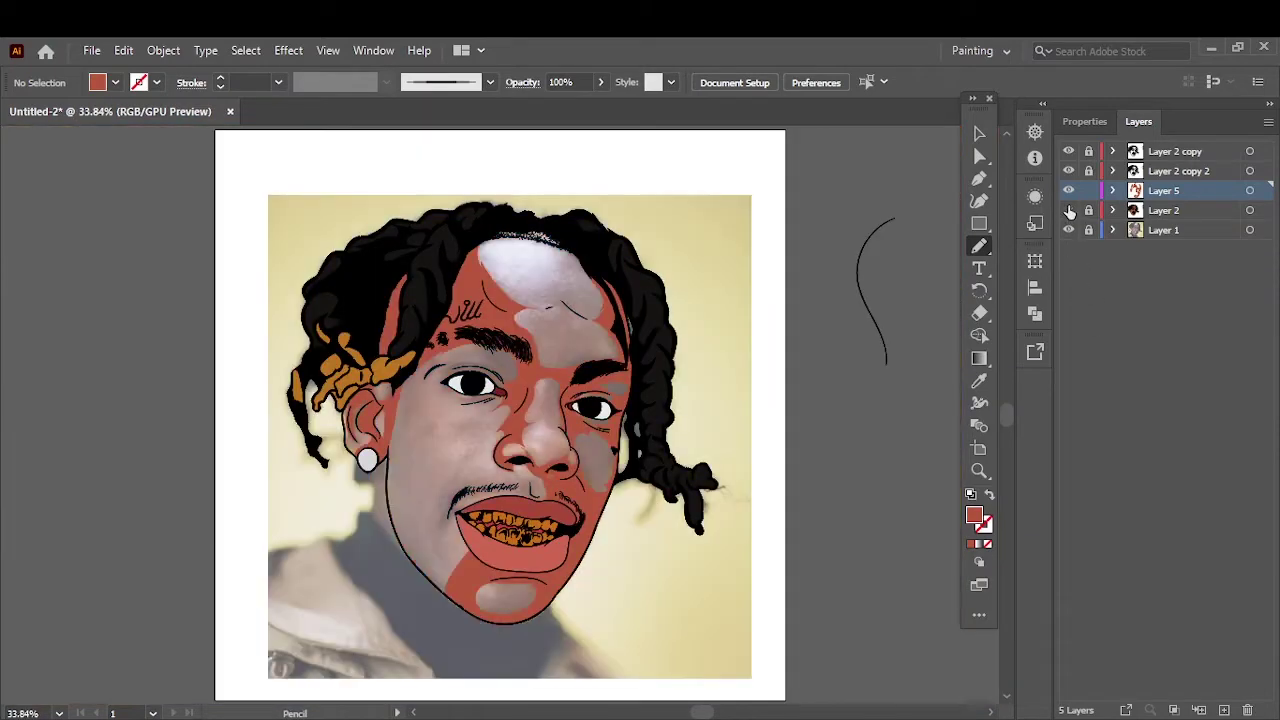
Step: Trace a brown skin shape along the left jawline and cheek
key("ctrl+1")
left_click_drag(300, 507, 233, 296)
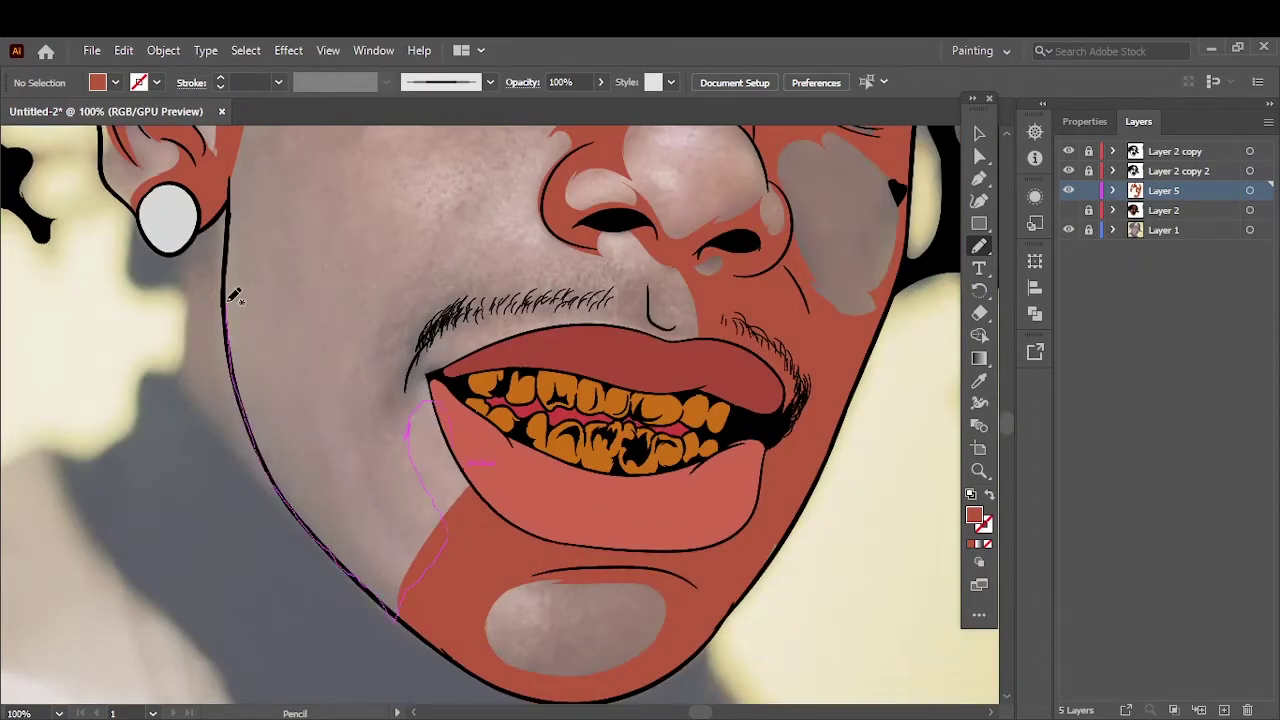
left_click_drag(605, 252, 598, 248)
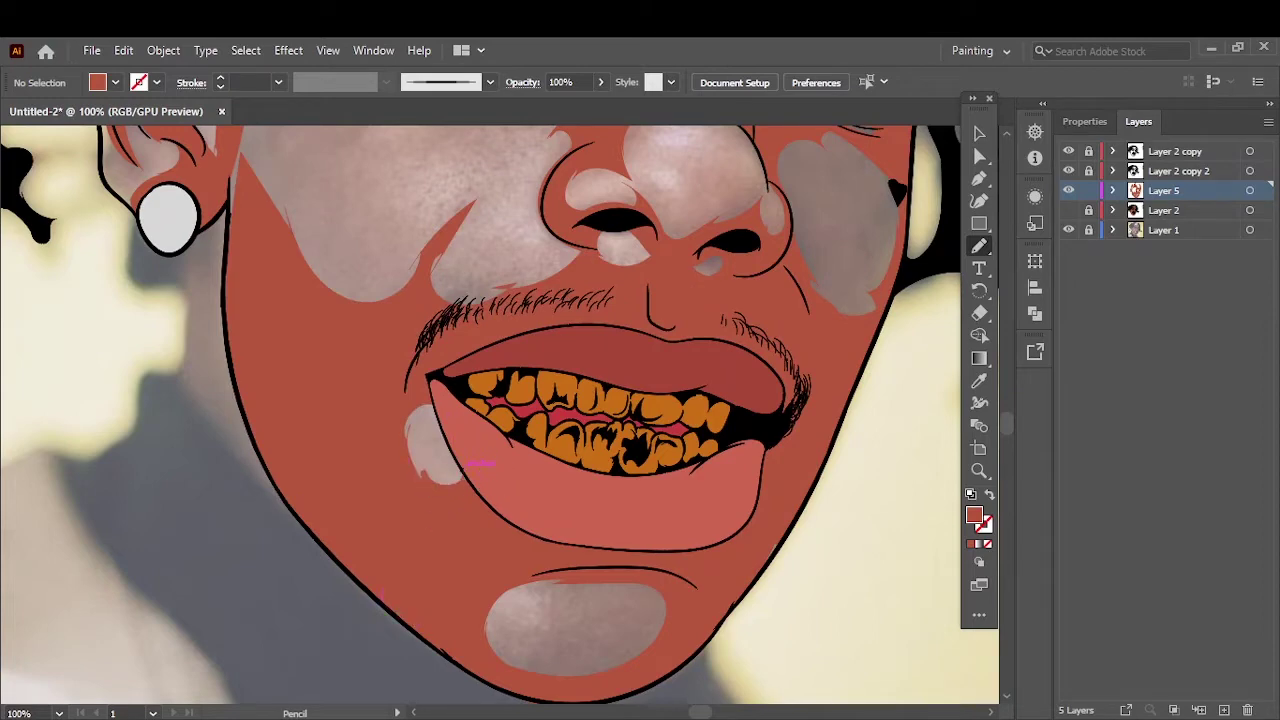
scroll(450, 428, "up", 5)
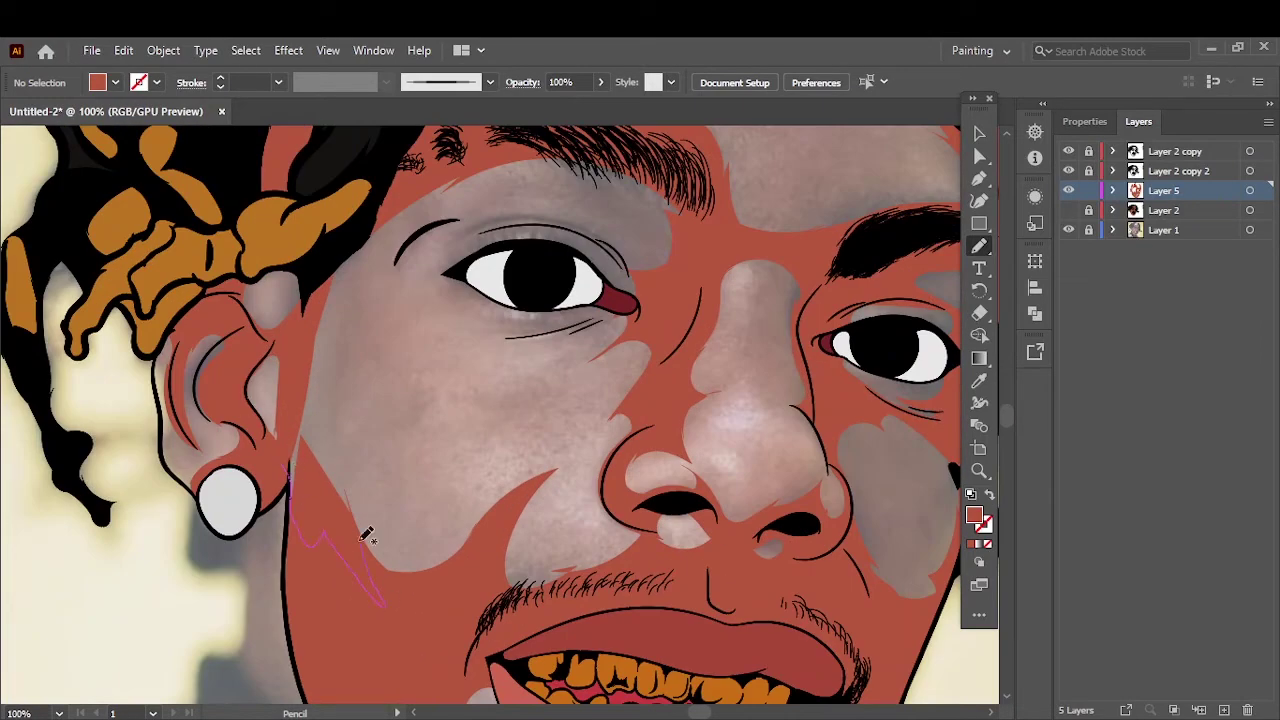
scroll(360, 320, "up", 2)
scroll(355, 313, "down", 1)
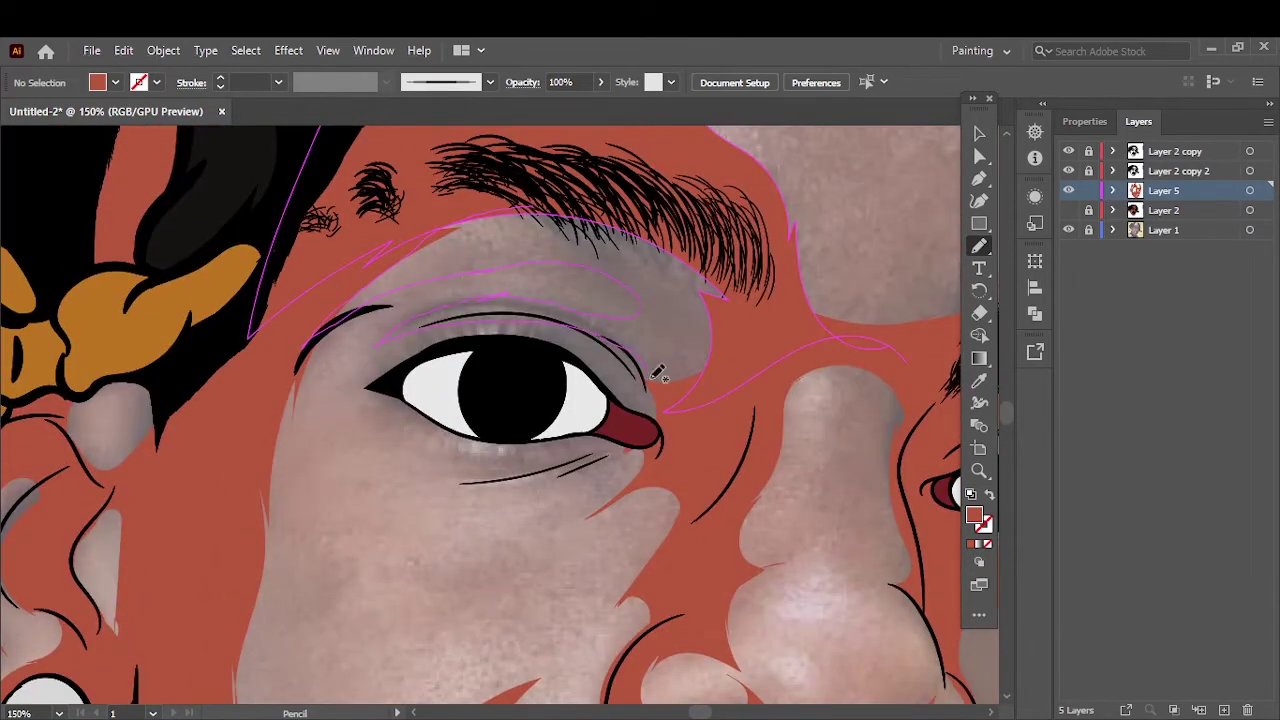
Step: Fill the upper eyelid and under-eye cheek area with skin colour
left_click_drag(658, 373, 656, 378)
left_click_drag(622, 432, 630, 445)
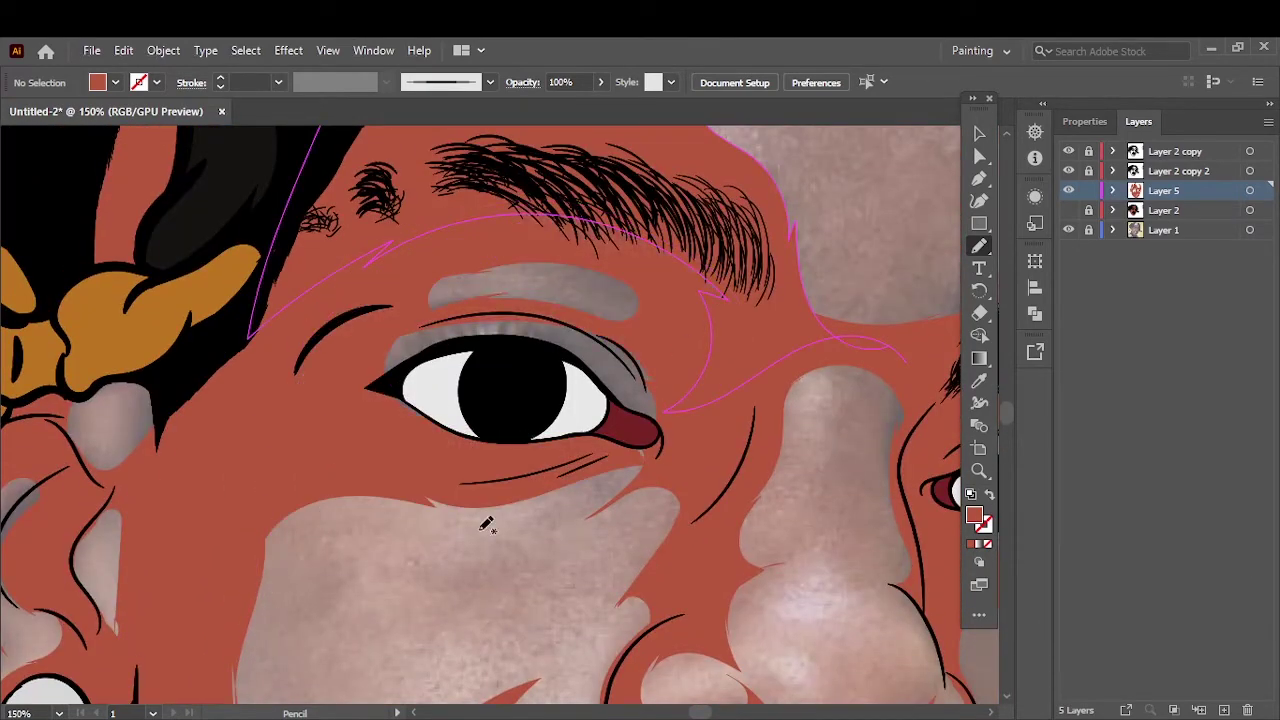
mouse_move(637, 567)
left_mouse_down()
mouse_move(432, 362)
mouse_move(411, 398)
left_mouse_up()
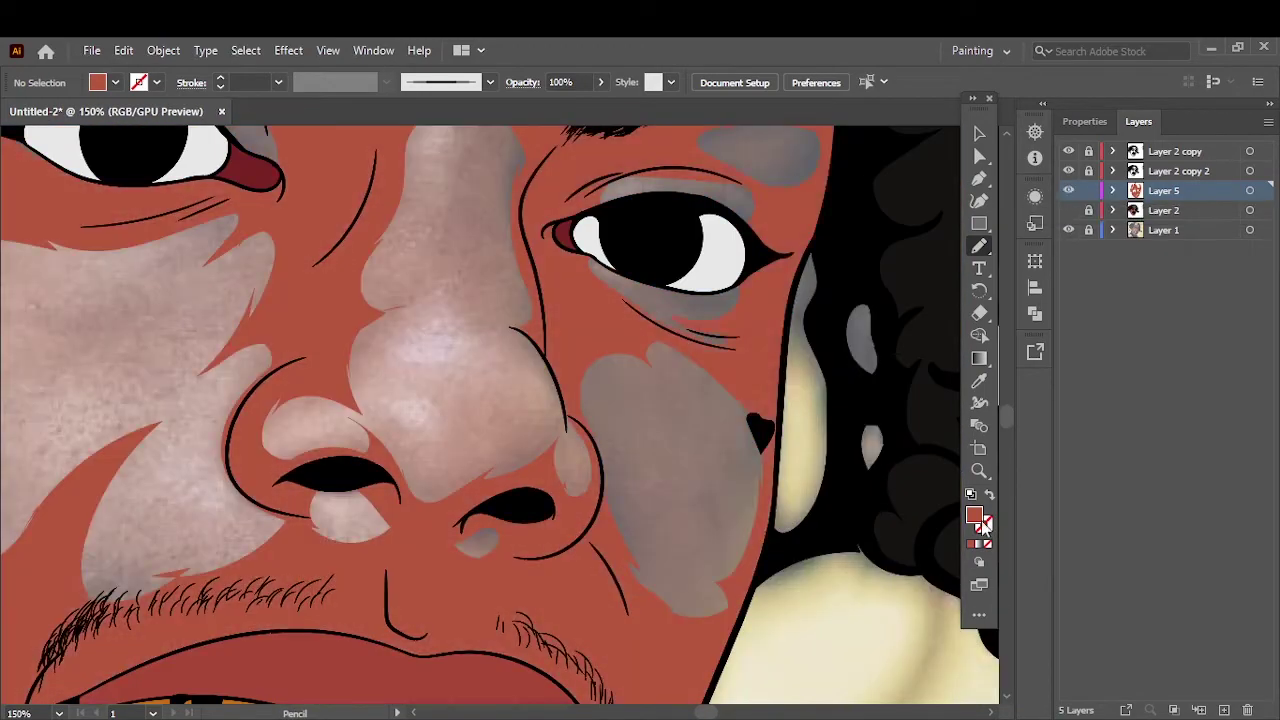
Step: Pick a new shading fill colour and draw a shape around the right eyebrow and hair edge
double_click(974, 515)
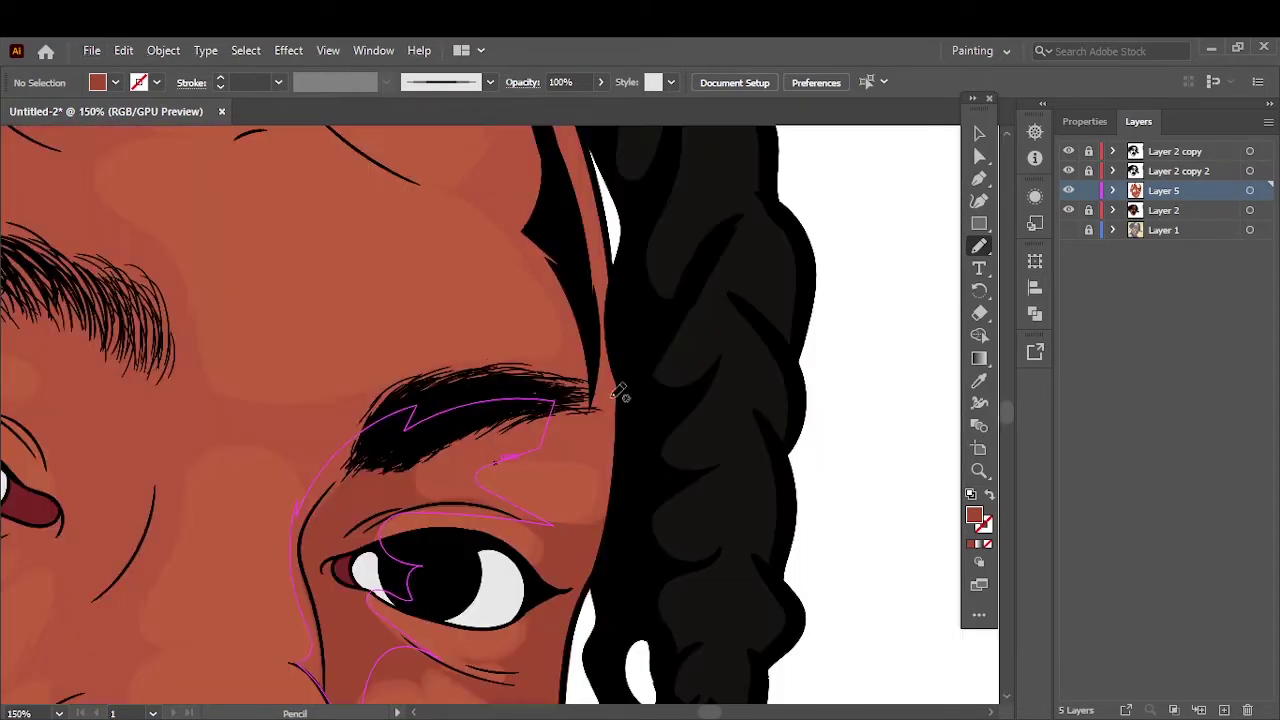
left_click_drag(476, 447, 614, 260)
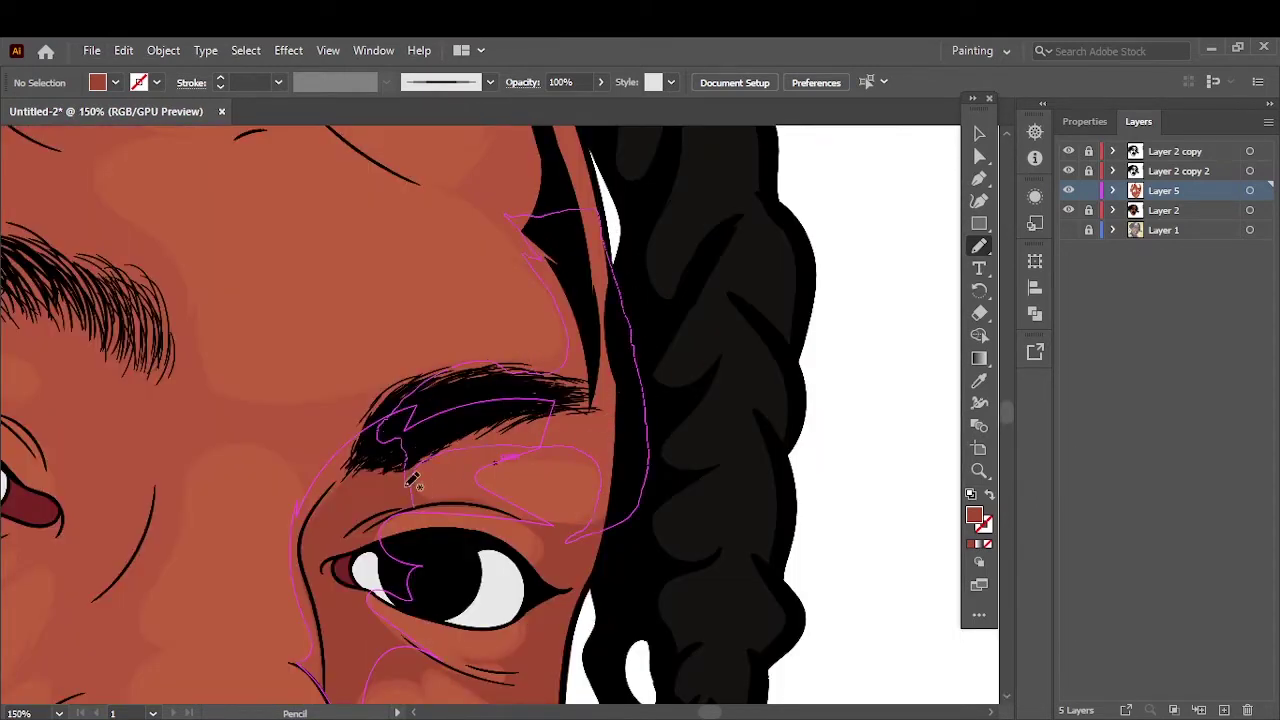
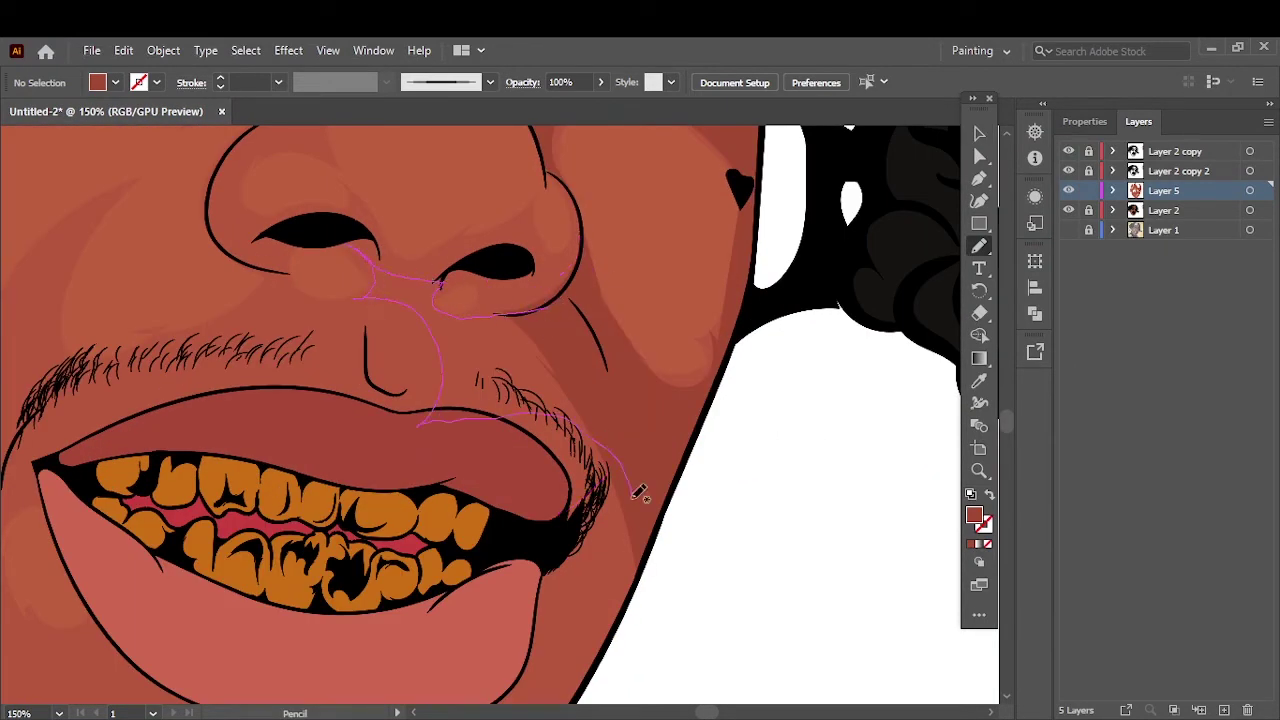
Step: Draw darker skin shading shapes on the forehead
scroll(580, 338, "down", 5)
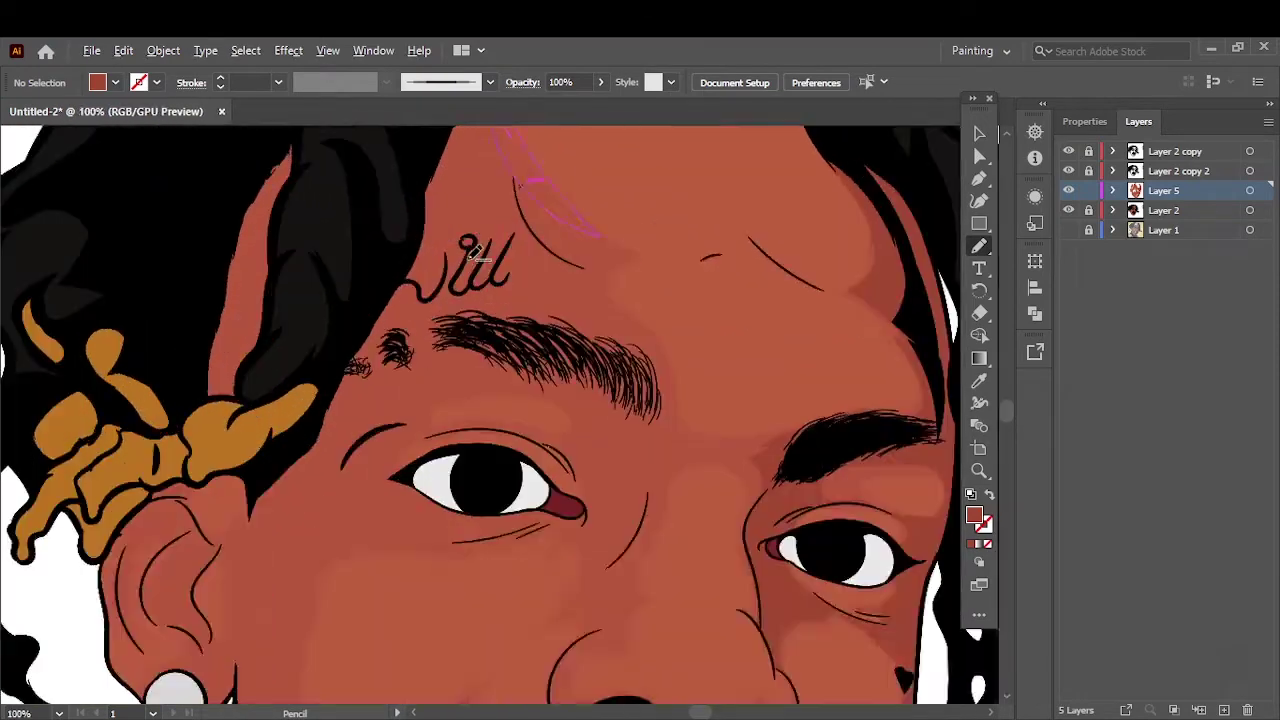
scroll(472, 250, "up", 3)
left_click_drag(505, 180, 510, 300)
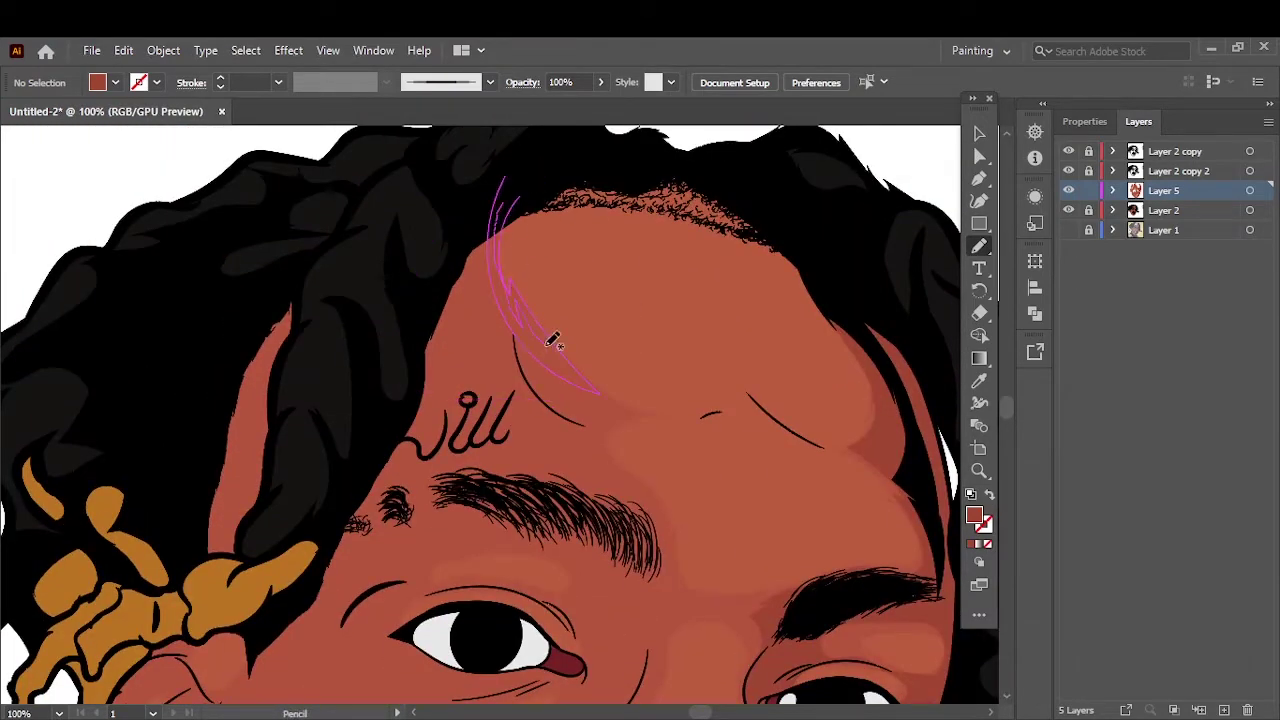
left_click_drag(466, 208, 505, 285)
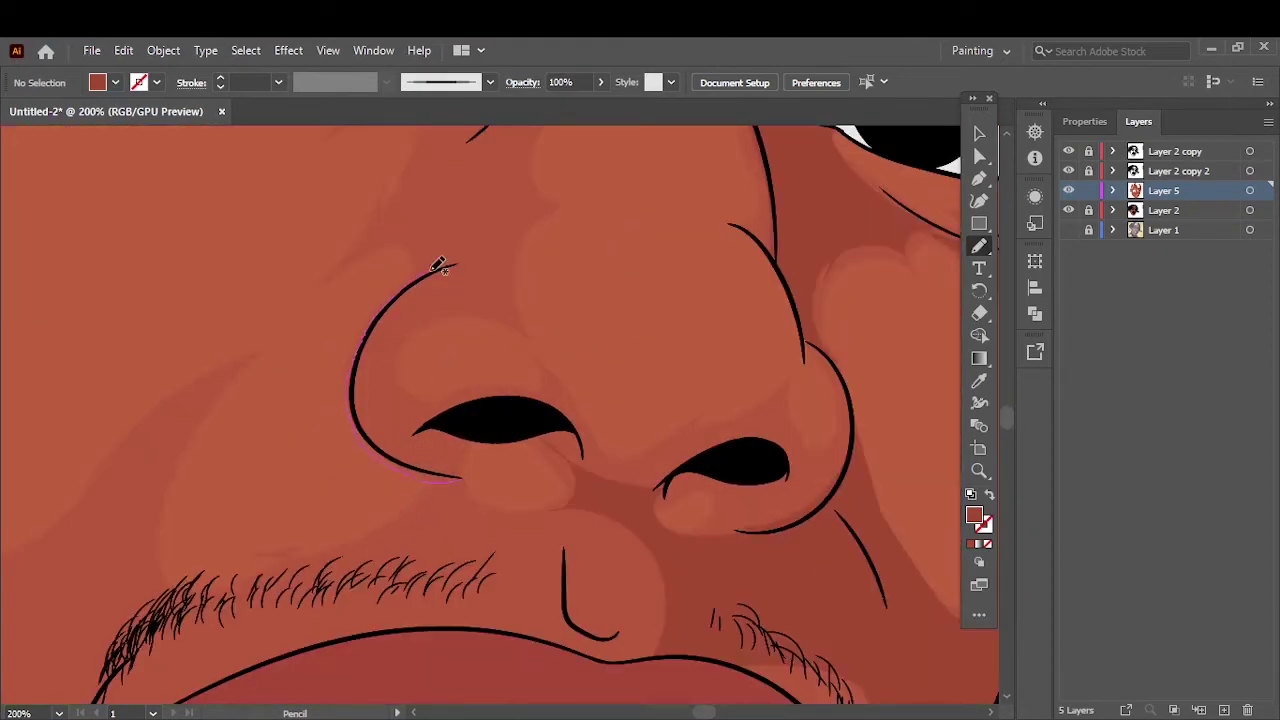
Step: Add shading beside the right nostril and around the mouth and chin
left_click_drag(651, 462, 666, 507)
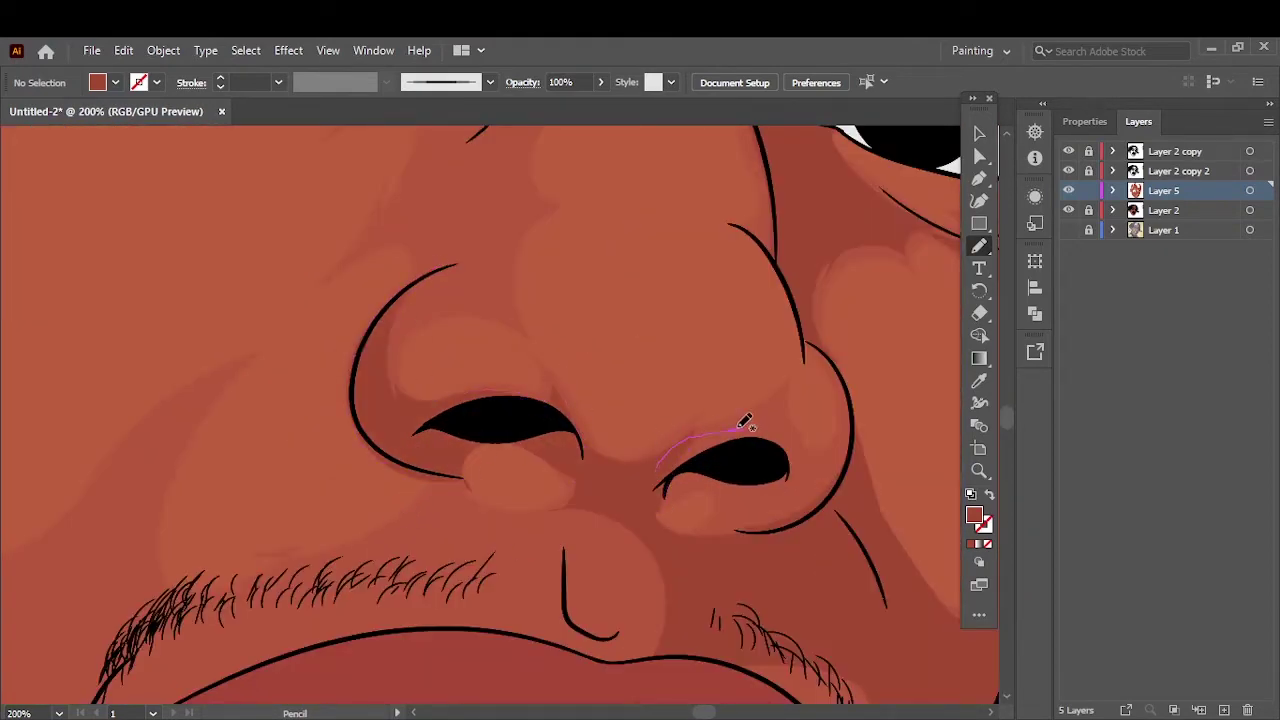
left_click_drag(745, 420, 790, 502)
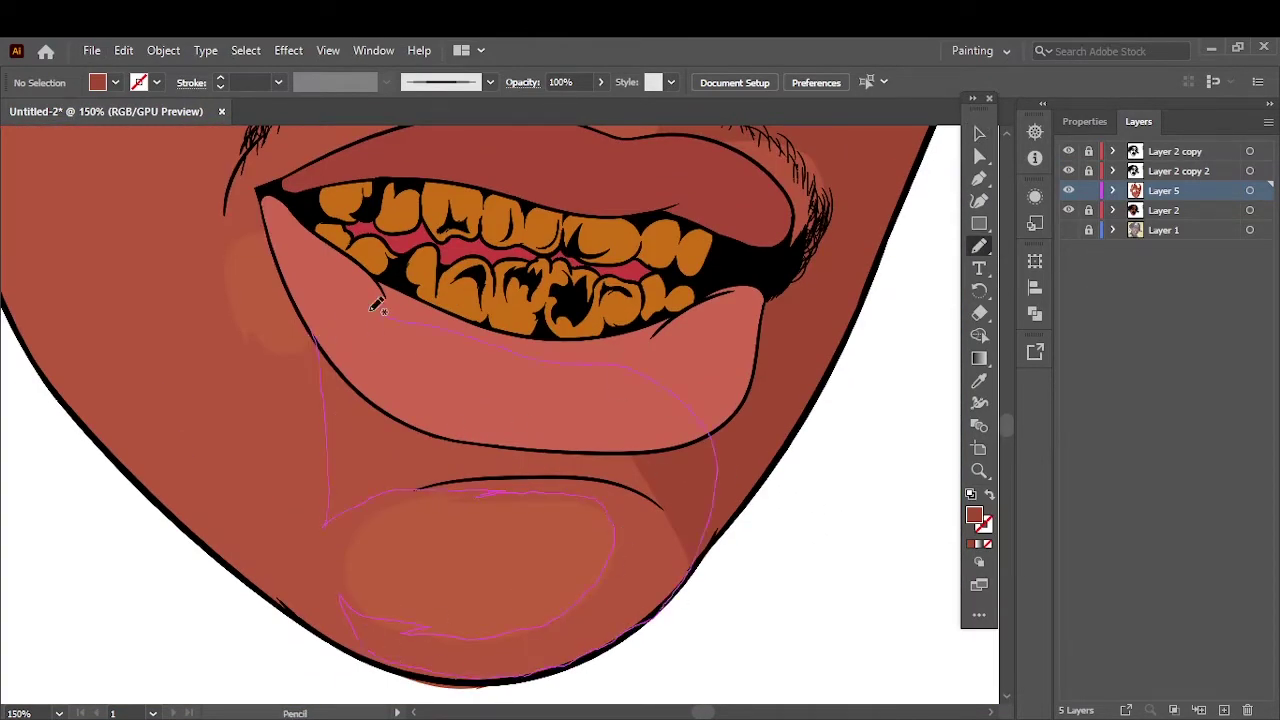
key("ctrl+0")
key("ctrl+1")
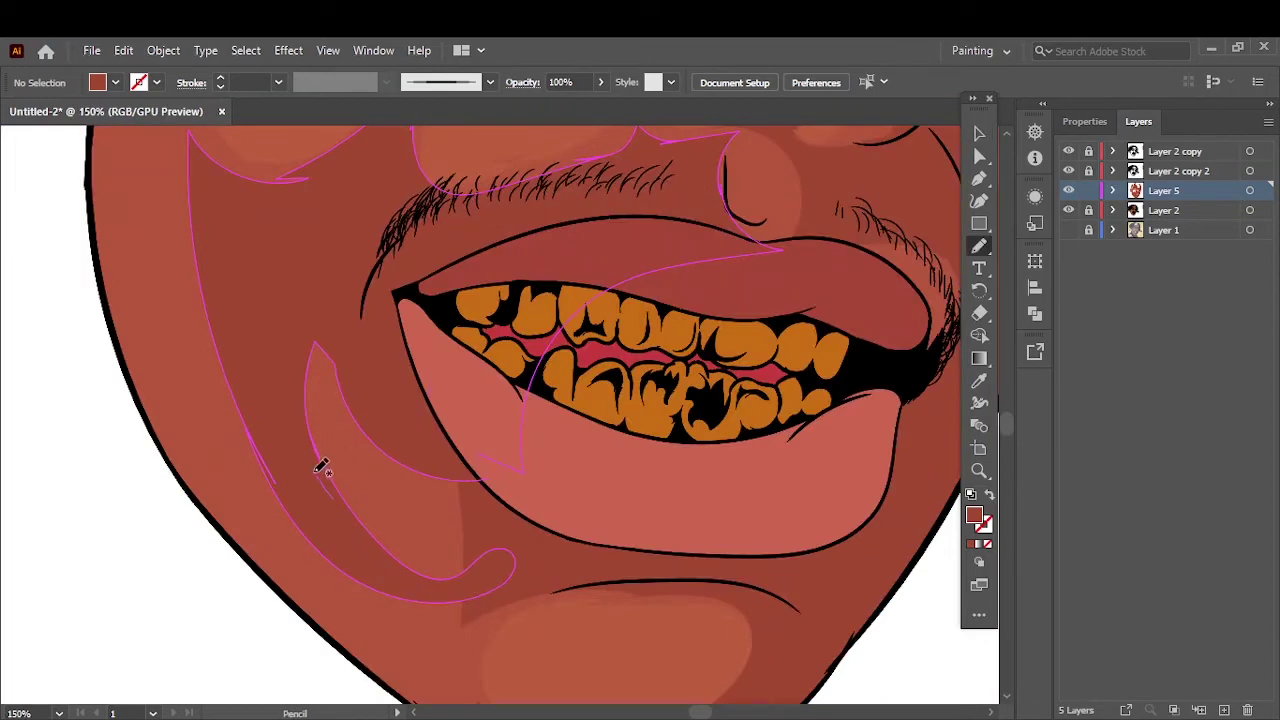
scroll(440, 500, "up", 3)
scroll(457, 570, "left", 2)
scroll(457, 565, "down", 5)
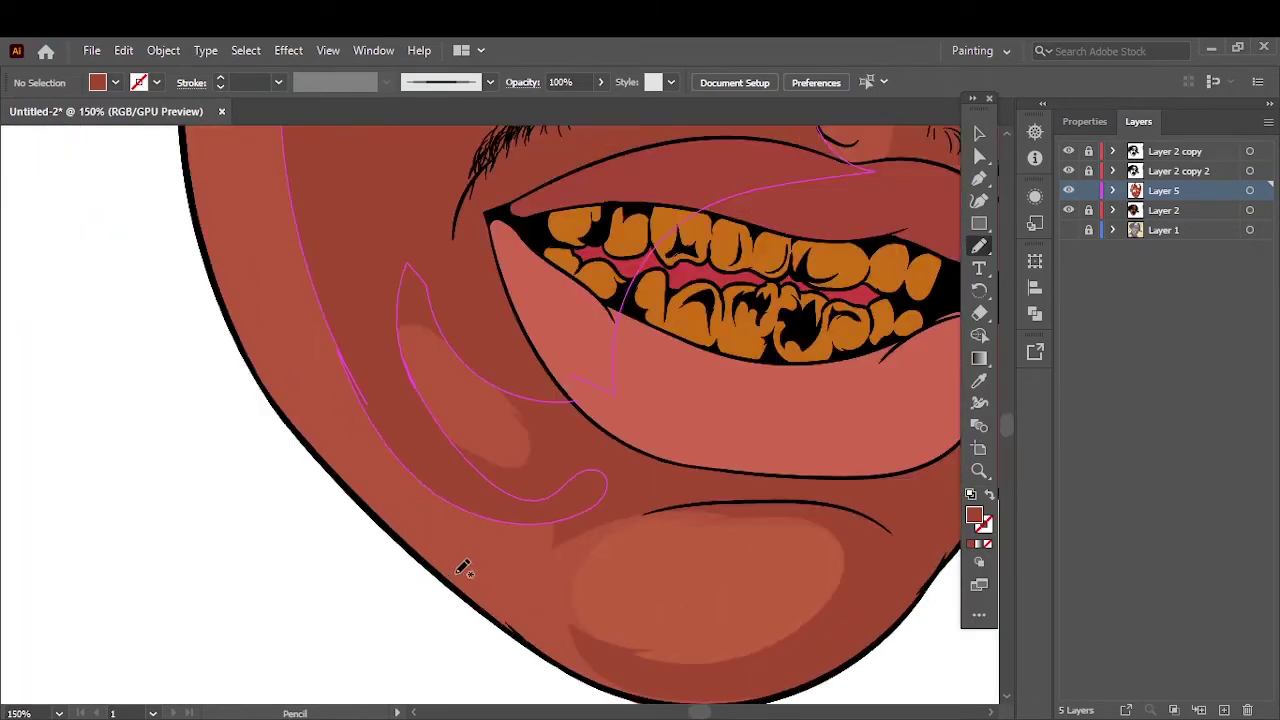
scroll(238, 311, "down", 1)
scroll(451, 486, "down", 4)
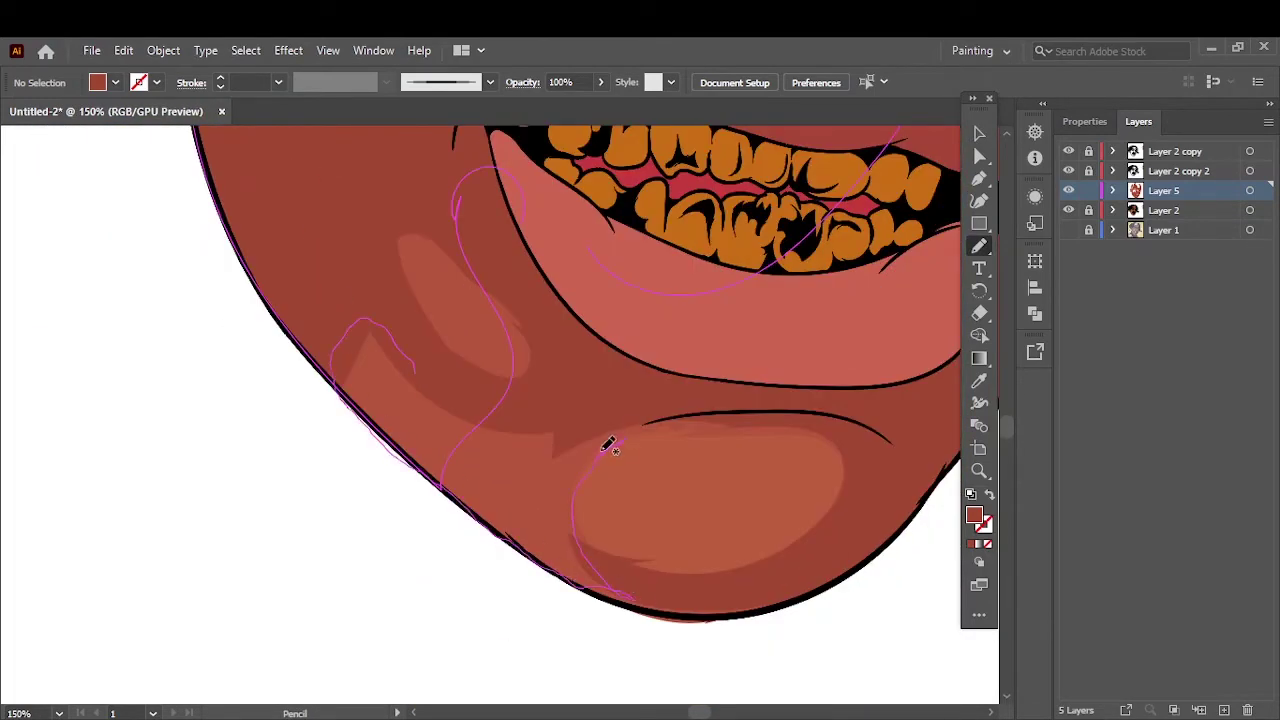
key("ctrl+0")
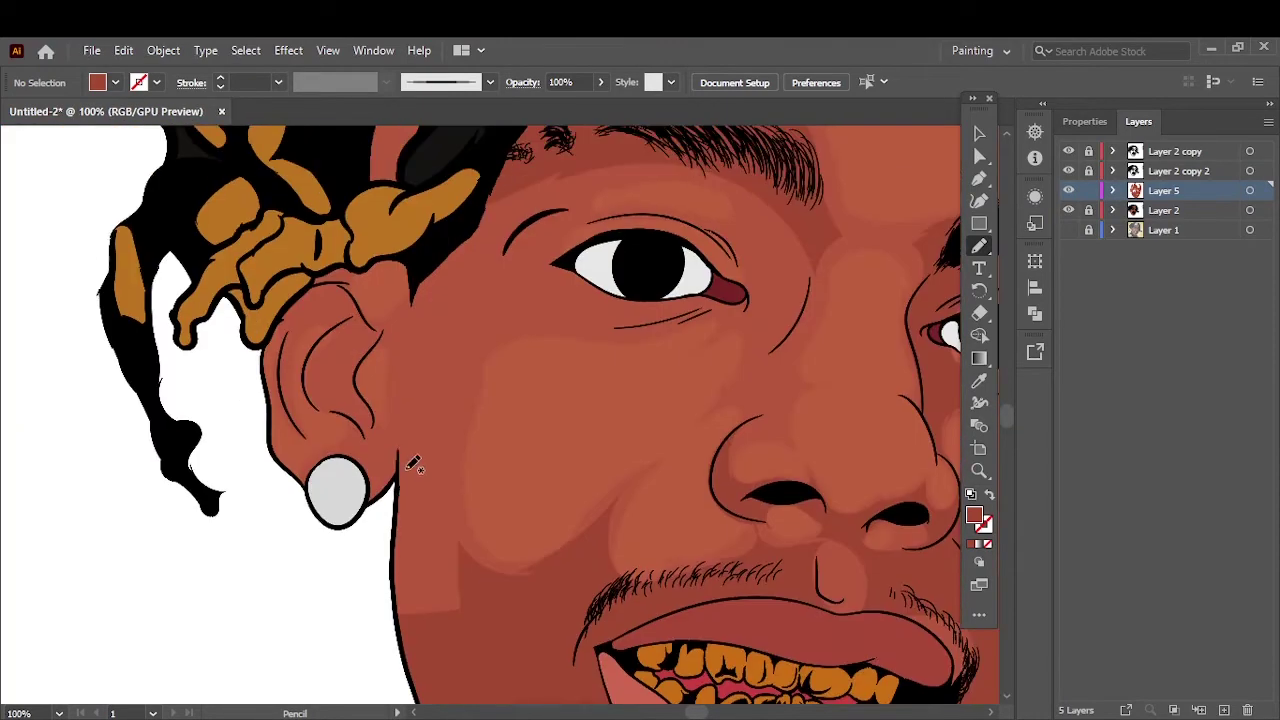
Step: Draw darker shadow shapes on the cheek, inside the ear and from the earlobe down the neck
left_click_drag(494, 323, 500, 651)
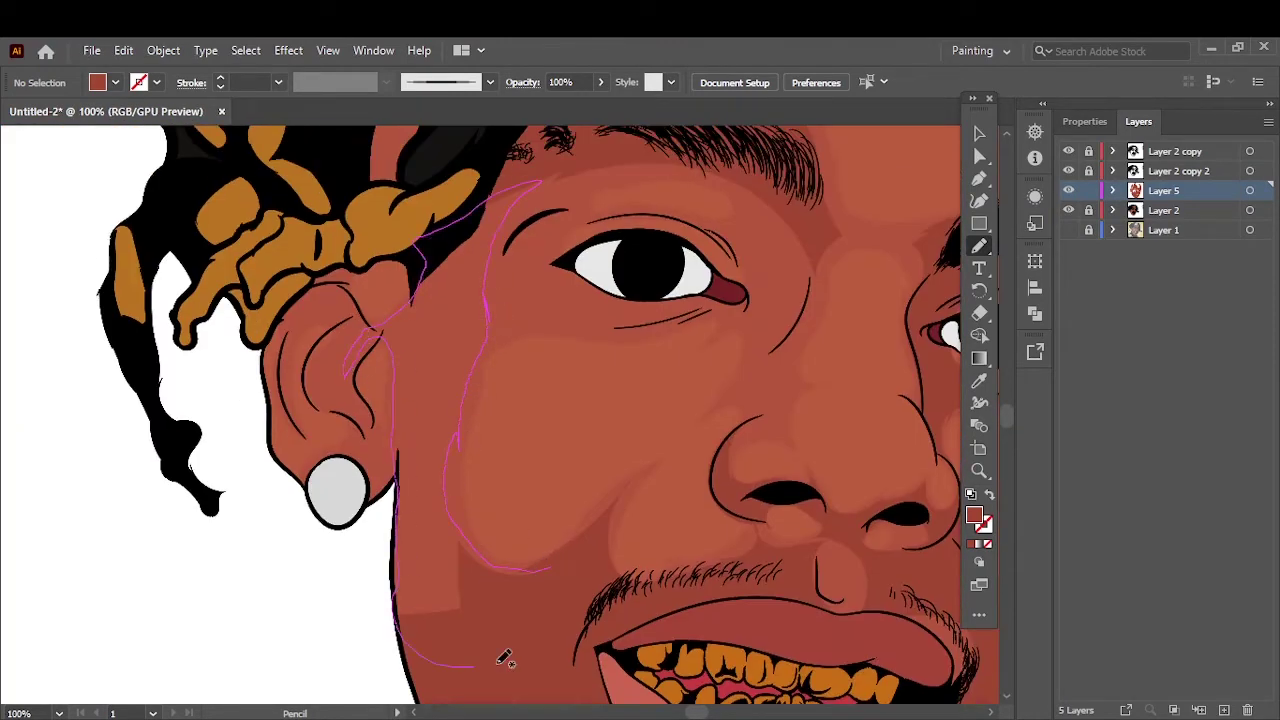
key("ctrl+0")
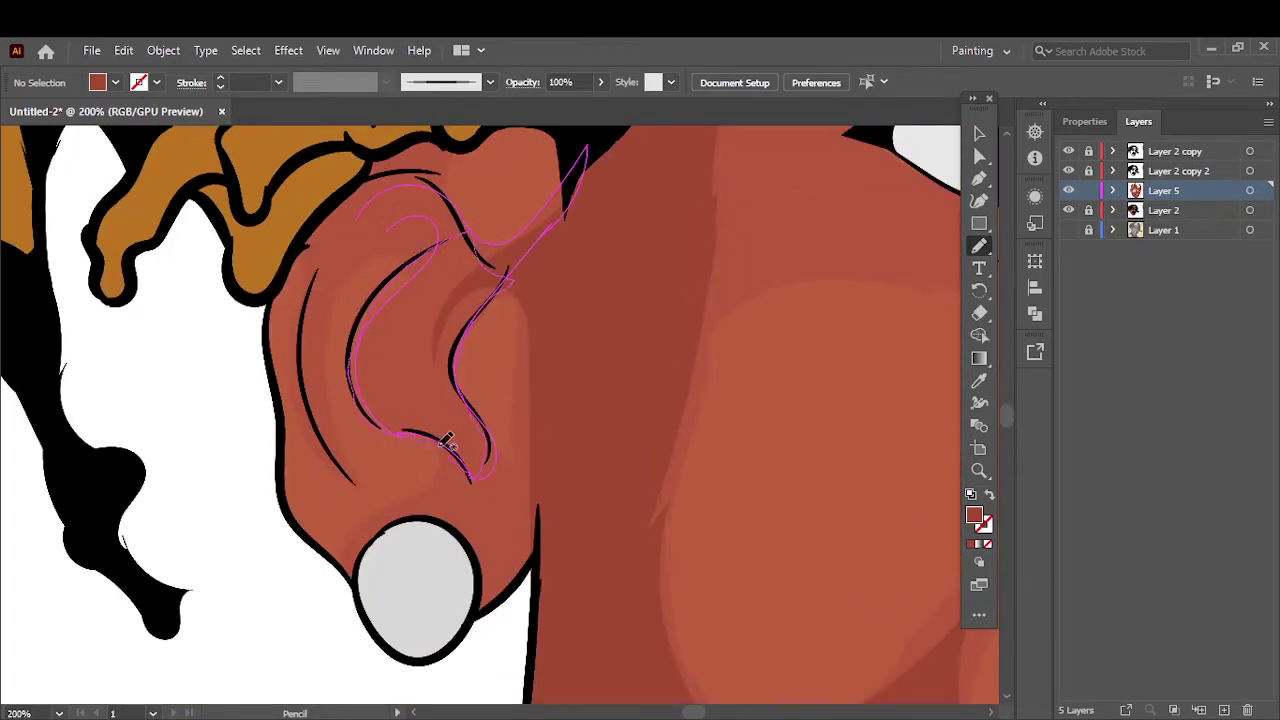
left_click_drag(446, 441, 467, 465)
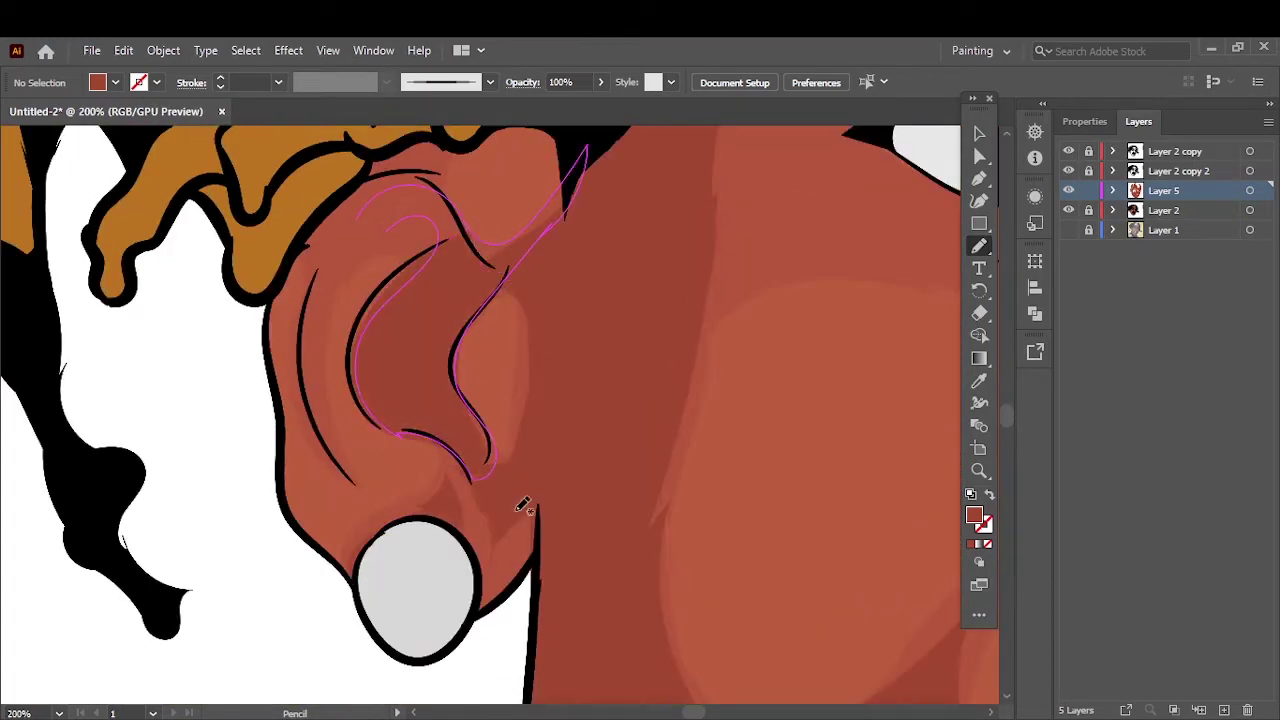
left_click_drag(490, 560, 548, 422)
key("ctrl+minus")
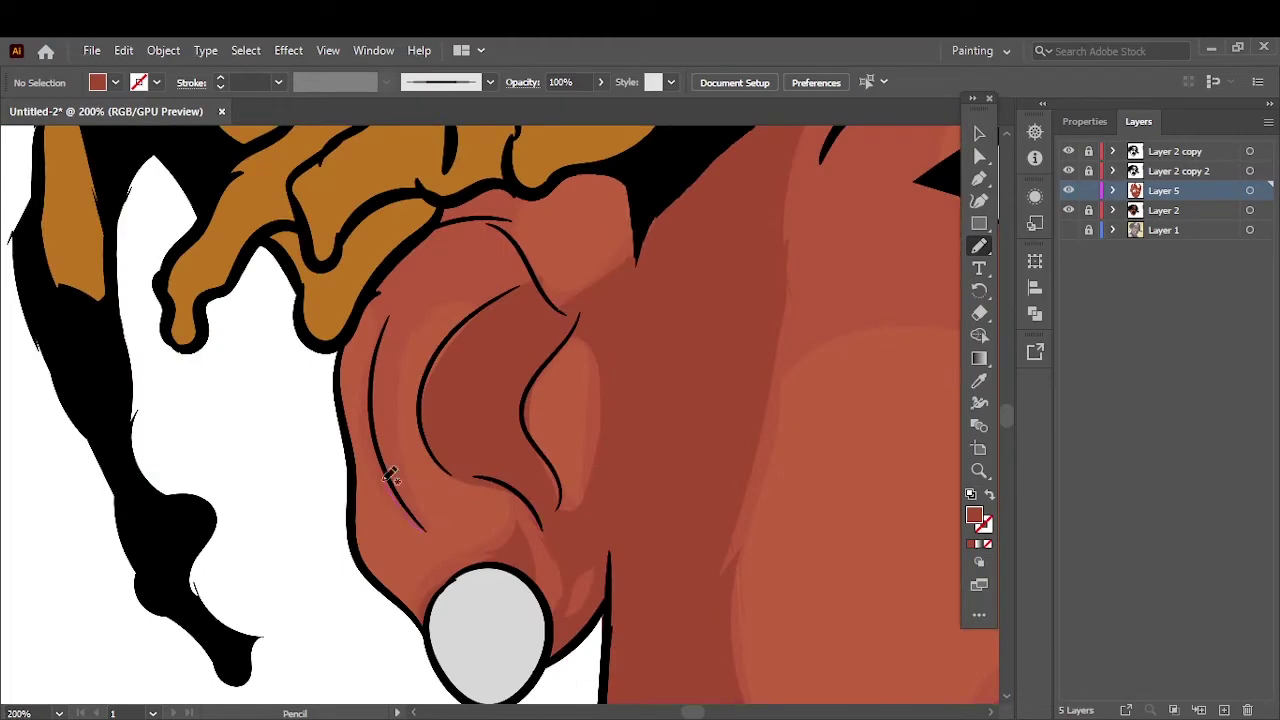
left_click_drag(389, 255, 400, 398)
key("ctrl+0")
Step: Shade around the eyebrow, along the nose bridge, the upper eye and under the eye
scroll(605, 376, "up", 5)
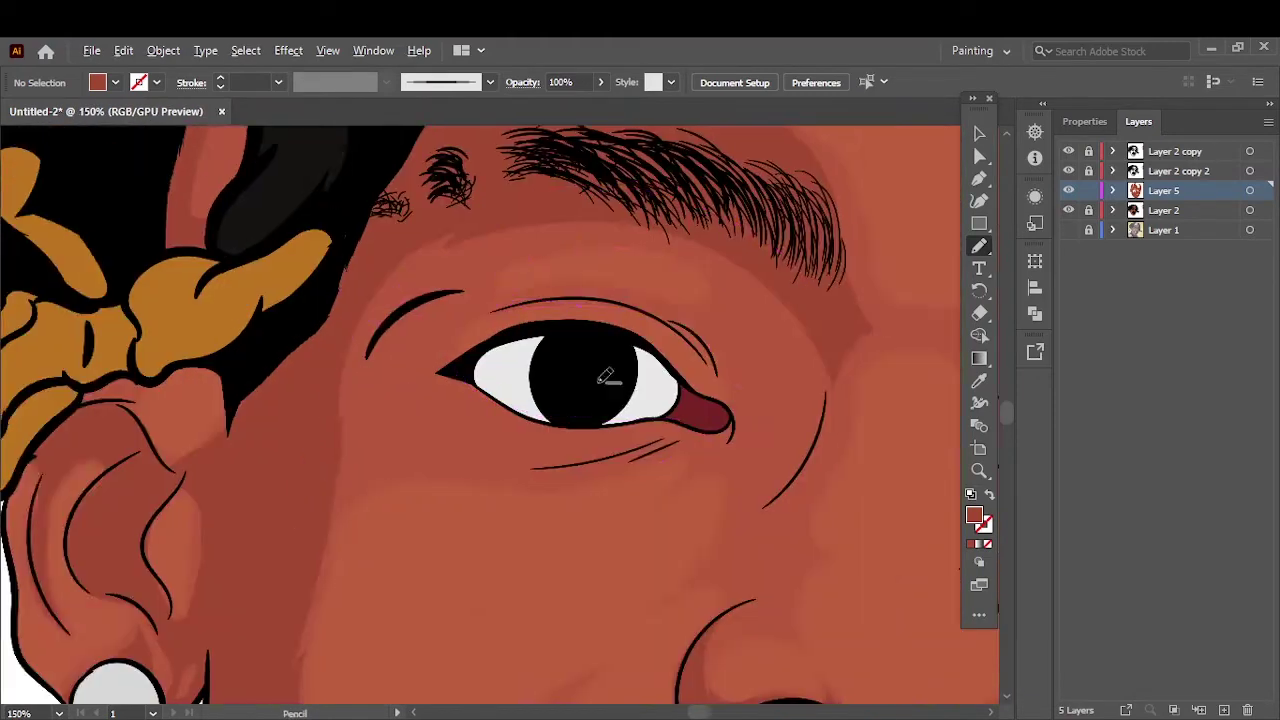
key("ctrl+plus")
left_click_drag(240, 323, 585, 193)
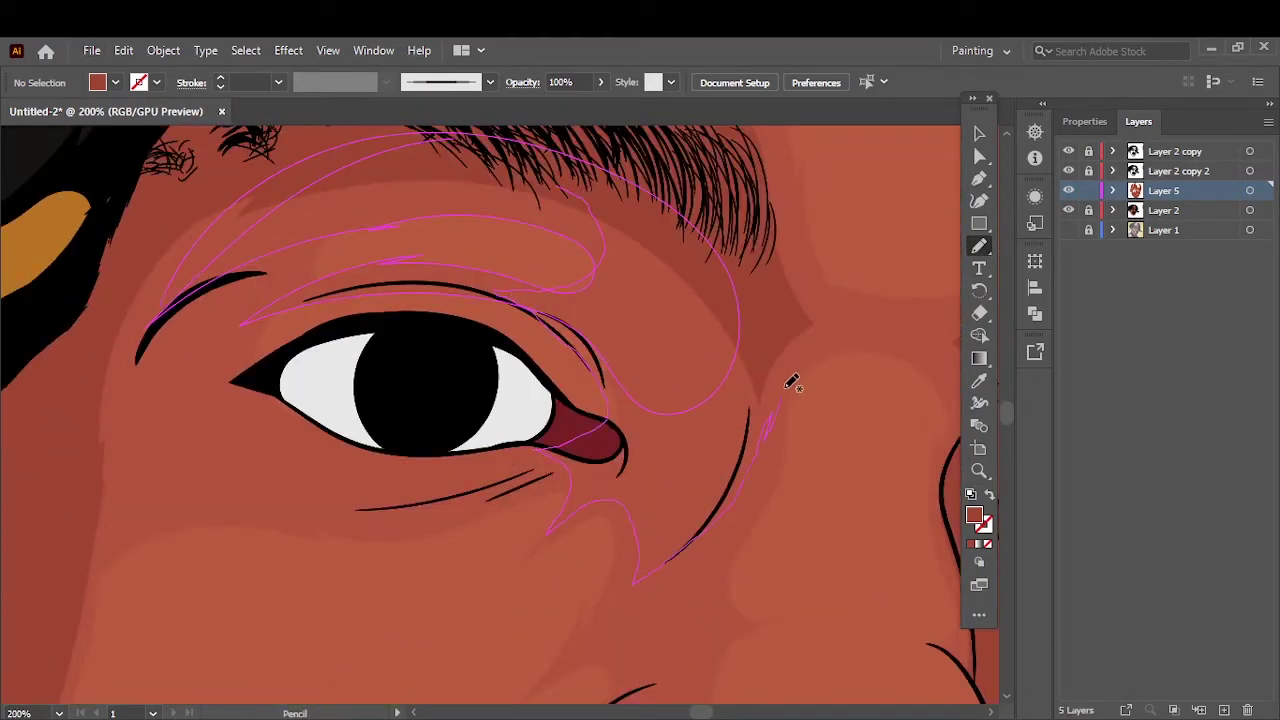
key("ctrl+0")
scroll(489, 293, "up", 5)
left_click_drag(582, 376, 451, 420)
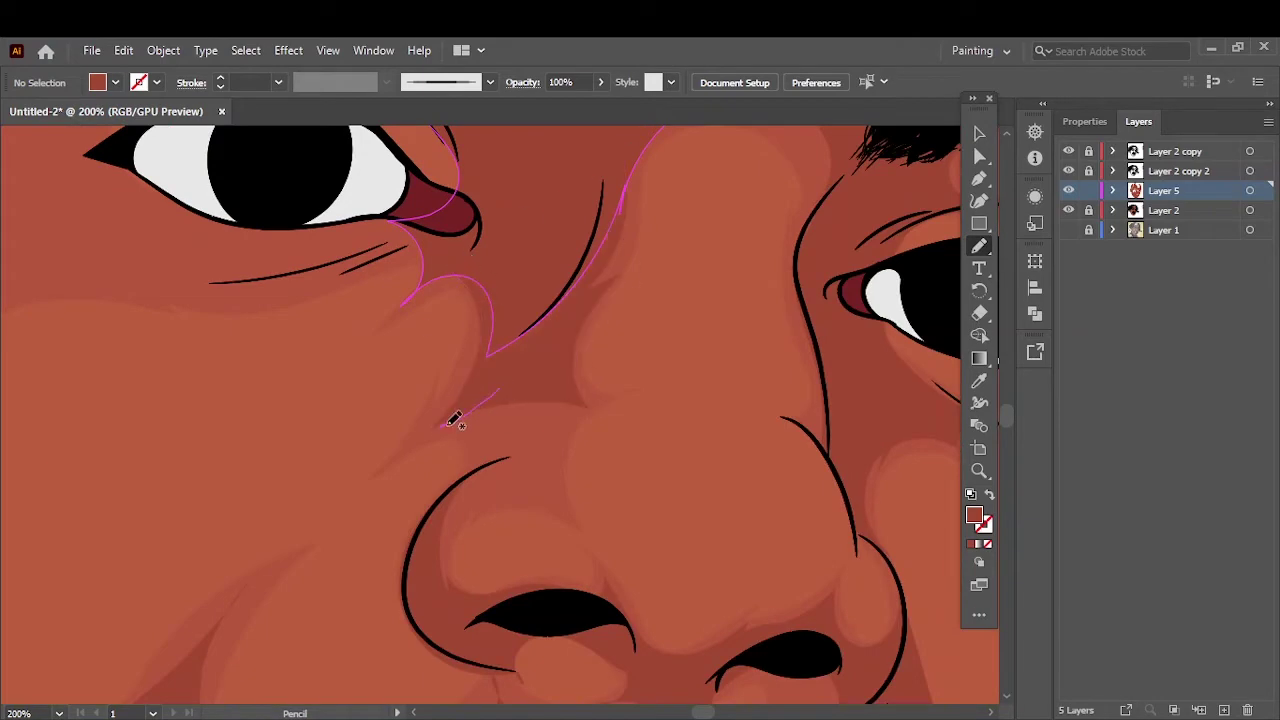
key("ctrl+0")
scroll(460, 366, "up", 4)
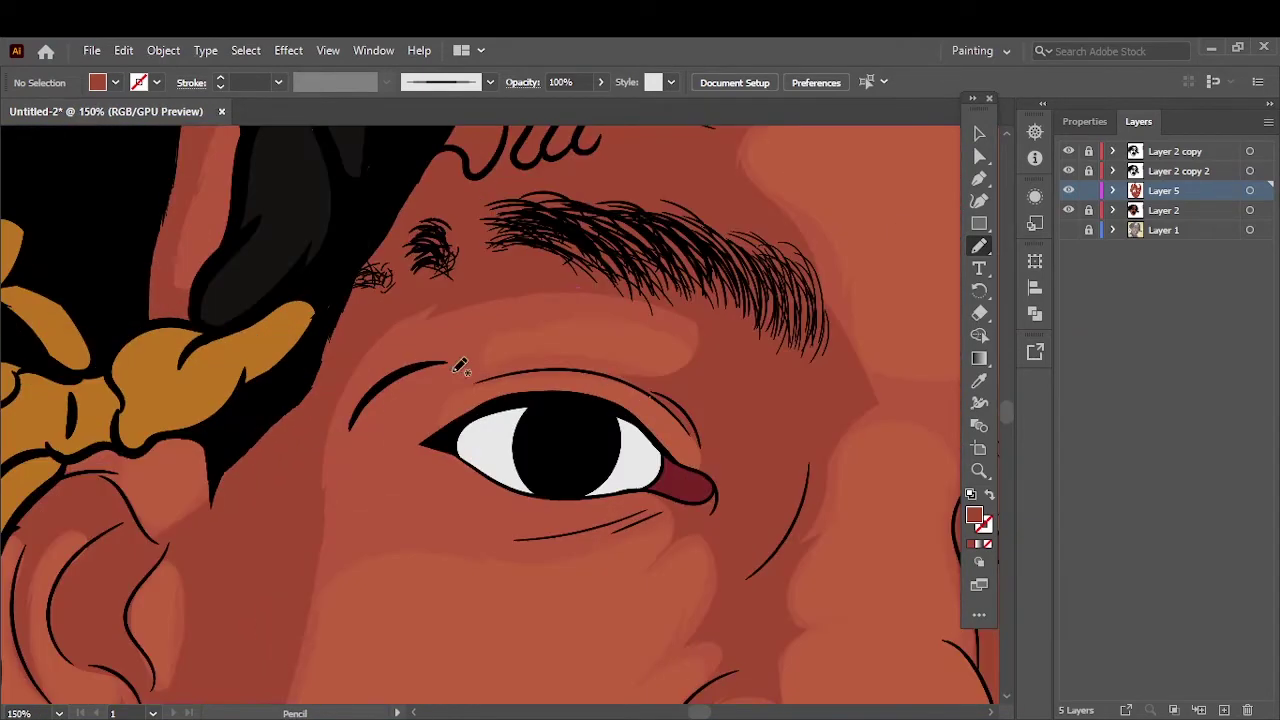
left_click_drag(650, 380, 421, 461)
left_click_drag(508, 545, 302, 610)
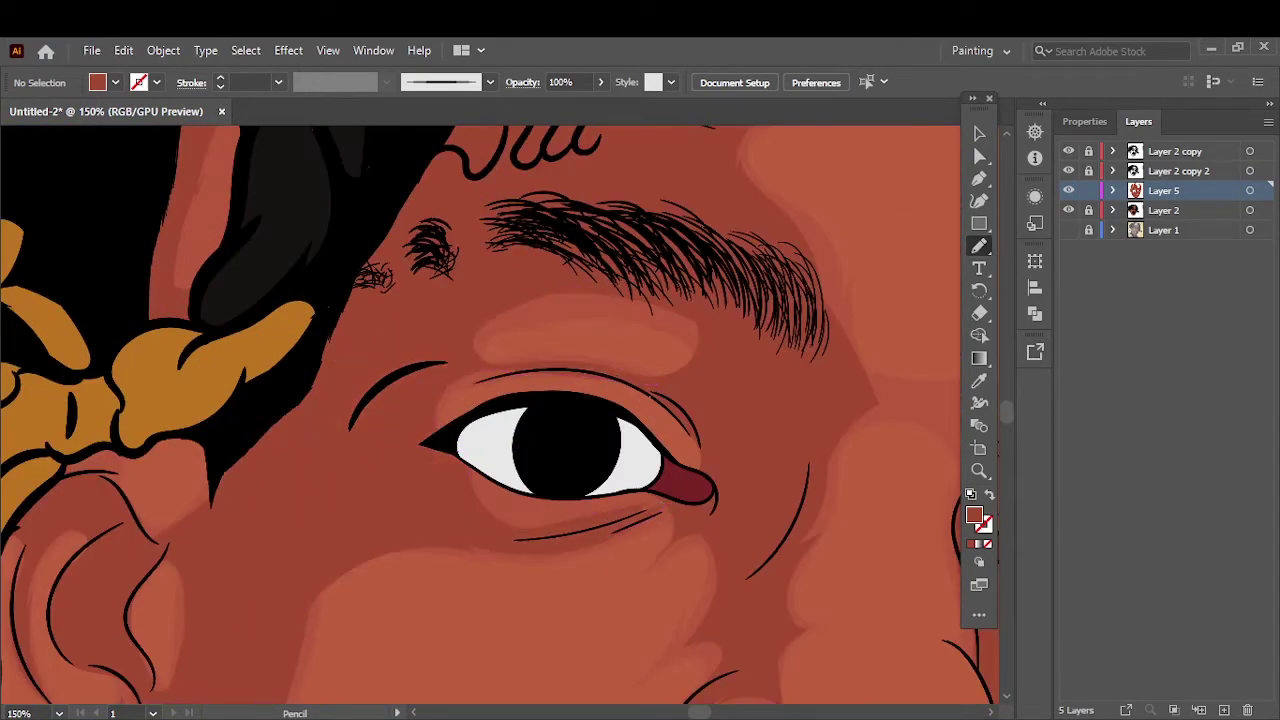
key("ctrl+0")
Step: Select the forehead, face and cheek shading paths on Layer 5
left_click(1112, 190)
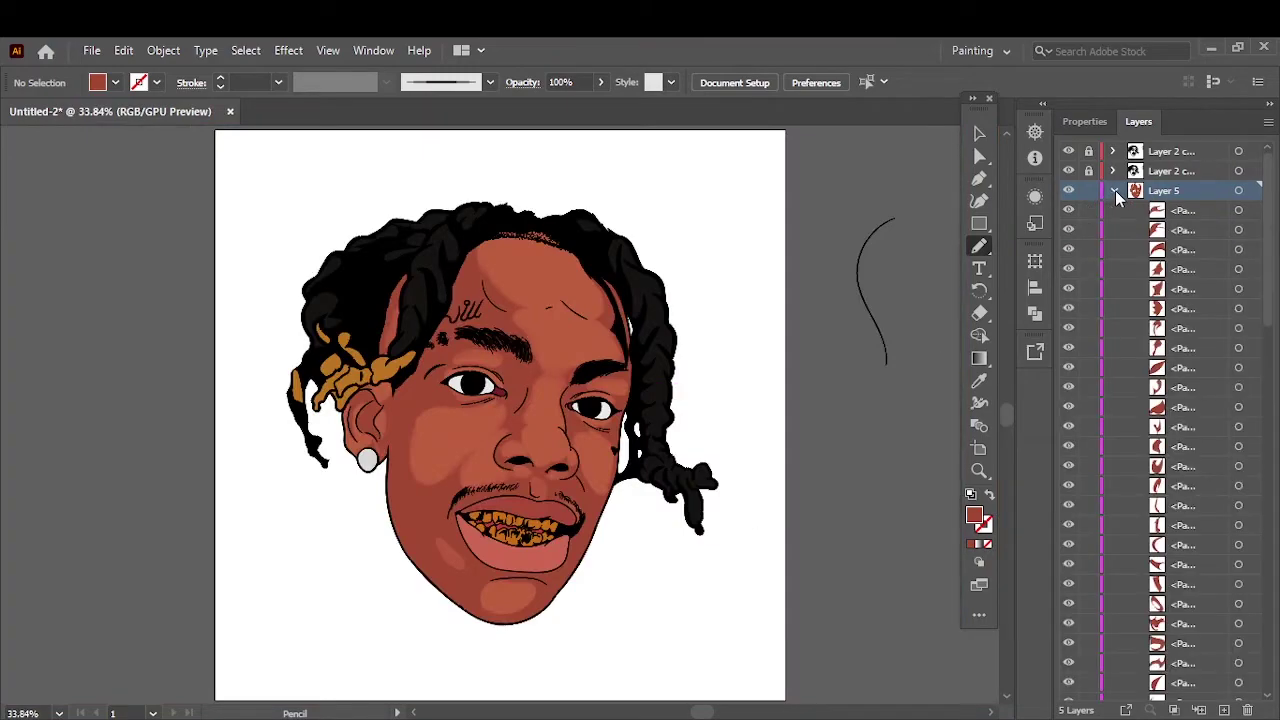
key("v")
key("ctrl+minus")
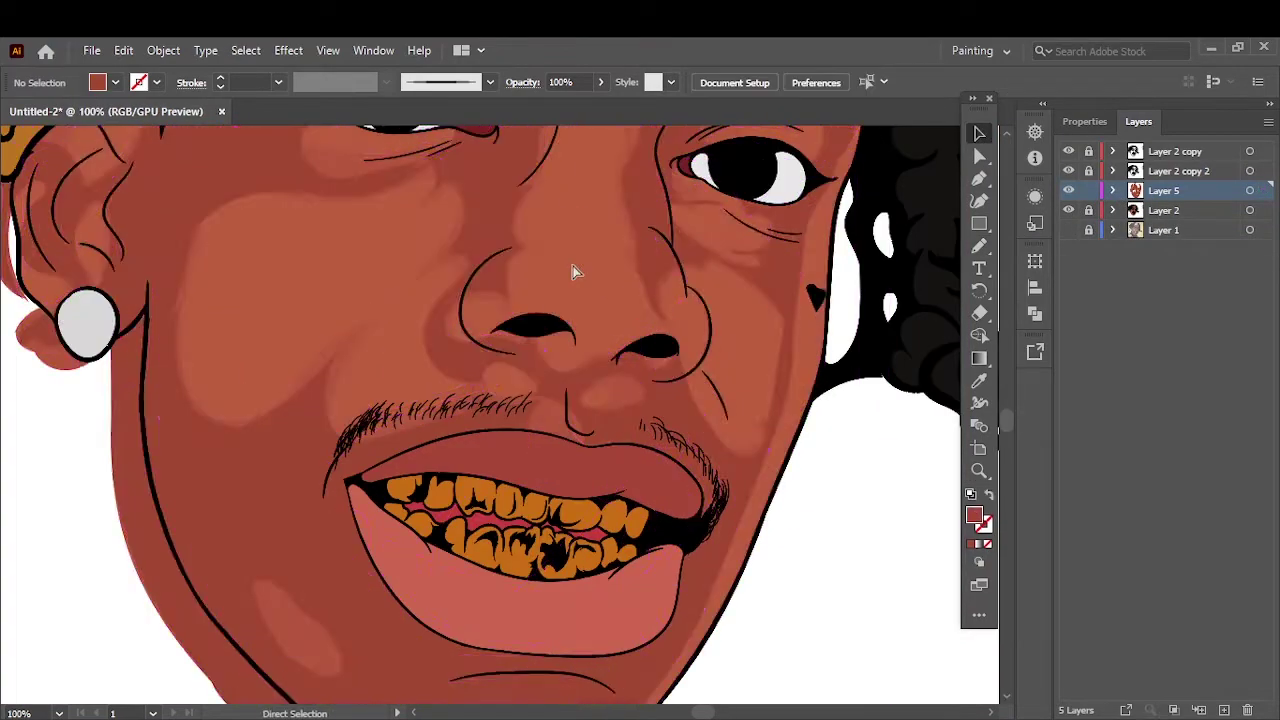
key("v")
left_click(393, 300)
scroll(393, 350, "down", 1)
left_click(393, 350, "shift")
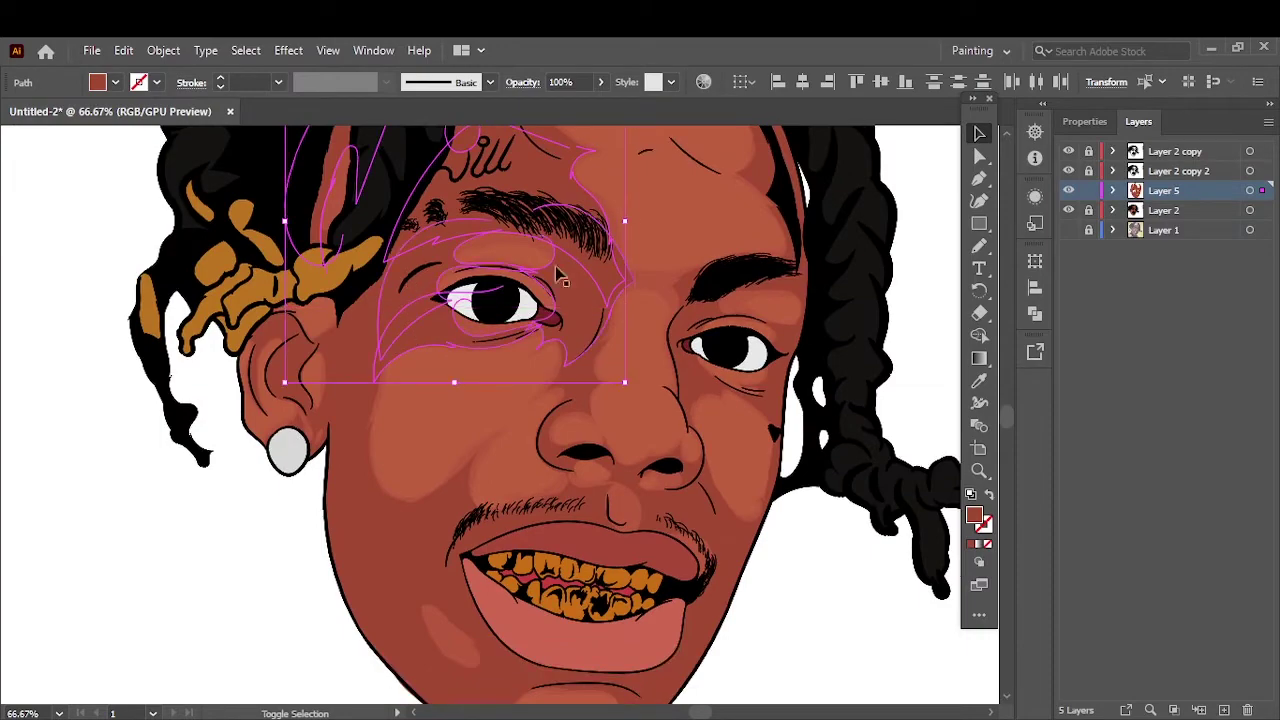
key("ctrl+plus")
left_click(240, 470, "shift")
Step: Cut the selected shading paths and create a new Layer 6 for them
scroll(155, 393, "up", 5)
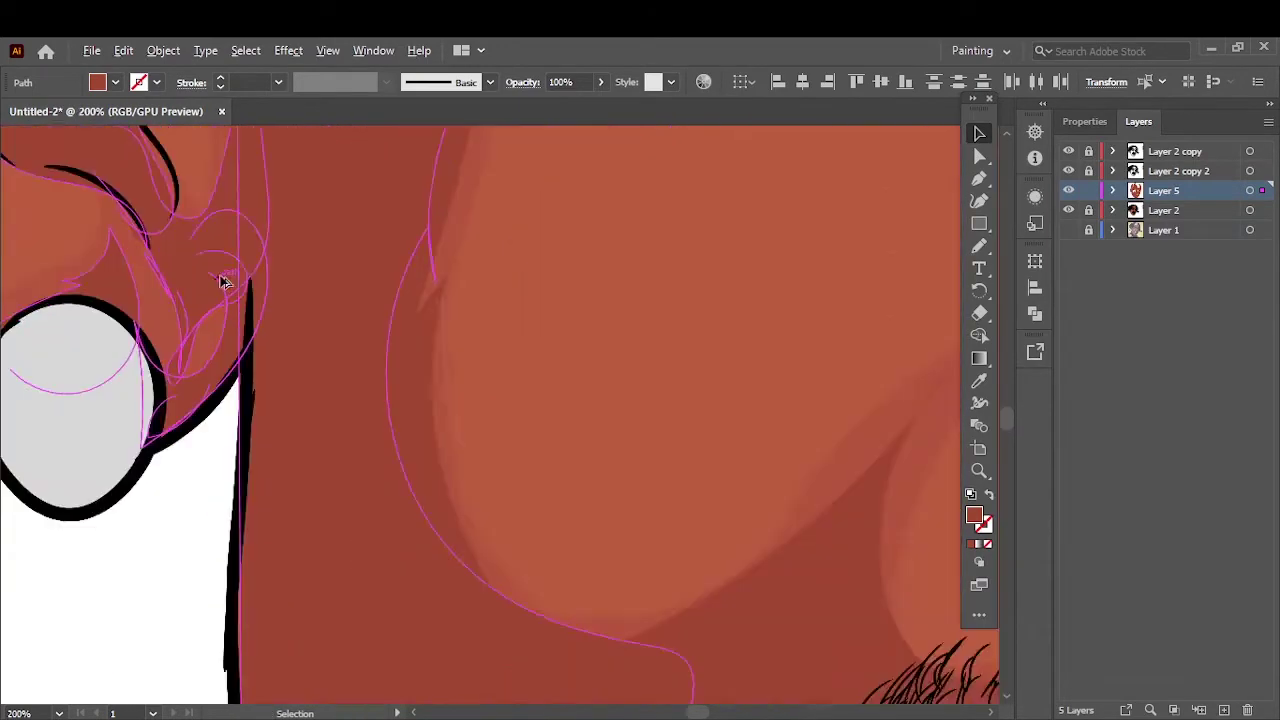
scroll(223, 277, "up", 3)
scroll(206, 428, "down", 5)
scroll(463, 405, "down", 3)
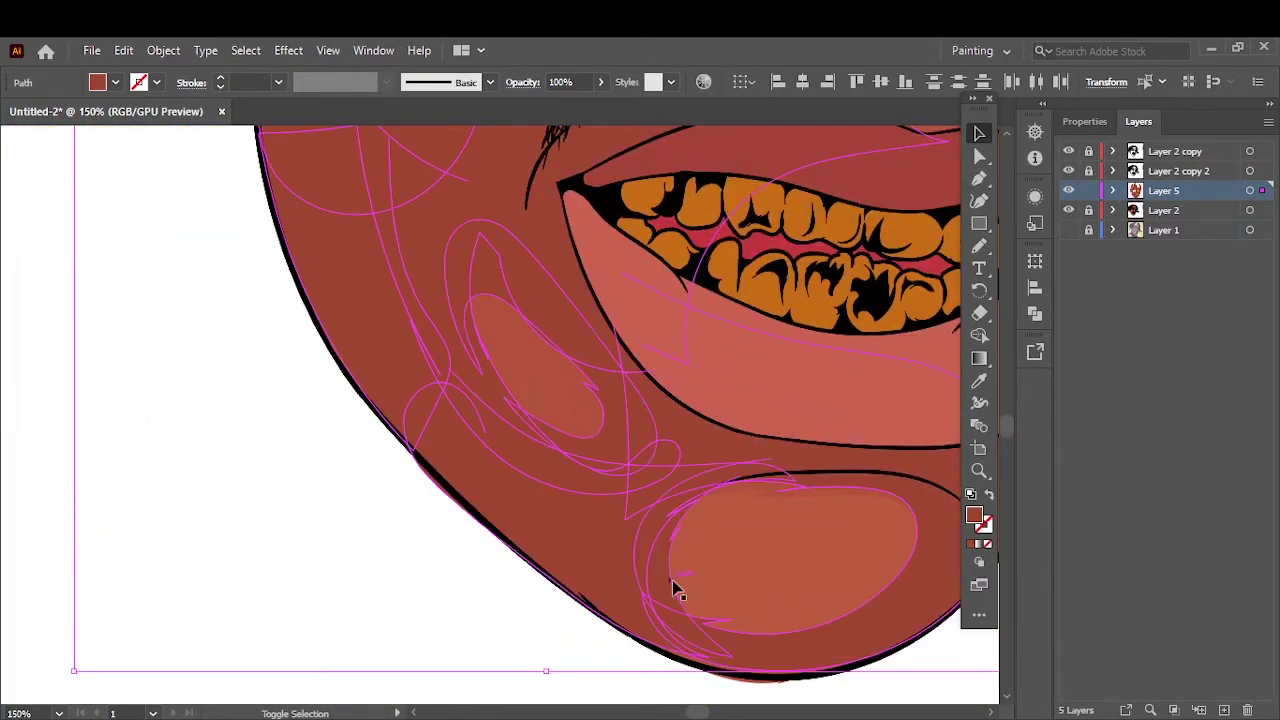
scroll(685, 555, "down", 2)
scroll(720, 475, "up", 1)
scroll(550, 428, "up", 1)
scroll(421, 374, "right", 1)
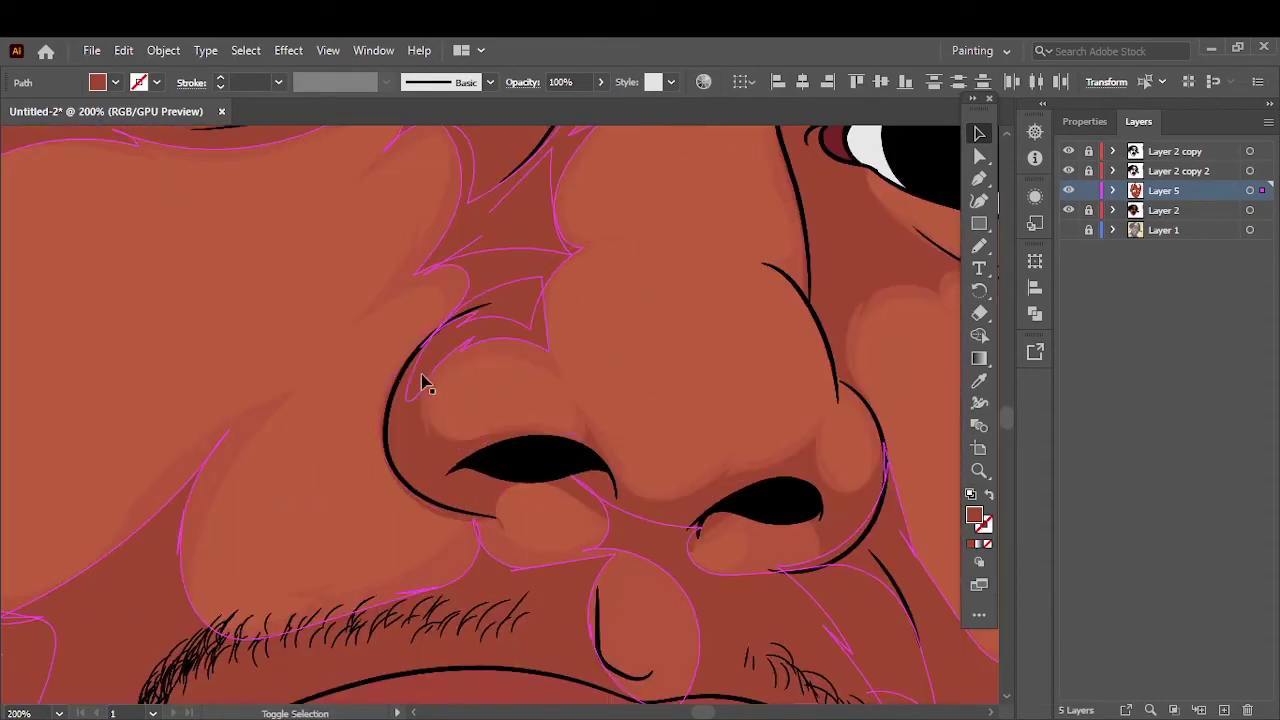
scroll(777, 349, "right", 5)
scroll(518, 488, "up", 3)
scroll(518, 488, "up", 3)
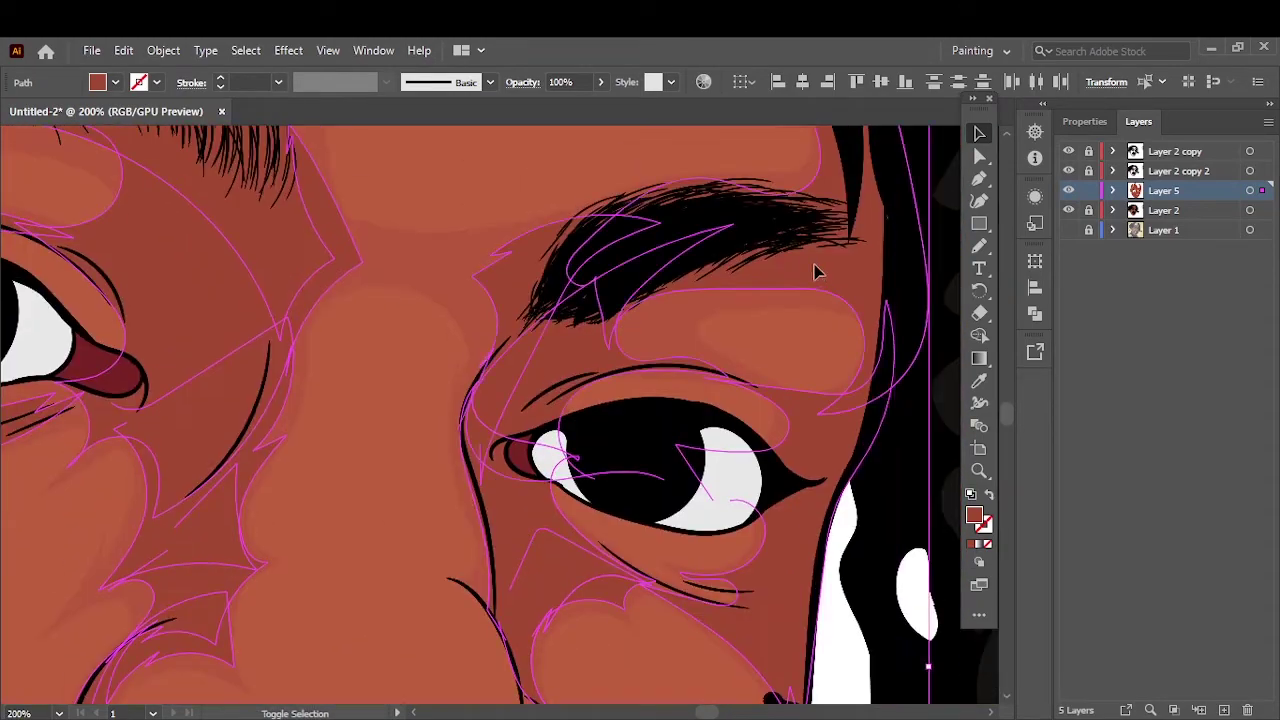
scroll(814, 271, "up", 4)
scroll(814, 271, "down", 1)
scroll(266, 414, "up", 4)
key("ctrl+minus")
key("ctrl+minus")
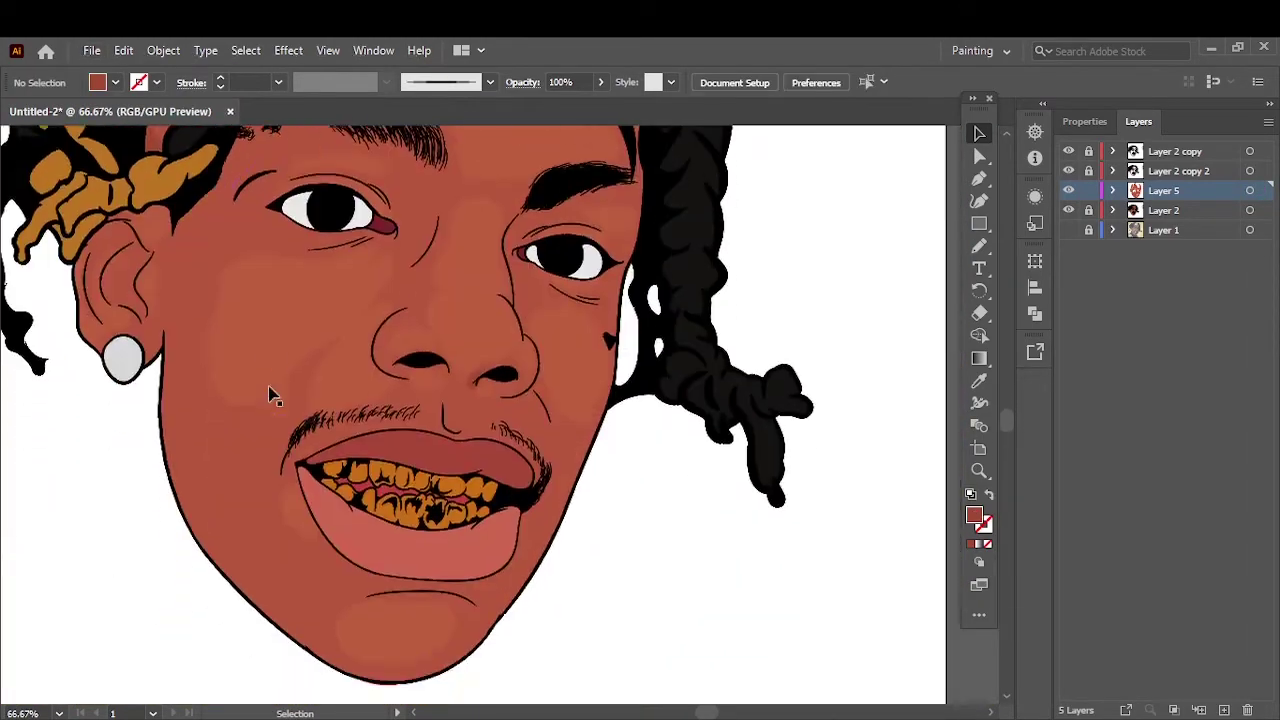
key("ctrl+l")
Step: Paste the shading shapes into Layer 6 behind the artwork using Paste in Back
key("ctrl+f")
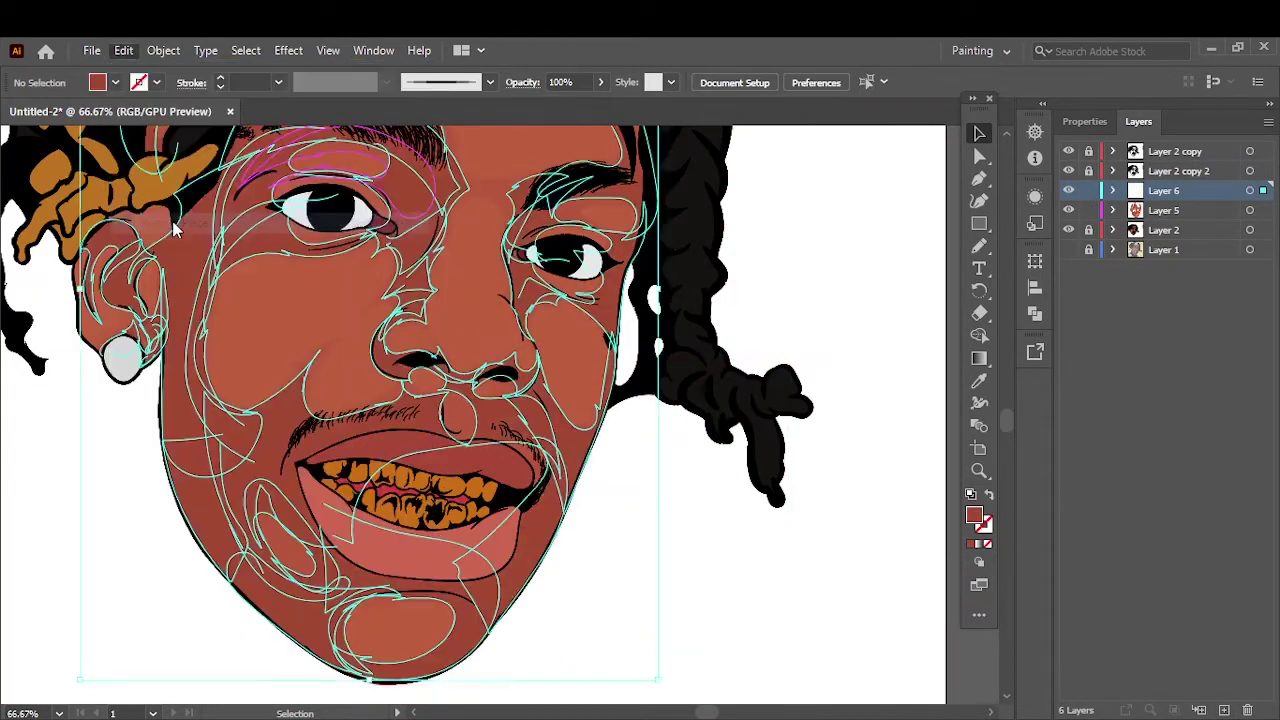
key("ctrl+shift+a")
key("ctrl+minus")
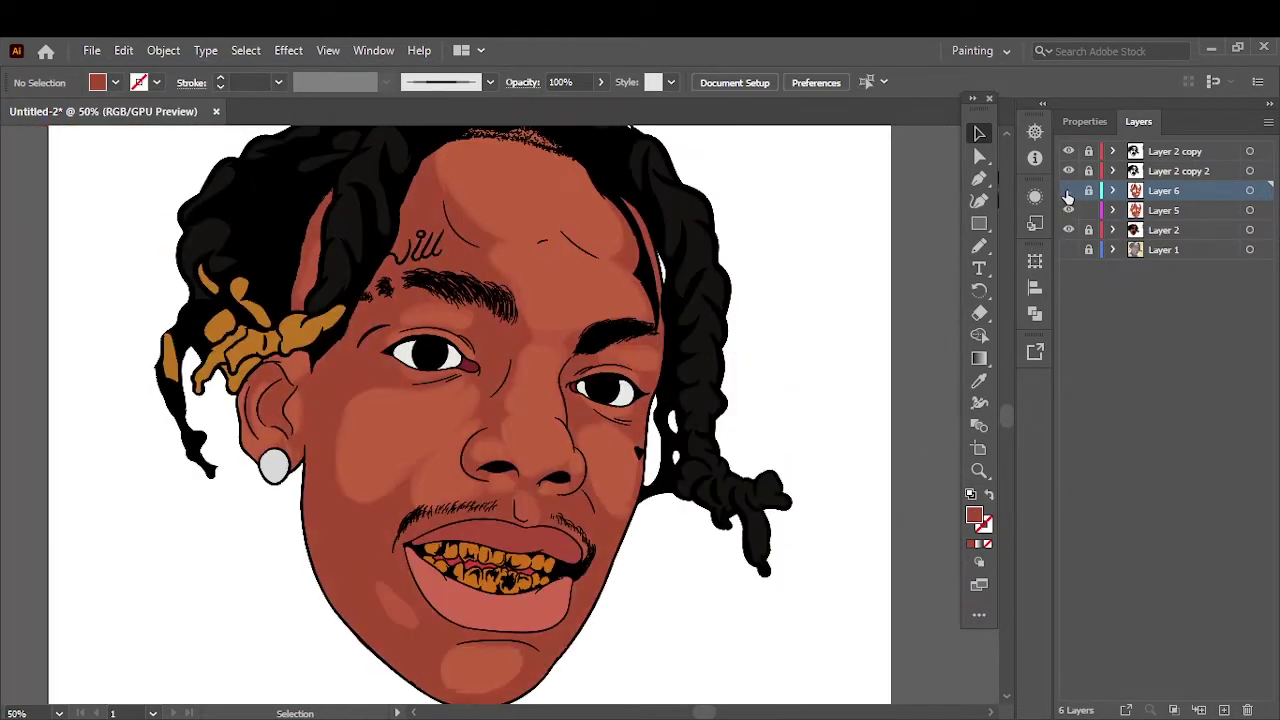
scroll(509, 474, "up", 4)
left_click(494, 486)
left_click(123, 50)
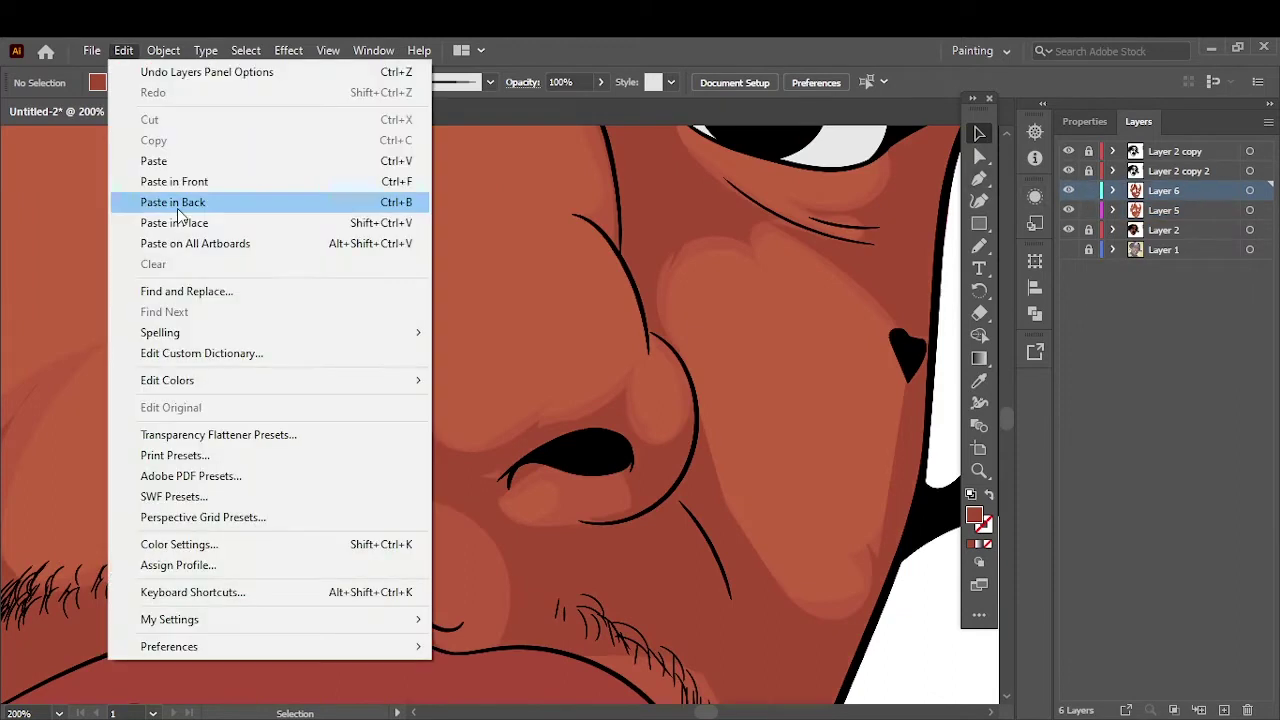
left_click(178, 204)
key("ctrl+0")
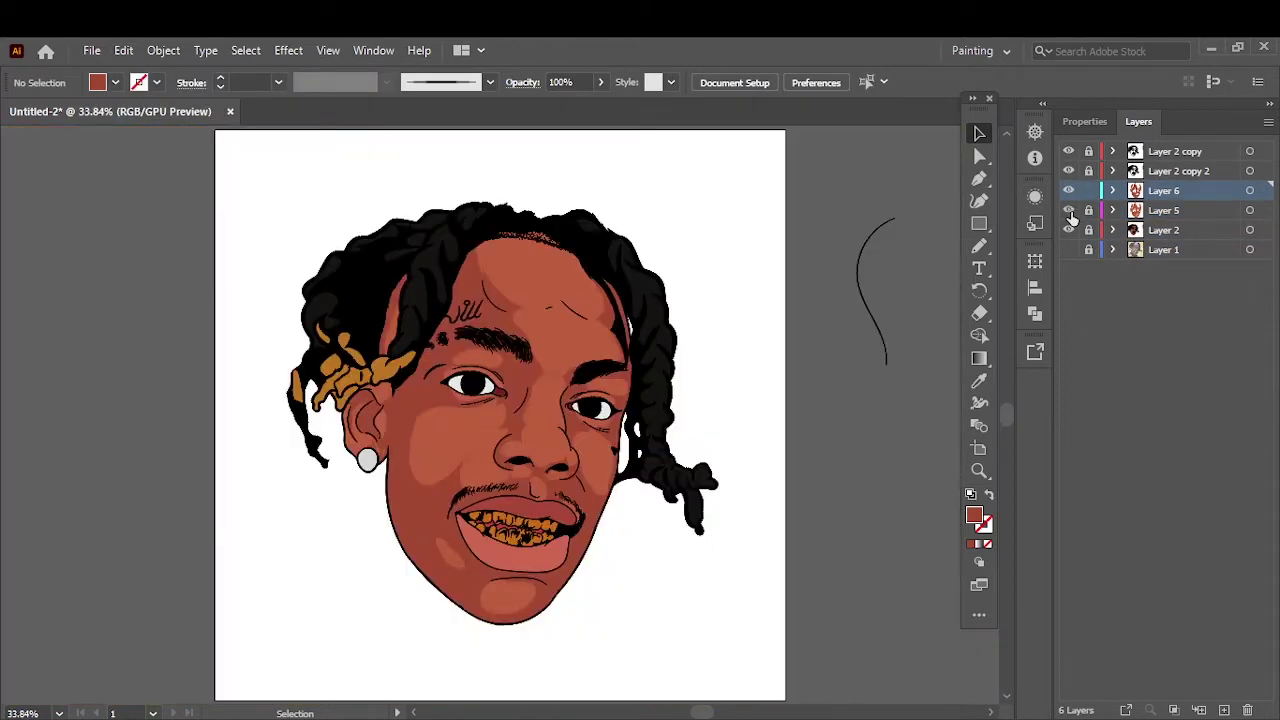
Step: Toggle Layer 5's visibility to compare, then add empty Layer 7 above Layer 6
left_click(1066, 212)
left_click(1224, 710)
key("ctrl+1")
Step: Sample and set a darker skin shadow fill colour for the Pencil tool
key("i")
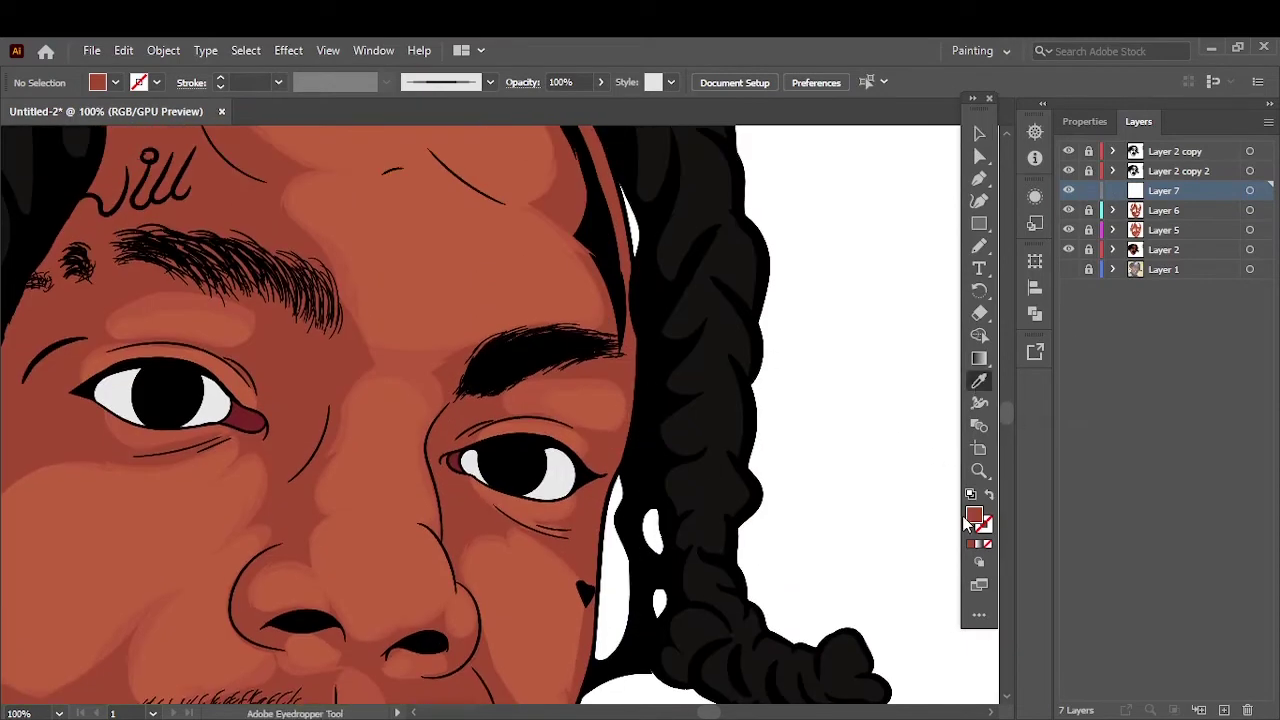
double_click(974, 515)
left_click(1104, 254)
key("ctrl+plus")
key("n")
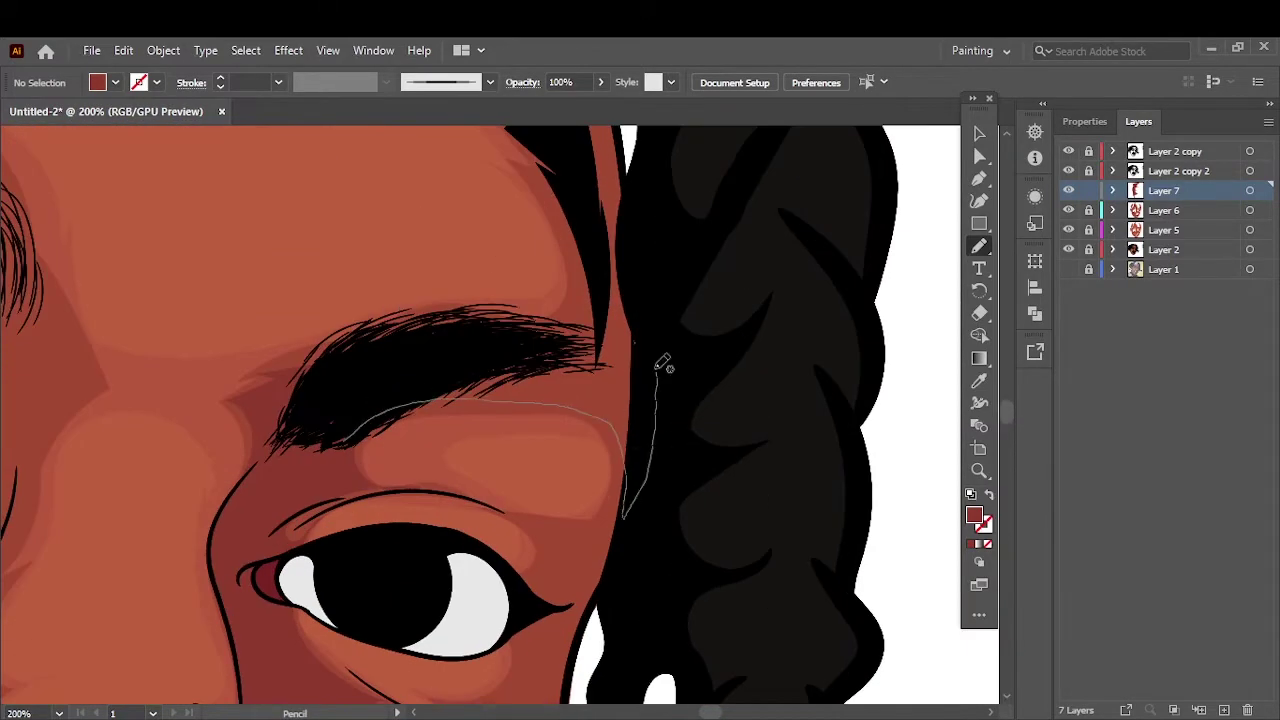
Step: Draw dark shadow shapes along the nose and down the cheek
scroll(651, 371, "down", 2)
scroll(534, 408, "down", 2)
scroll(460, 270, "down", 5)
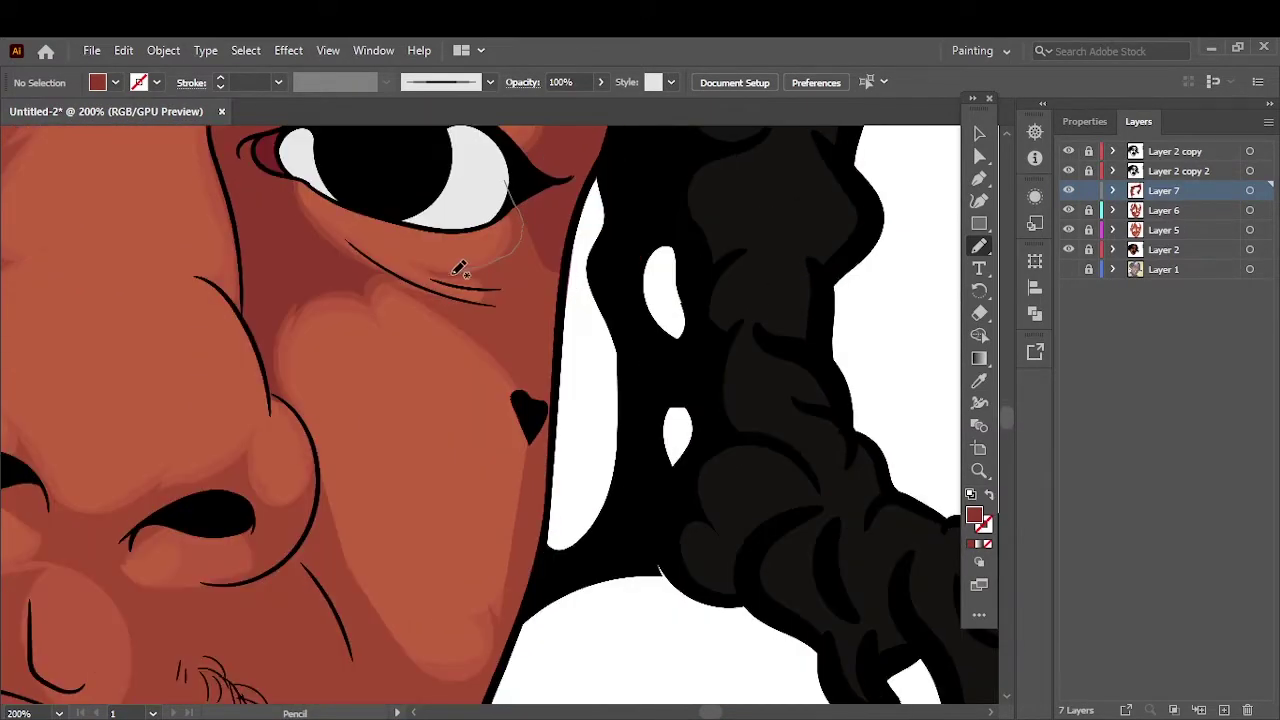
scroll(540, 400, "down", 2)
left_click_drag(360, 218, 553, 393)
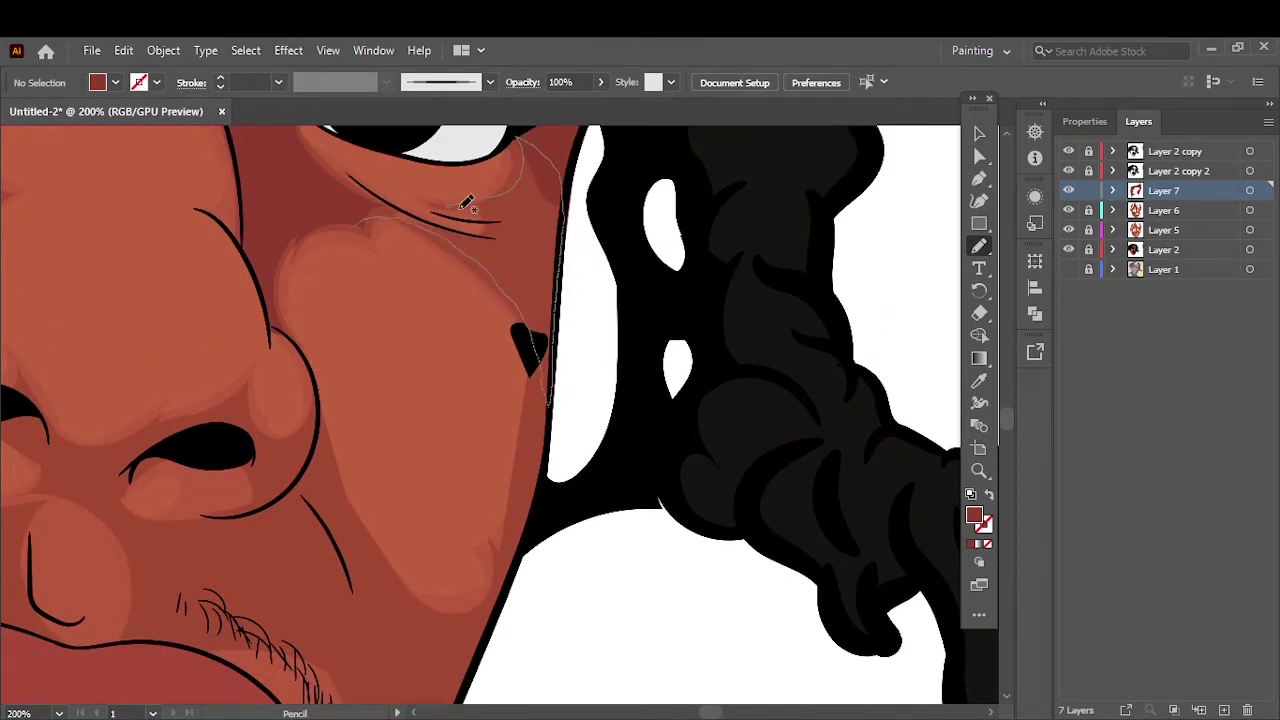
scroll(553, 393, "down", 2)
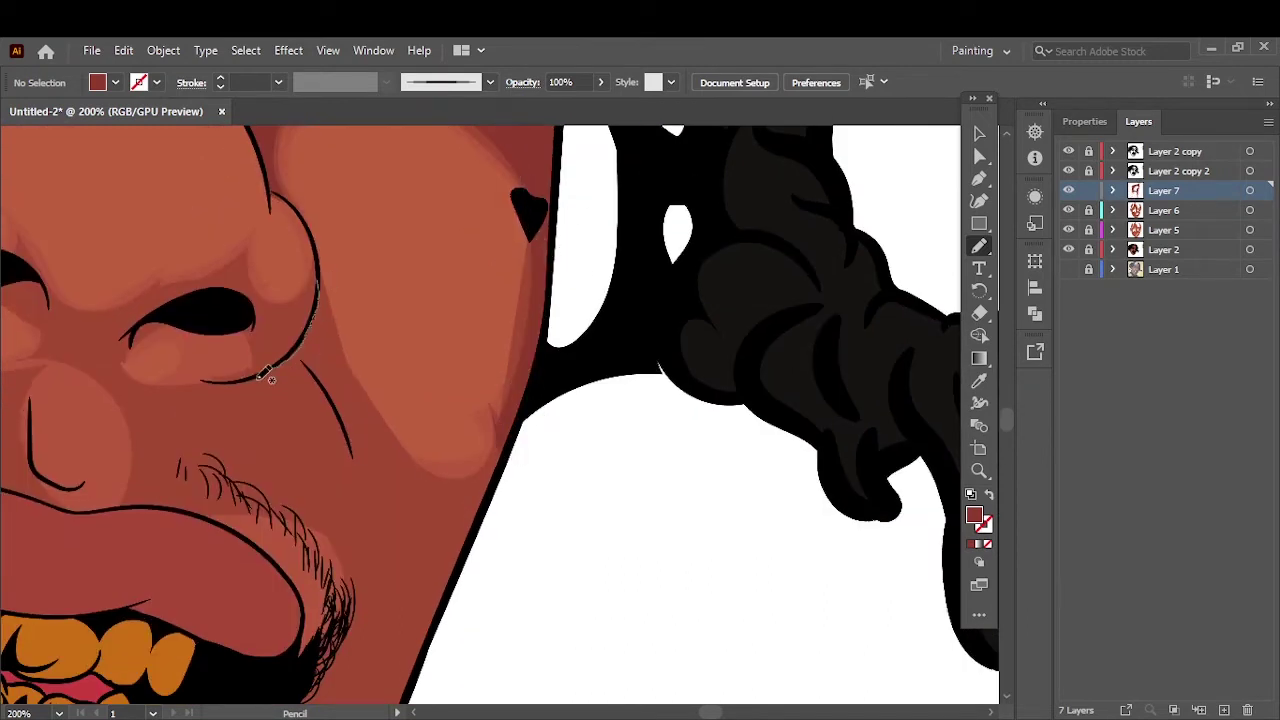
left_click_drag(262, 376, 451, 571)
key("ctrl+0")
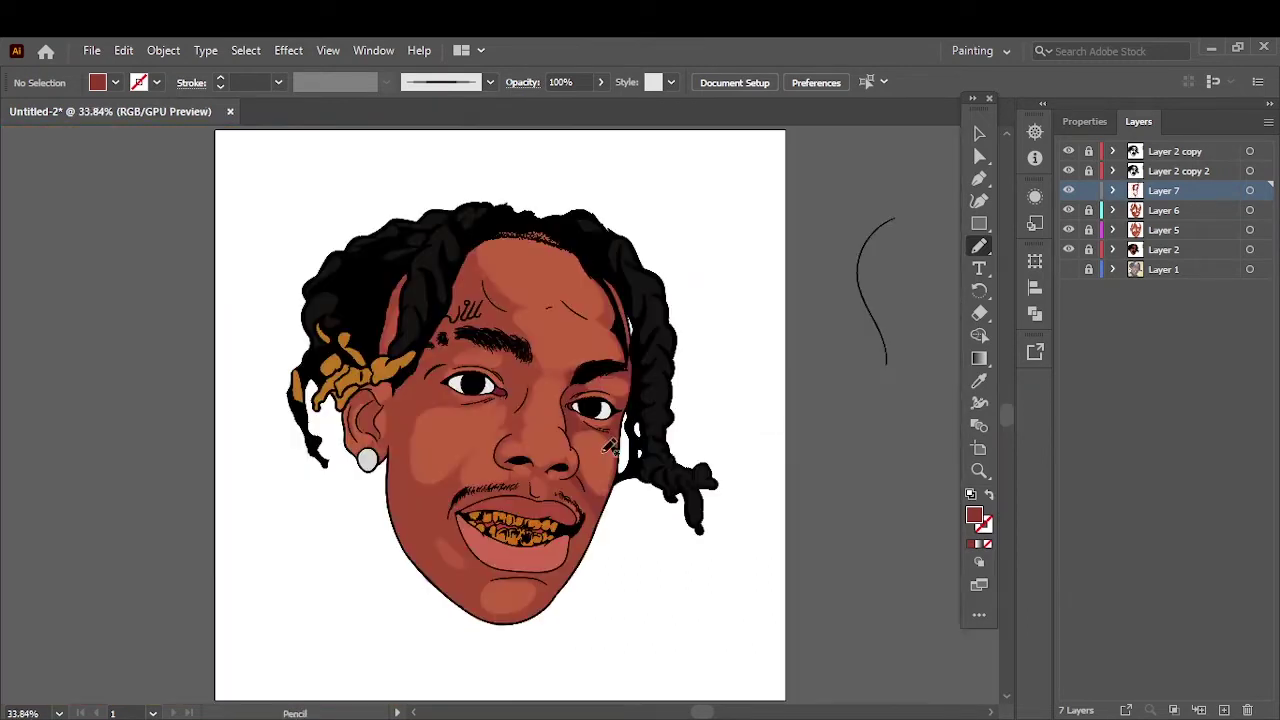
key("ctrl+plus")
key("ctrl+plus")
key("ctrl+plus")
scroll(376, 430, "up", 4)
mouse_move(545, 462)
left_mouse_down()
mouse_move(376, 430)
mouse_move(120, 255)
left_mouse_up()
key("ctrl+1")
Step: Add shadows along the jaw, under the chin and along the temple
mouse_move(600, 330)
left_mouse_down()
mouse_move(557, 566)
mouse_move(629, 386)
left_mouse_up()
scroll(629, 386, "down", 5)
scroll(629, 386, "left", 5)
mouse_move(748, 360)
left_mouse_down()
mouse_move(595, 548)
mouse_move(520, 514)
left_mouse_up()
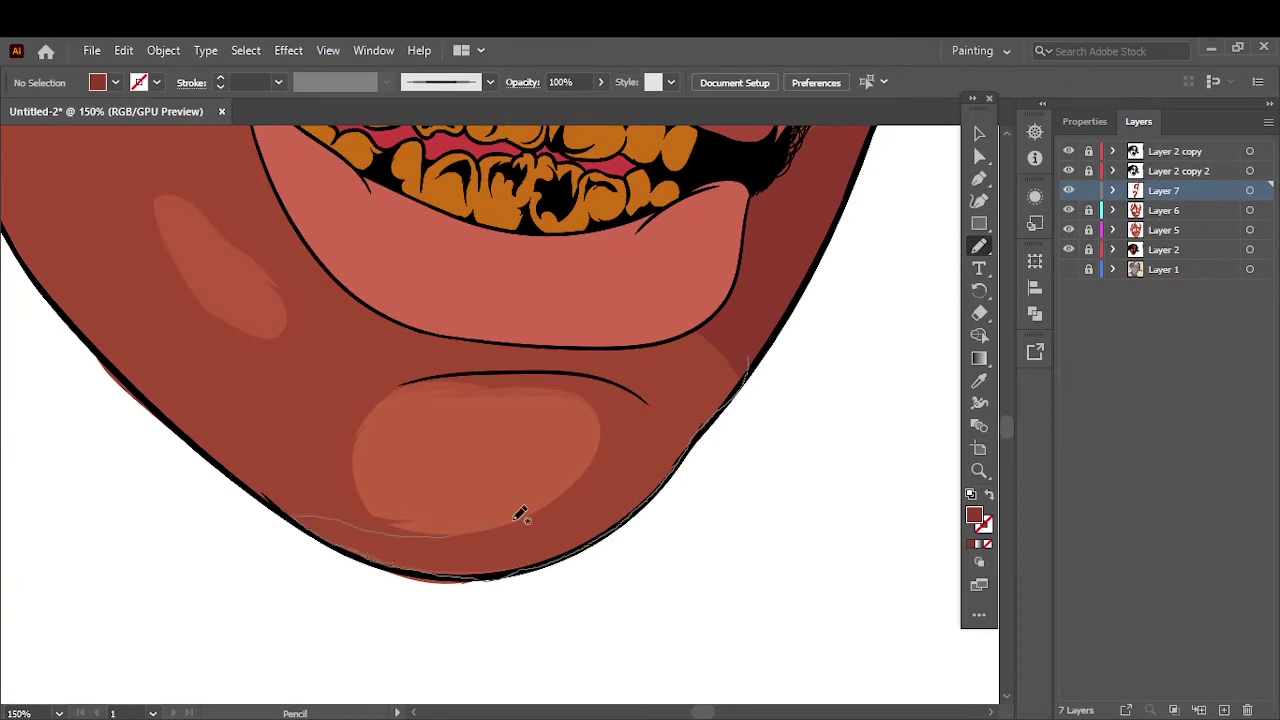
key("ctrl+0")
key("ctrl+plus")
key("ctrl+plus")
key("ctrl+plus")
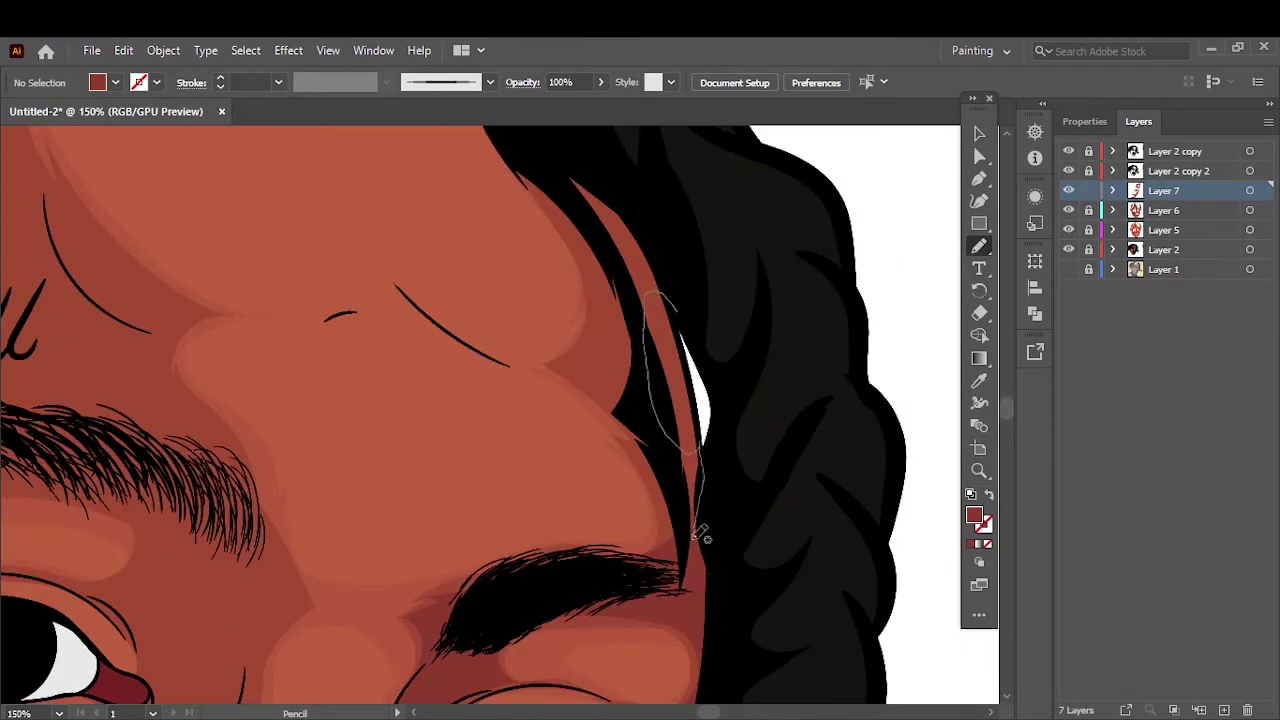
left_click_drag(604, 353, 630, 240)
key("ctrl+0")
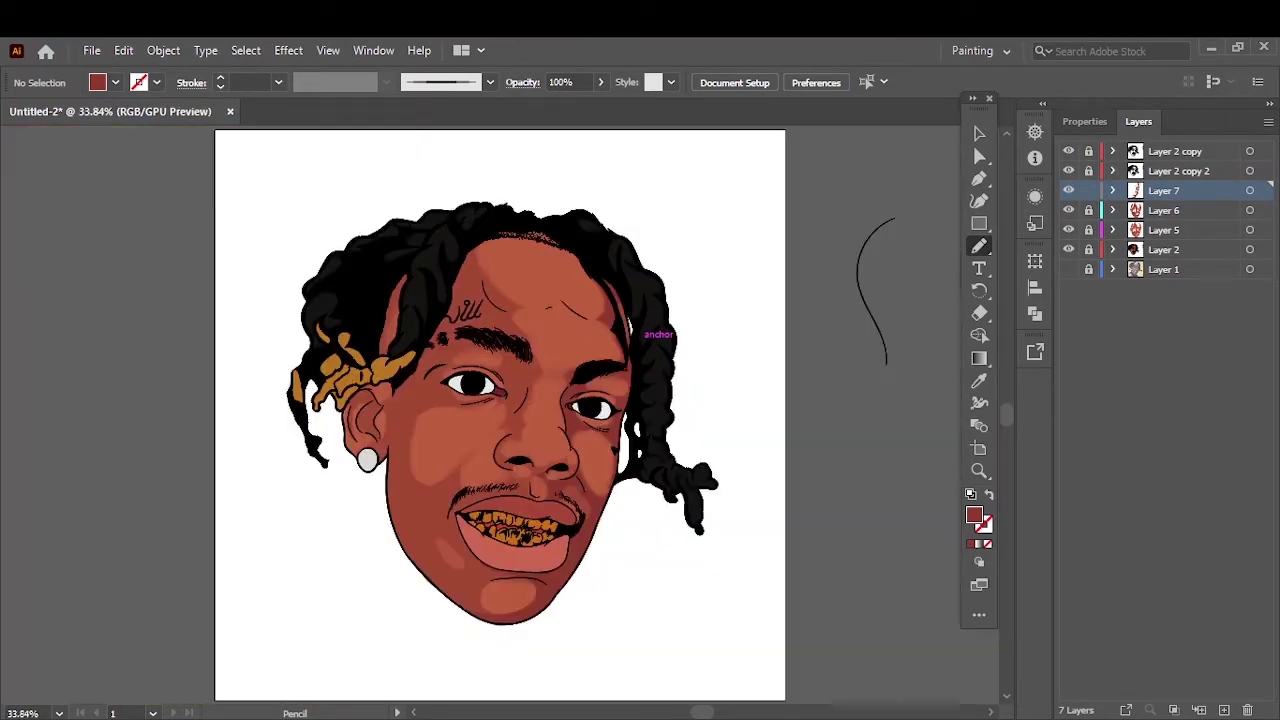
scroll(371, 420, "up", 5, "alt")
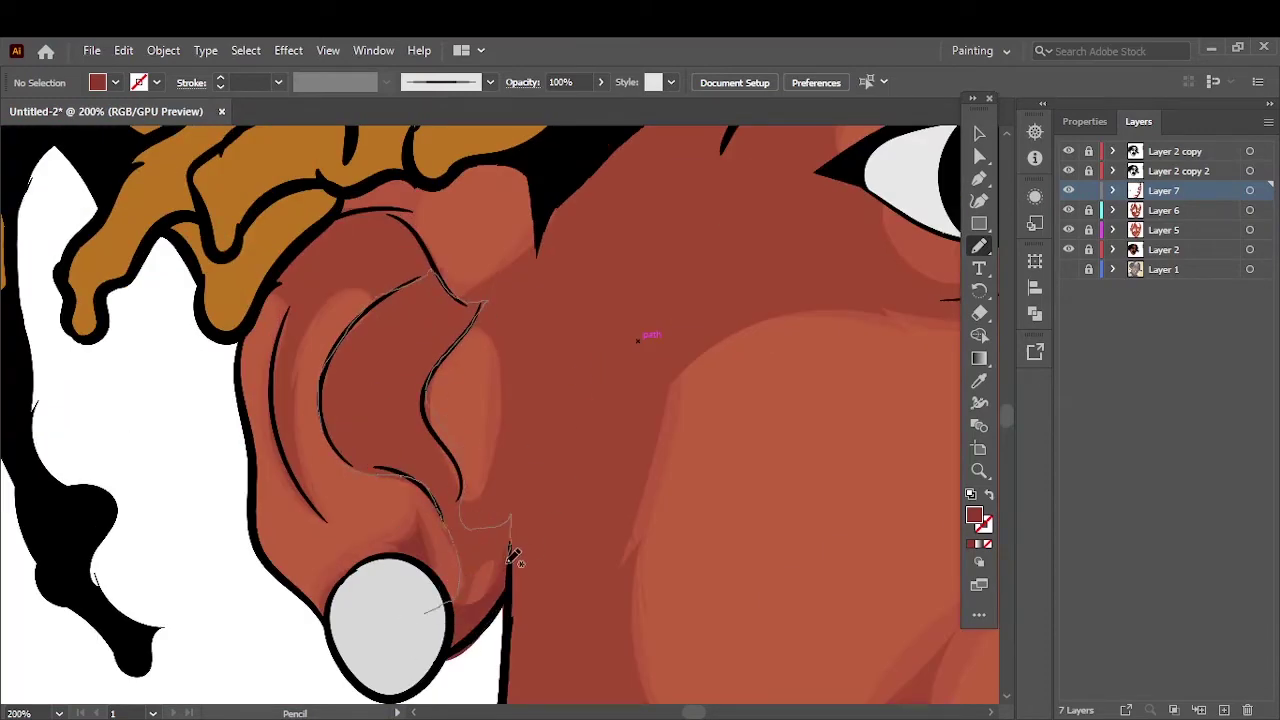
Step: Draw darker shadows inside the ear and across the left forehead and brow
left_click_drag(346, 458, 508, 560)
key("ctrl+0")
scroll(449, 451, "up", 5, "alt")
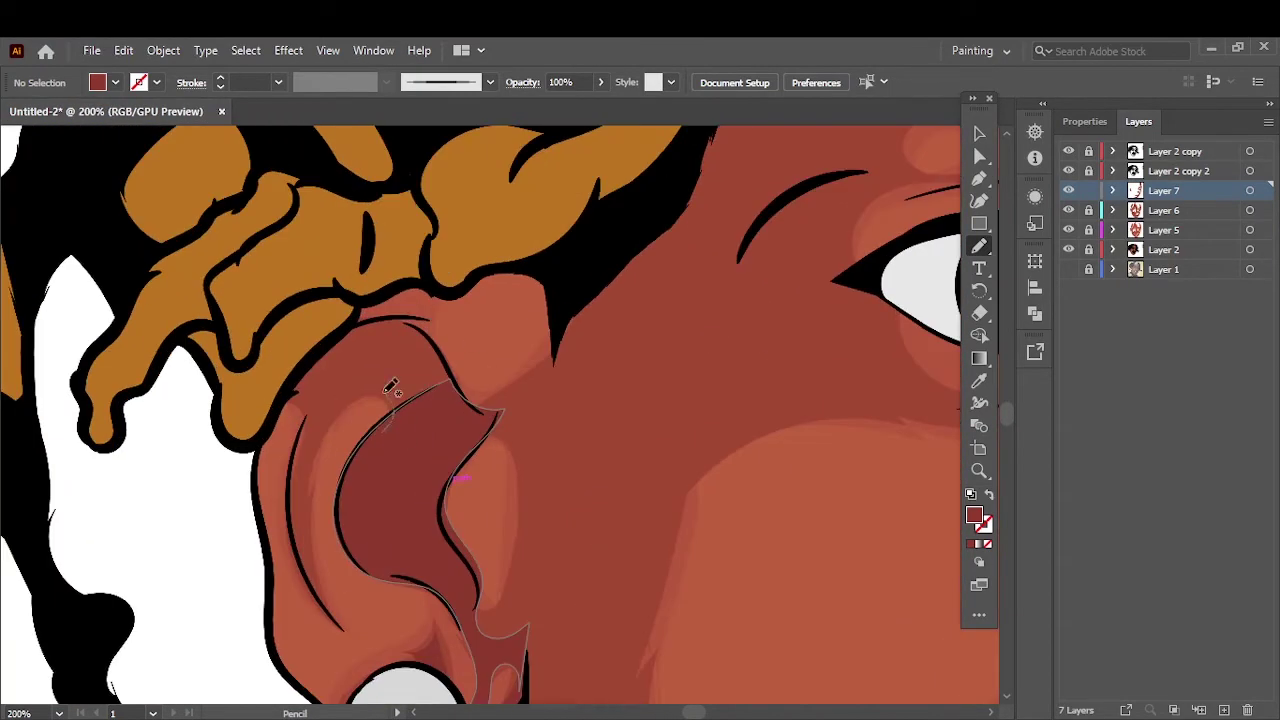
key("ctrl+0")
scroll(415, 305, "up", 5, "alt")
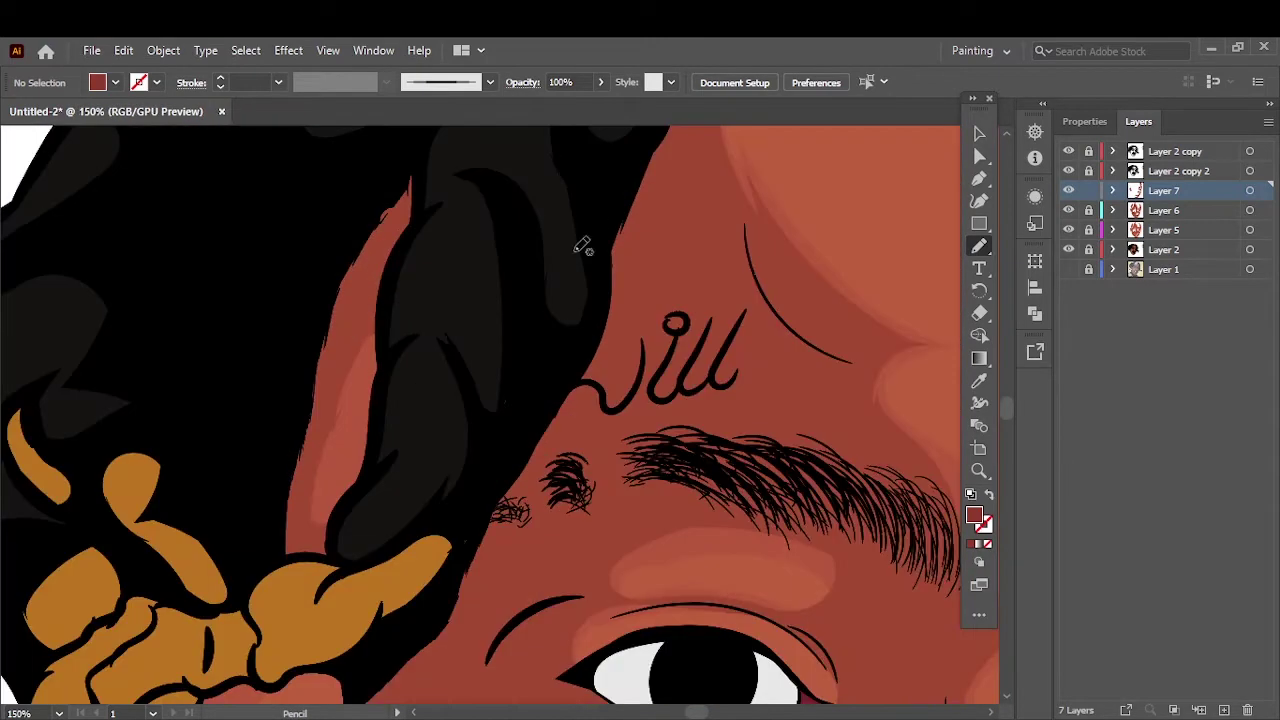
left_click_drag(340, 200, 366, 177)
key("ctrl+0")
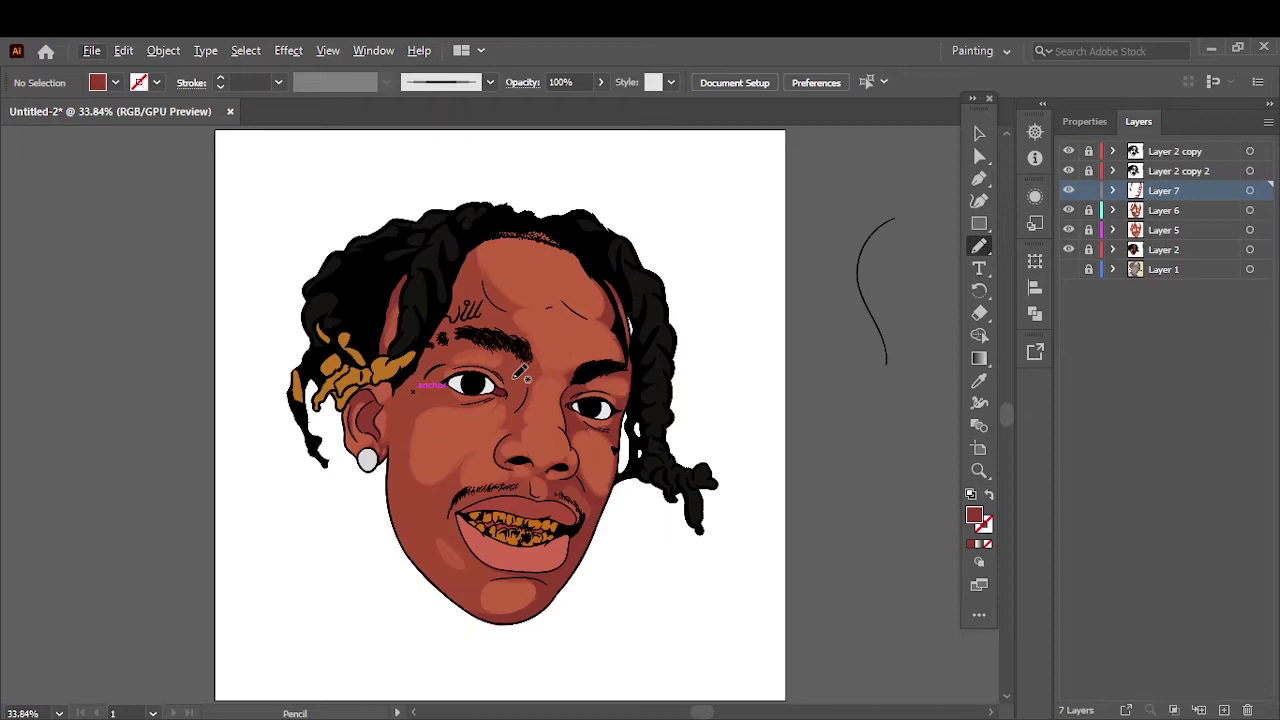
scroll(521, 373, "up", 4, "alt")
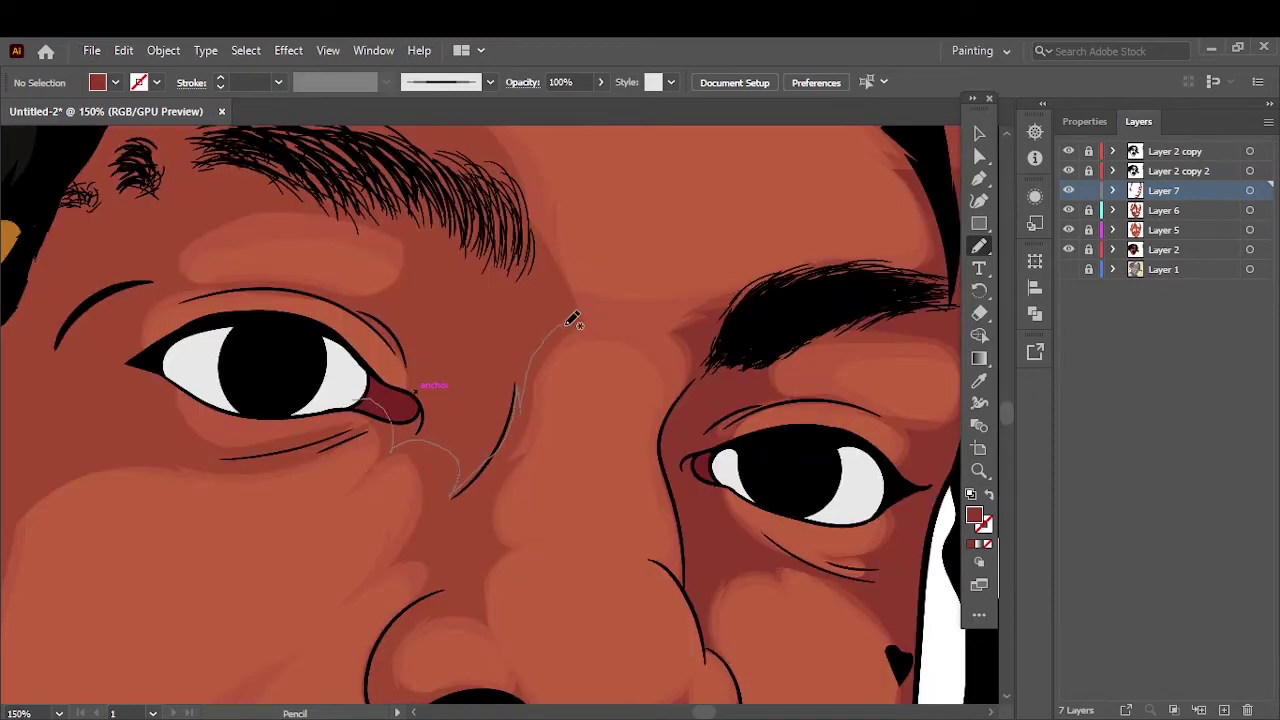
key("ctrl+0")
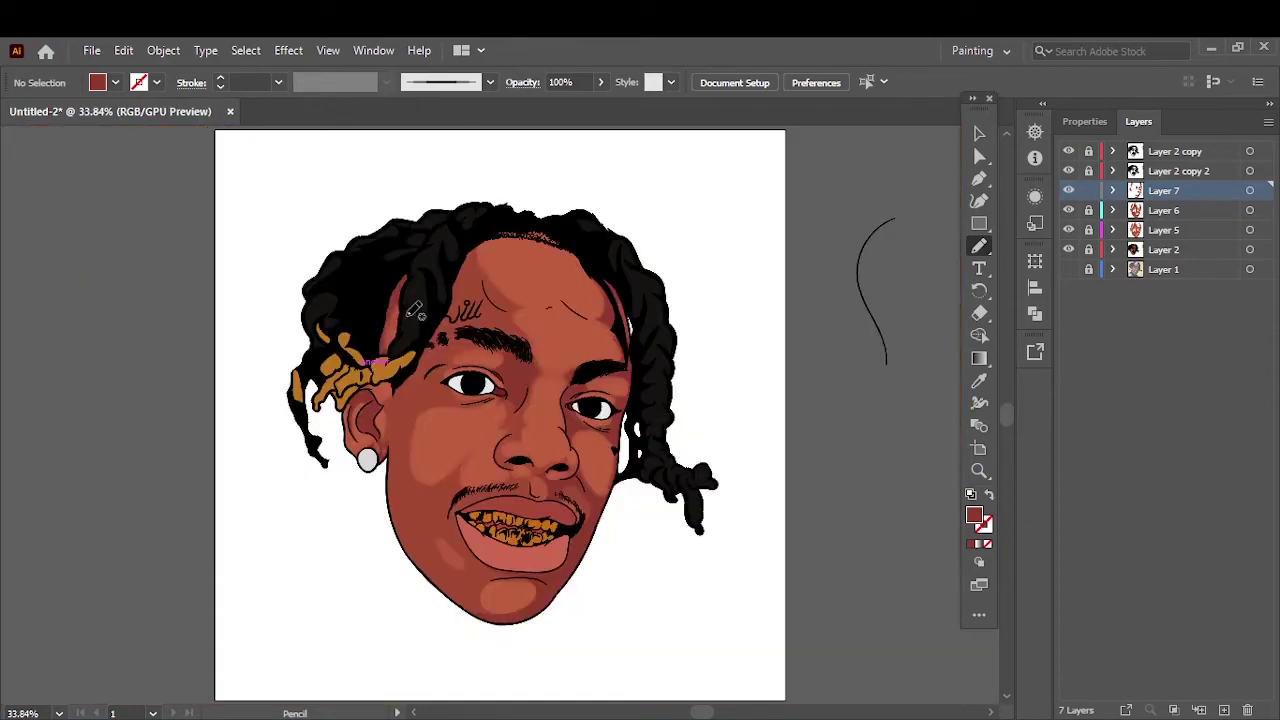
scroll(465, 310, "up", 3, "alt")
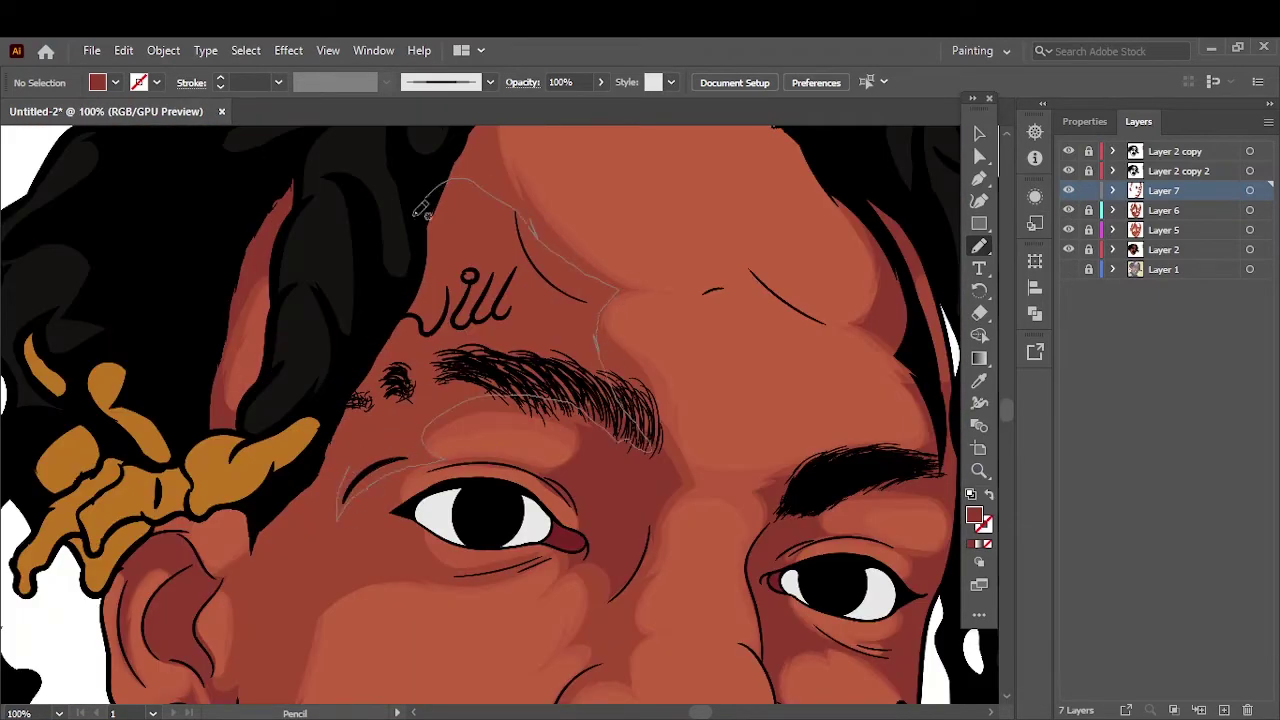
left_click_drag(308, 466, 348, 478)
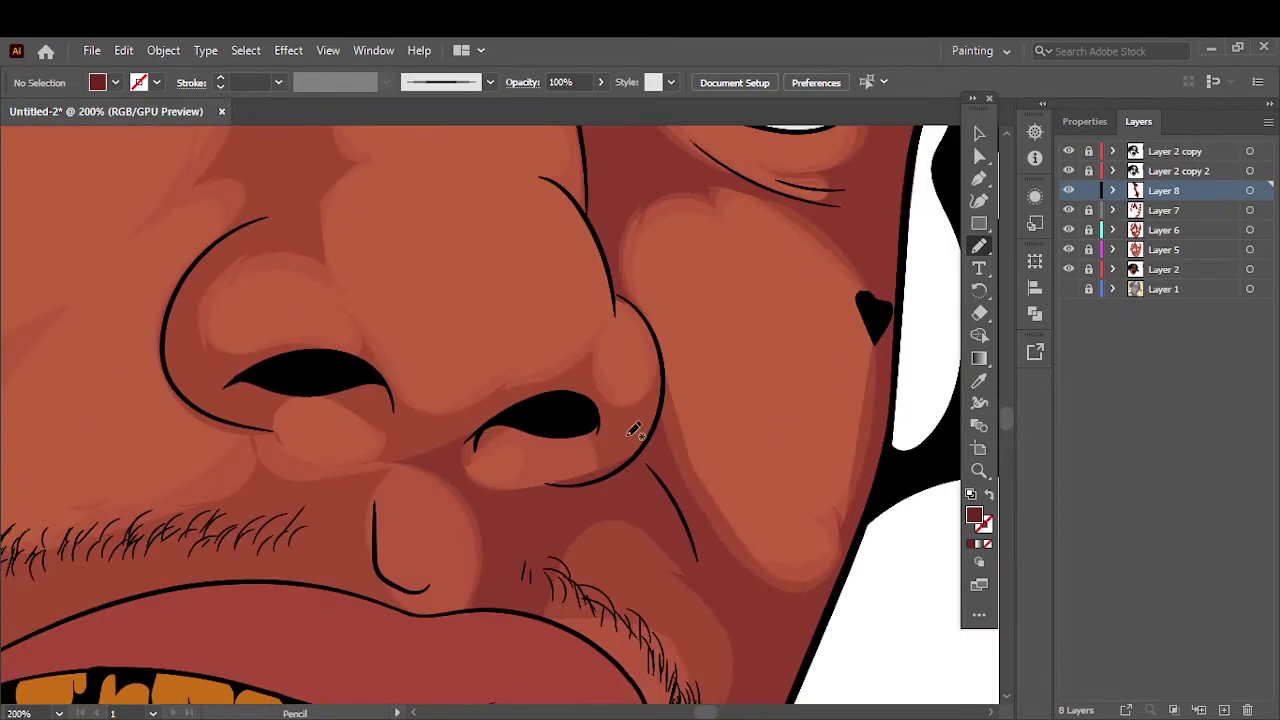
Step: Draw a shadow around the right nostril on Layer 7, then add a new layer
left_click(1232, 207)
left_click_drag(388, 314, 272, 505)
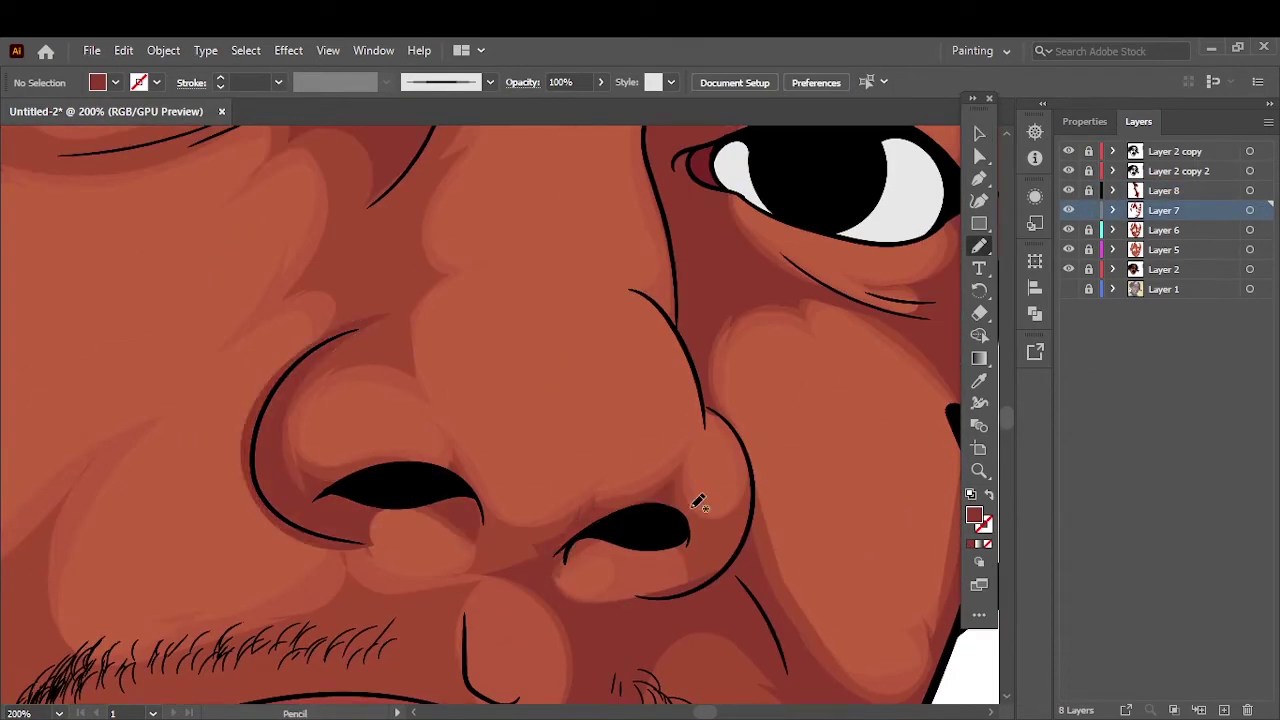
left_click_drag(728, 578, 726, 580)
key("ctrl+0")
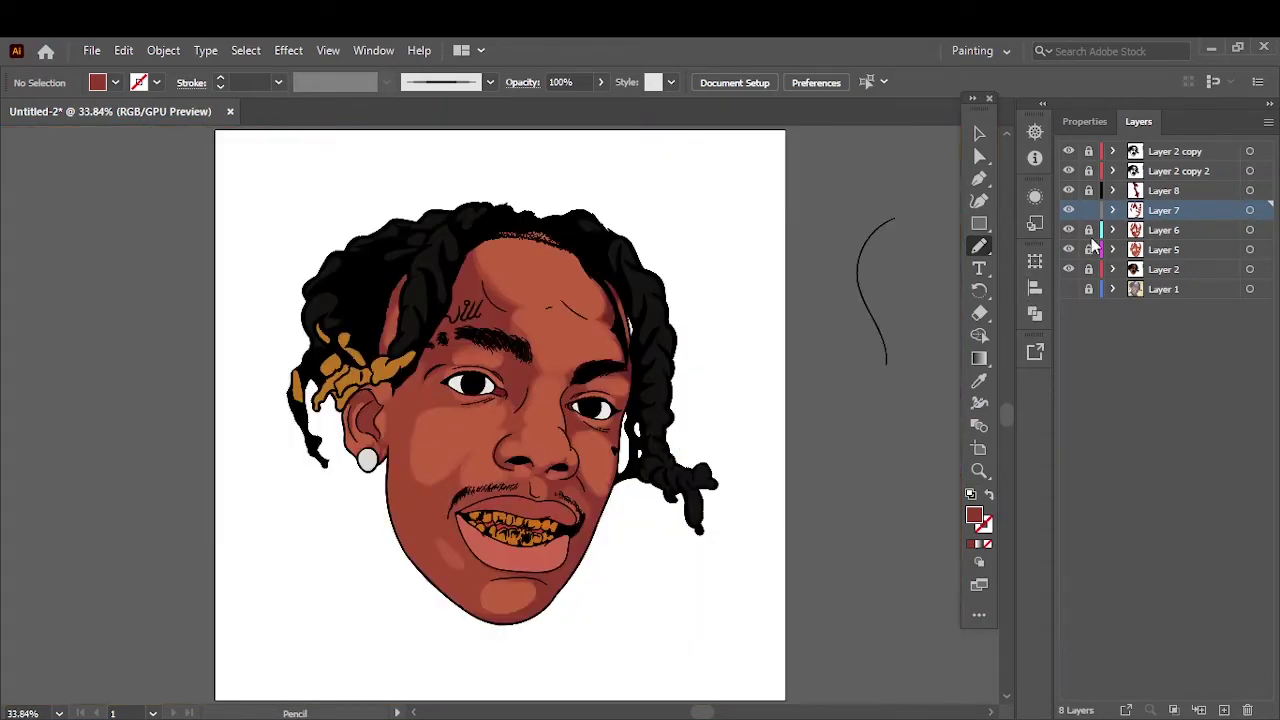
left_click(1163, 269)
key("ctrl+l")
Step: Sample the face skin tone and pencil a large cheek highlight shape down to the moustache
left_click(979, 380)
left_click(443, 443)
double_click(974, 515)
key("Return")
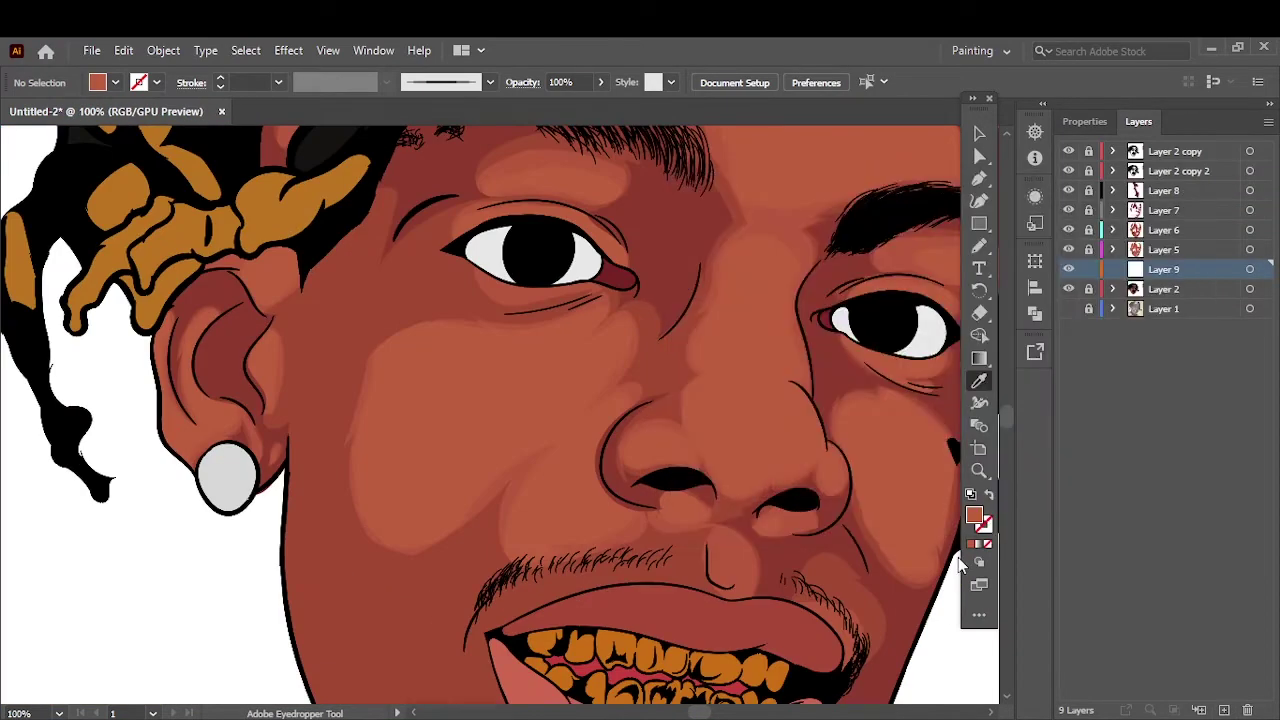
double_click(974, 515)
key("Return")
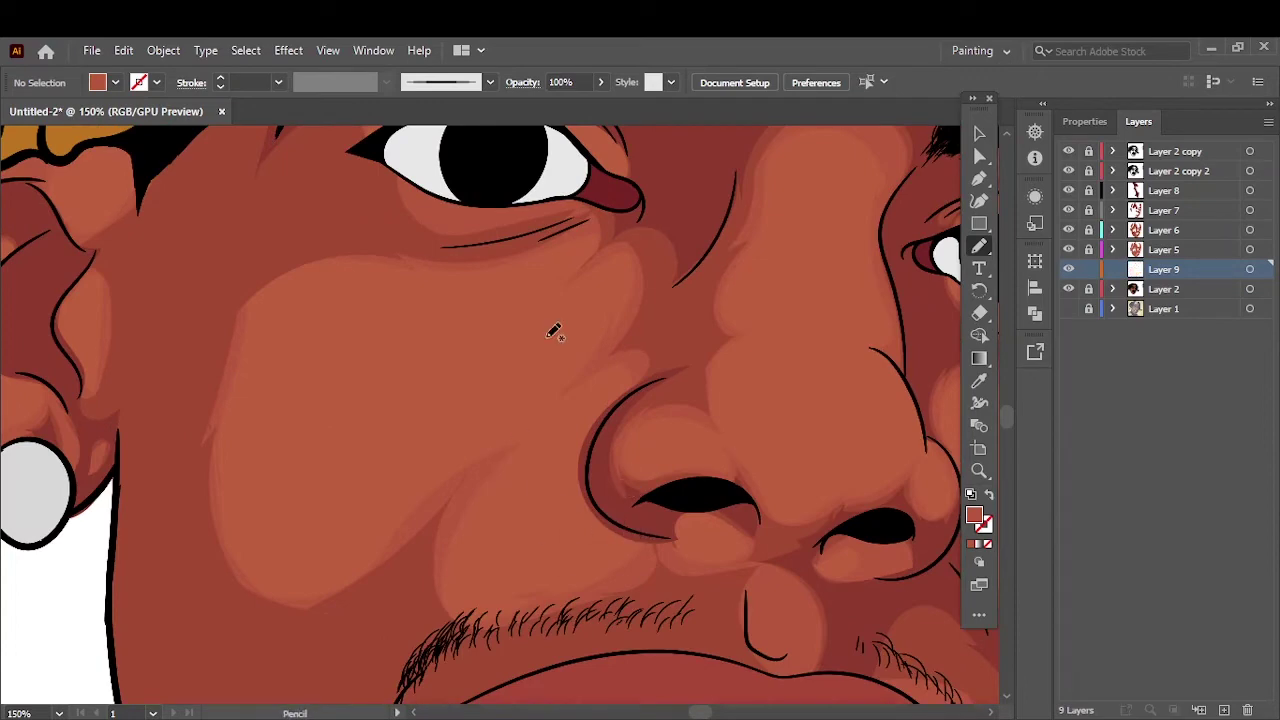
left_click_drag(349, 225, 490, 526)
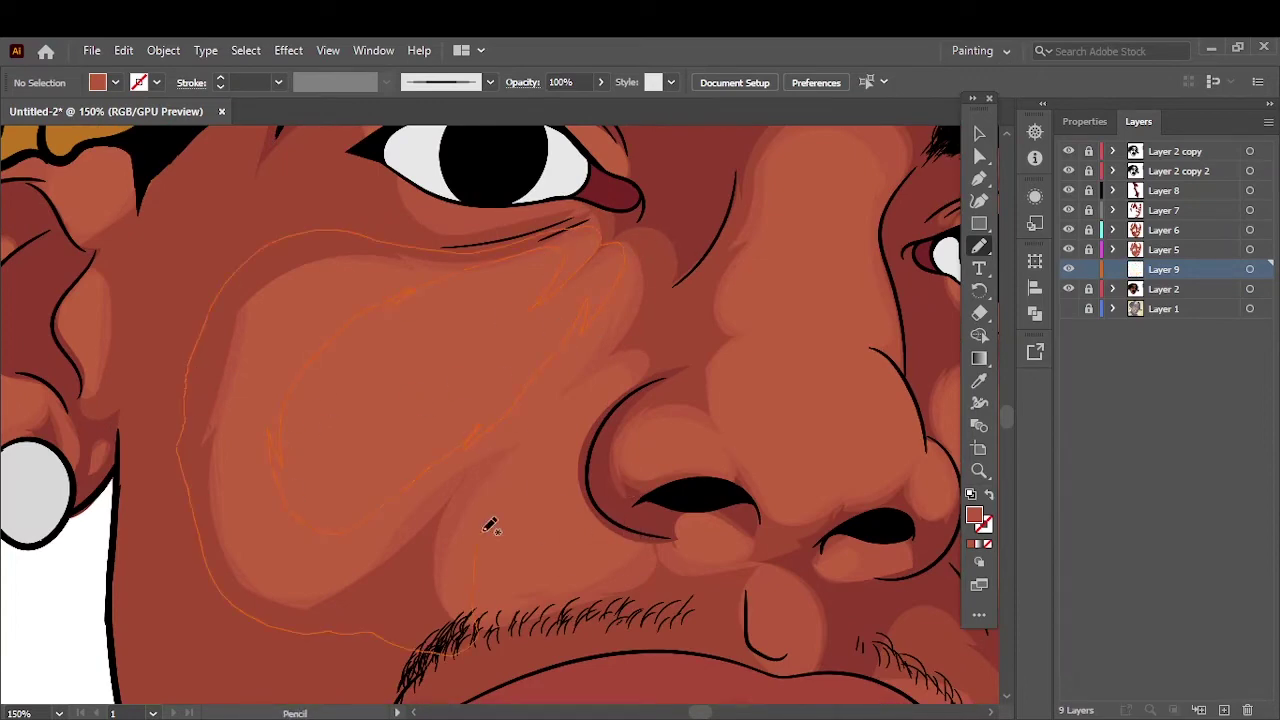
left_click_drag(608, 235, 610, 236)
Step: Re-sample and confirm the skin fill colour, then start another highlight shape
key("ctrl+0")
key("ctrl+1")
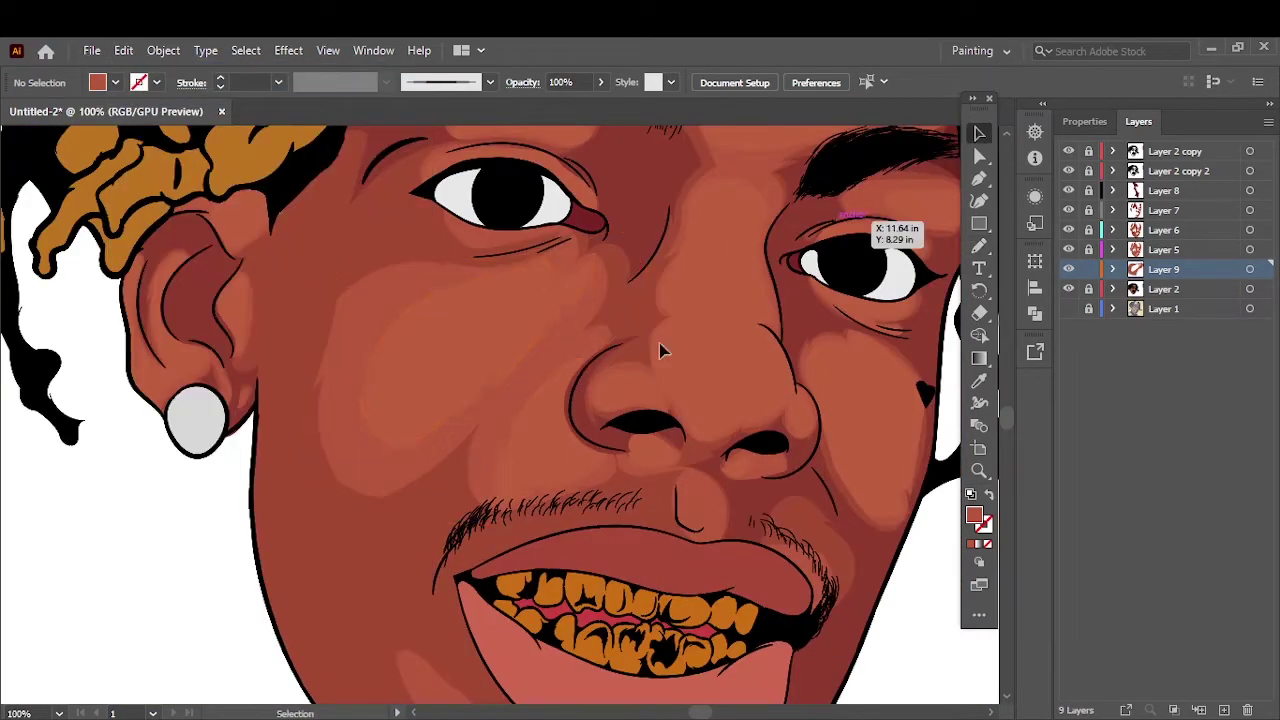
key("ctrl+plus")
key("i")
double_click(974, 515)
left_click(1128, 249)
key("ctrl+1")
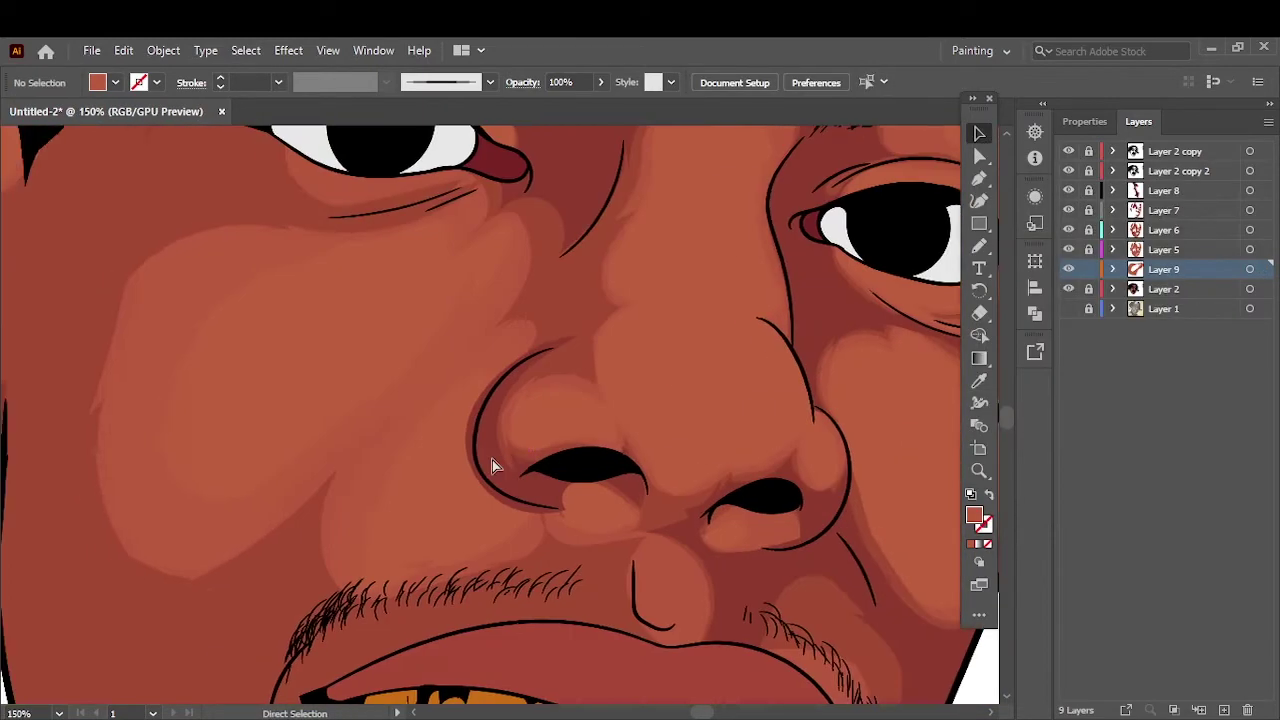
key("ctrl+plus")
key("n")
left_click_drag(385, 238, 516, 238)
Step: Show the reference photo in Layer 1 and pencil a highlight shape over the nose
key("ctrl+0")
key("ctrl+1")
key("ctrl+plus")
key("ctrl+plus")
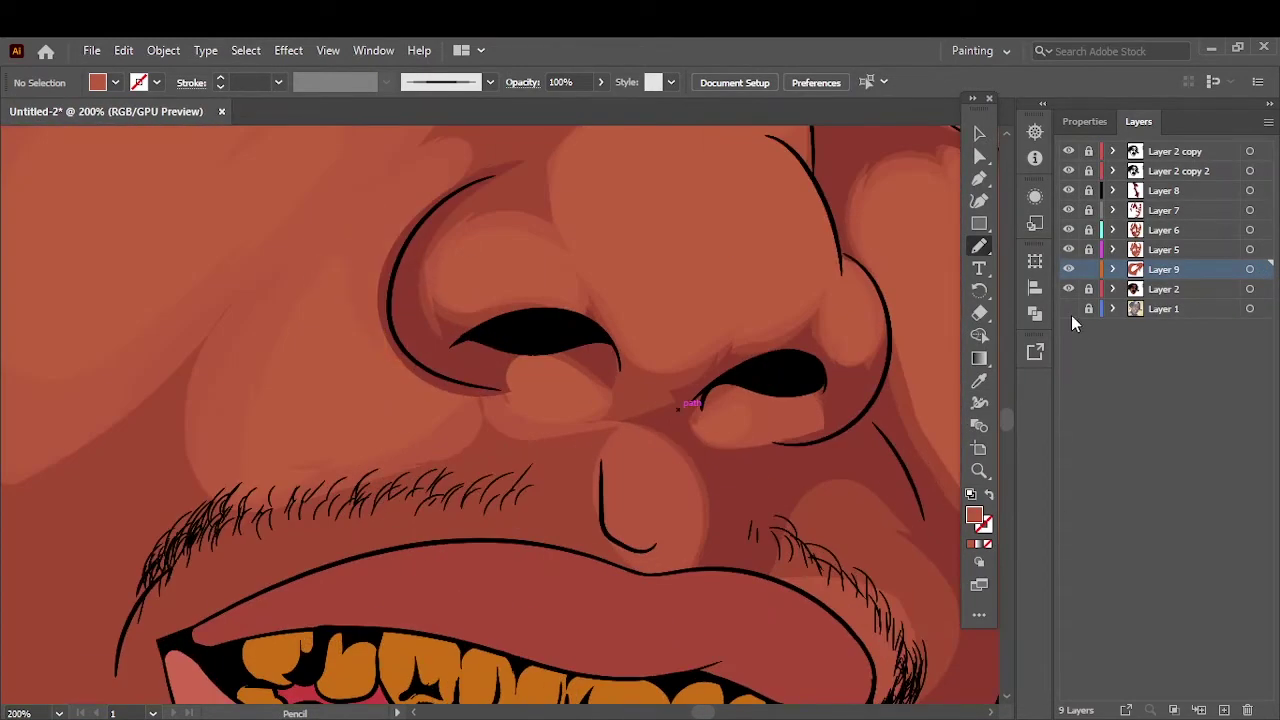
left_click(1068, 308)
left_click(1068, 288)
scroll(577, 424, "up", 3)
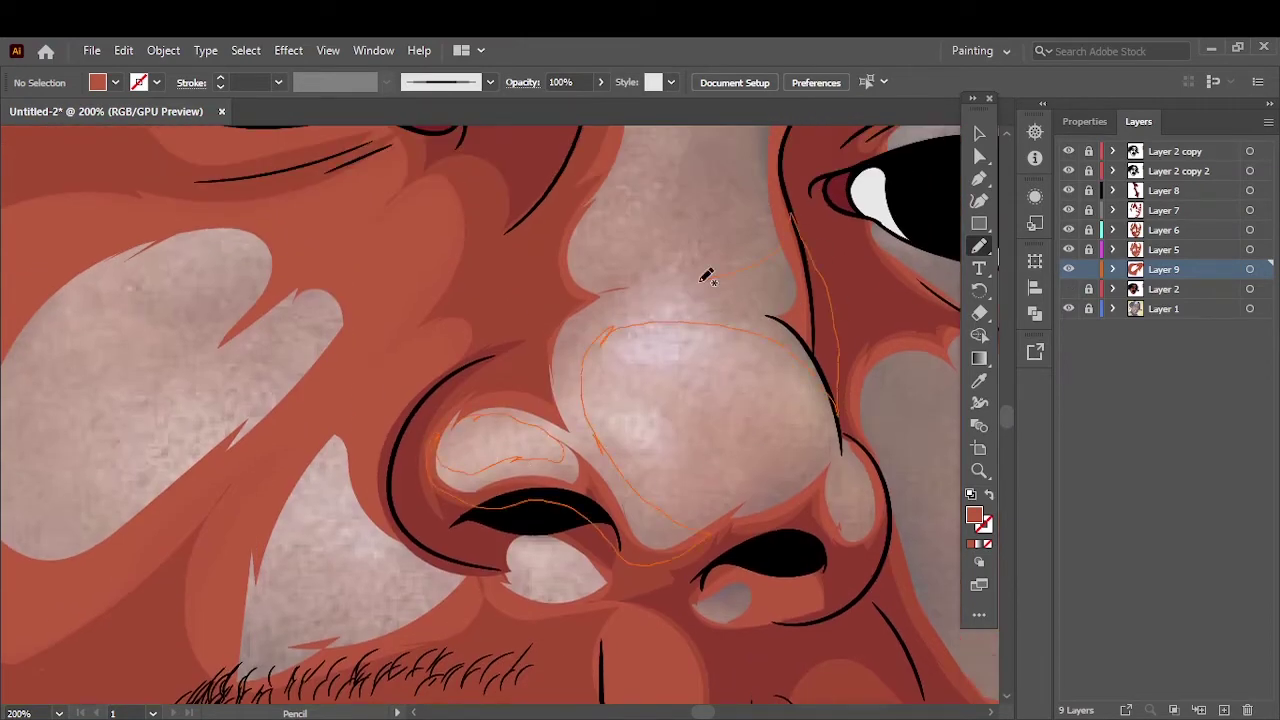
left_click_drag(706, 277, 780, 320)
left_click_drag(812, 514, 857, 553)
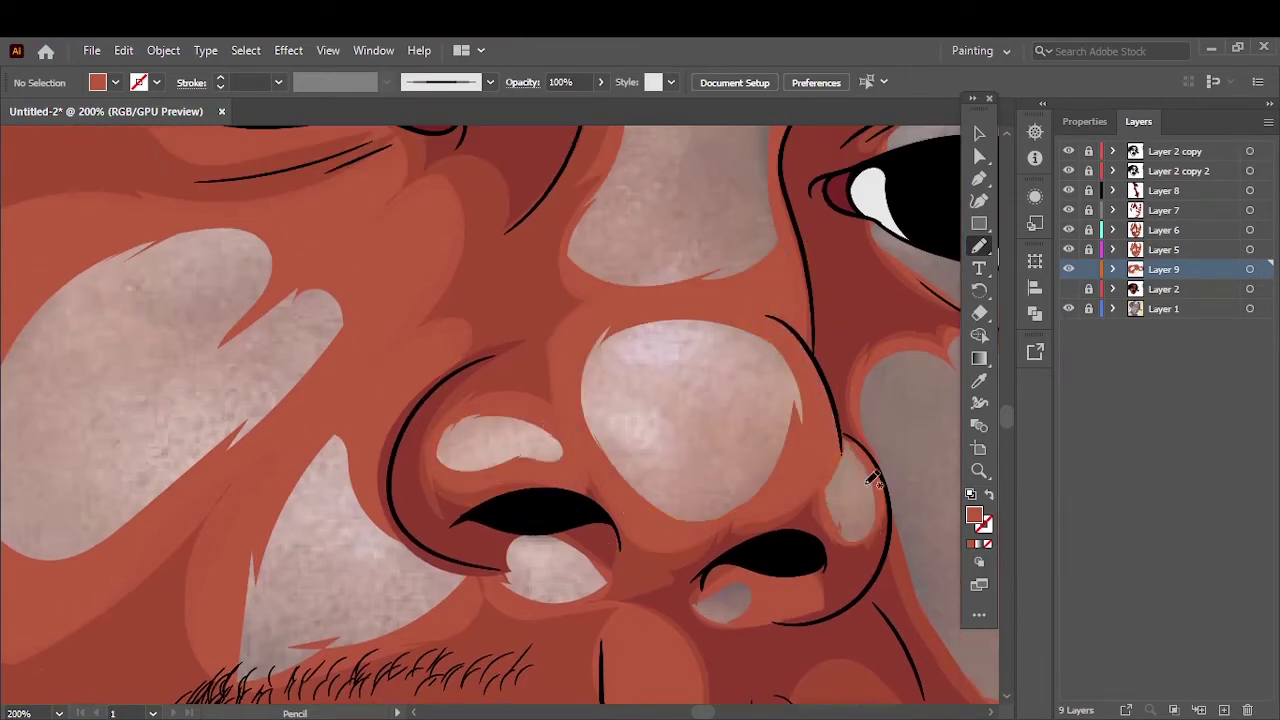
Step: Compare against the reference photo and add another highlight shape on the nose
key("ctrl+0")
left_click(1068, 288)
key("ctrl+plus")
key("ctrl+plus")
key("ctrl+plus")
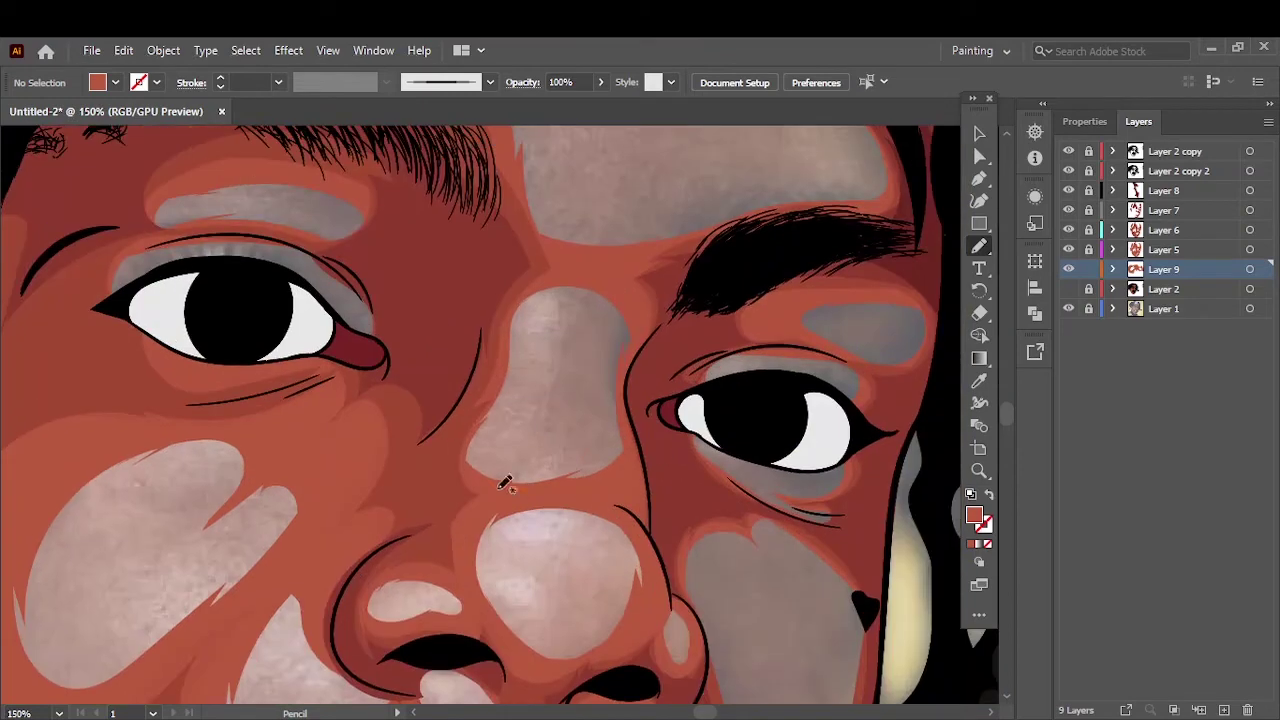
left_click_drag(623, 488, 612, 470)
key("ctrl+0")
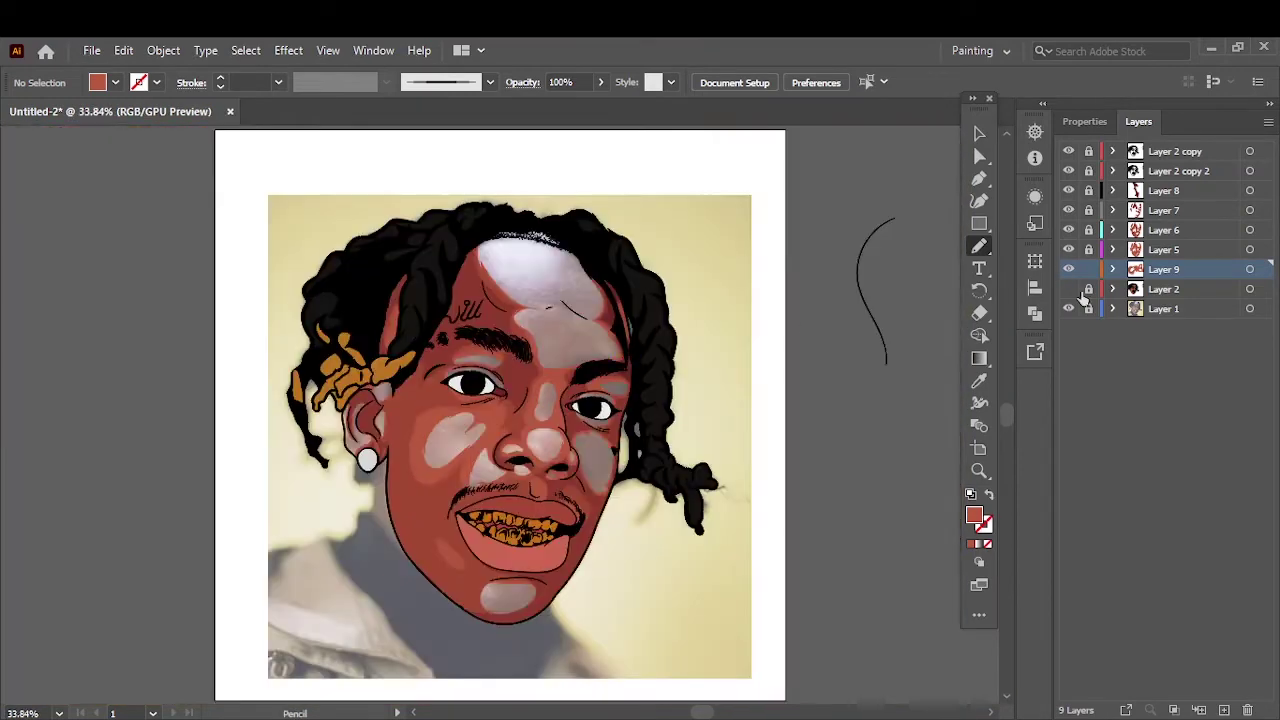
left_click(1068, 288)
scroll(580, 268, "up", 3)
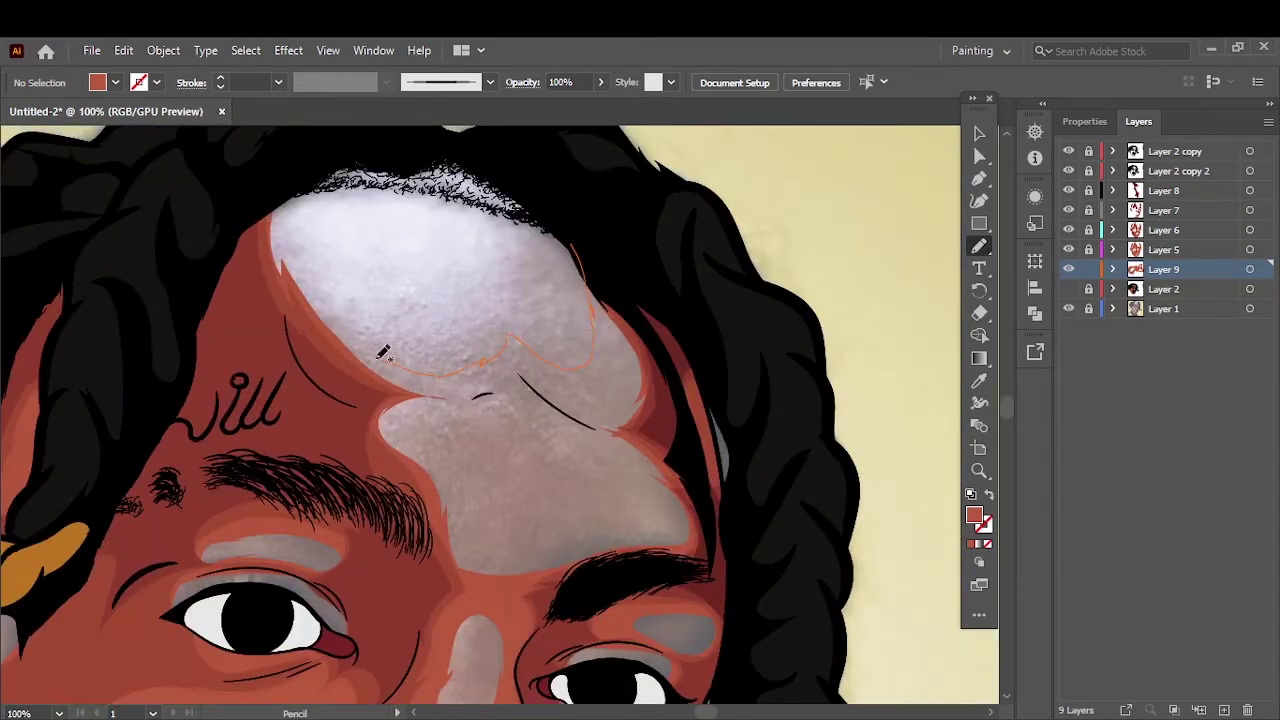
Step: Pencil skin-tone highlight shapes over the upper forehead and the chin
left_click_drag(407, 570, 430, 590)
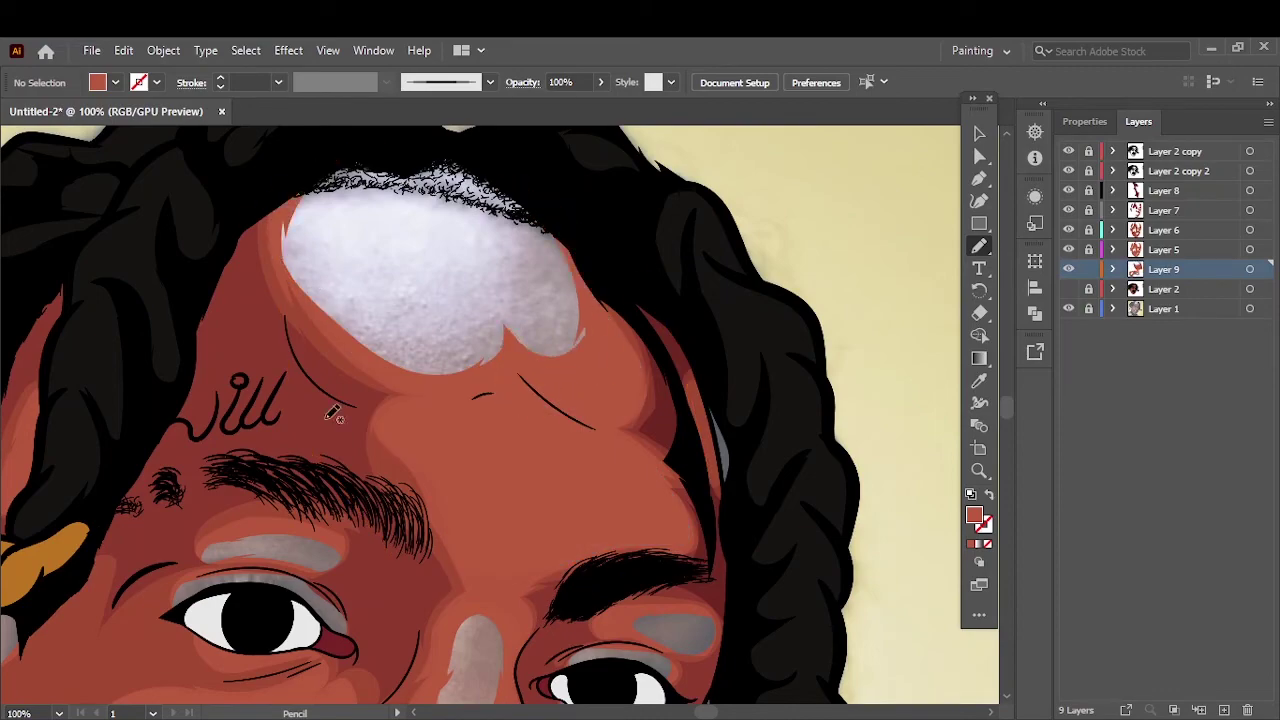
key("ctrl+0")
left_click(1068, 288)
scroll(462, 615, "up", 4)
left_click_drag(460, 458, 462, 615)
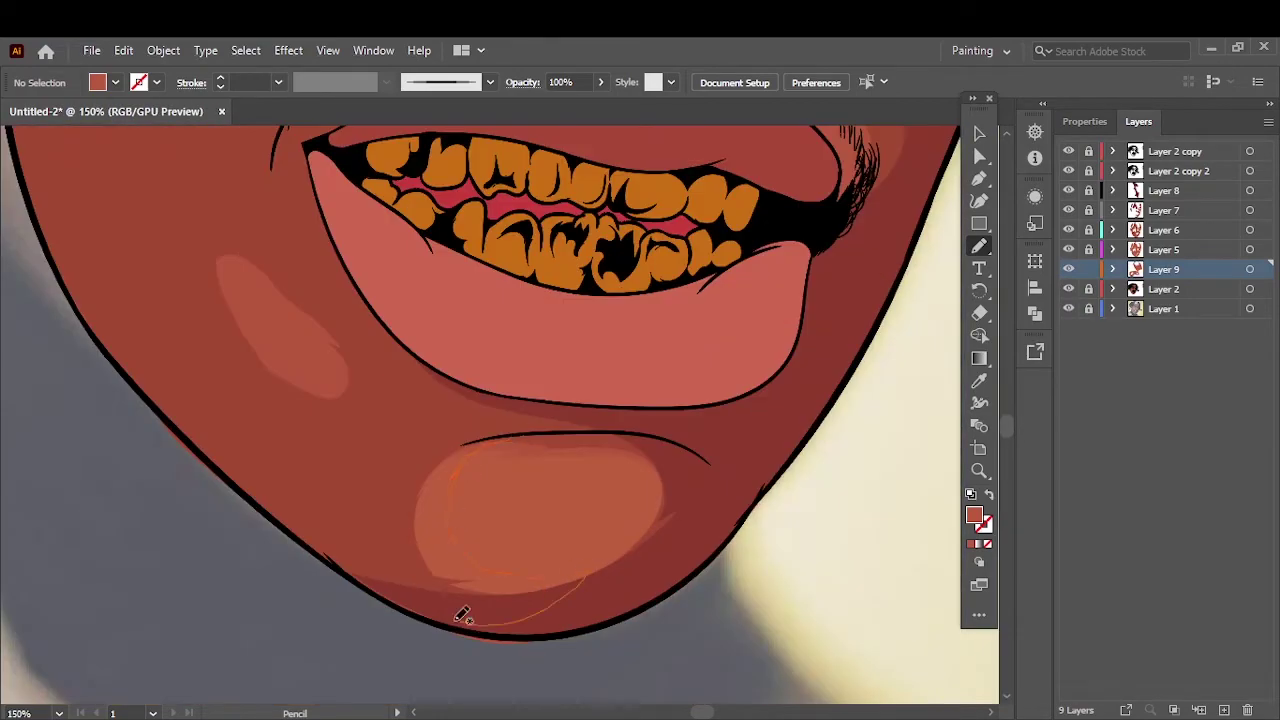
Step: Add another highlight shape on the cheek and fit the artboard in view
key("ctrl+0")
scroll(650, 470, "up", 4)
scroll(650, 470, "down", 2)
mouse_move(612, 476)
left_mouse_down()
mouse_move(655, 495)
mouse_move(622, 346)
left_mouse_up()
key("ctrl+0")
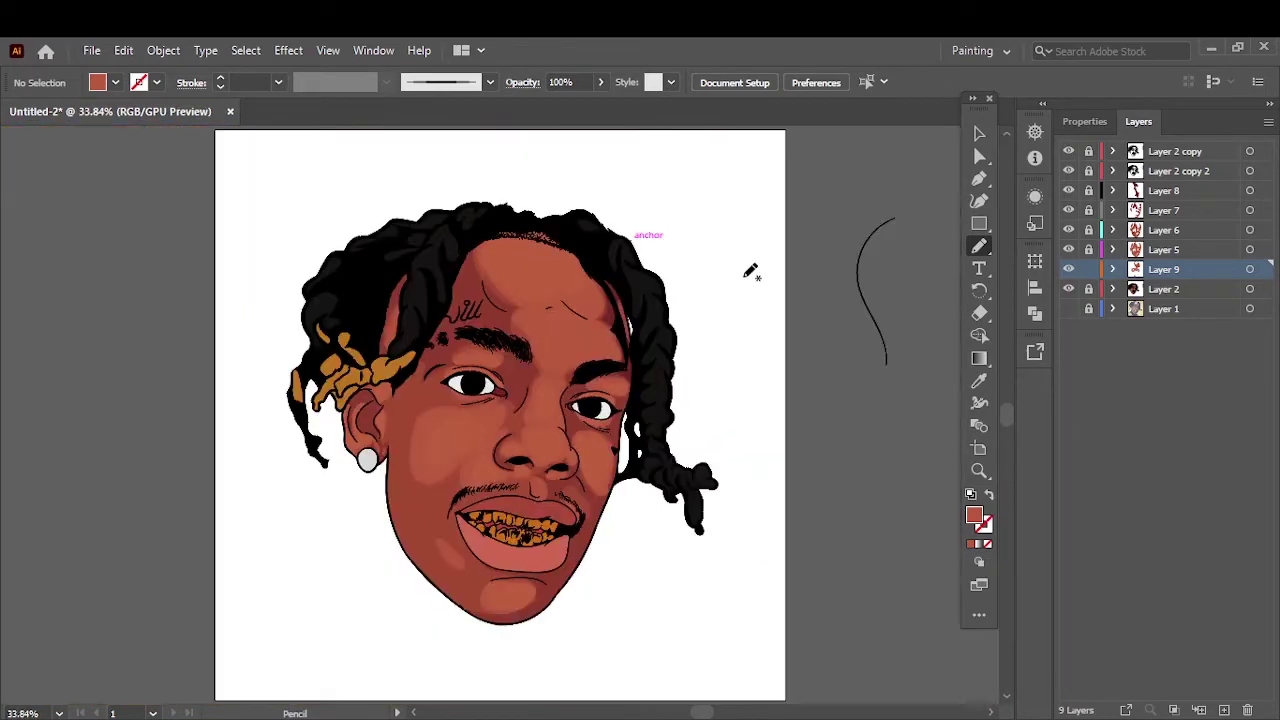
scroll(712, 308, "up", 2)
Step: Sample a skin colour with the Eyedropper and pencil a shading shape inside the ear
scroll(712, 308, "up", 2)
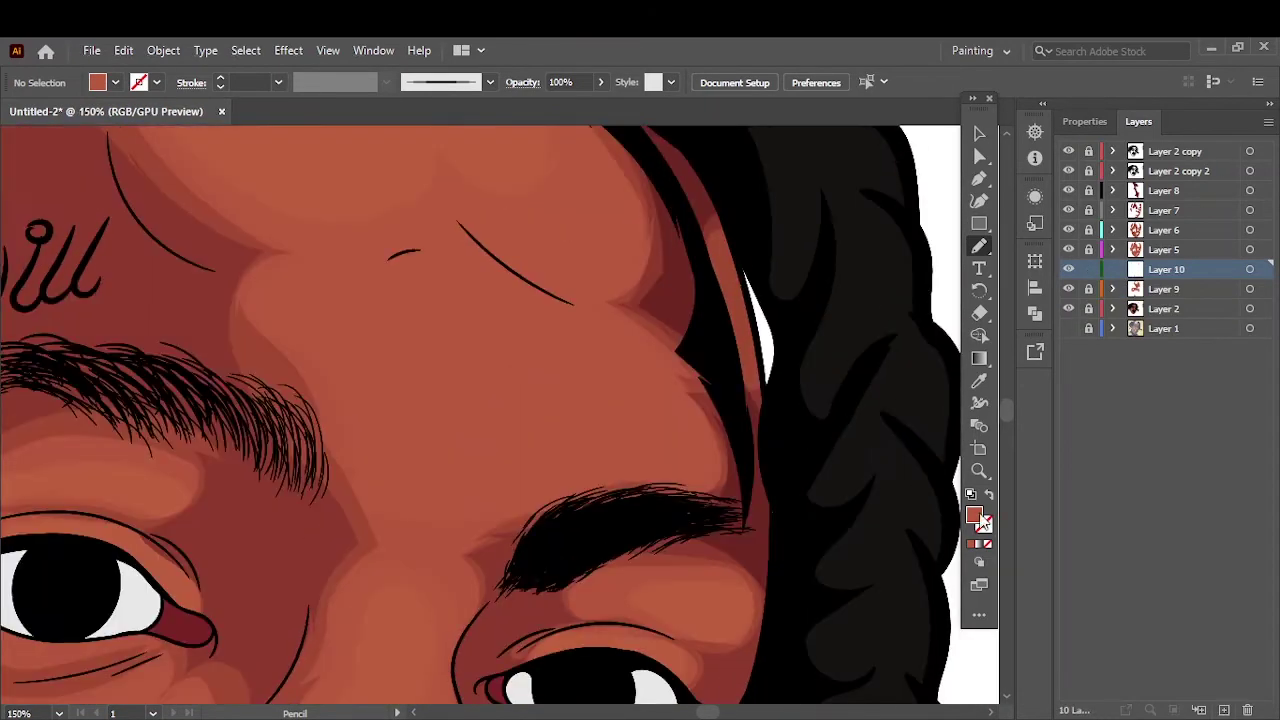
key("i")
double_click(974, 515)
left_click(1129, 247)
scroll(640, 368, "up", 2)
key("n")
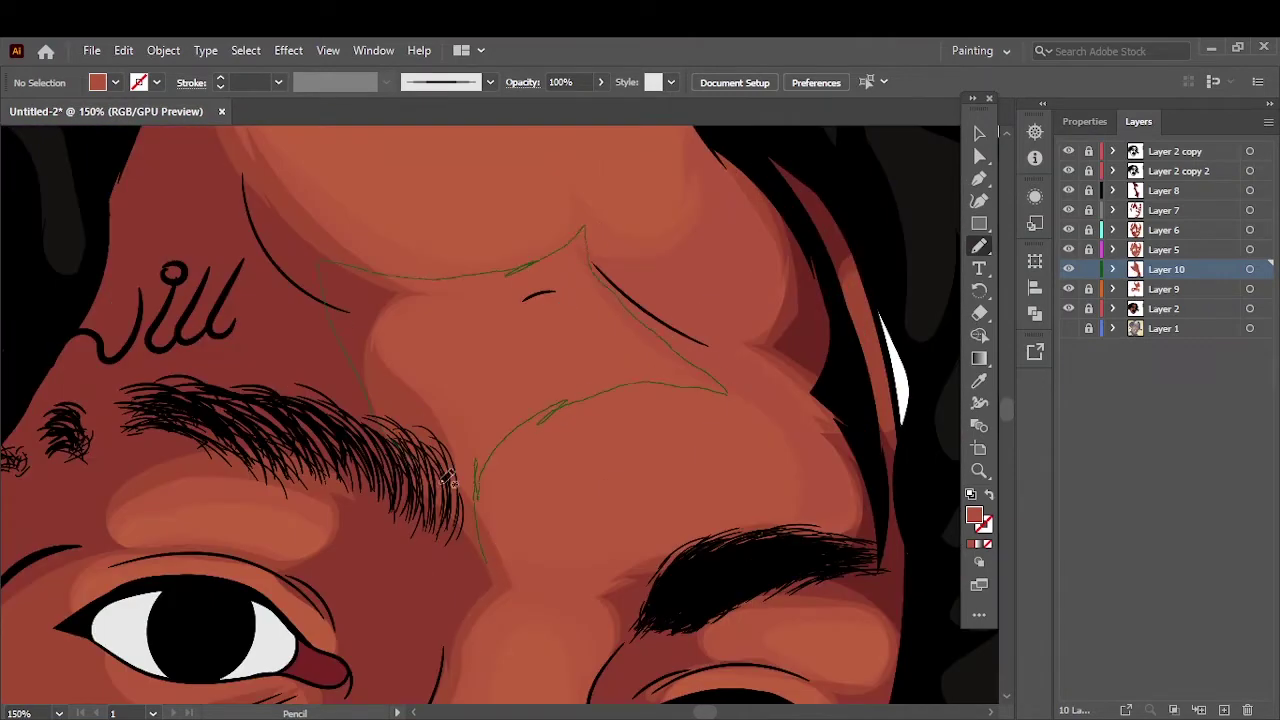
key("ctrl+0")
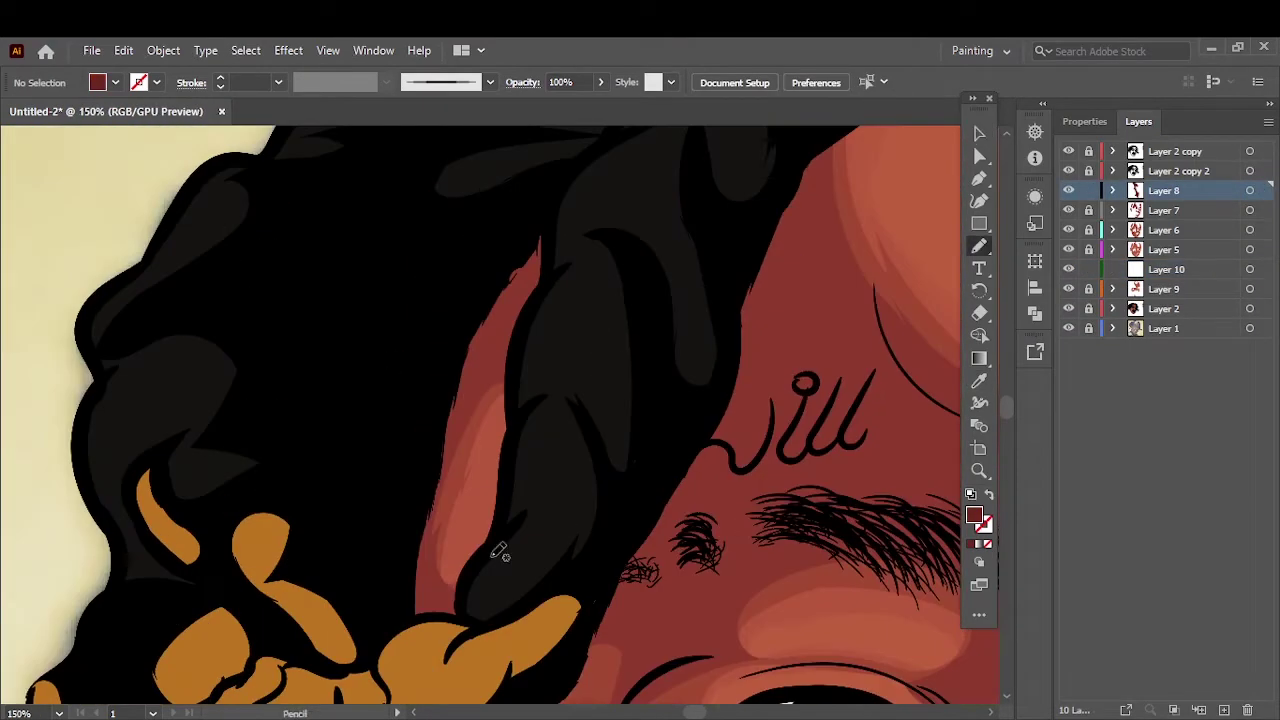
scroll(548, 476, "down", 5)
left_click_drag(420, 555, 413, 468)
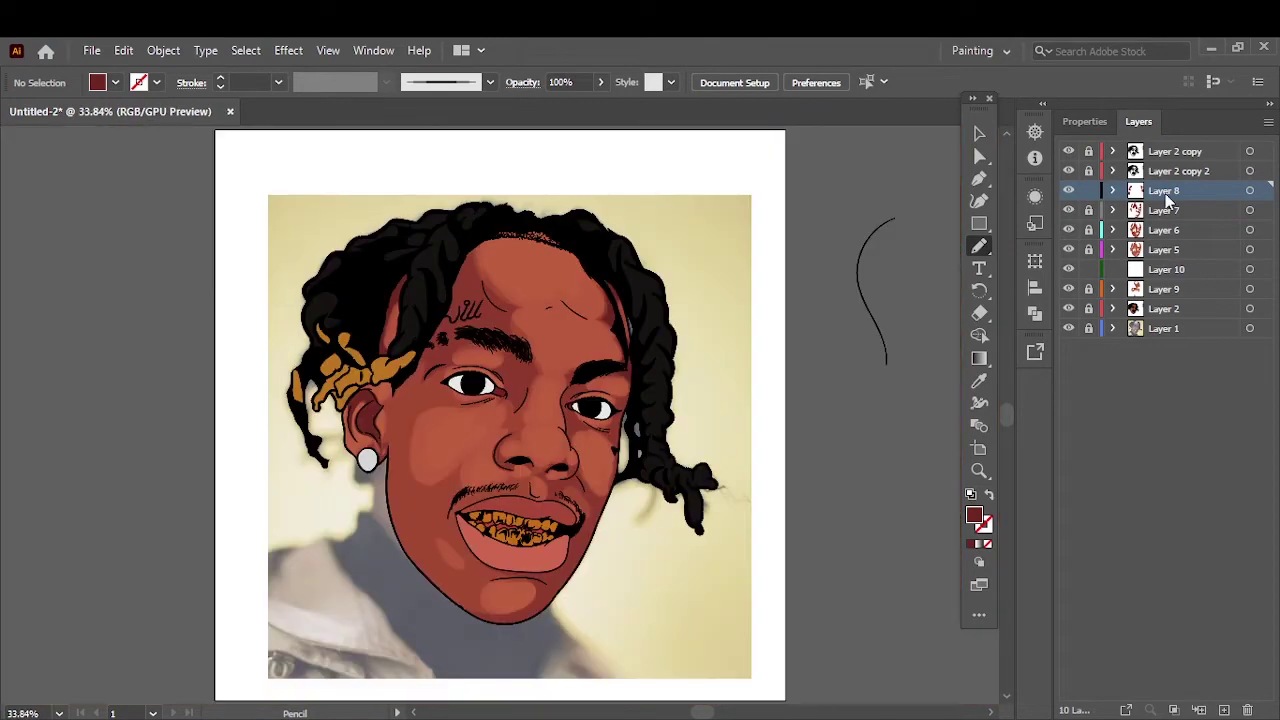
Step: Make Layer 10 active, sample the skin colour and pencil a highlight beside the cheek
left_click(1068, 328)
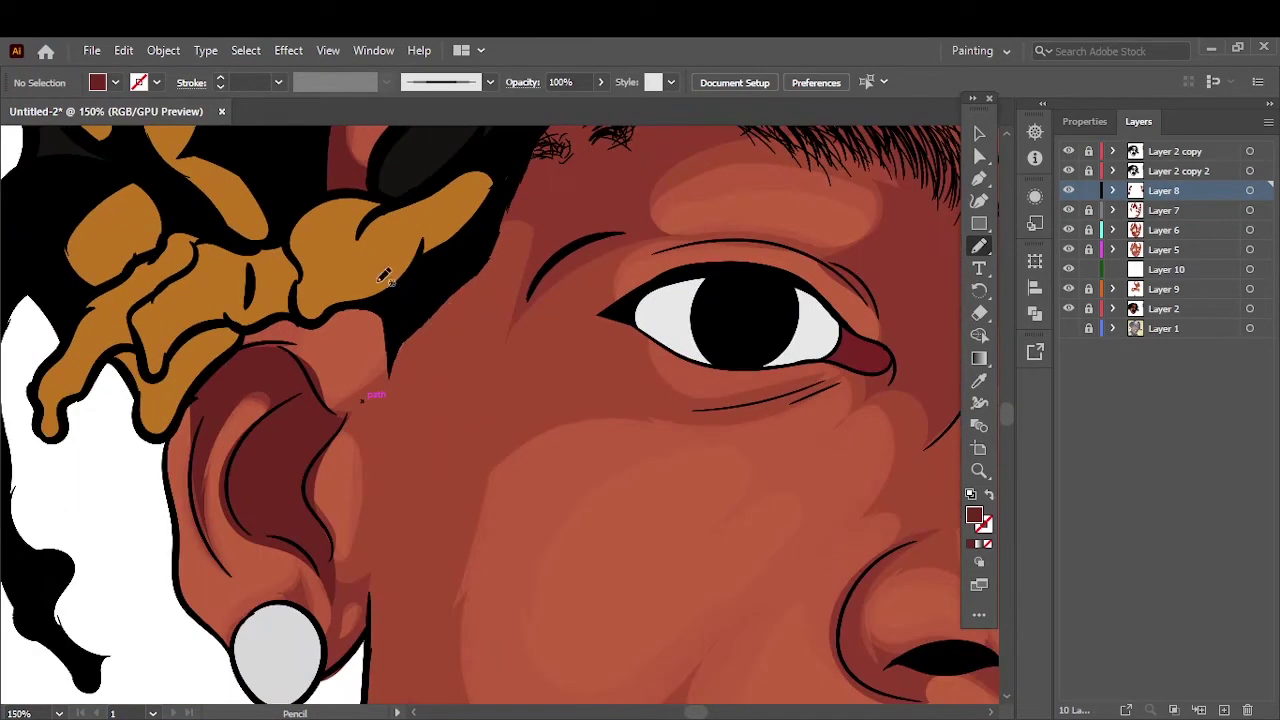
key("ctrl+0")
left_click(1068, 328)
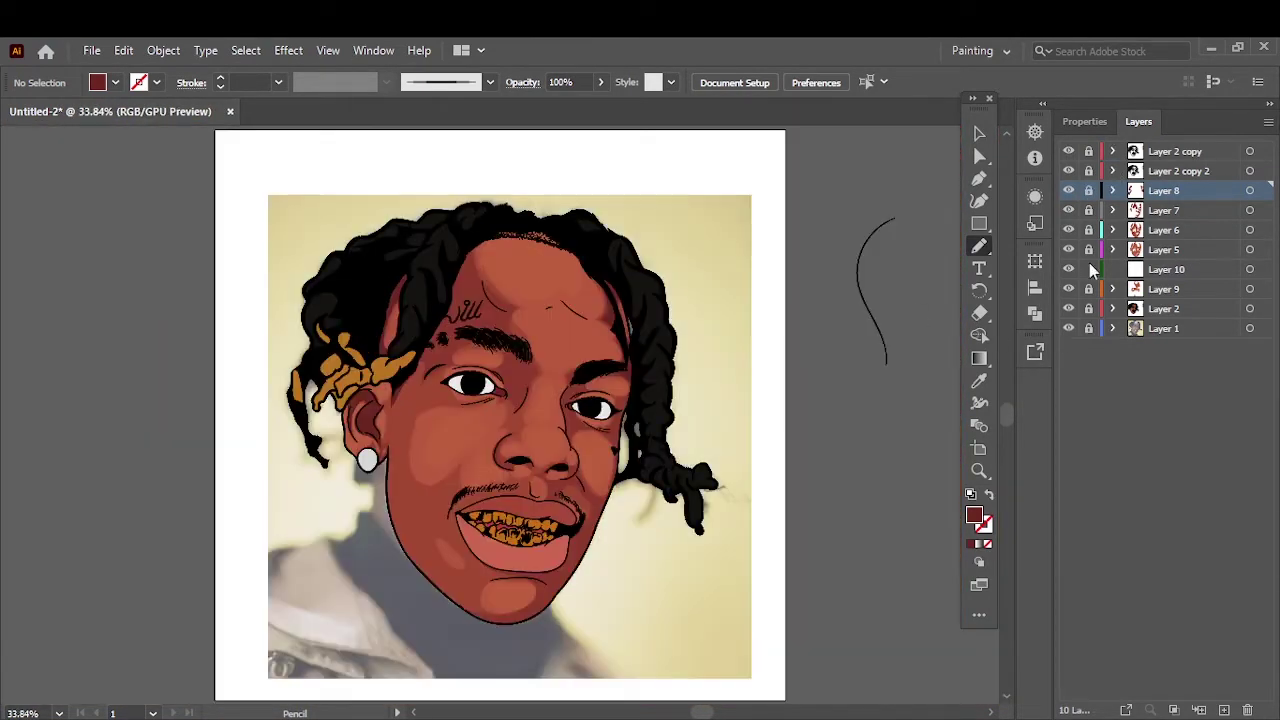
scroll(457, 429, "up", 4)
key("i")
left_click(1165, 269)
double_click(974, 515)
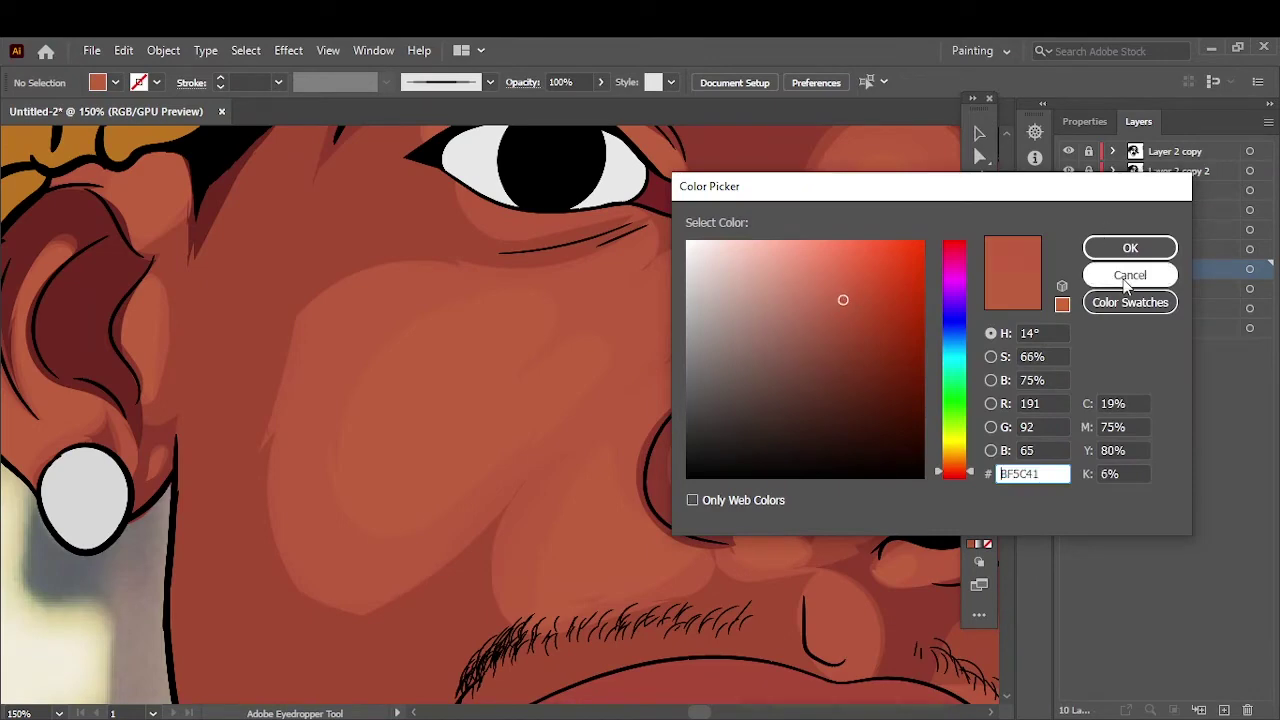
key("Return")
key("n")
left_click_drag(513, 398, 395, 392)
Step: Adjust the cheek highlight's colour with Edit > Edit Colors > Recolor Artwork
key("v")
left_click(123, 50)
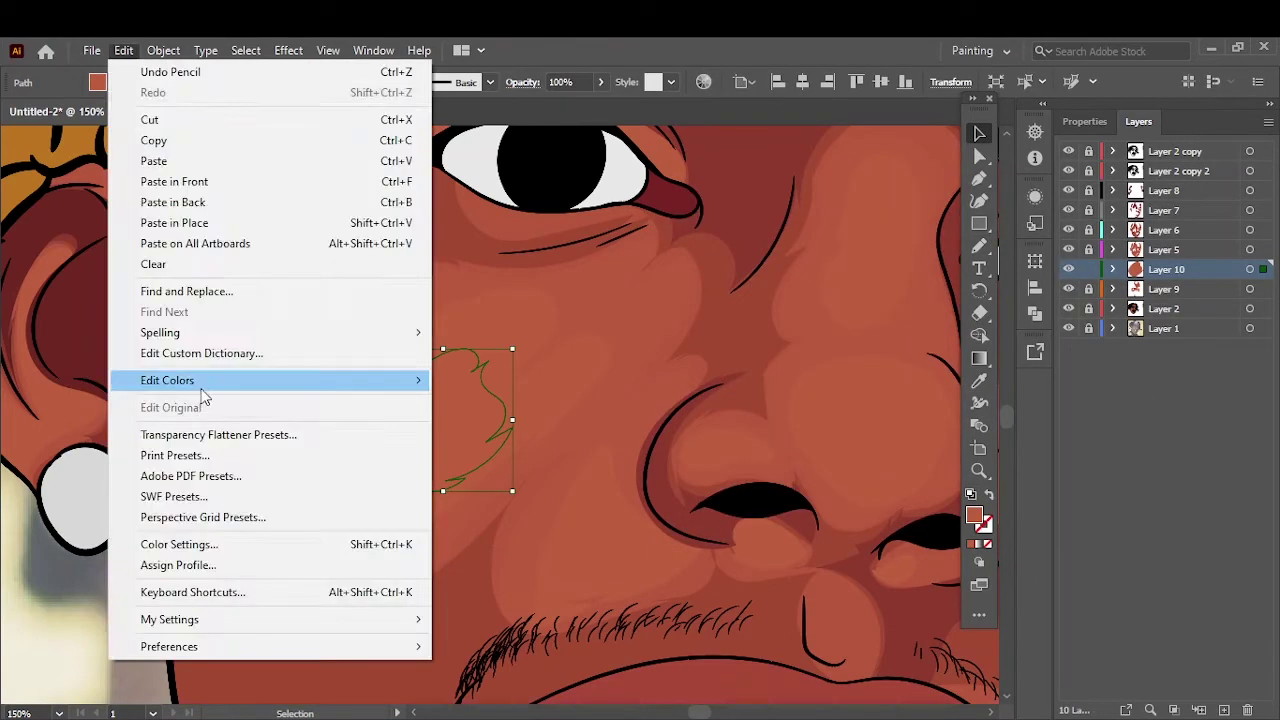
left_click(480, 378)
left_click(1209, 635)
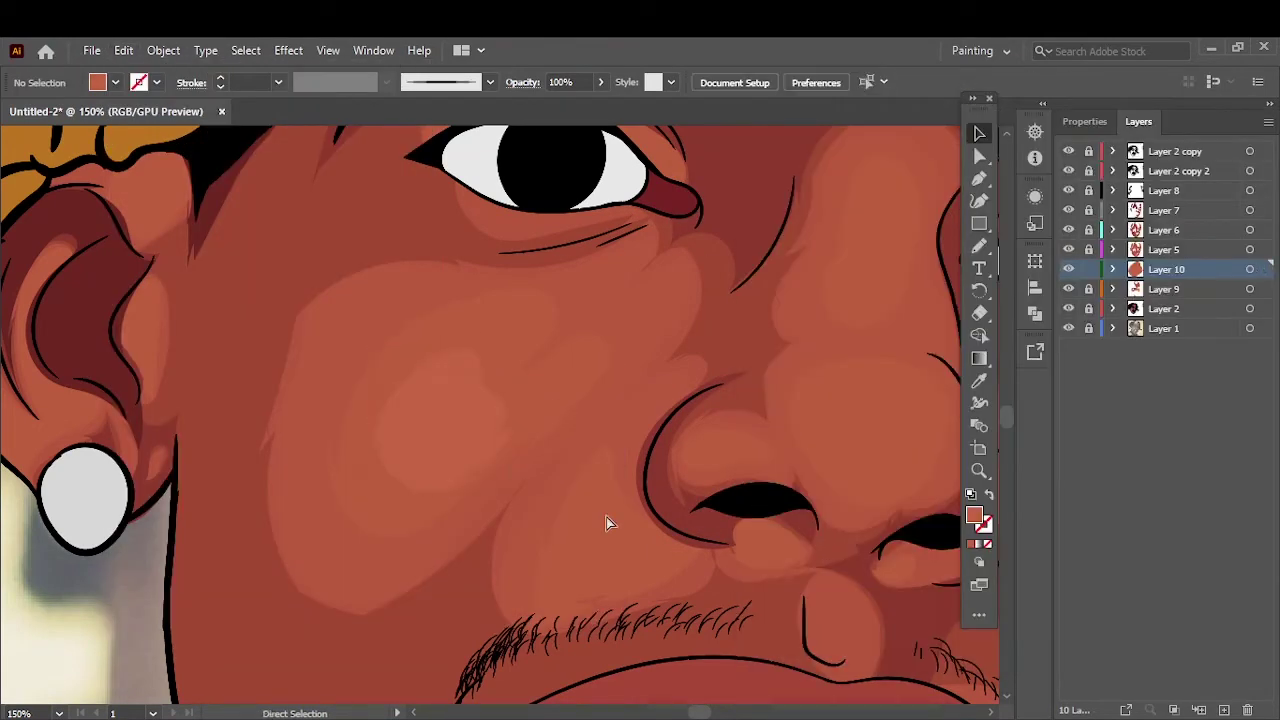
scroll(606, 520, "down", 5)
scroll(514, 614, "up", 5)
Step: Pencil pale highlight shapes on the chin, forehead, nose and between the eyes
key("n")
mouse_move(473, 558)
left_mouse_down()
mouse_move(512, 590)
mouse_move(475, 555)
left_mouse_up()
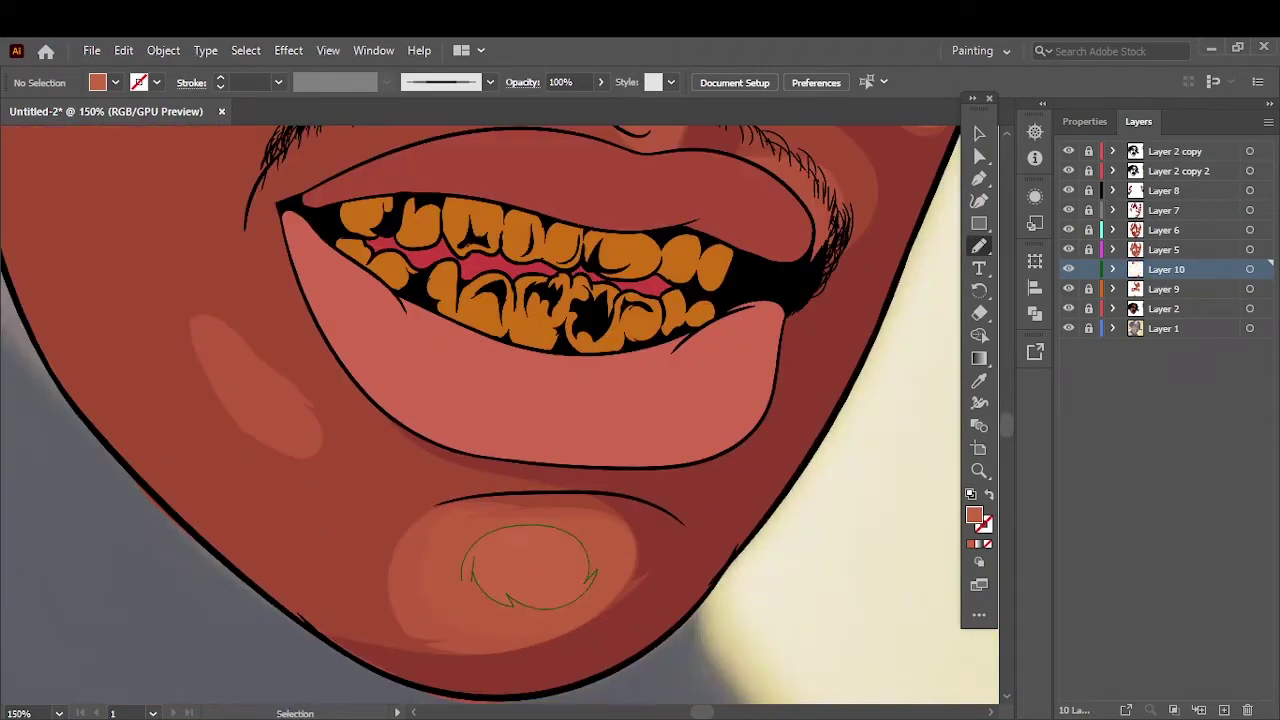
scroll(500, 560, "down", 5)
scroll(543, 255, "up", 5)
mouse_move(375, 255)
left_mouse_down()
mouse_move(650, 293)
mouse_move(375, 255)
left_mouse_up()
scroll(375, 255, "down", 5)
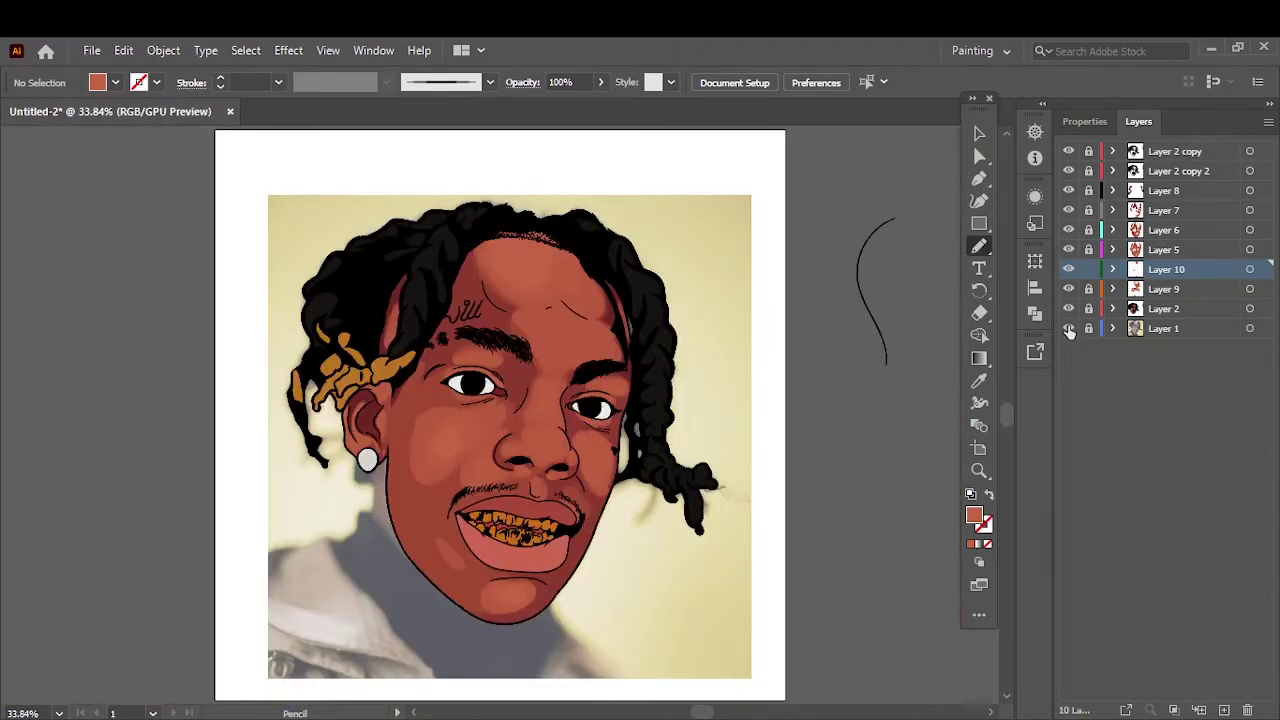
scroll(557, 449, "up", 5)
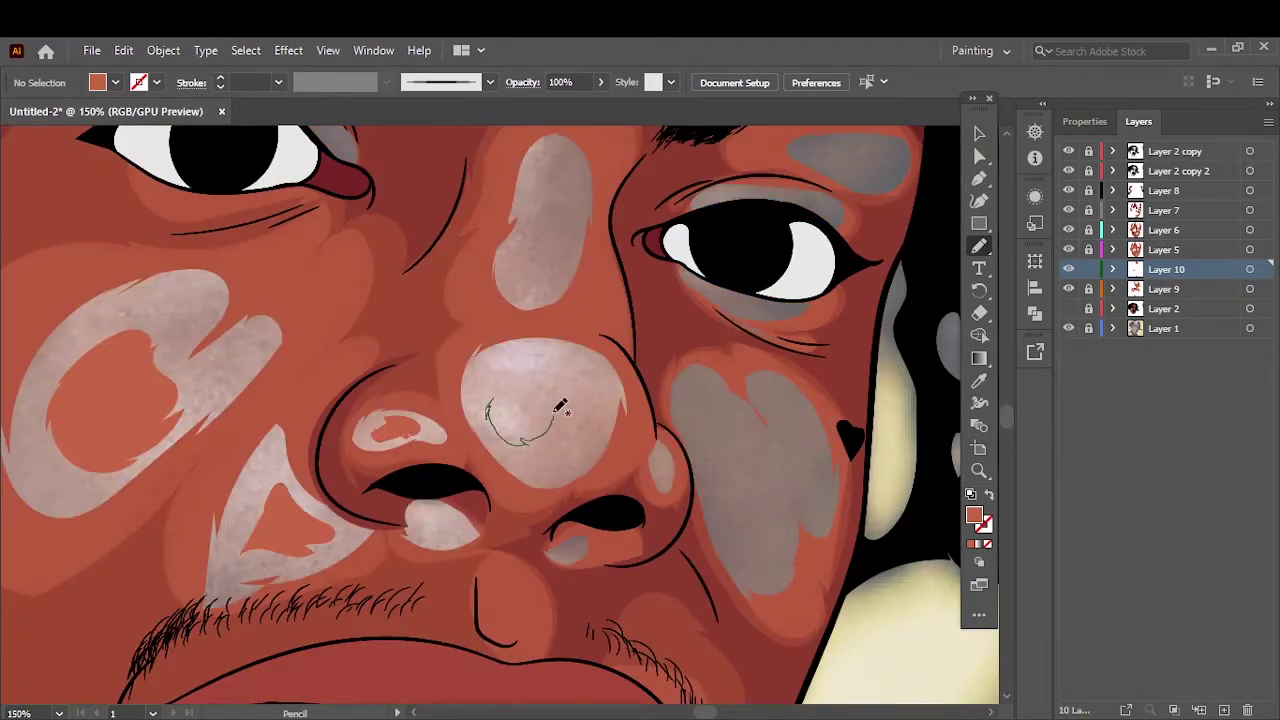
left_click_drag(560, 405, 490, 400)
scroll(520, 420, "down", 3)
scroll(500, 480, "up", 3)
left_click_drag(529, 495, 545, 580)
Step: Hide the reference photo, add a new layer and pencil a highlight oval on the forehead
key("ctrl+0")
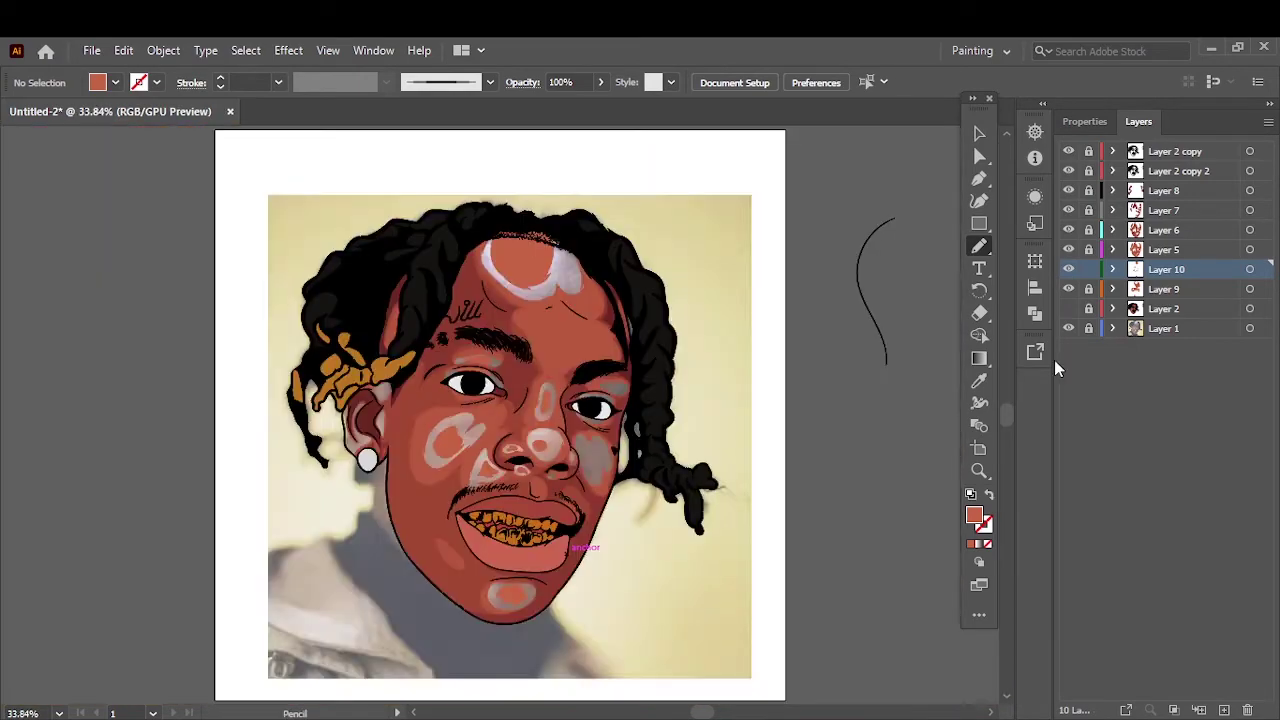
left_click(1068, 308)
left_click(1068, 328)
key("ctrl+l")
scroll(615, 413, "up", 5)
left_click_drag(578, 345, 505, 290)
Step: Tone the forehead highlight closer to the skin colour using Recolor Artwork
key("v")
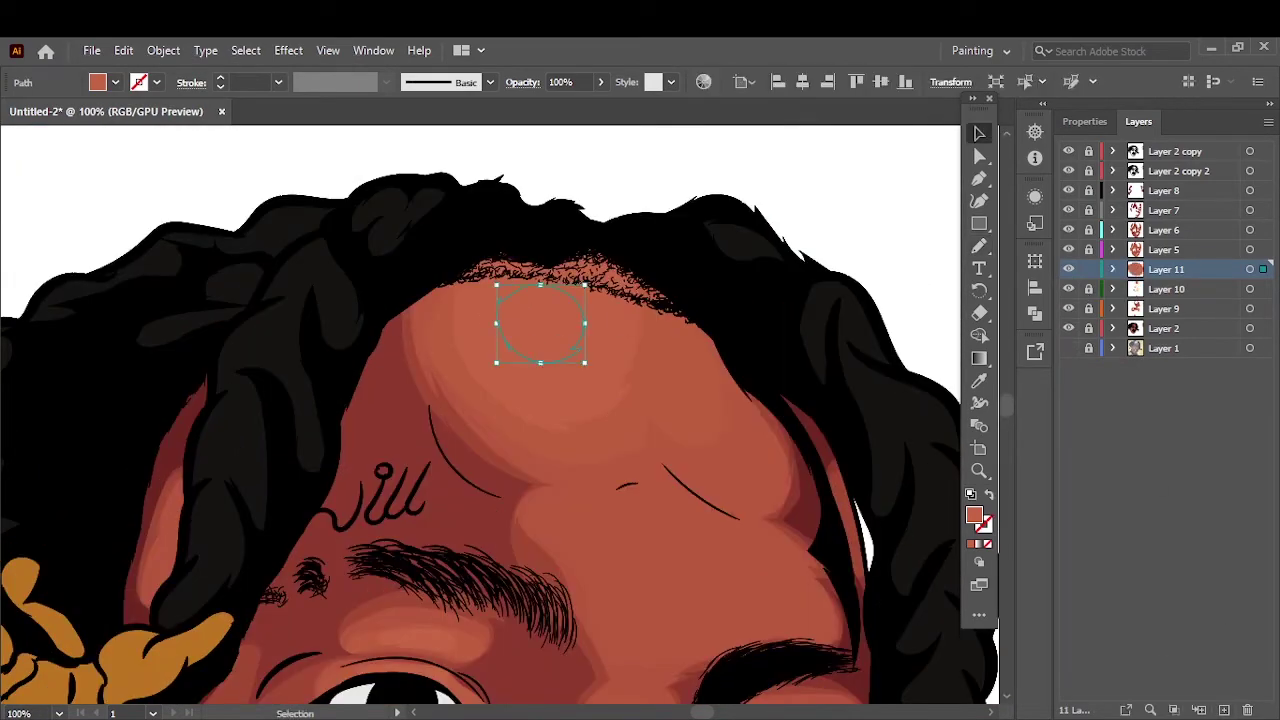
scroll(586, 300, "up", 3)
left_click(123, 50)
left_click(480, 374)
left_click_drag(895, 584, 877, 556)
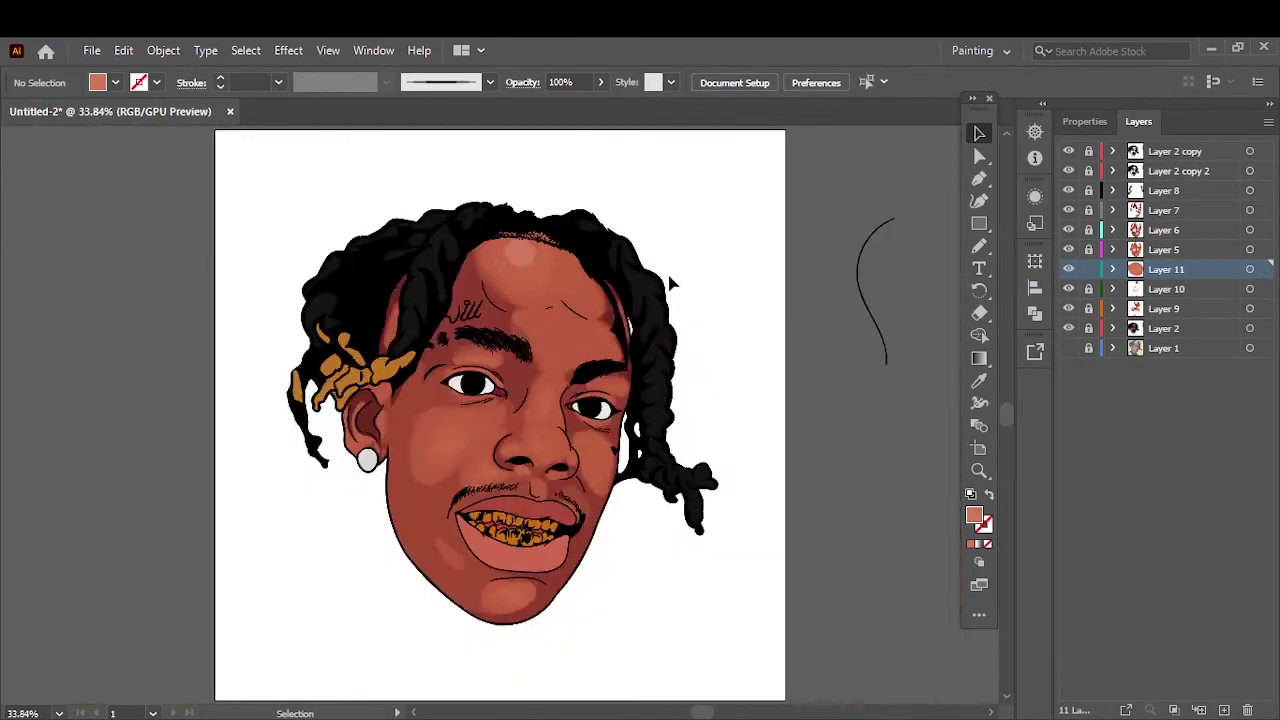
key("n")
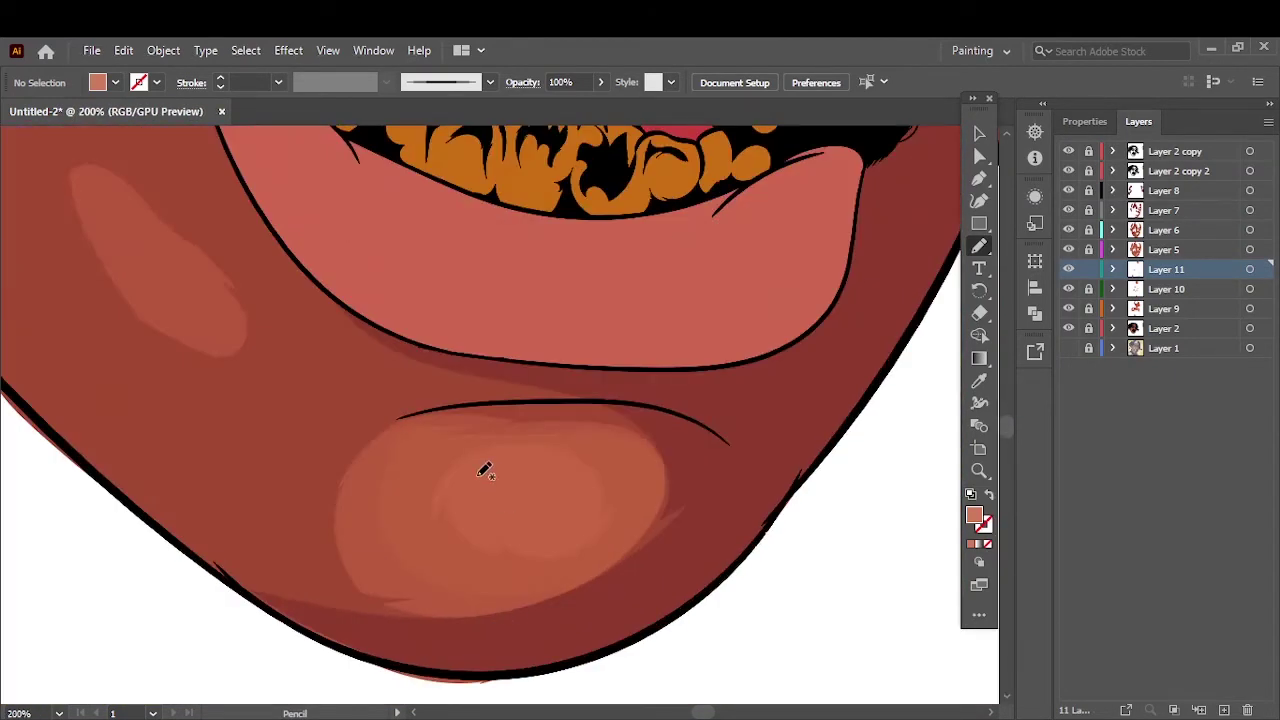
key("ctrl+0")
key("v")
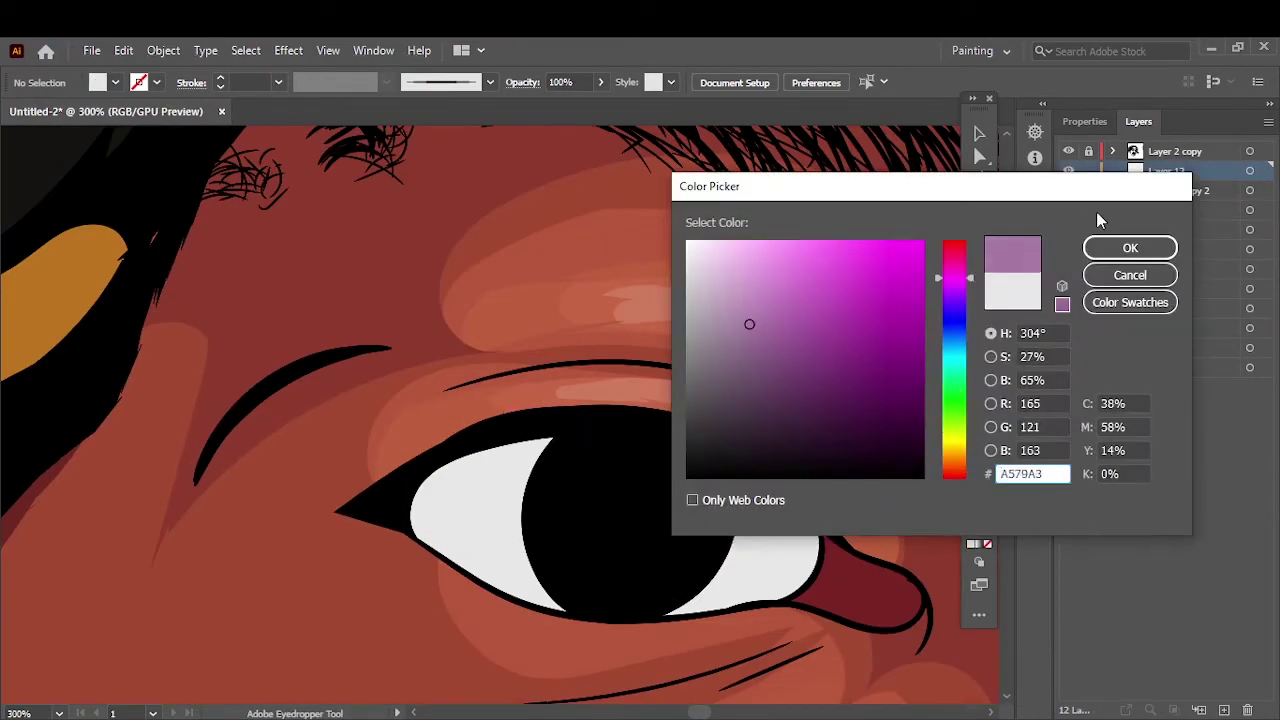
Step: Shade the tops of both eye whites with a purple fill
left_click(1130, 247)
left_click_drag(410, 520, 600, 445)
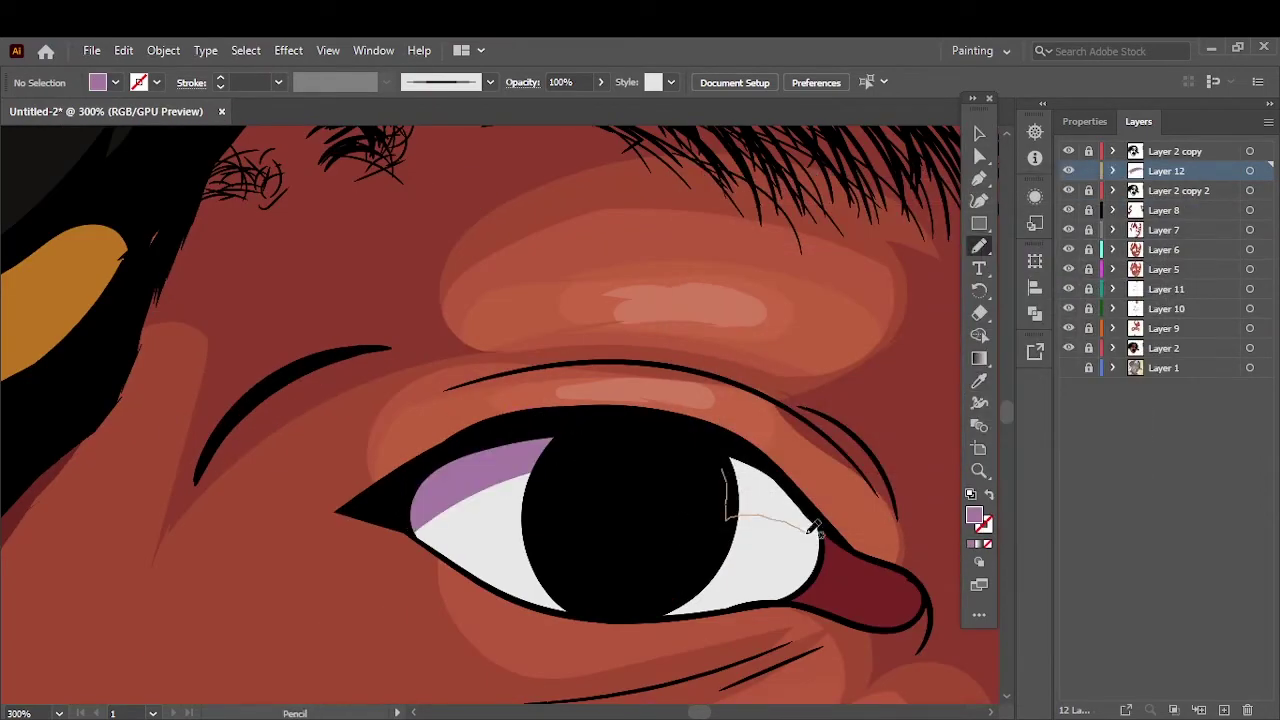
left_click_drag(810, 530, 560, 491)
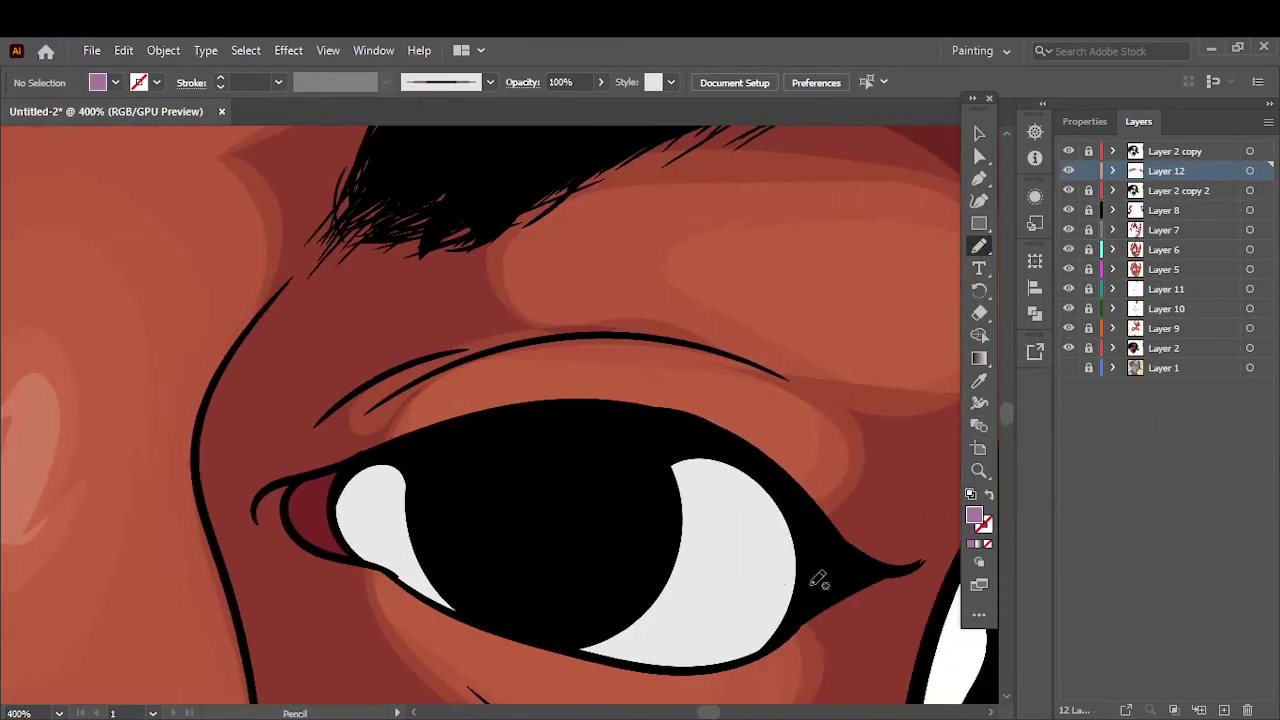
left_click_drag(818, 580, 737, 437)
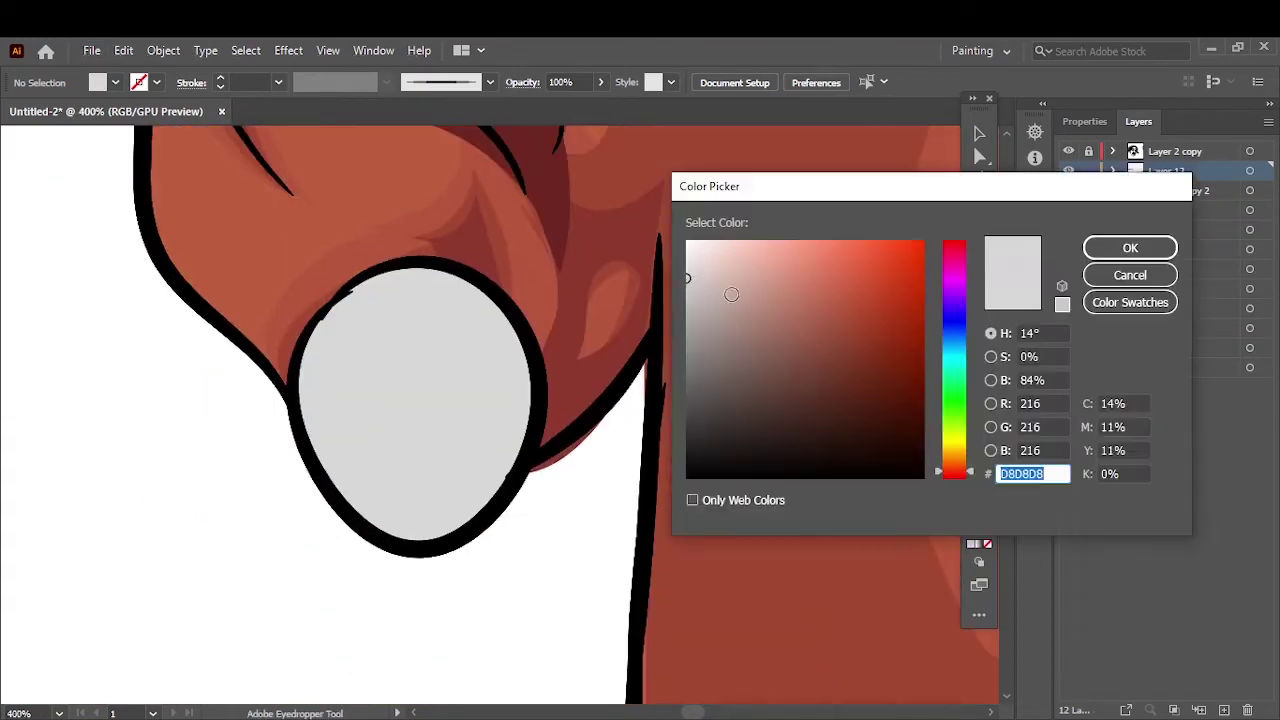
Step: Set the earring fill to light grey #D8D8D8 and check against the reference photo
left_click(1131, 249)
left_click(1068, 367, "alt")
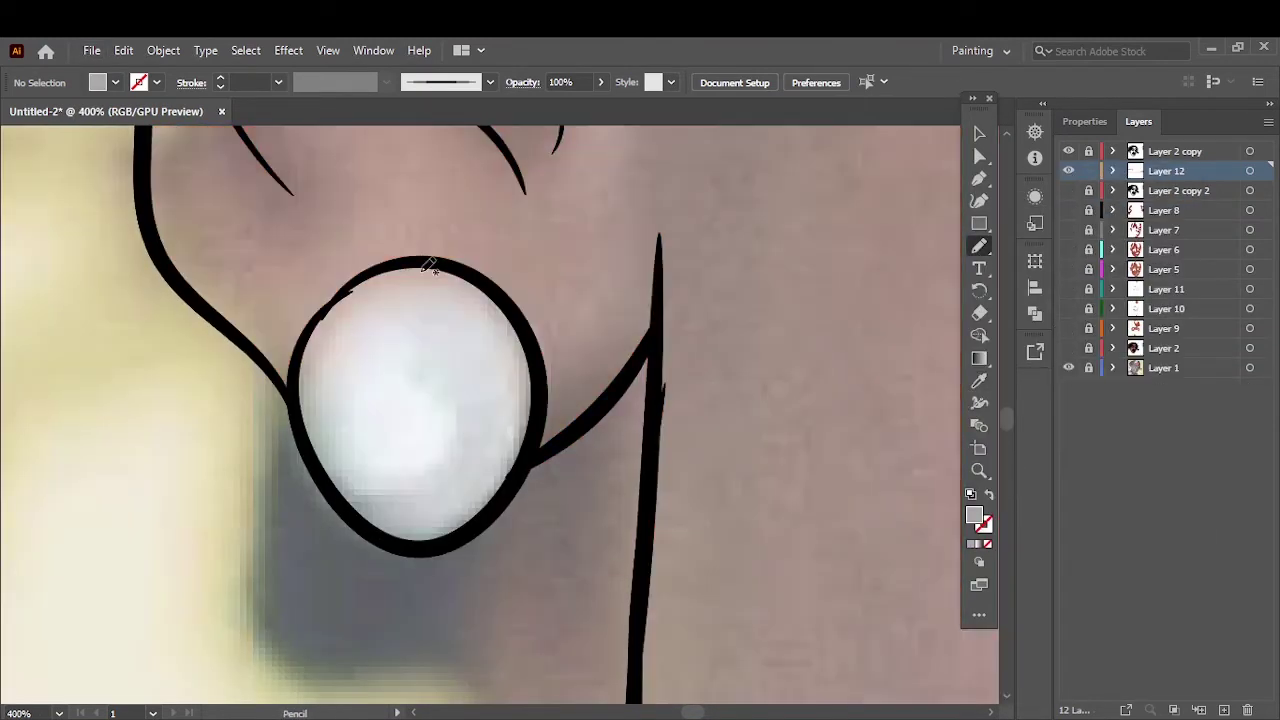
left_click(1068, 367, "alt")
key("ctrl+0")
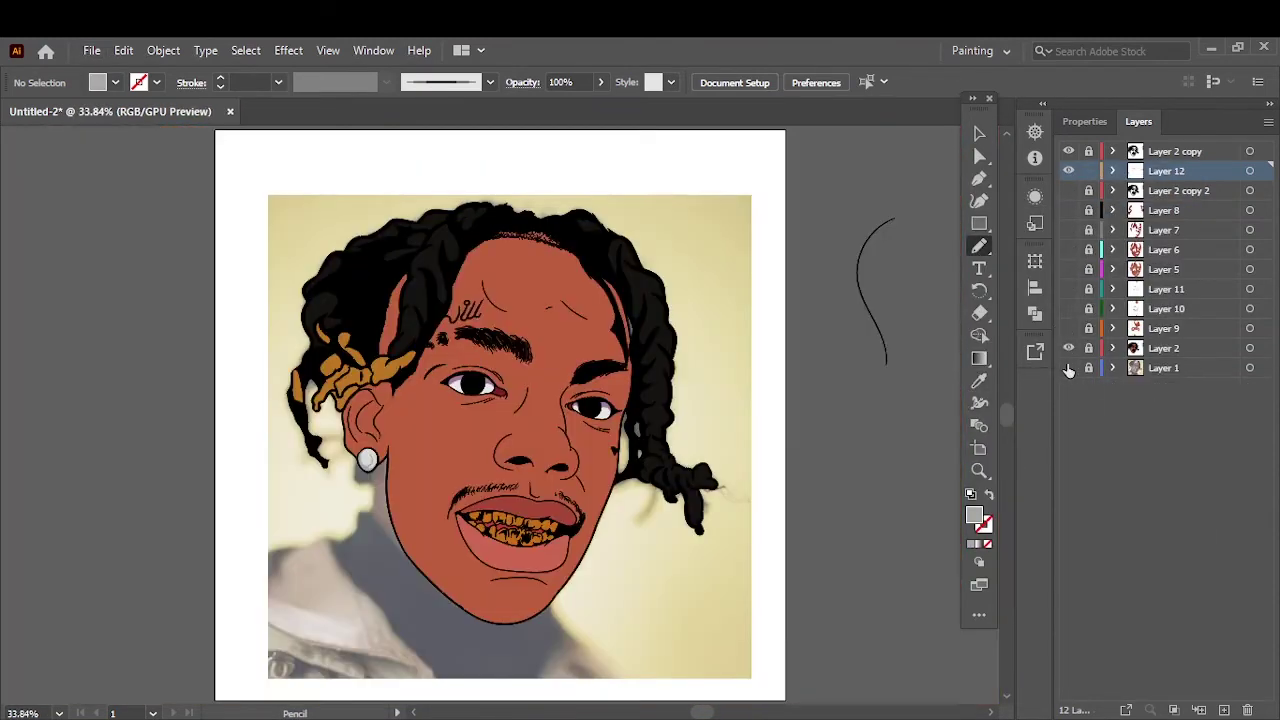
left_click(1068, 367)
Step: Set a near-black fill and draw the first dark strand shapes in the hair
scroll(458, 225, "up", 8)
double_click(974, 515)
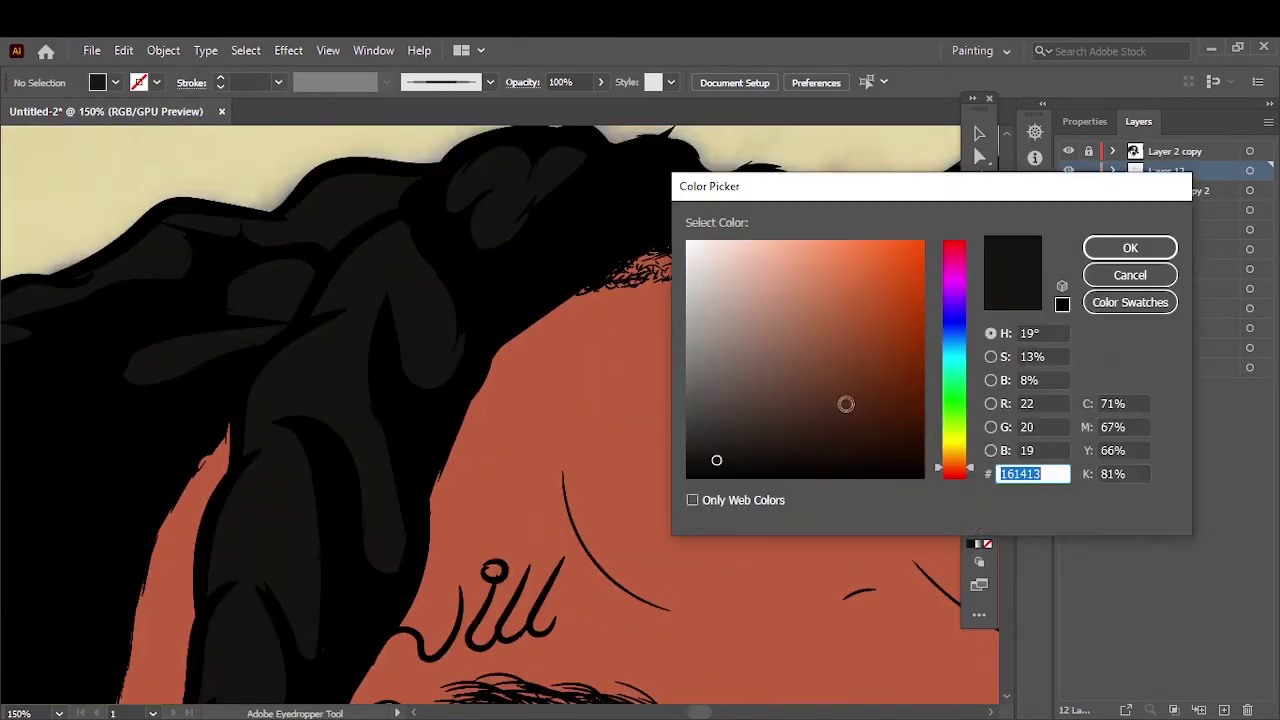
left_click(1131, 249)
left_click_drag(398, 327, 394, 274)
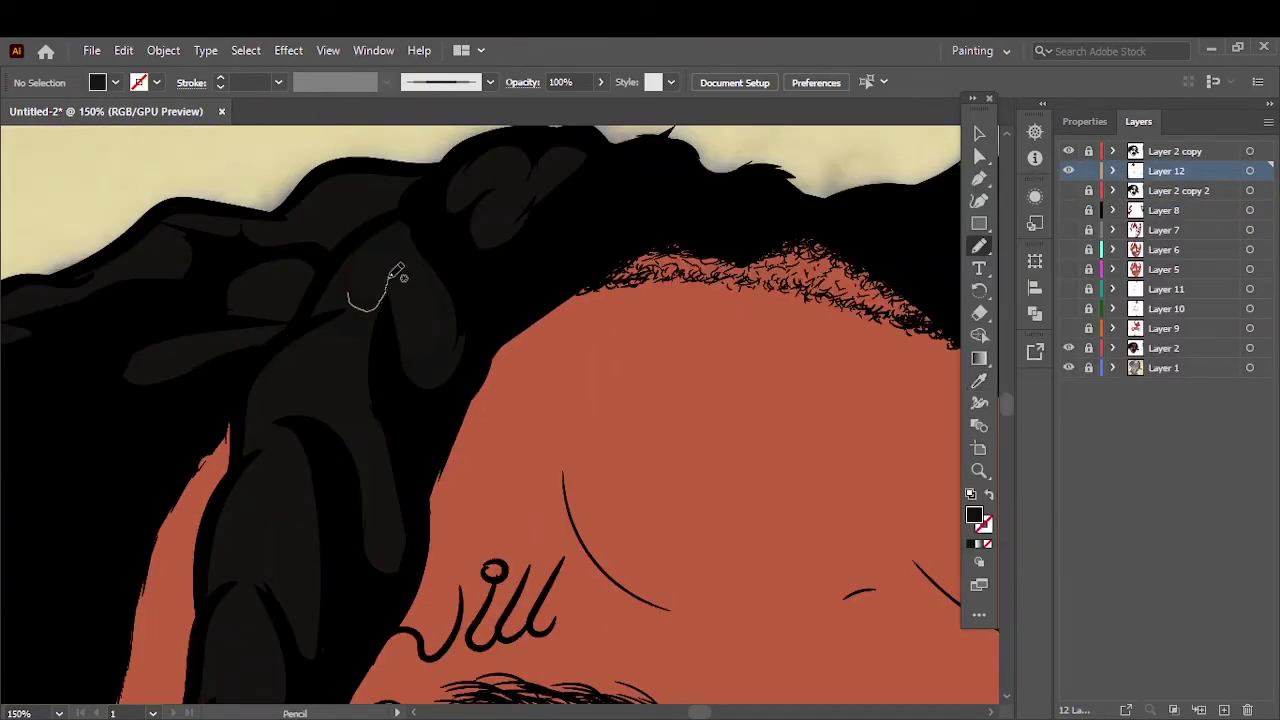
double_click(974, 515)
left_click(1128, 246)
scroll(851, 360, "down", 3)
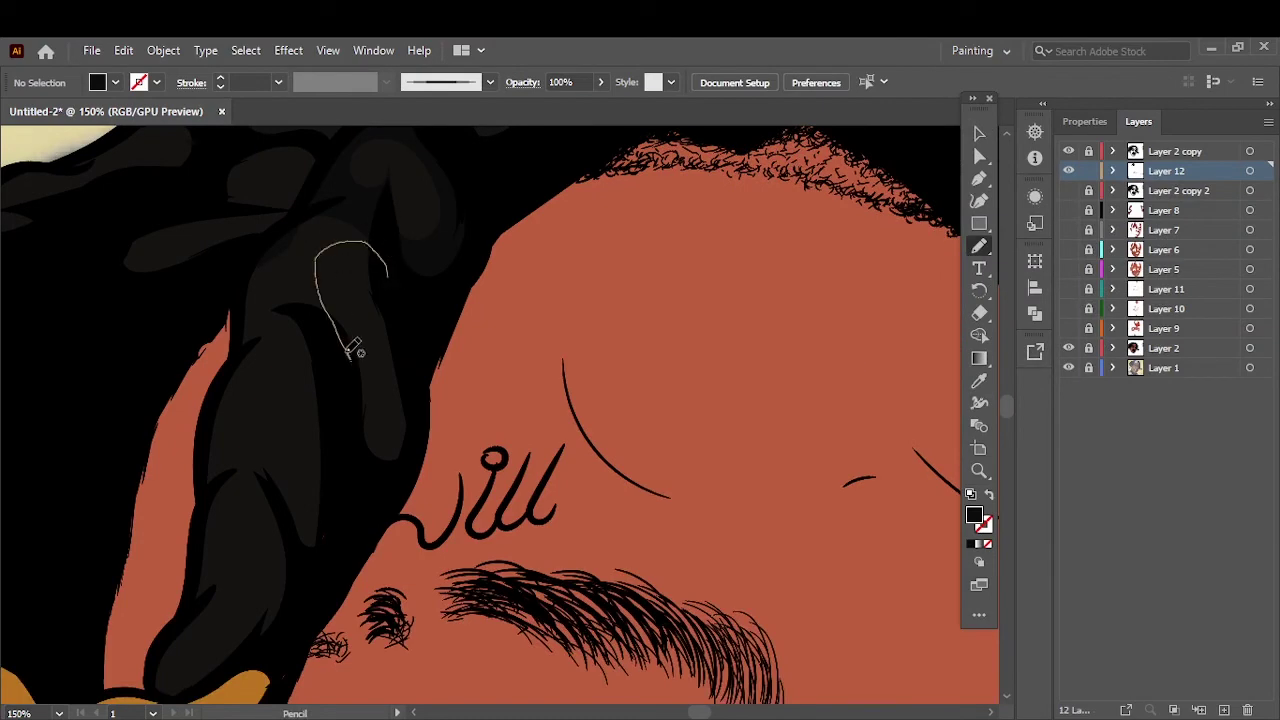
left_click_drag(317, 290, 407, 367)
mouse_move(316, 460)
left_mouse_down()
mouse_move(260, 449)
mouse_move(330, 315)
left_mouse_up()
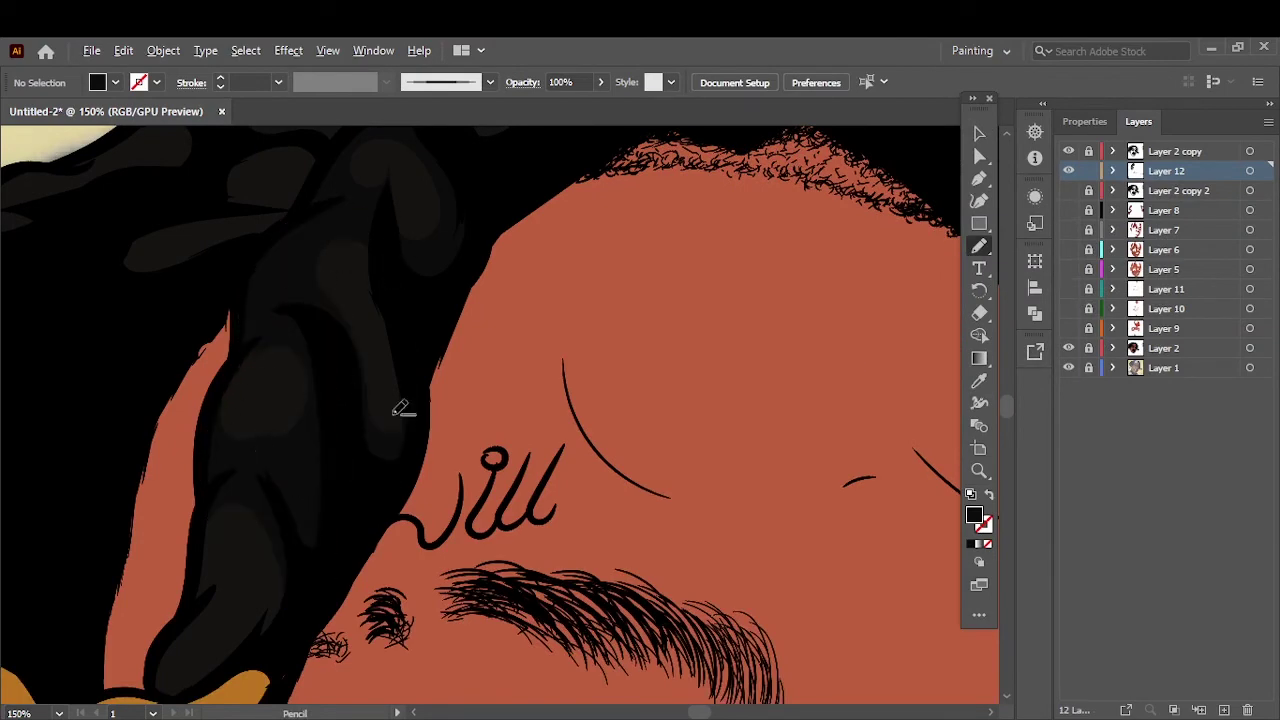
Step: Draw more dark strand shapes down the hair and at its top
scroll(403, 409, "down", 3)
scroll(403, 409, "left", 3)
left_click_drag(398, 385, 340, 562)
key("ctrl+0")
scroll(294, 343, "up", 3, "alt")
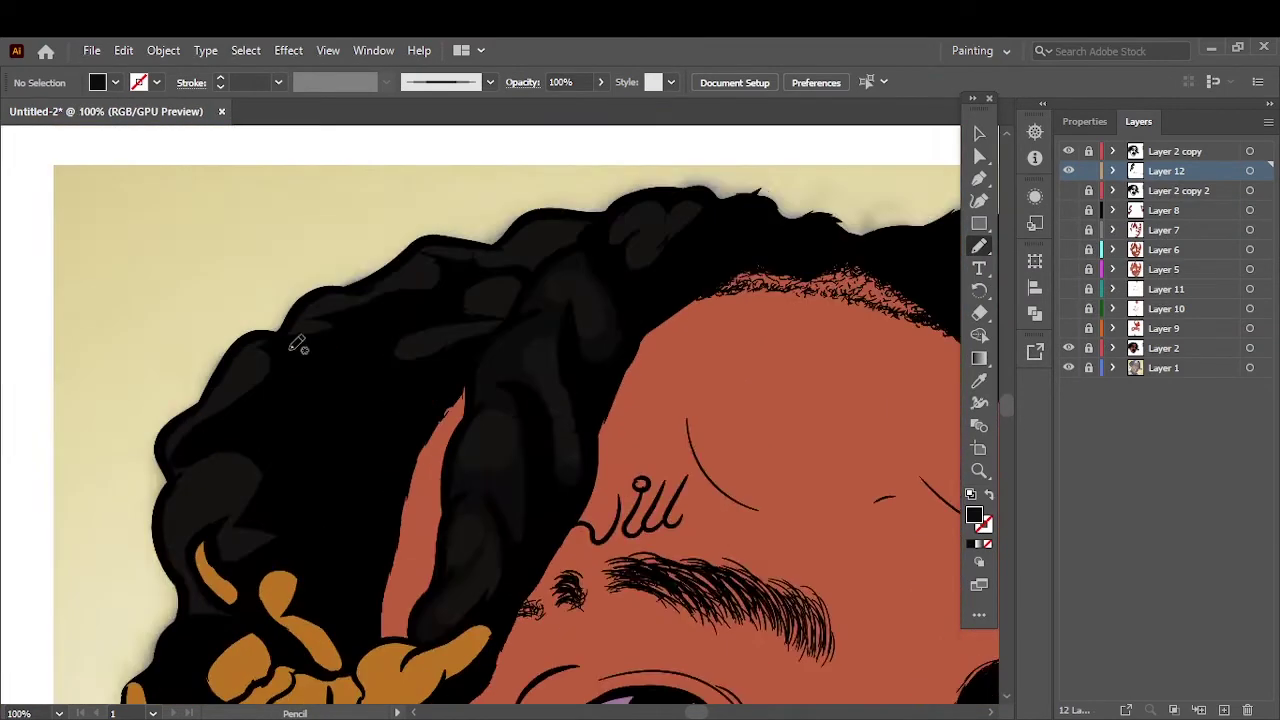
scroll(560, 260, "up", 3, "alt")
left_click_drag(552, 216, 518, 404)
left_click_drag(700, 266, 603, 457)
key("ctrl+0")
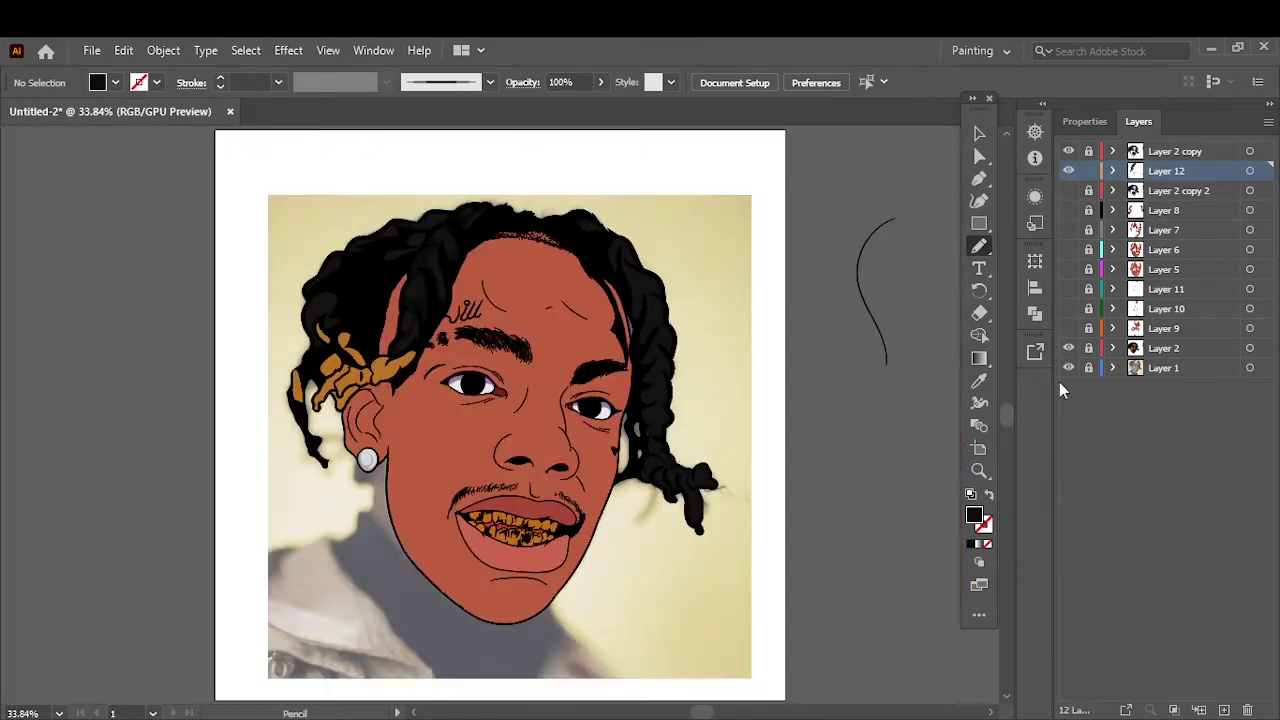
Step: Draw two curved strands along the top of the hair
scroll(531, 314, "up", 3, "alt")
left_click_drag(600, 347, 603, 420)
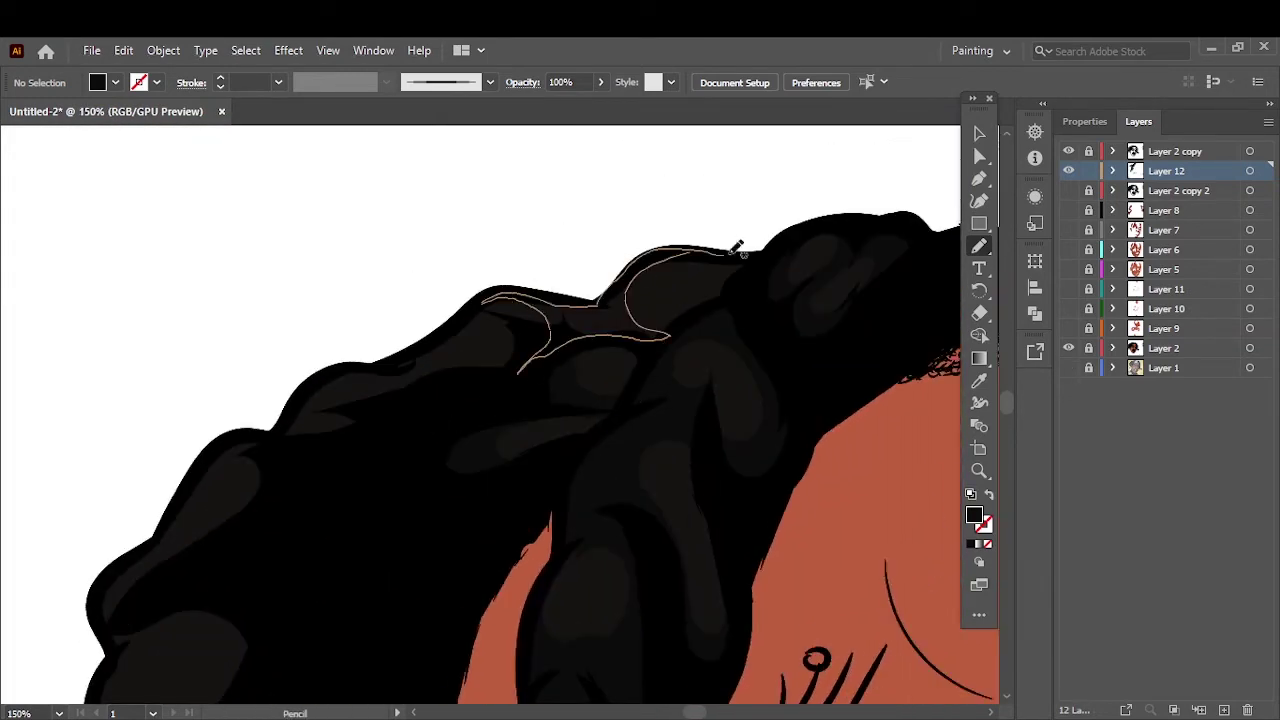
left_click_drag(735, 255, 518, 372)
key("ctrl+0")
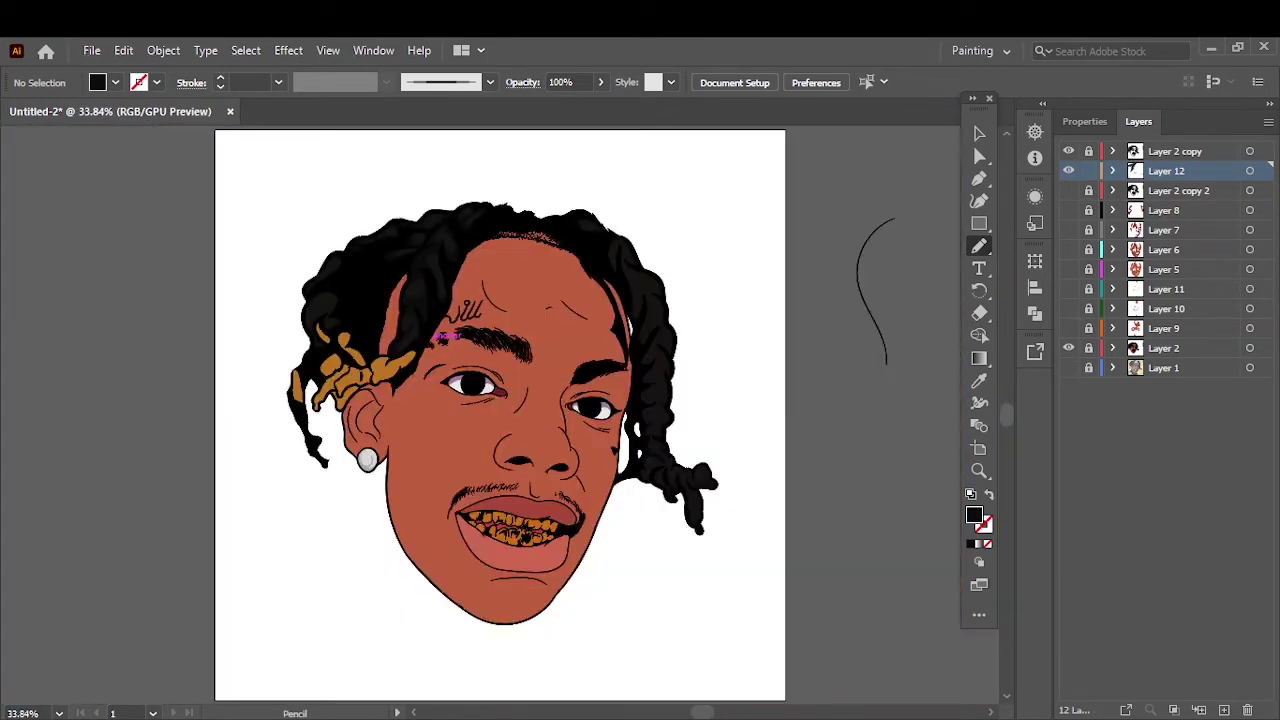
Step: Draw grey highlight loops on the hair top and beside the gold hair piece
scroll(371, 290, "up", 4, "alt")
mouse_move(370, 338)
left_mouse_down()
mouse_move(350, 450)
mouse_move(459, 347)
left_mouse_up()
scroll(306, 337, "down", 5)
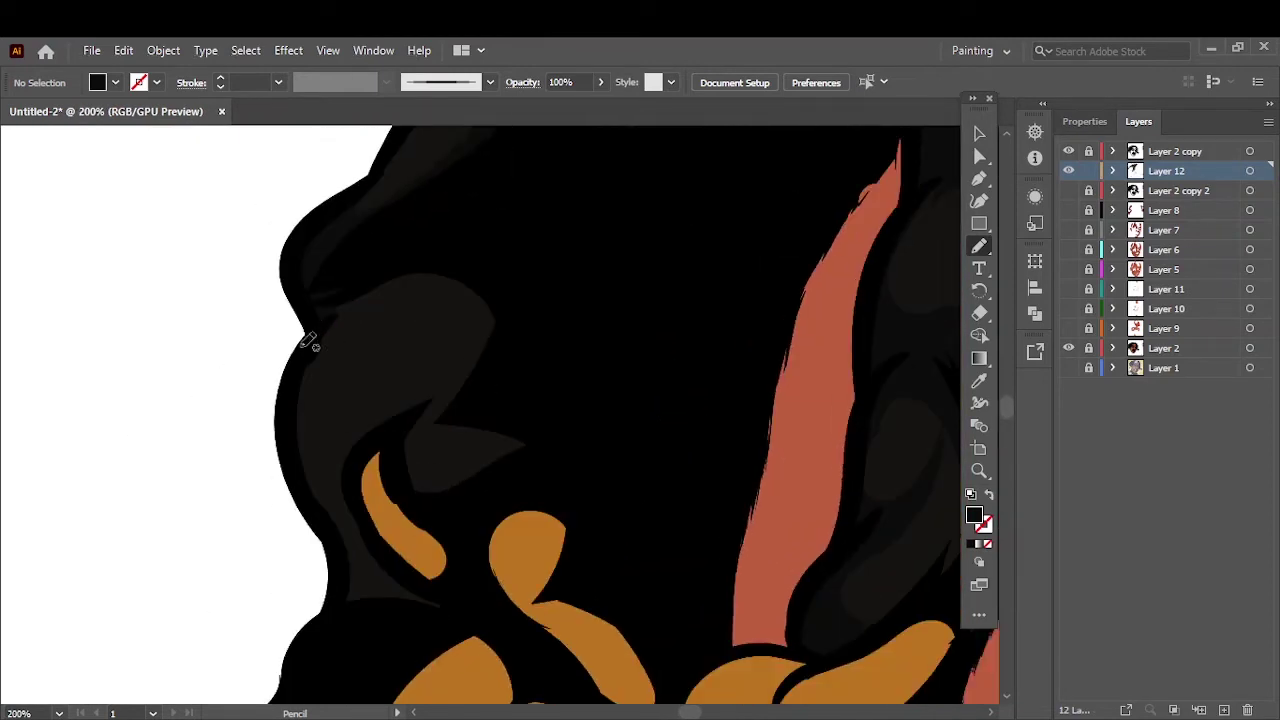
left_click_drag(366, 354, 514, 189)
left_click_drag(329, 386, 457, 451)
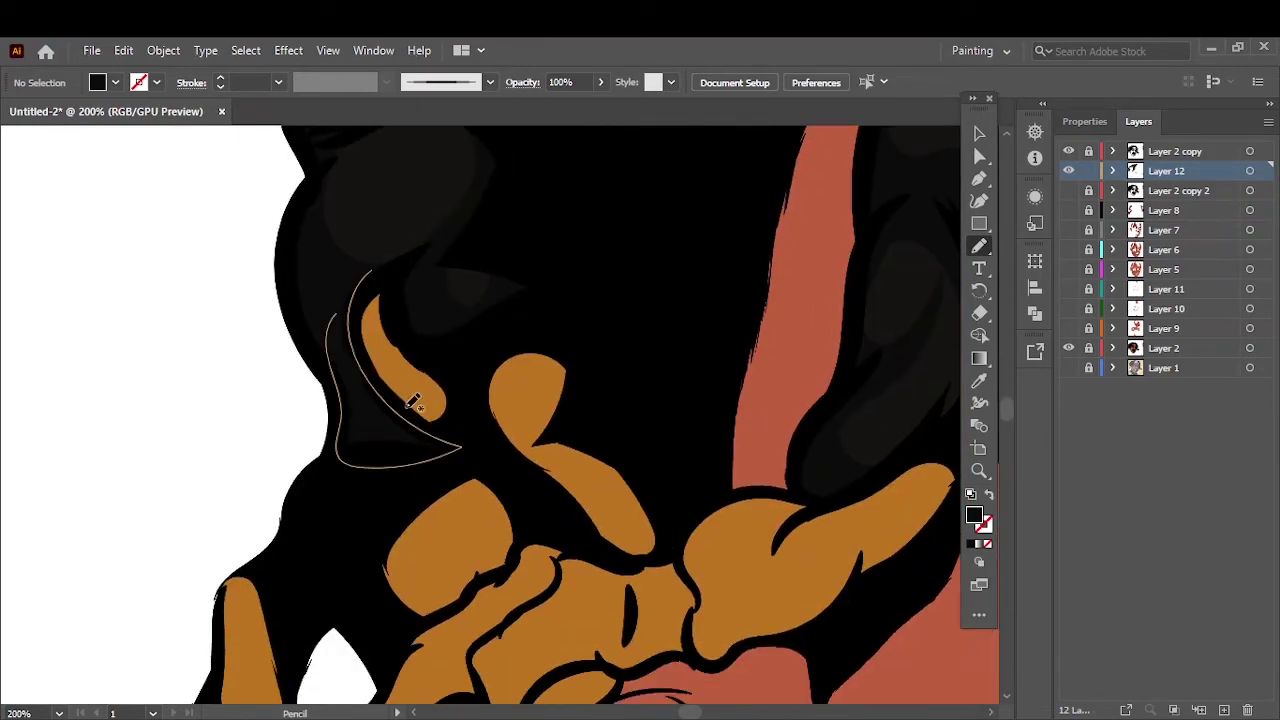
scroll(457, 451, "down", 2)
scroll(600, 350, "down", 1)
scroll(681, 272, "up", 3, "alt")
Step: Add dark grey highlights on the hair's right side and the right-side braid
left_click_drag(550, 487, 614, 390)
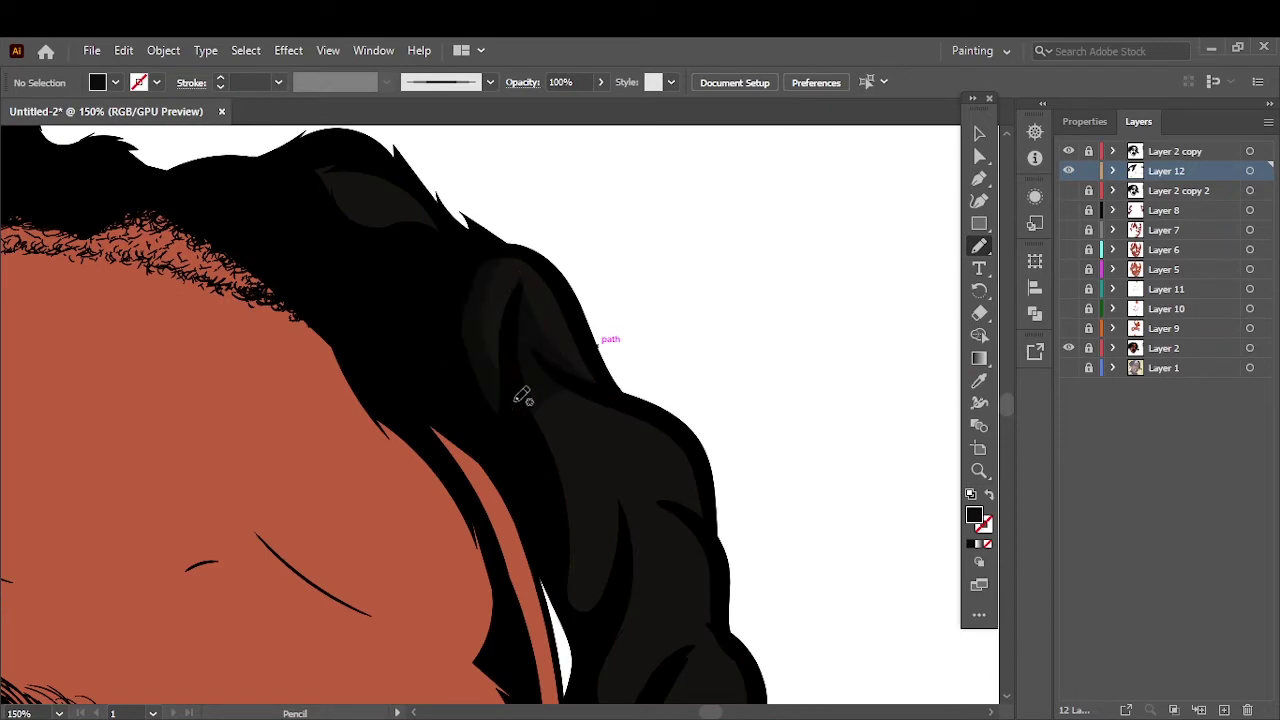
mouse_move(619, 440)
left_mouse_down()
mouse_move(622, 421)
mouse_move(652, 416)
left_mouse_up()
scroll(652, 416, "down", 3, "alt")
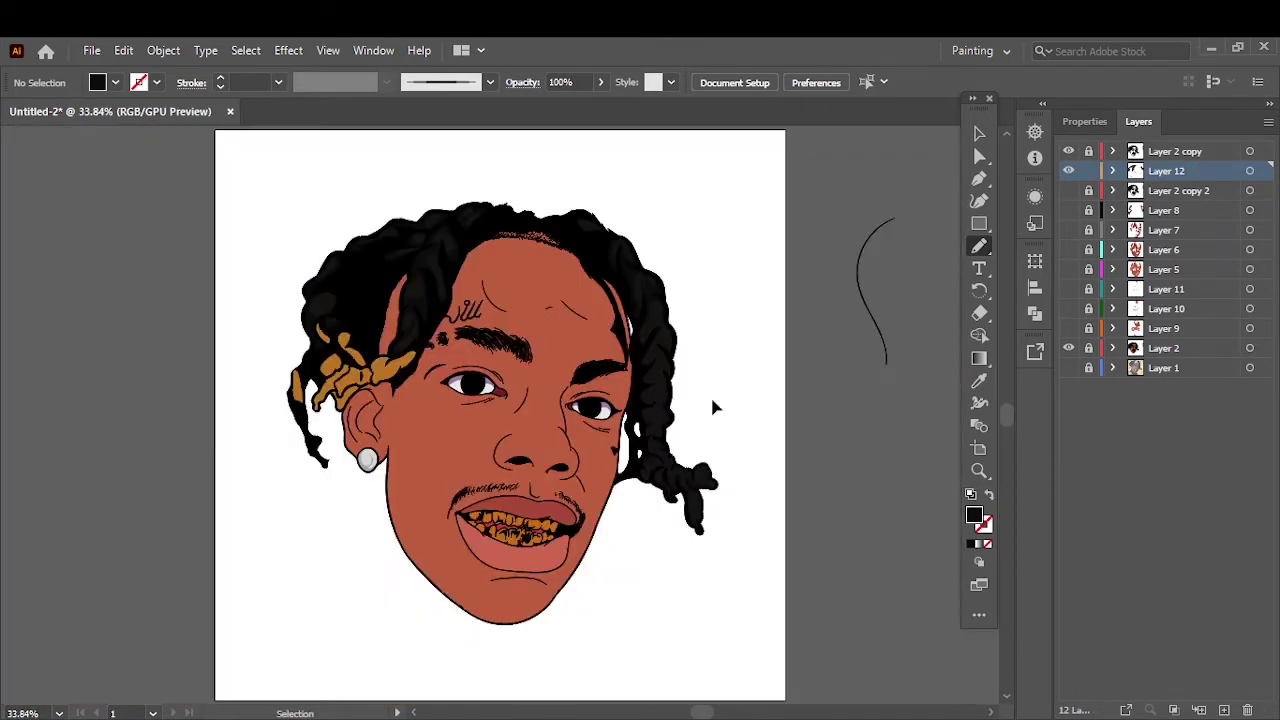
scroll(714, 406, "up", 3, "alt")
left_click_drag(404, 320, 404, 321)
left_click_drag(444, 242, 475, 319)
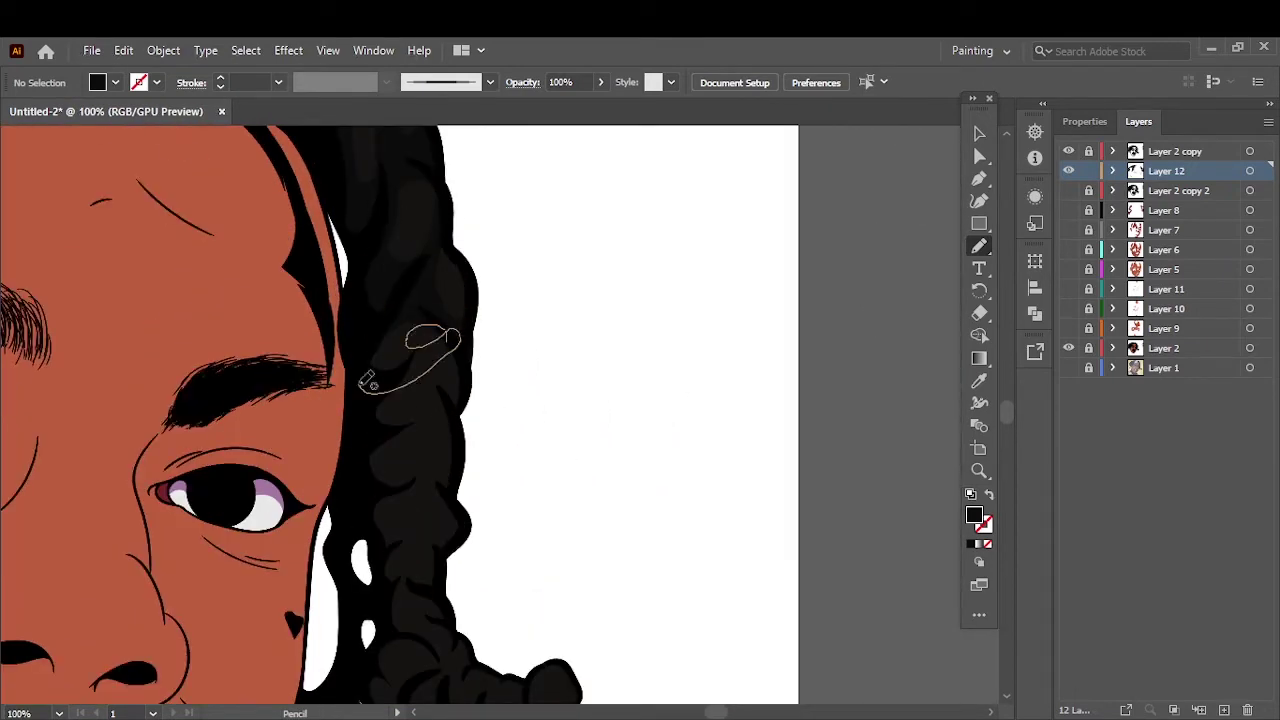
left_click_drag(456, 385, 466, 489)
Step: Shade the lower braids and the bunched braid end with dark grey highlights
scroll(455, 500, "up", 2, "alt")
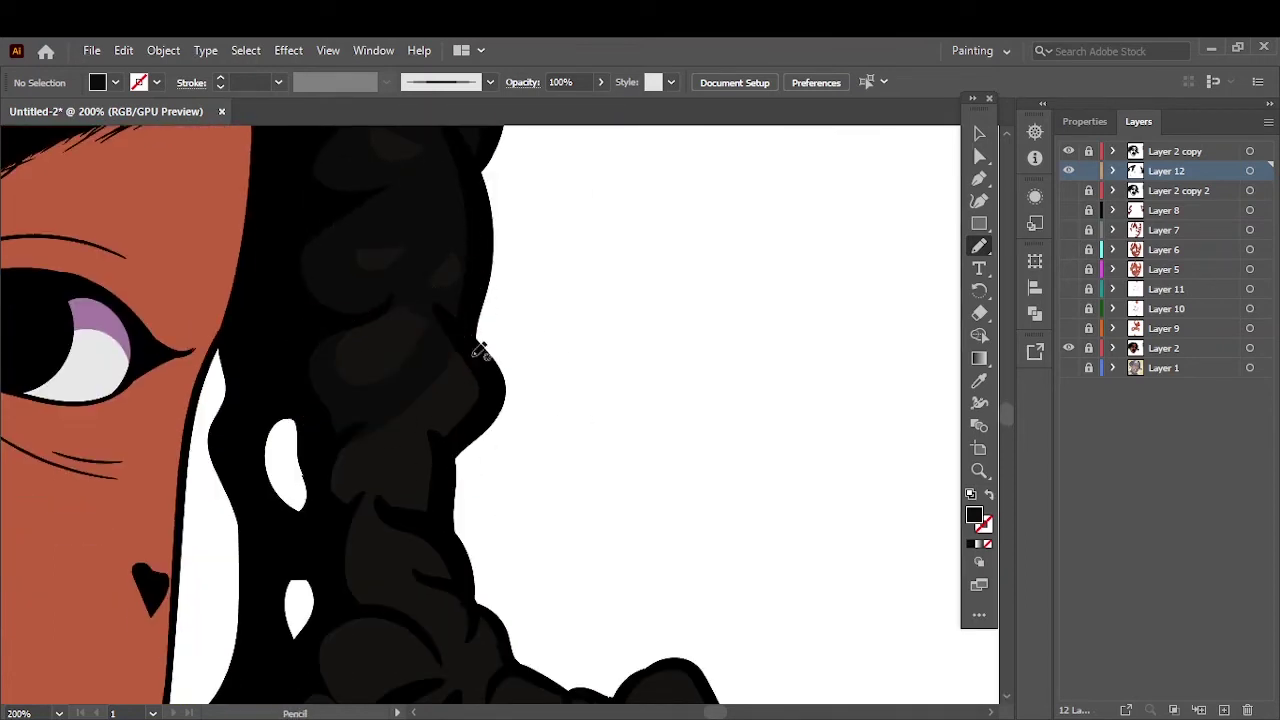
scroll(520, 473, "down", 3)
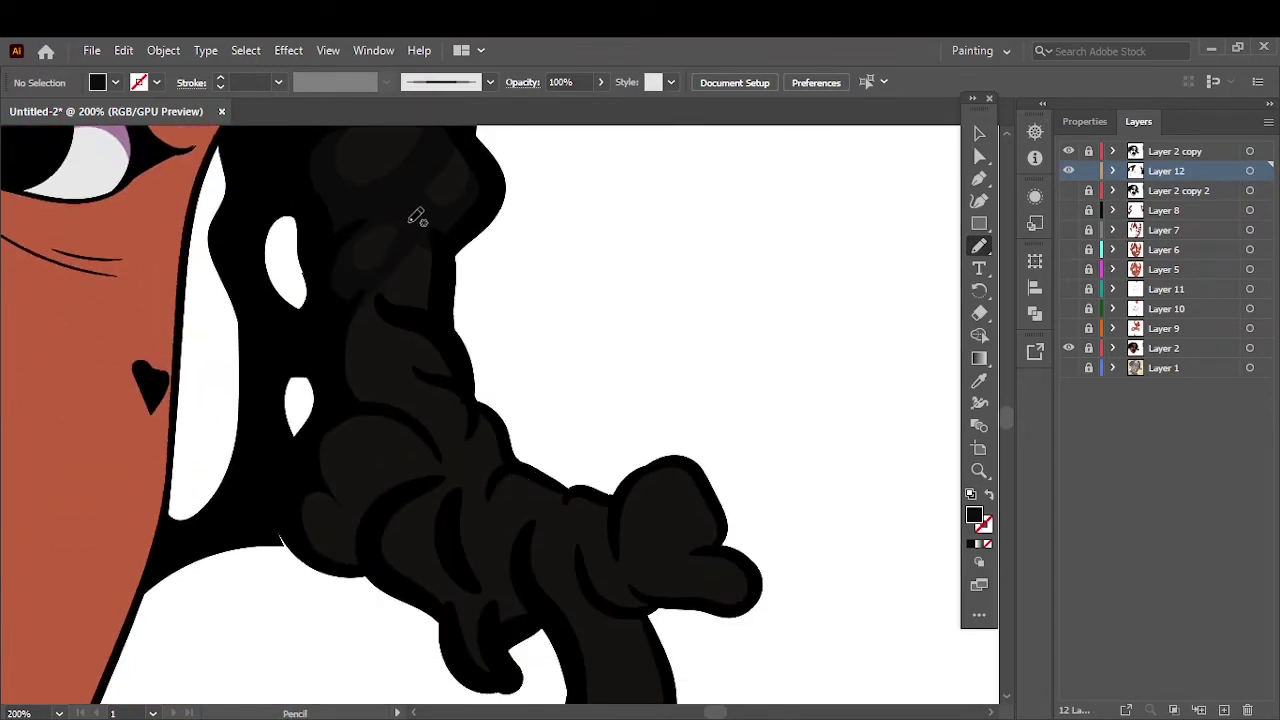
scroll(443, 220, "down", 2)
mouse_move(437, 200)
left_mouse_down()
mouse_move(321, 400)
mouse_move(330, 367)
left_mouse_up()
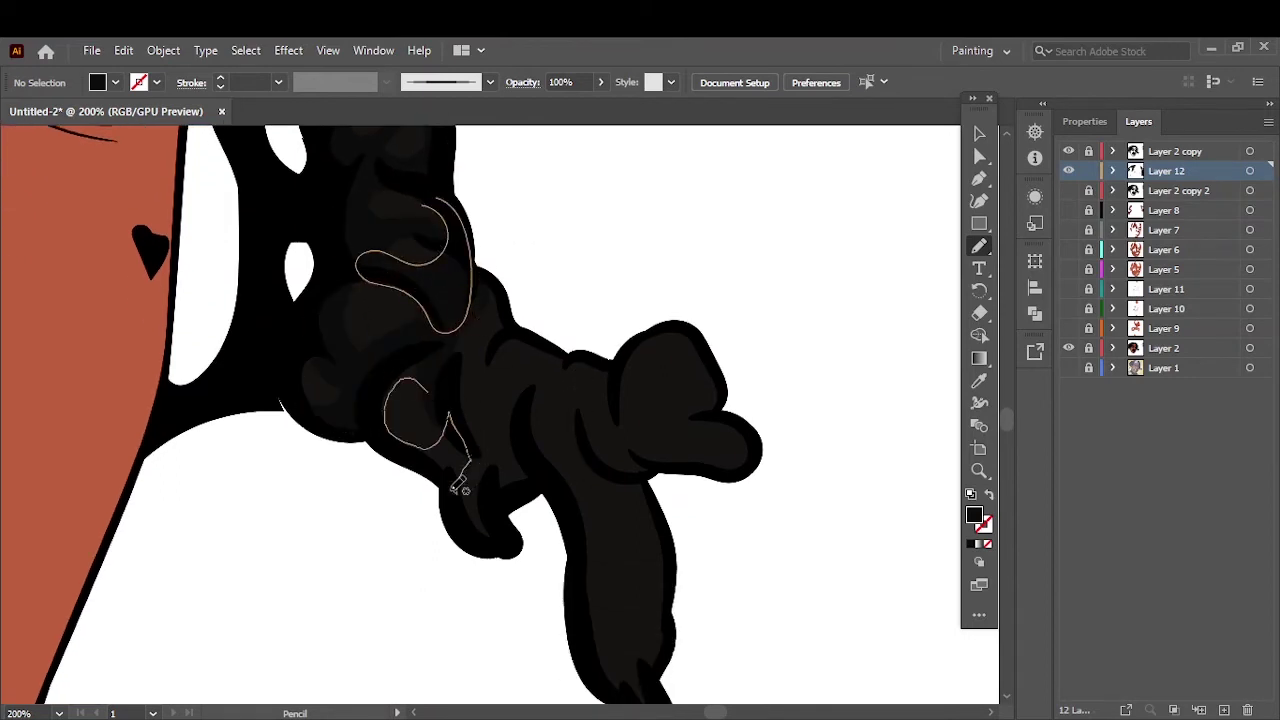
left_click_drag(457, 487, 460, 497)
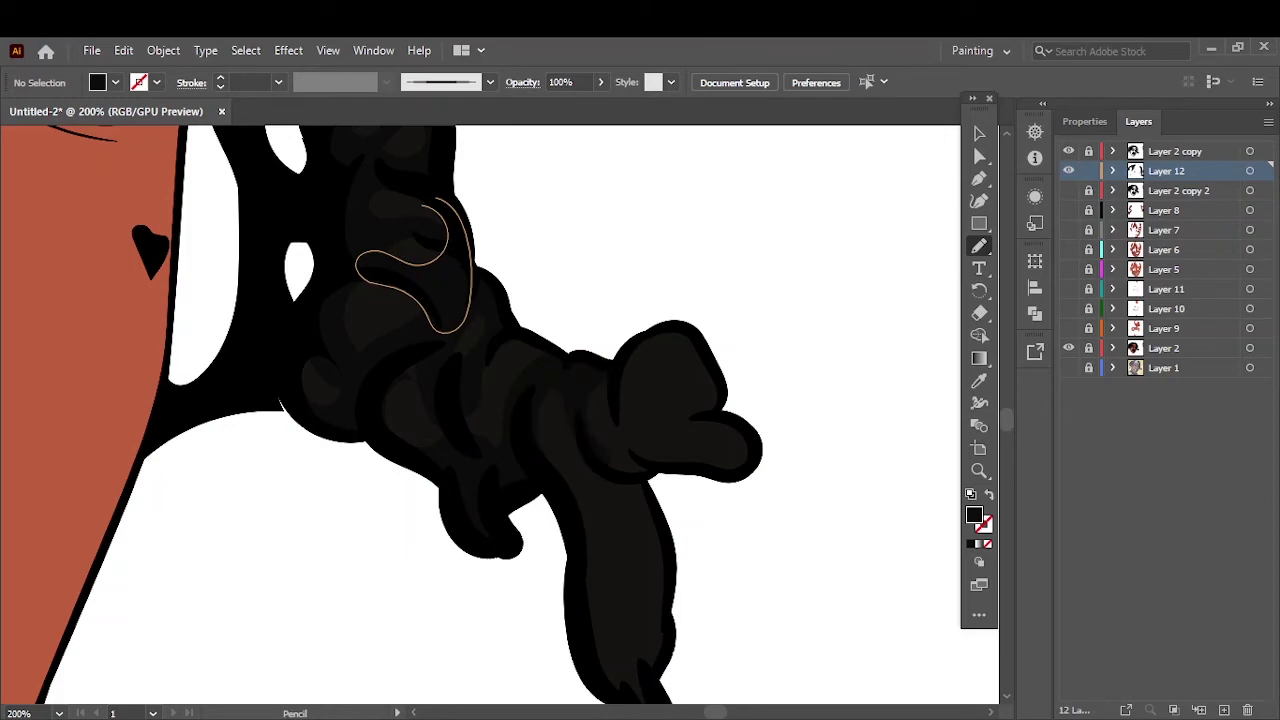
scroll(636, 305, "down", 1)
left_click_drag(705, 290, 636, 305)
left_click_drag(760, 375, 762, 378)
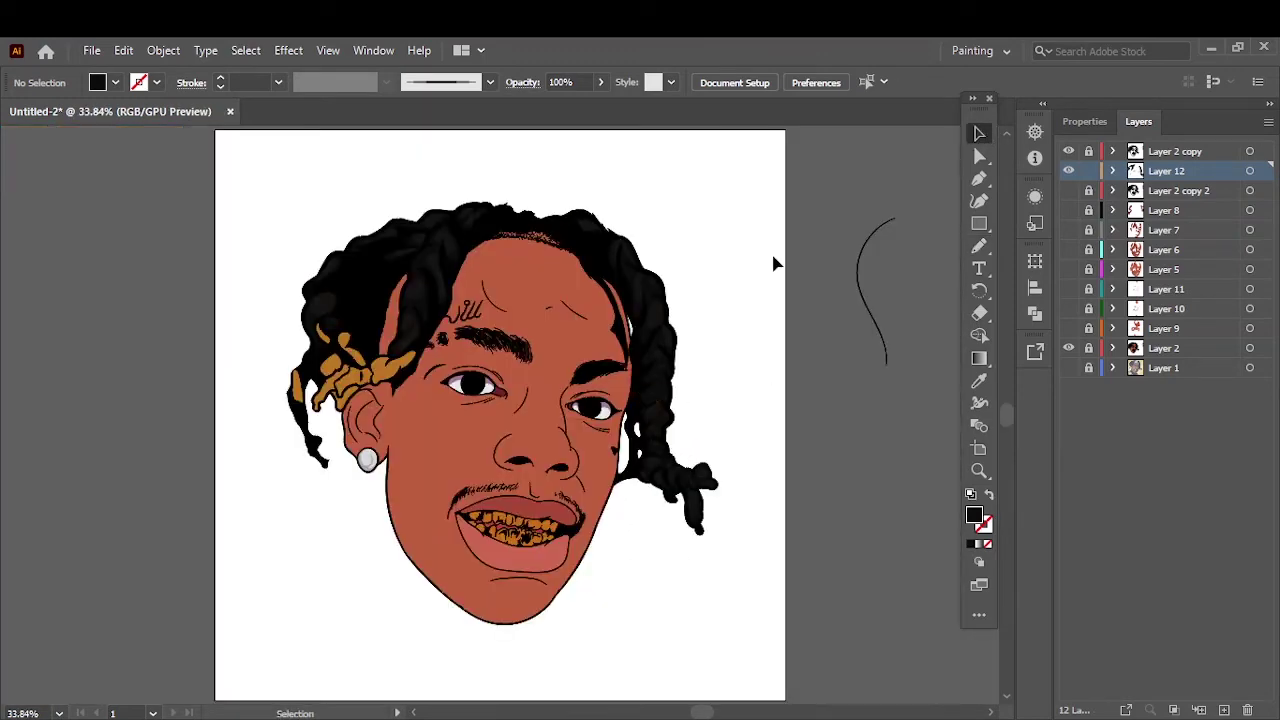
Step: Shade the gold hair piece's knuckles, finger and palm with darker brown shapes
key("Return")
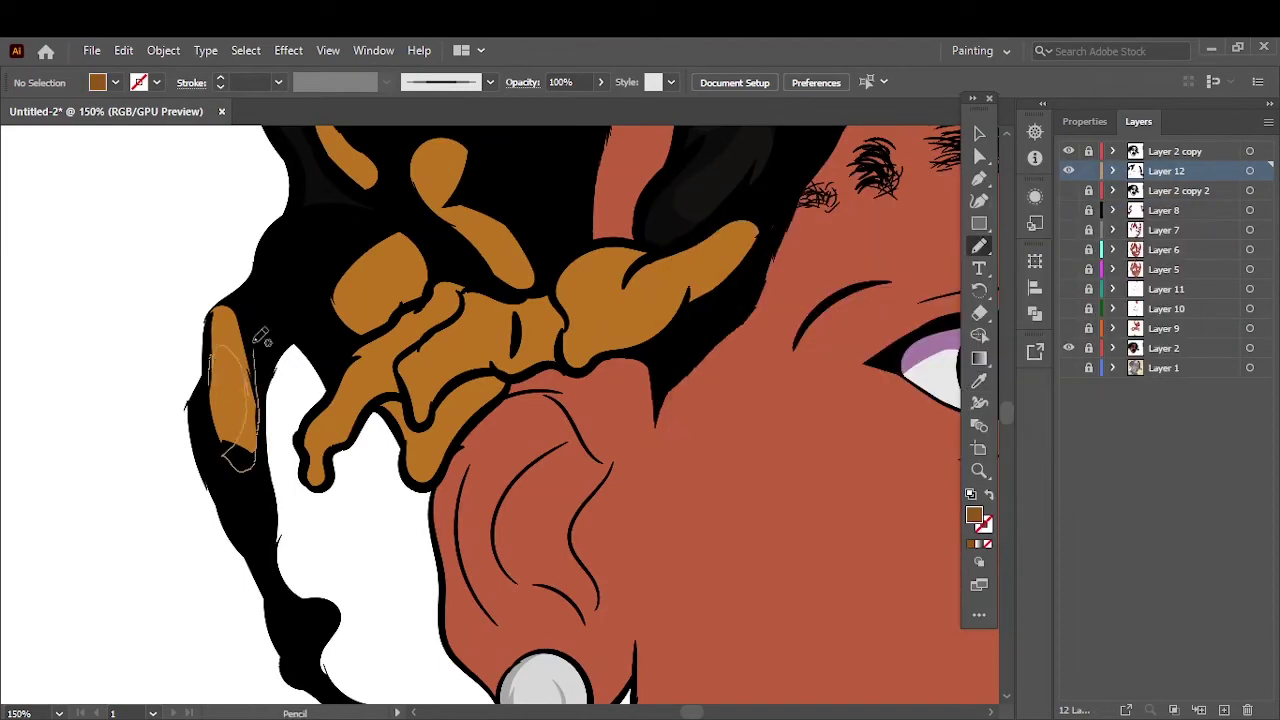
left_click_drag(261, 336, 238, 377)
left_click_drag(371, 236, 403, 320)
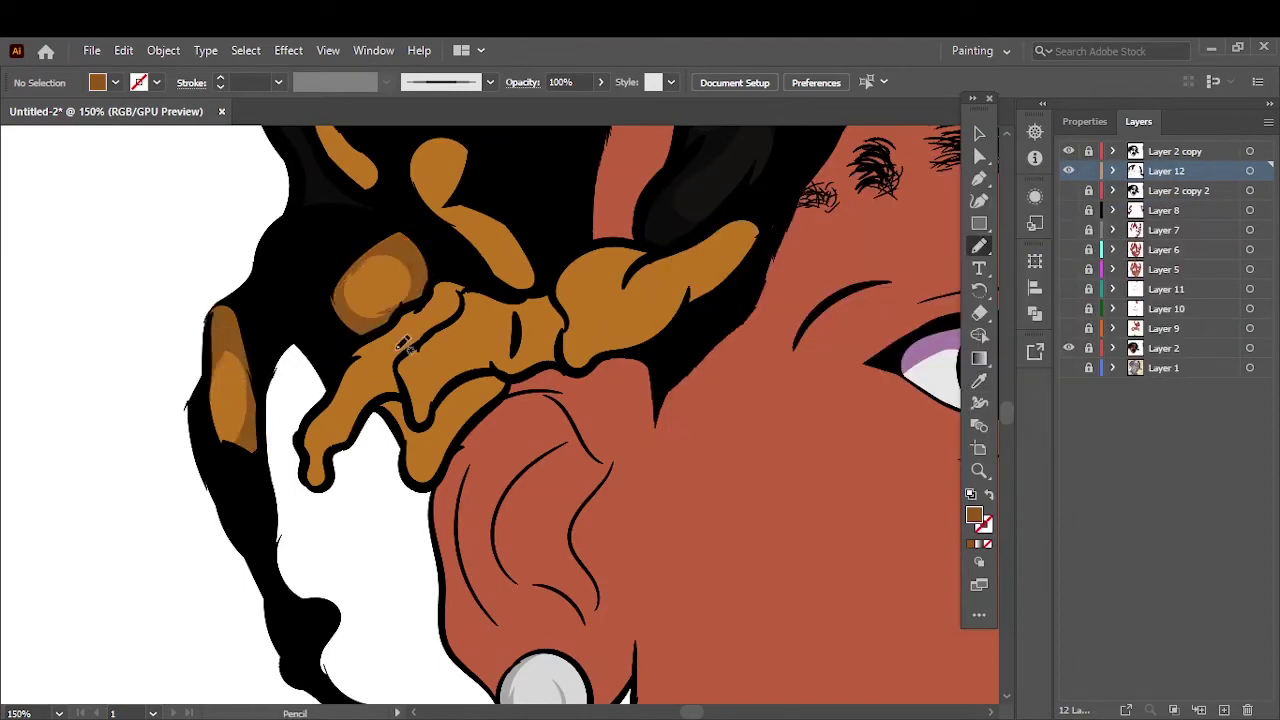
scroll(403, 343, "up", 4)
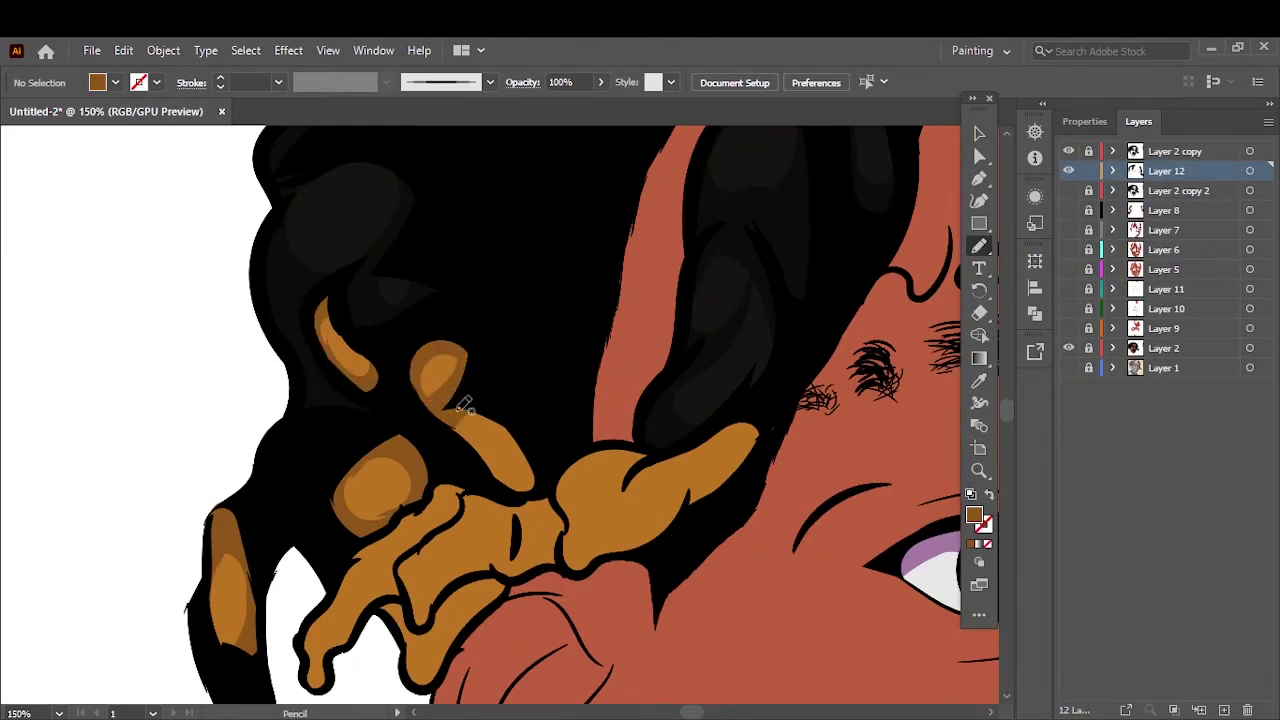
left_click_drag(460, 365, 491, 423)
scroll(420, 640, "up", 3)
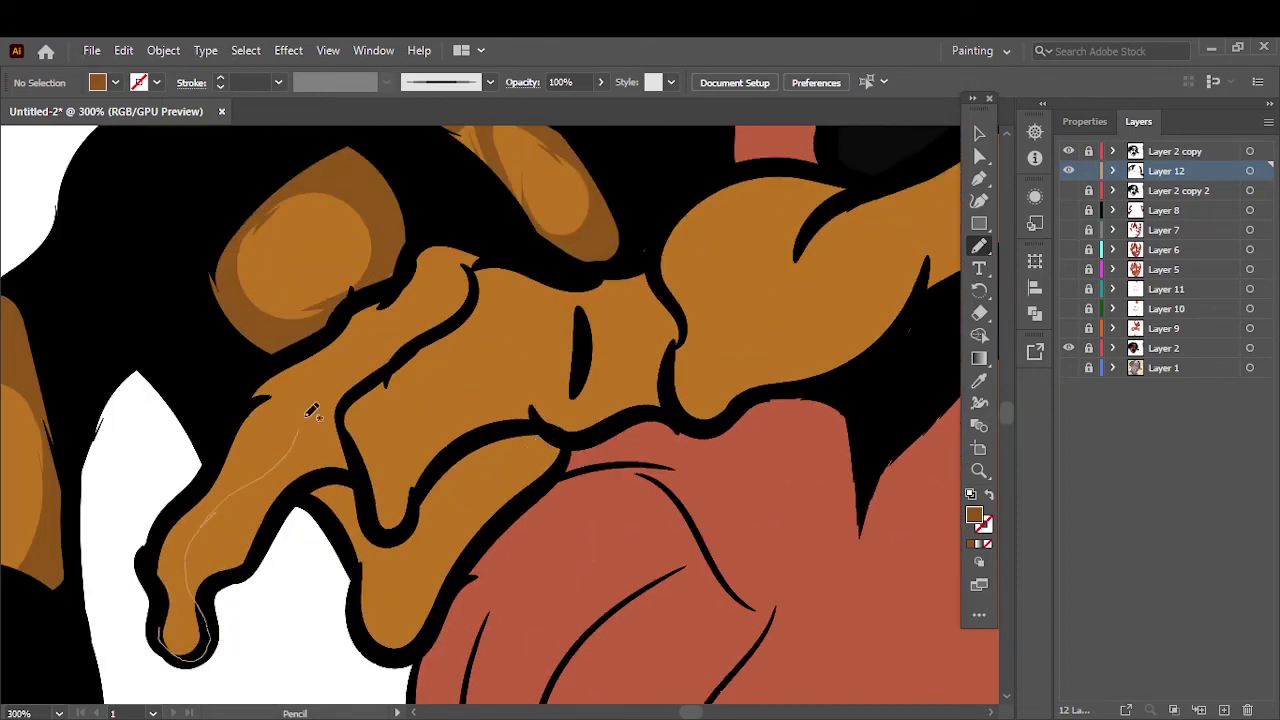
left_click_drag(312, 411, 433, 298)
left_click_drag(368, 625, 300, 492)
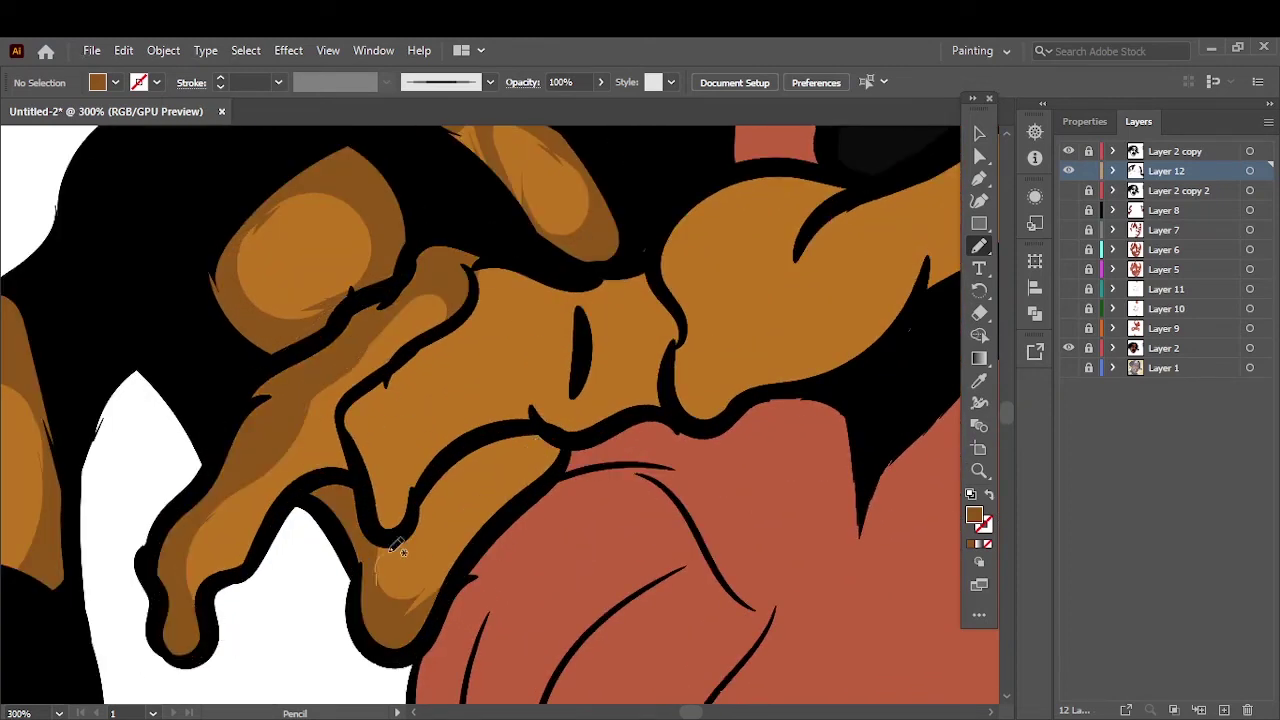
left_click_drag(590, 287, 553, 318)
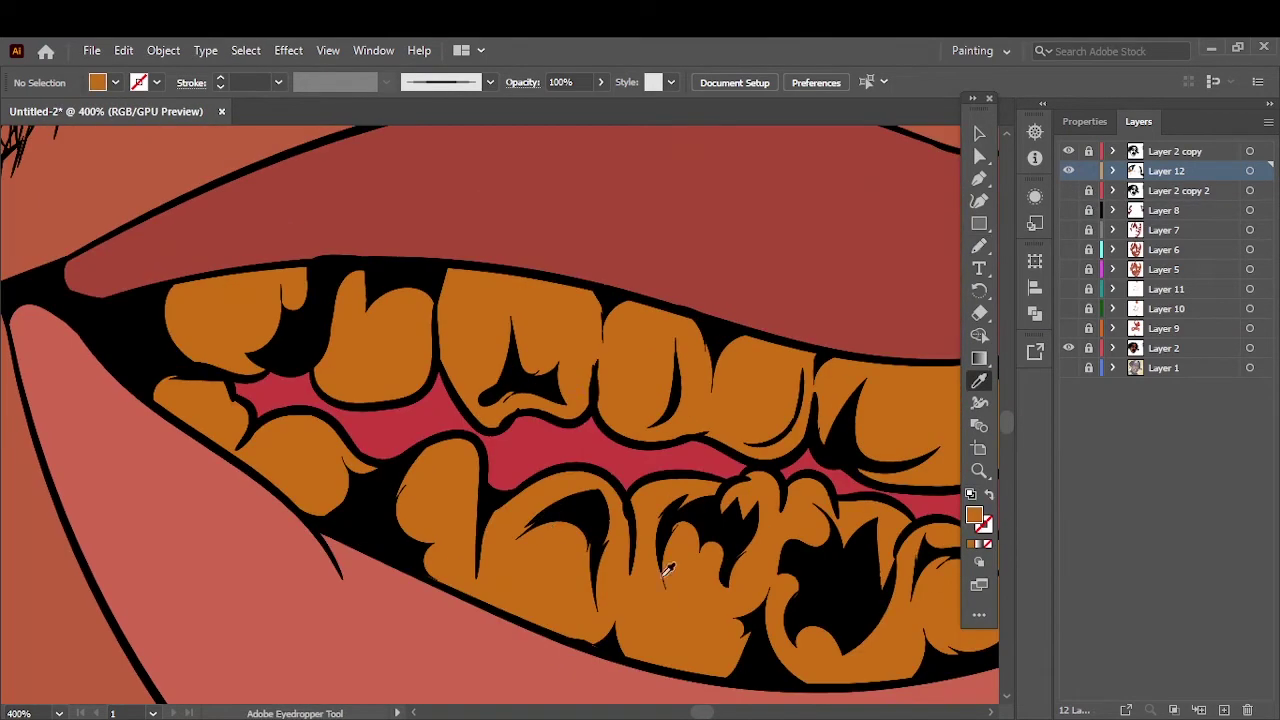
Step: Choose a darker brown and shadow the left lower gold teeth
double_click(974, 515)
left_click(1146, 246)
key("n")
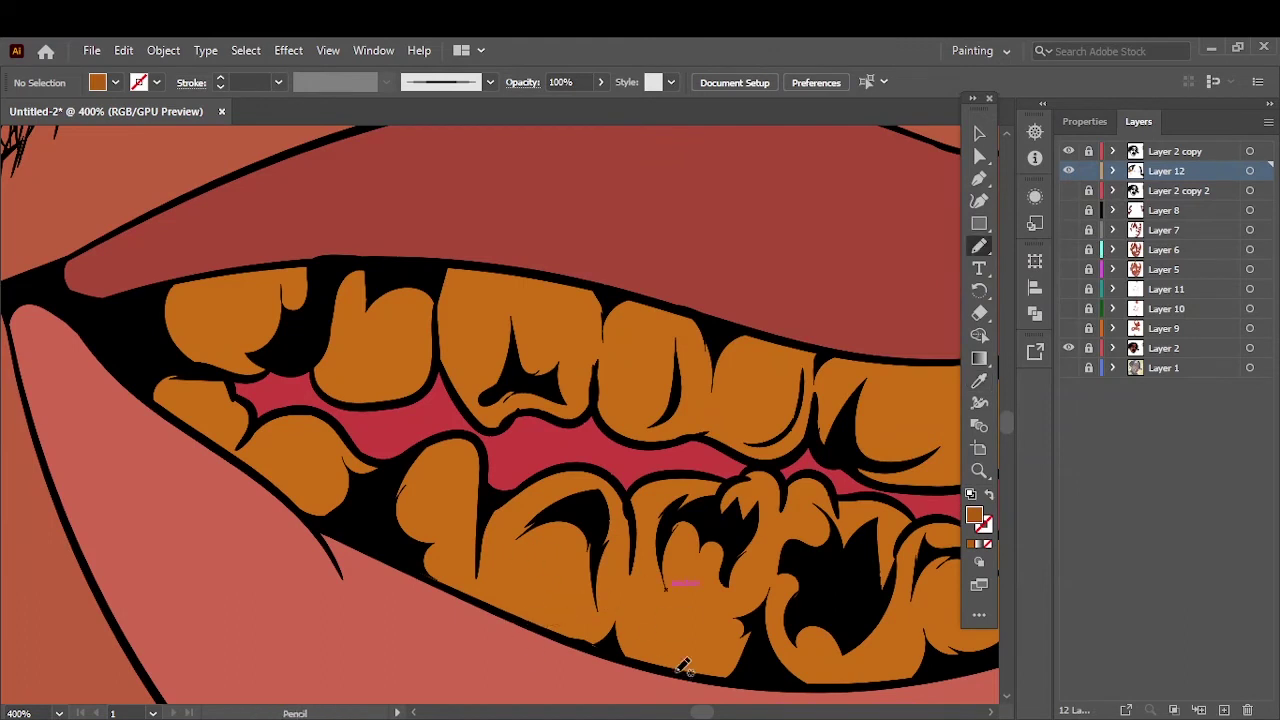
left_click_drag(557, 633, 519, 584)
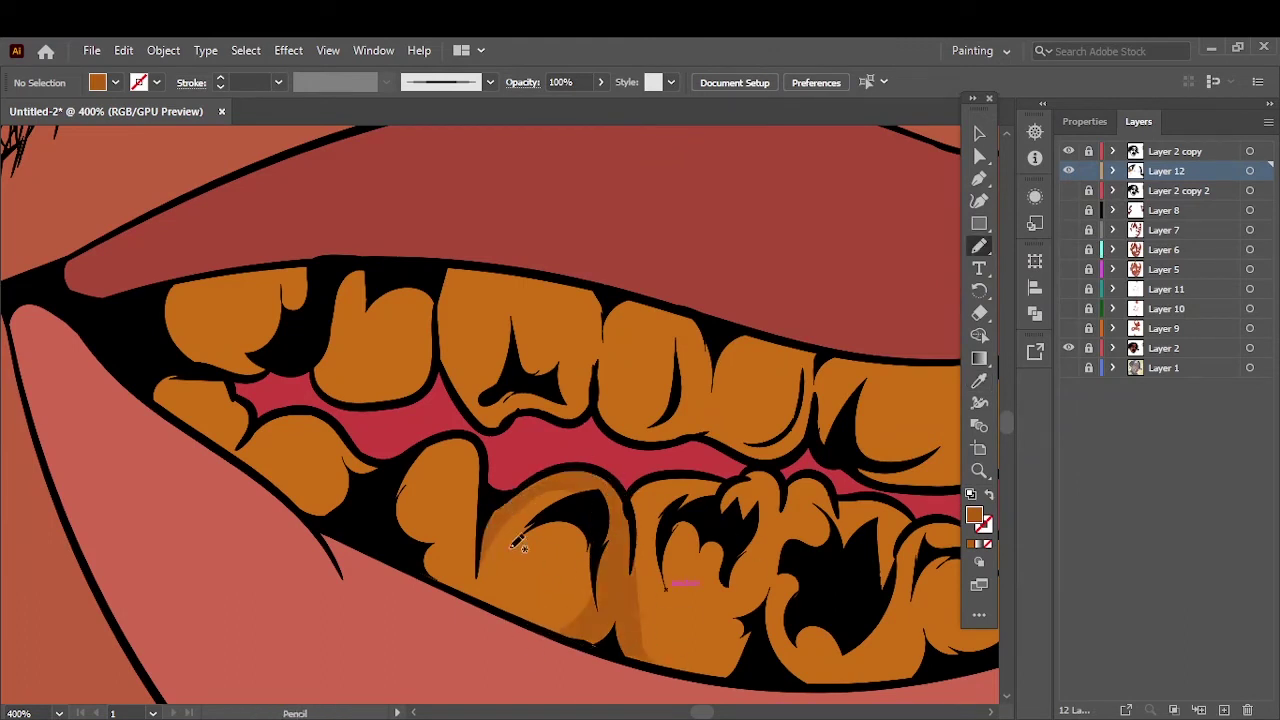
mouse_move(480, 505)
left_mouse_down()
mouse_move(414, 471)
mouse_move(371, 471)
left_mouse_up()
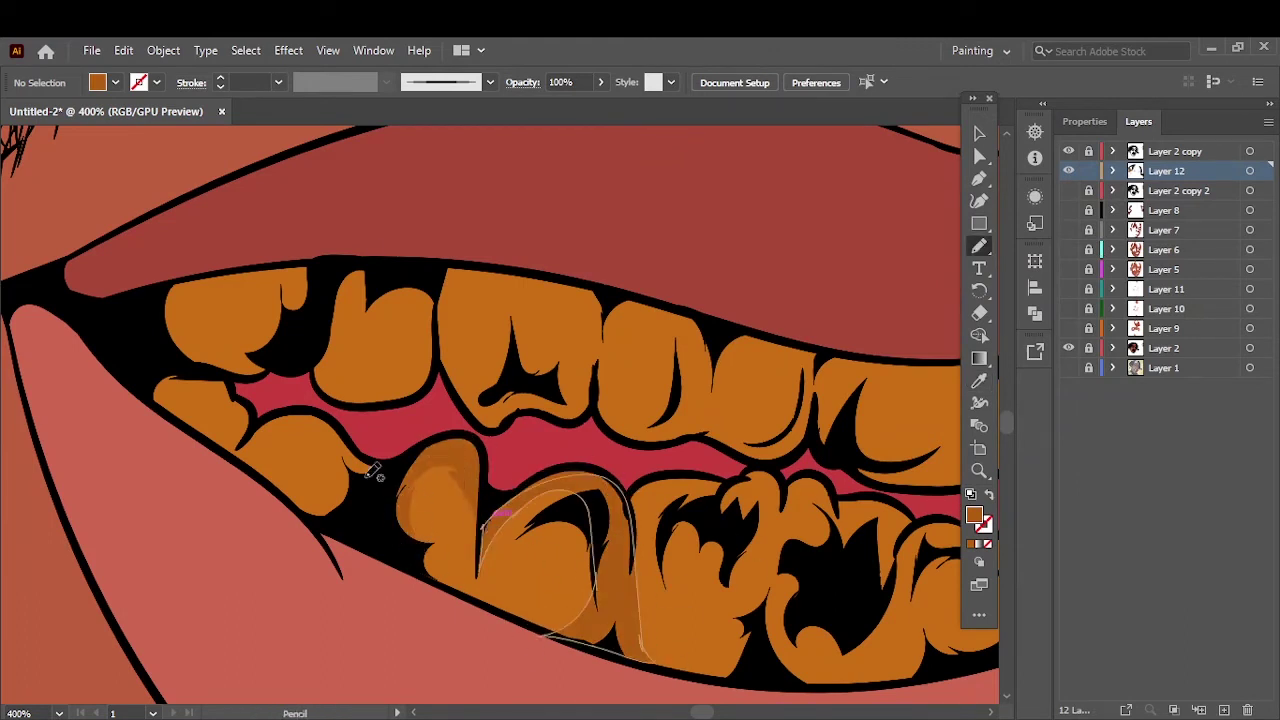
left_click_drag(232, 396, 266, 443)
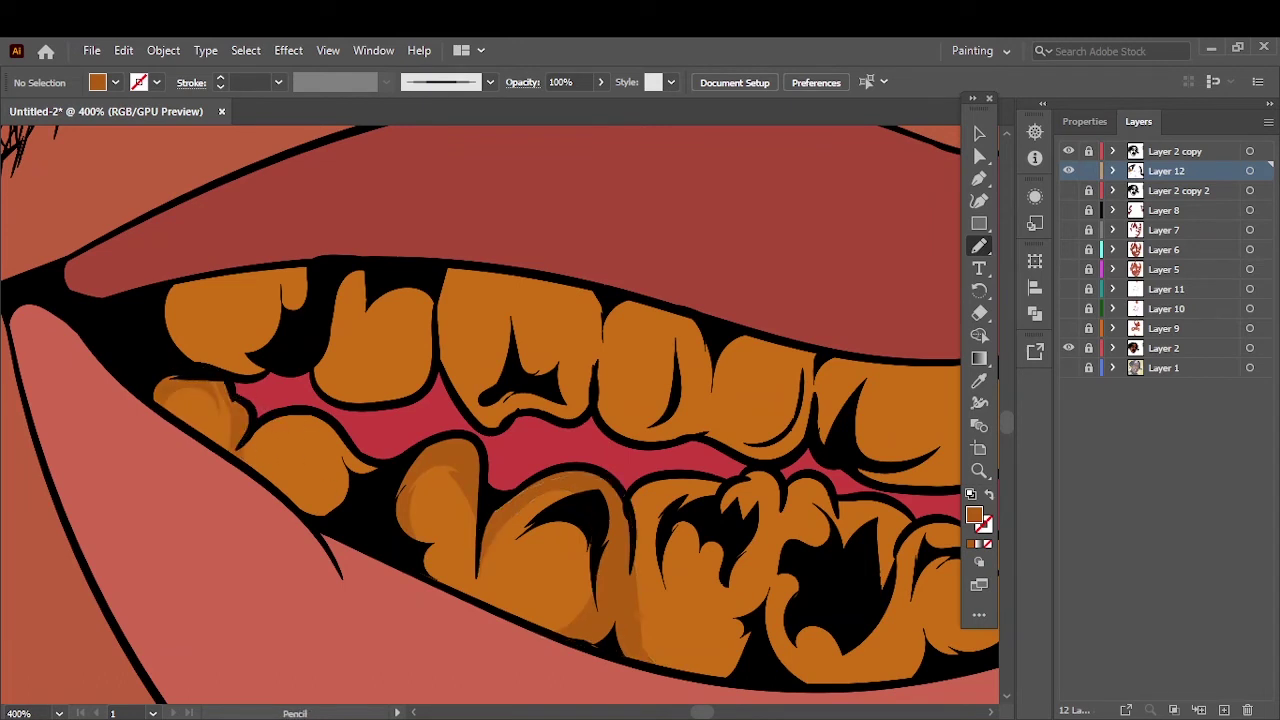
left_click_drag(393, 470, 384, 472)
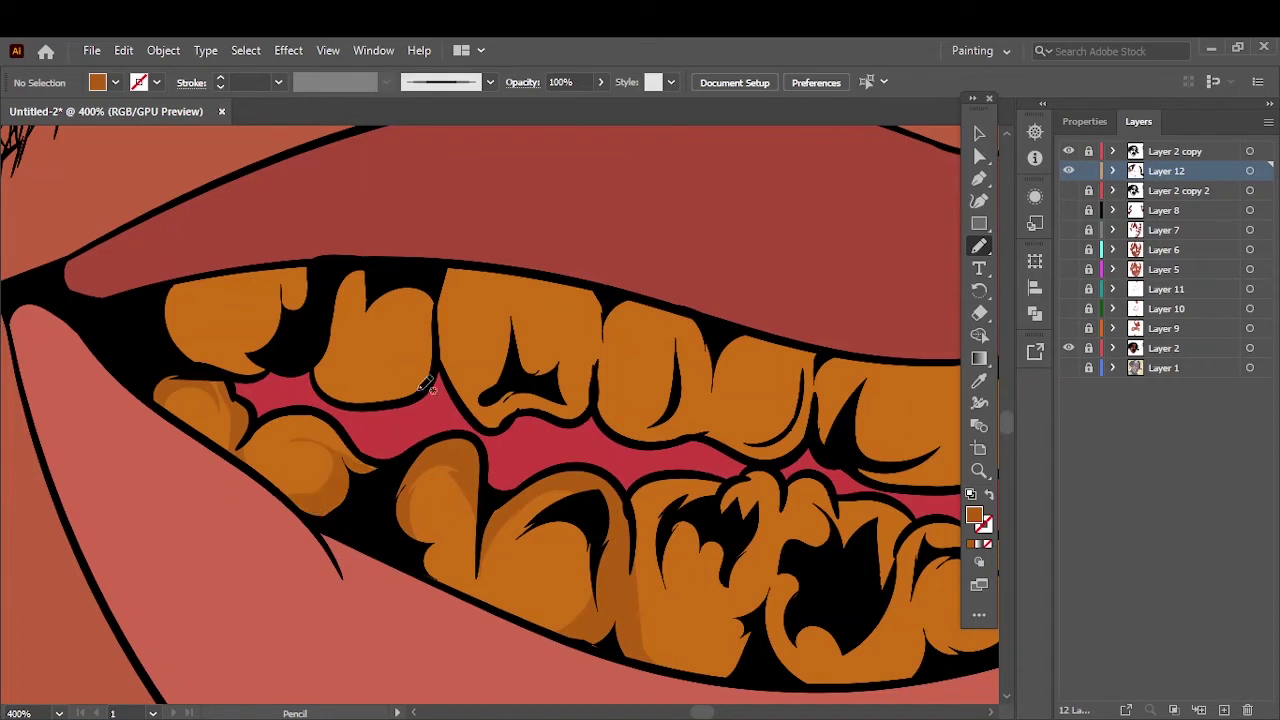
Step: Shadow the lower middle and right gold teeth in darker brown
mouse_move(660, 590)
left_mouse_down()
mouse_move(410, 550)
mouse_move(456, 562)
left_mouse_up()
left_click_drag(548, 440, 563, 556)
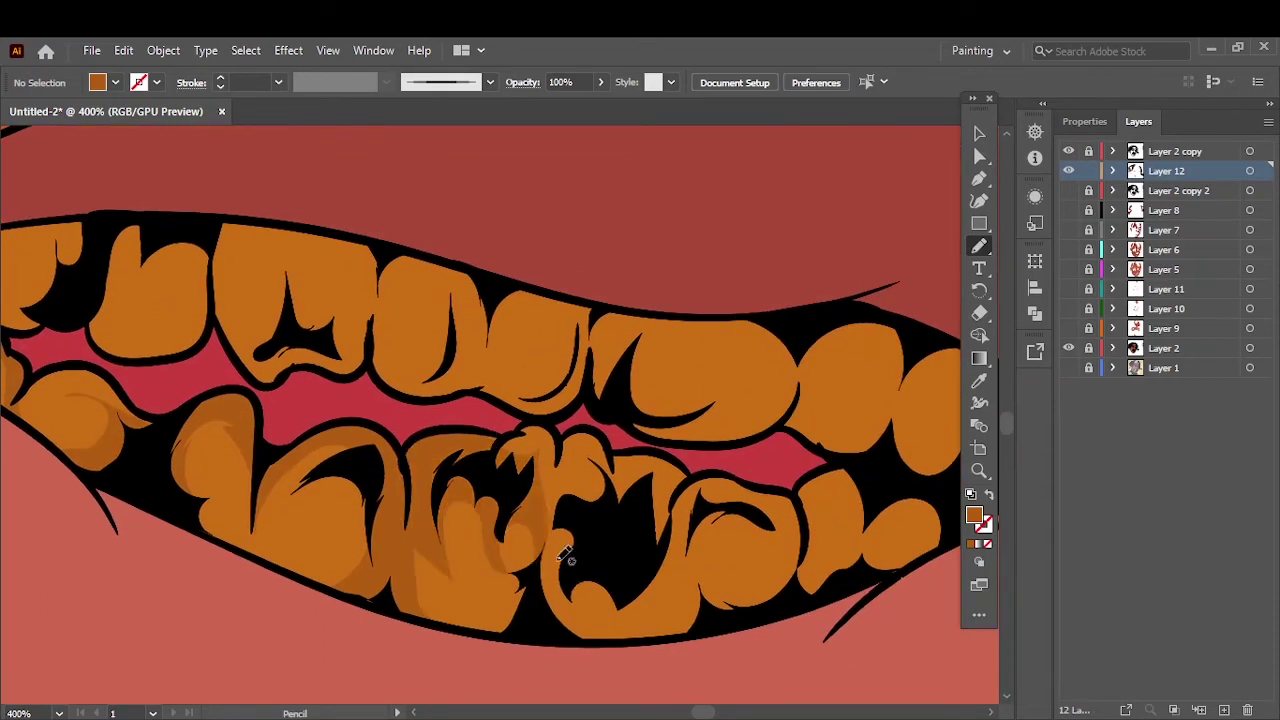
left_click_drag(557, 622, 545, 510)
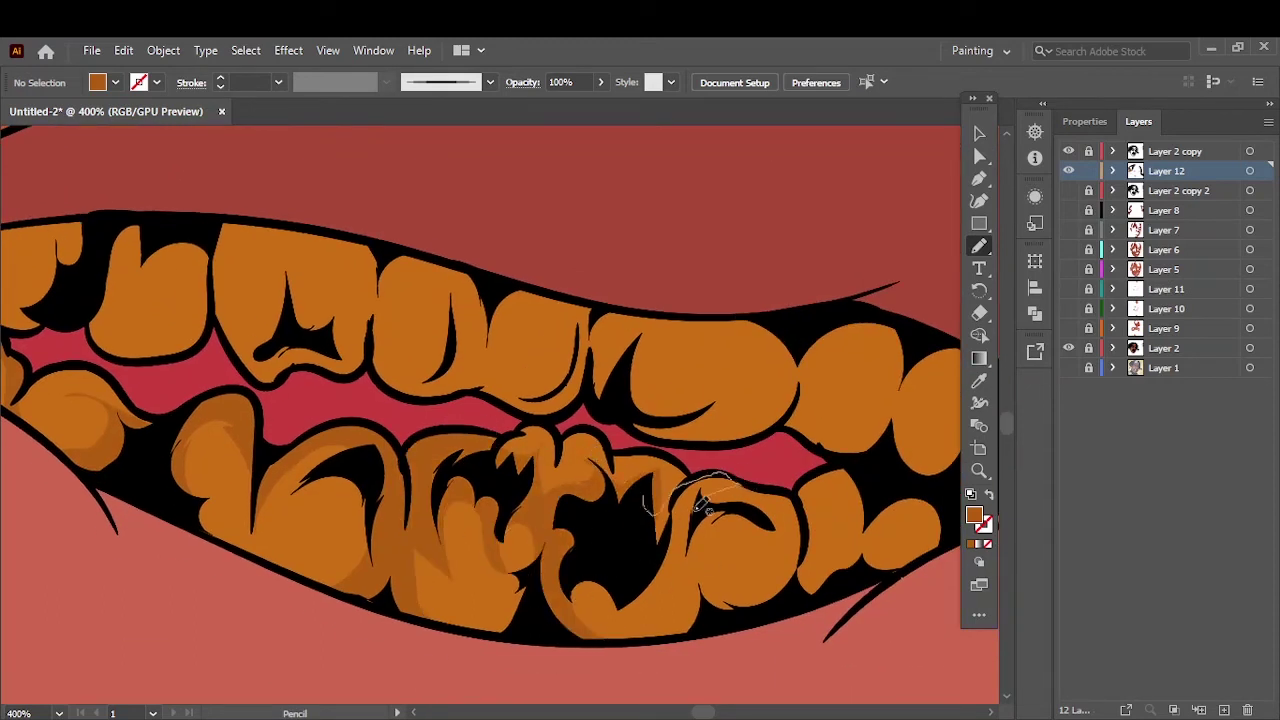
left_click_drag(703, 505, 803, 566)
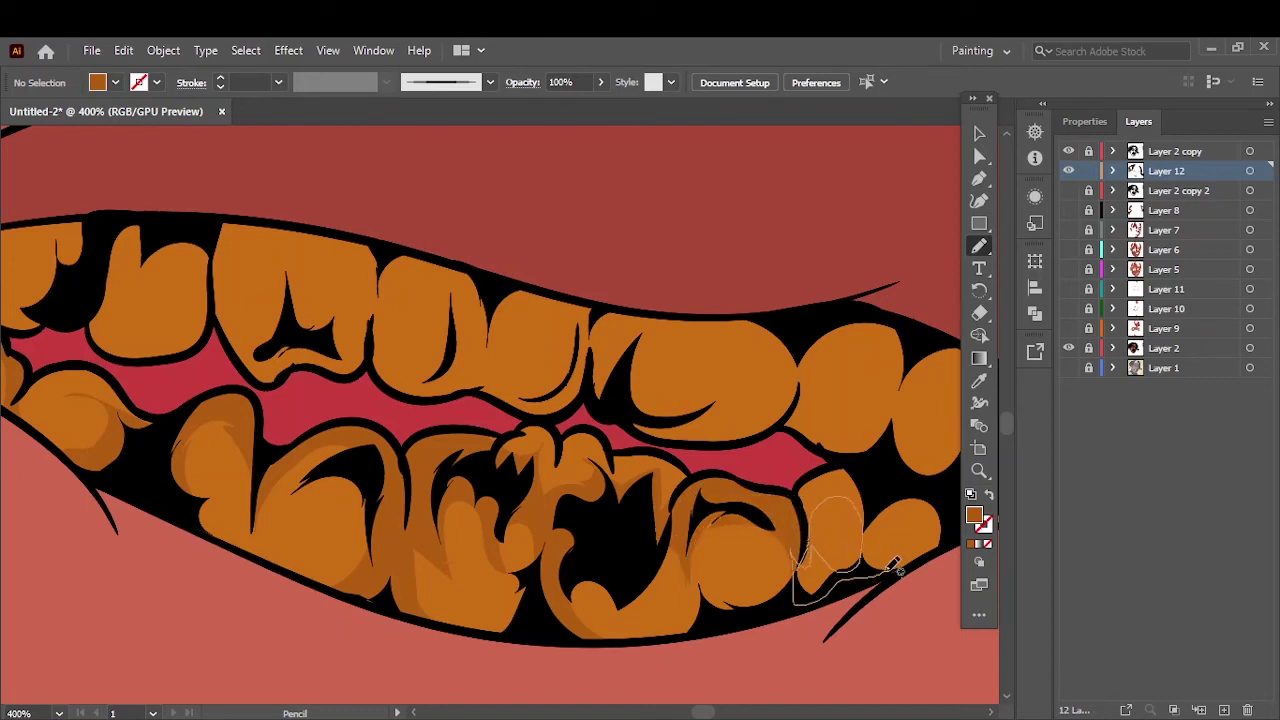
left_click_drag(897, 568, 845, 505)
Step: Shadow the left and front upper gold teeth in darker brown
key("ctrl+0")
scroll(480, 372, "up", 4)
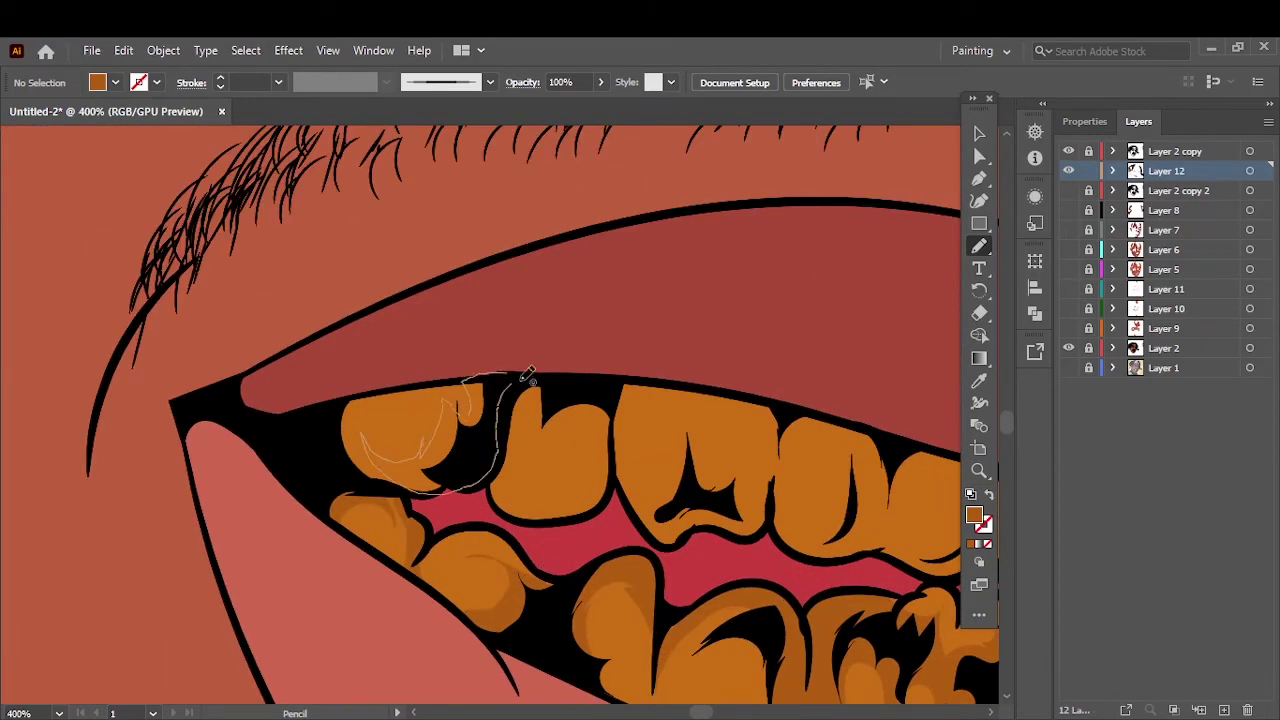
left_click_drag(528, 376, 526, 380)
left_click_drag(512, 400, 636, 428)
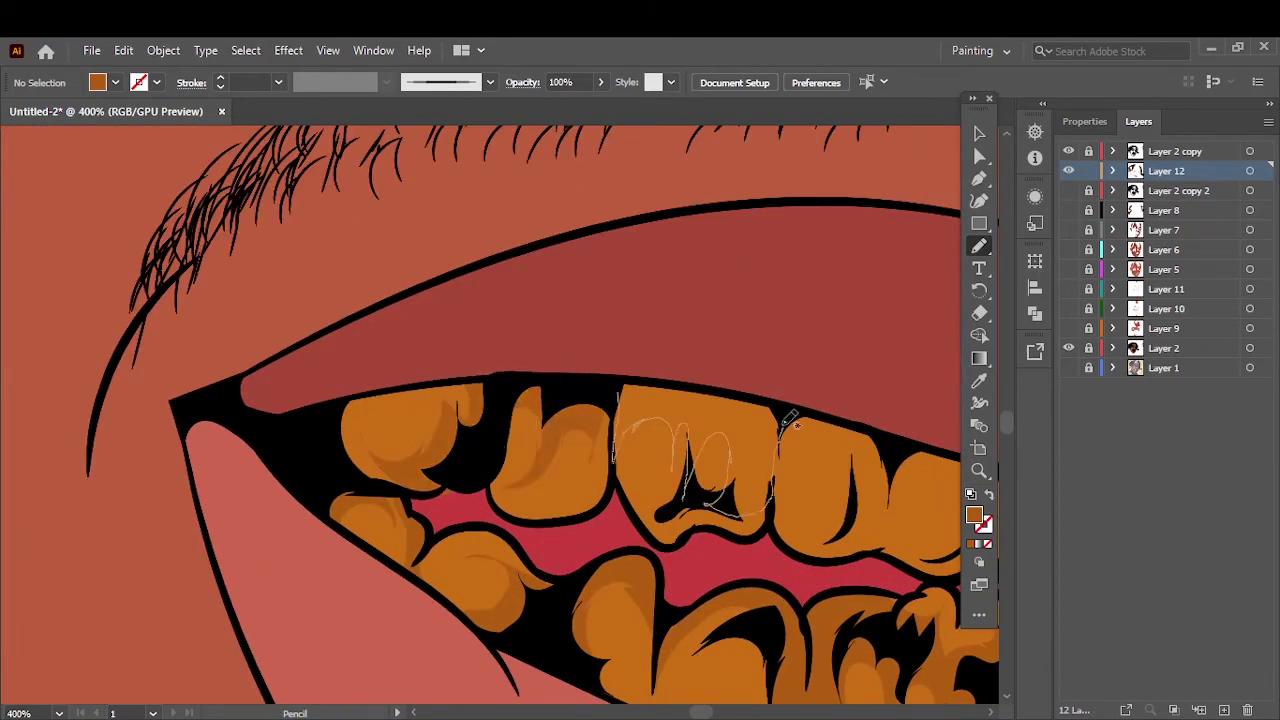
left_click_drag(790, 420, 786, 418)
scroll(703, 512, "up", 1)
scroll(655, 527, "up", 1)
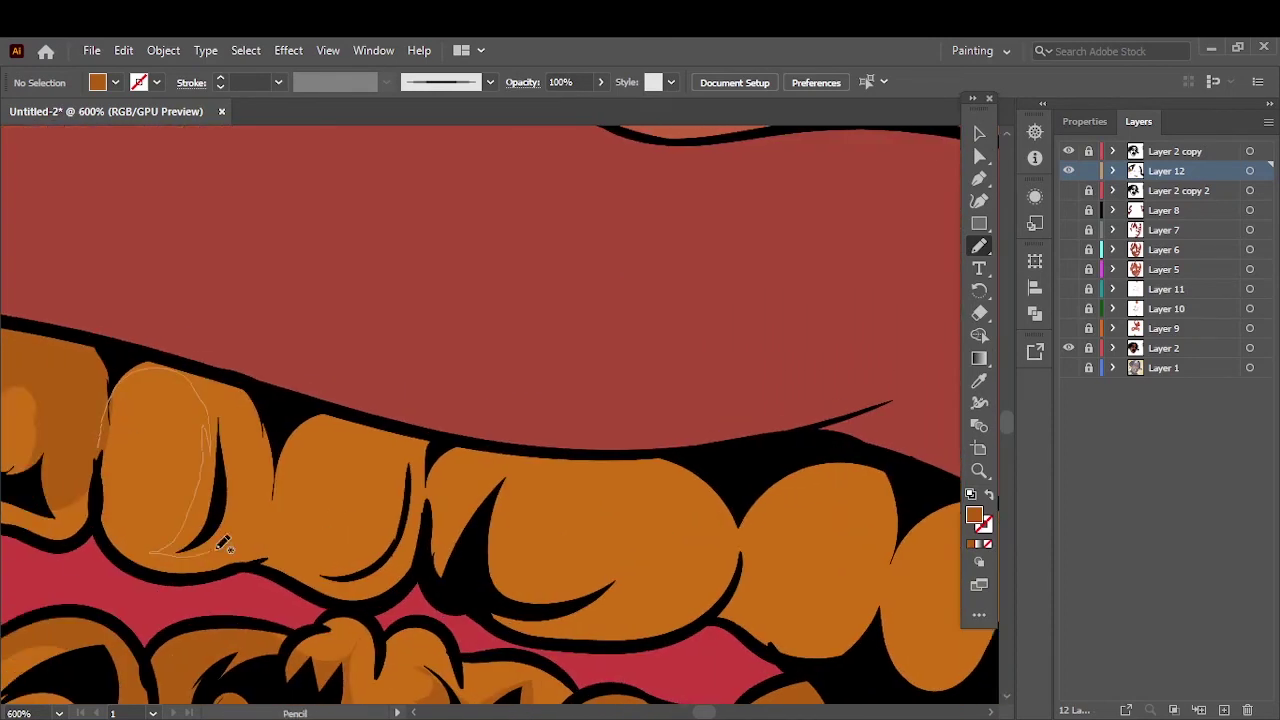
Step: Finish the upper-tooth shadows and add a new layer above Layer 12
left_click_drag(298, 505, 268, 430)
left_click_drag(460, 442, 458, 444)
mouse_move(426, 463)
left_mouse_down()
mouse_move(435, 535)
mouse_move(535, 622)
left_mouse_up()
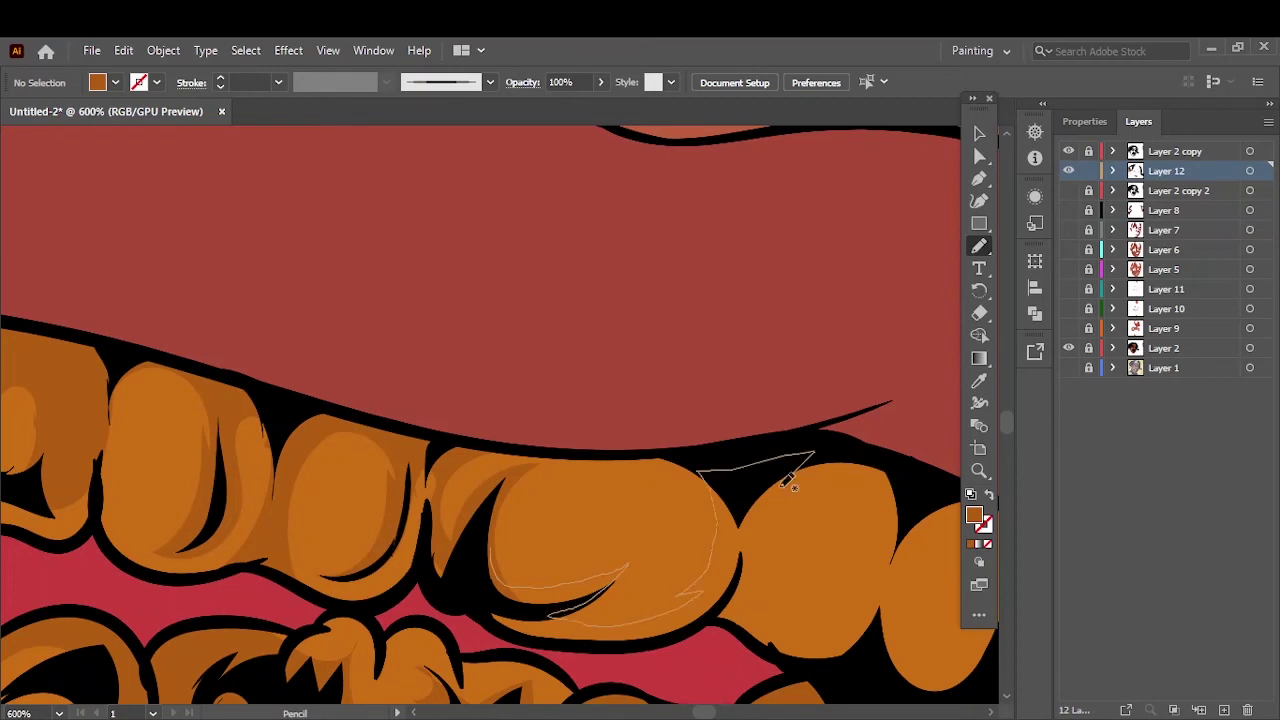
mouse_move(790, 484)
left_mouse_down()
mouse_move(708, 523)
mouse_move(475, 425)
left_mouse_up()
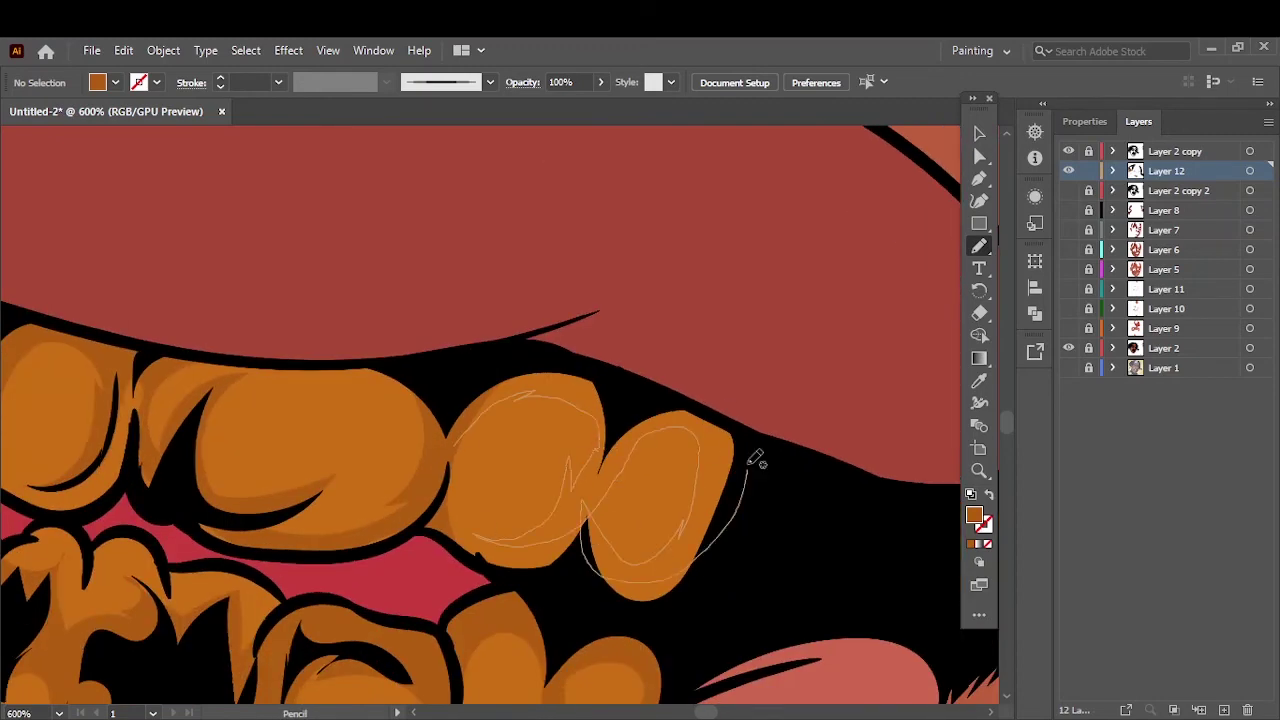
key("ctrl+0")
left_click(1223, 710)
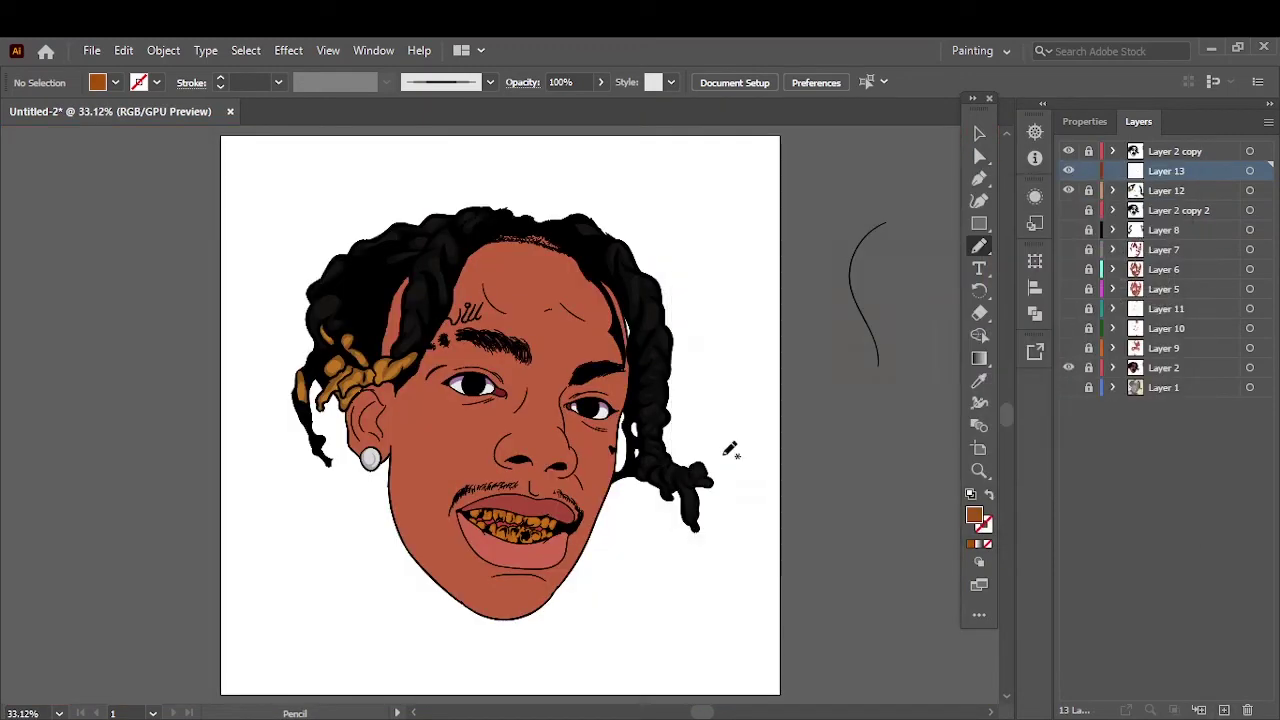
Step: Draw dark shadow shapes on several upper teeth and one lower tooth
scroll(437, 463, "up", 5)
left_click_drag(520, 333, 530, 300)
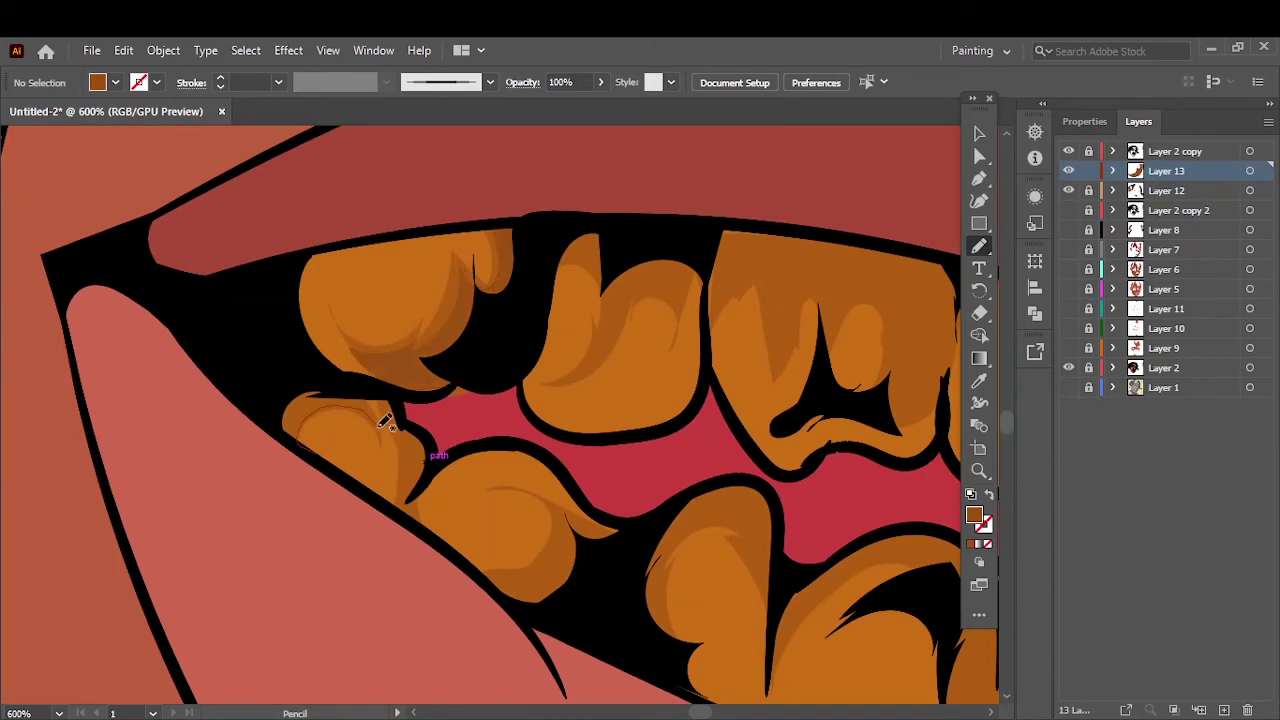
left_click_drag(520, 595, 478, 570)
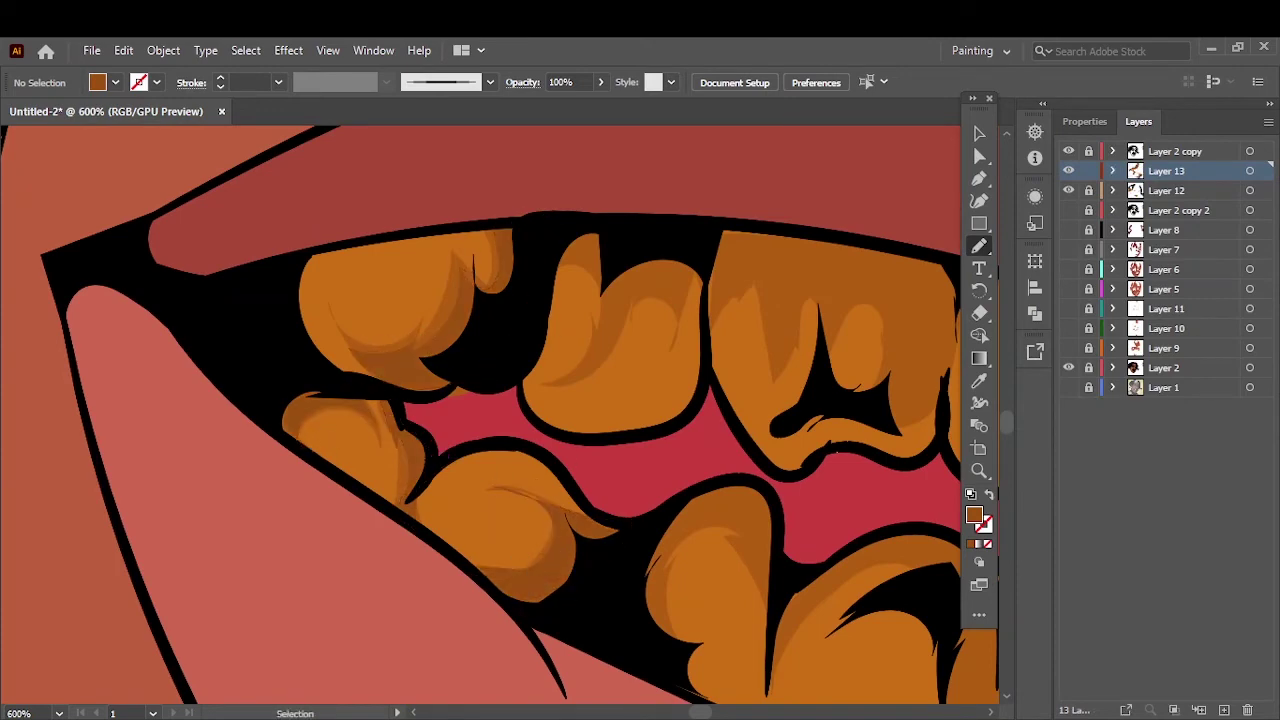
scroll(450, 400, "up", 2)
left_click_drag(362, 285, 447, 222)
left_click_drag(542, 283, 468, 290)
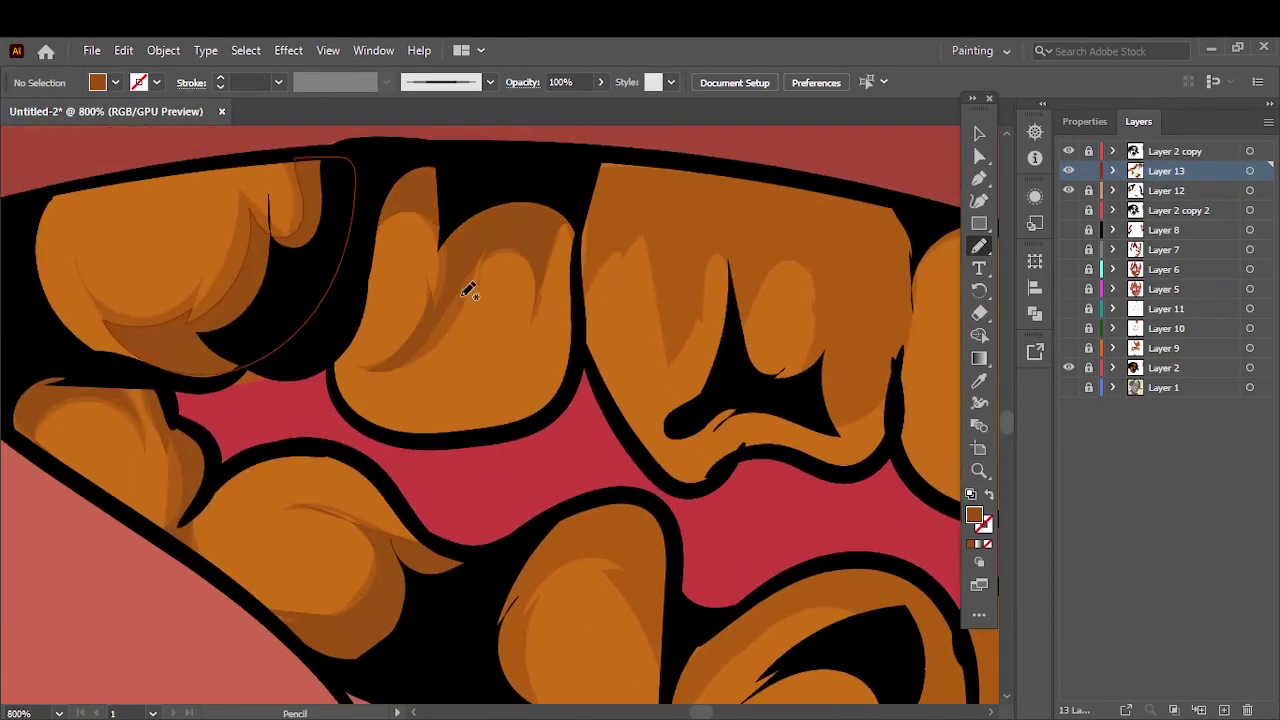
left_click_drag(833, 220, 646, 306)
scroll(412, 270, "down", 2)
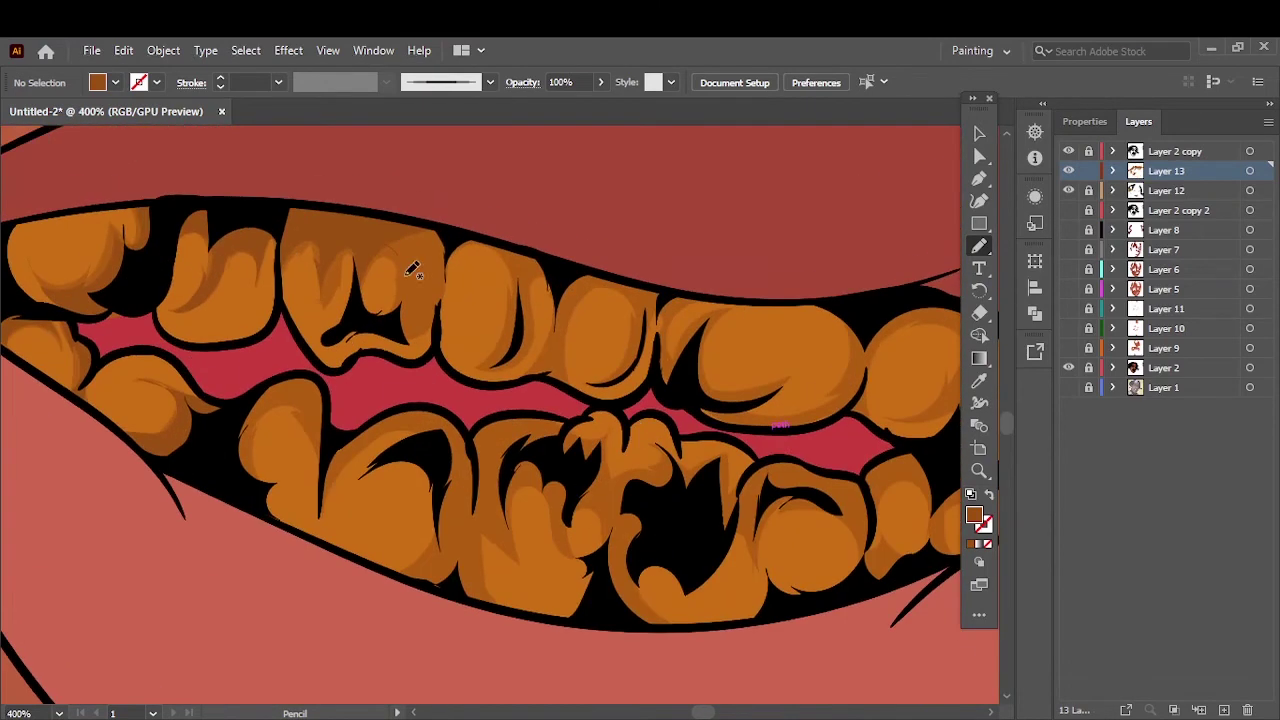
left_click_drag(390, 265, 392, 245)
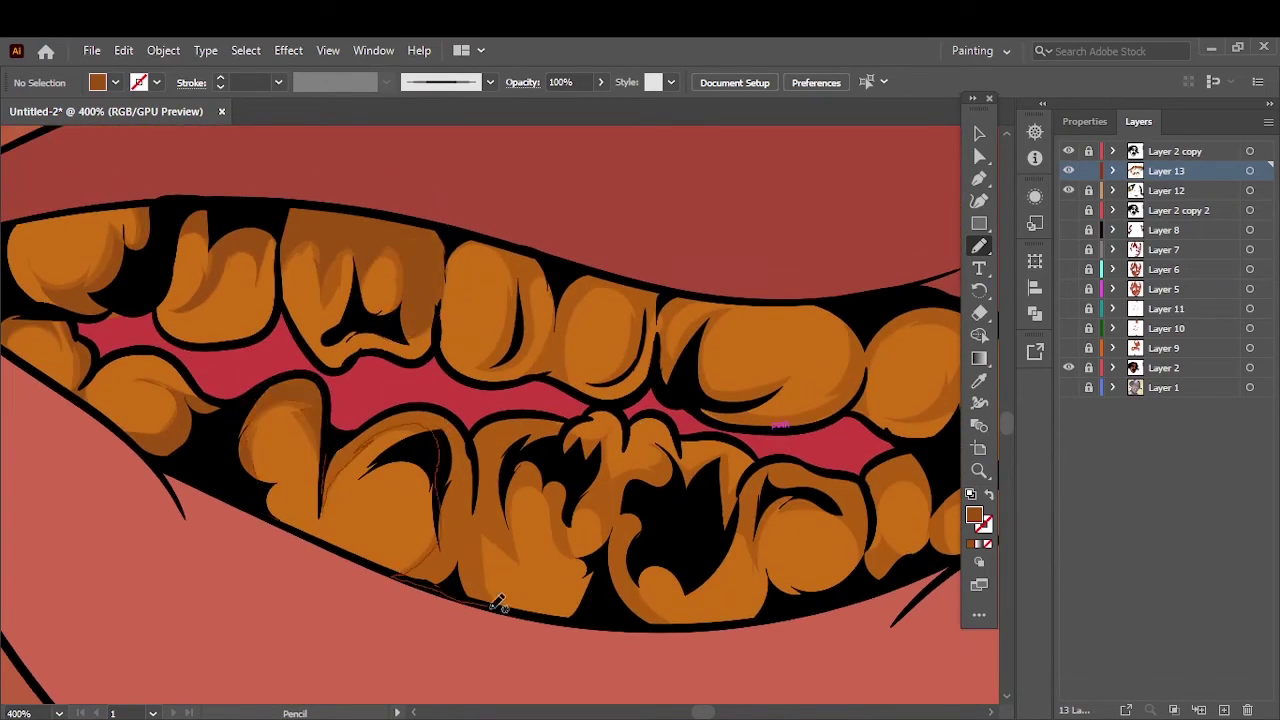
Step: Add dark shadows to a lower tooth and the upper-left teeth
left_click_drag(568, 420, 566, 422)
scroll(537, 423, "down", 2)
scroll(548, 423, "up", 3)
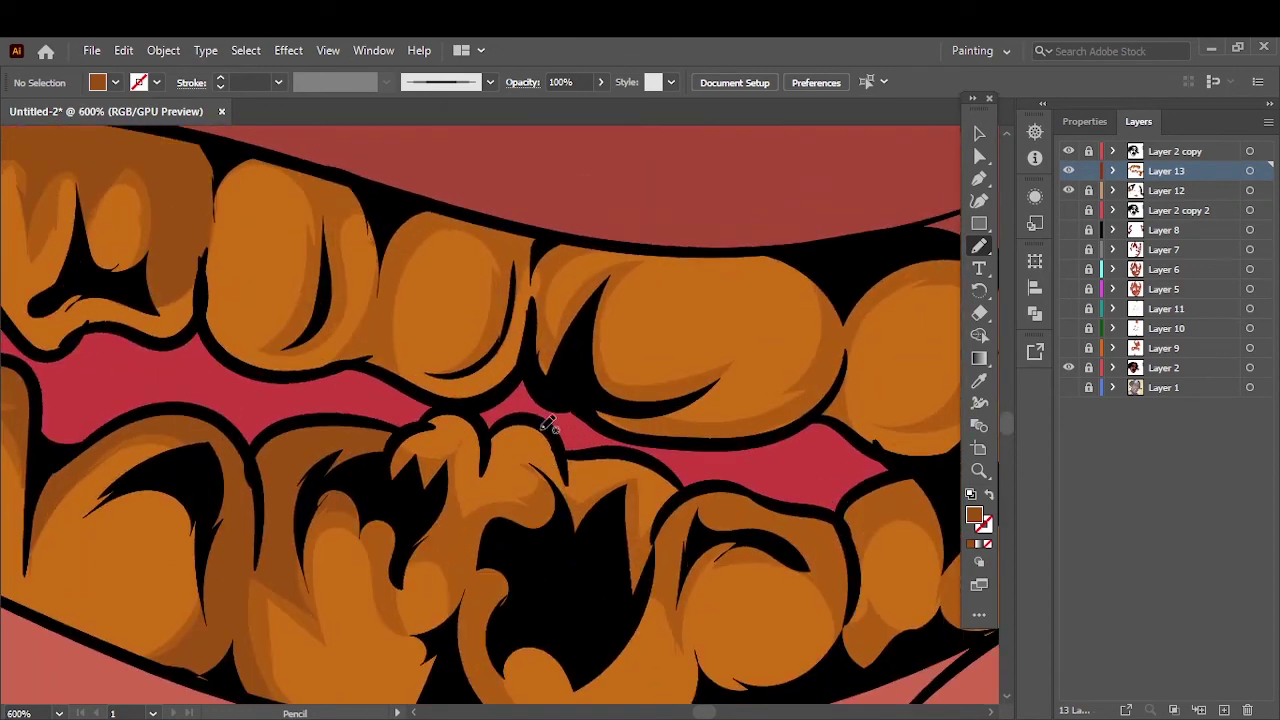
left_click_drag(365, 217, 372, 212)
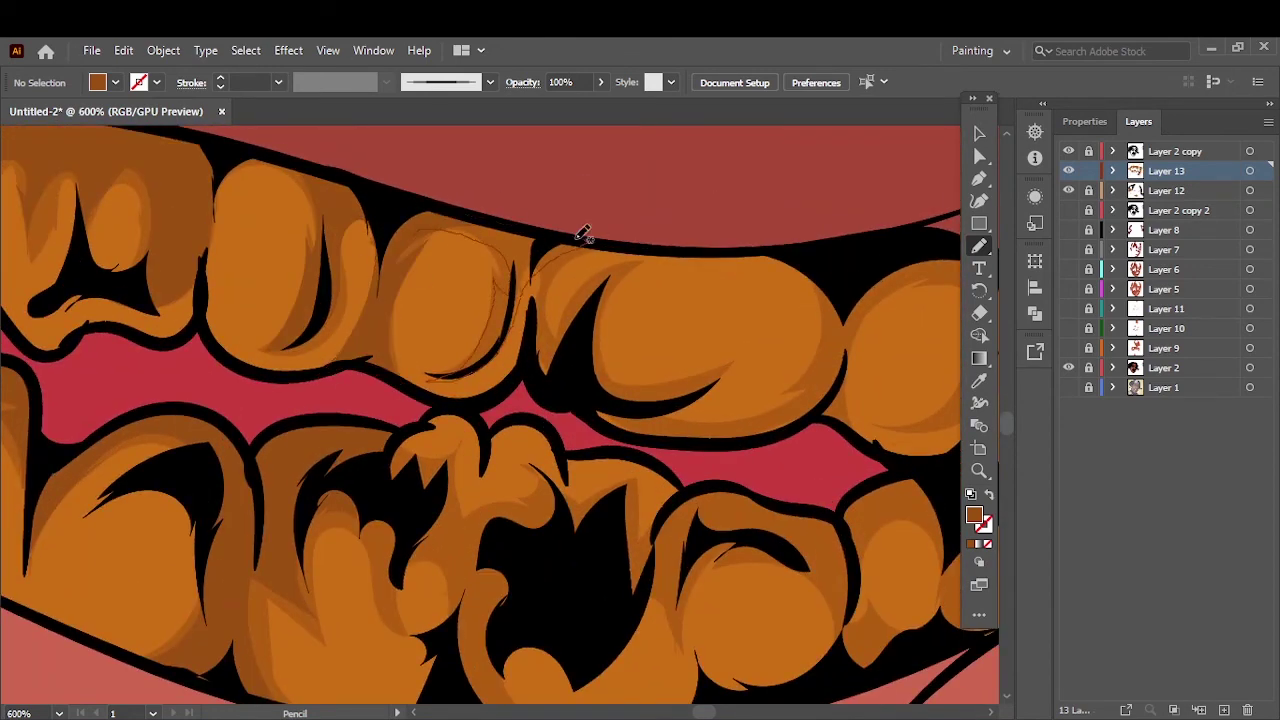
left_click_drag(583, 233, 586, 240)
scroll(586, 240, "down", 2)
scroll(586, 257, "down", 4)
scroll(458, 327, "up", 7)
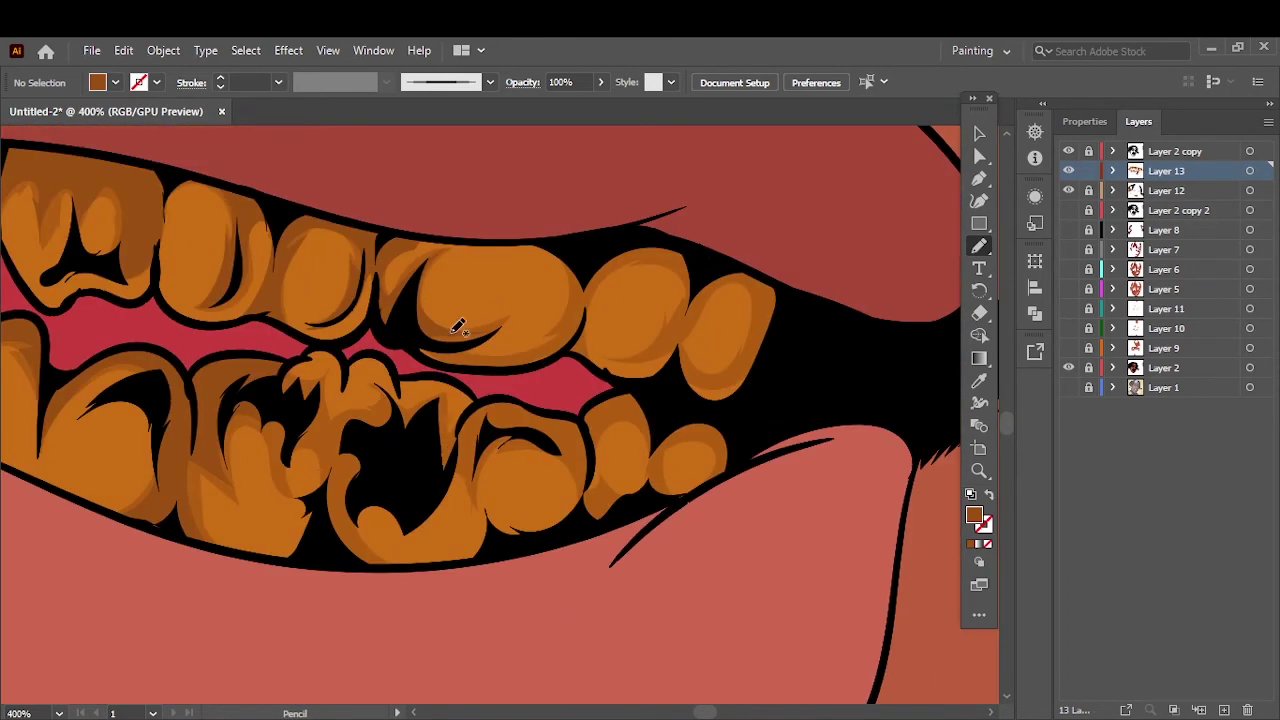
Step: Shadow the lower-middle, lower-right and upper-middle teeth
left_click_drag(326, 398, 330, 402)
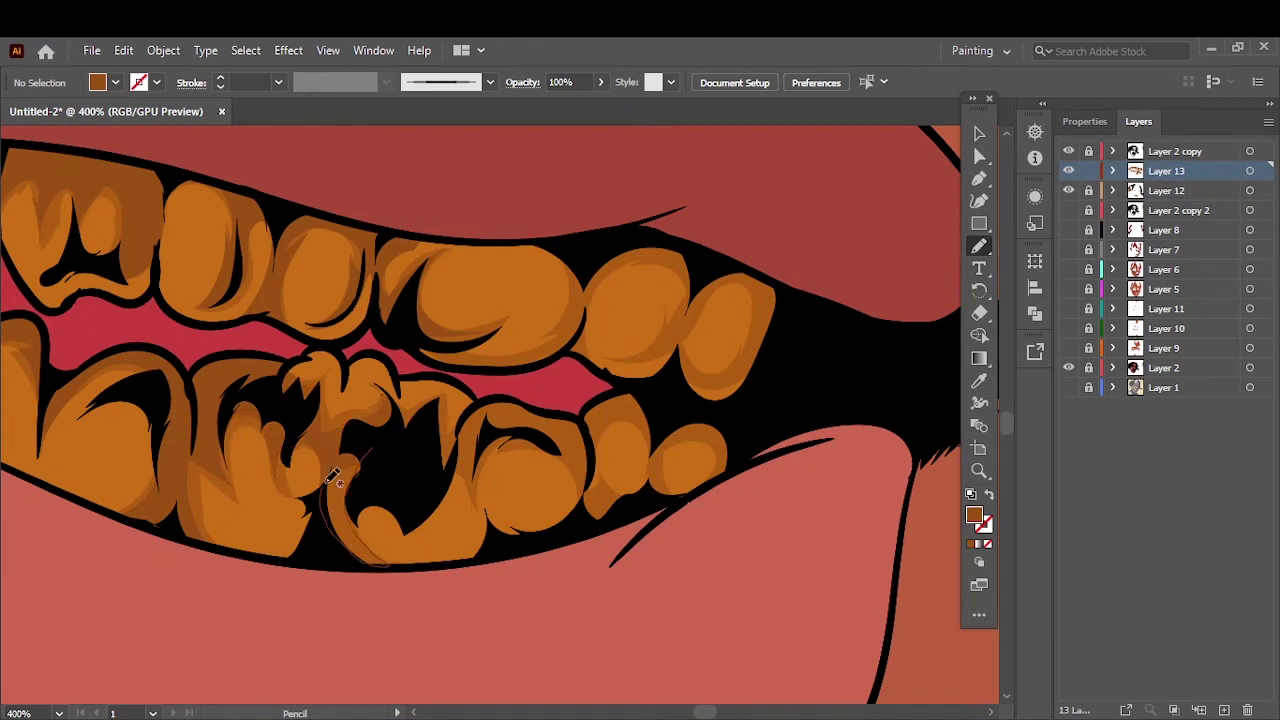
left_click_drag(382, 445, 553, 416)
left_click_drag(672, 425, 605, 500)
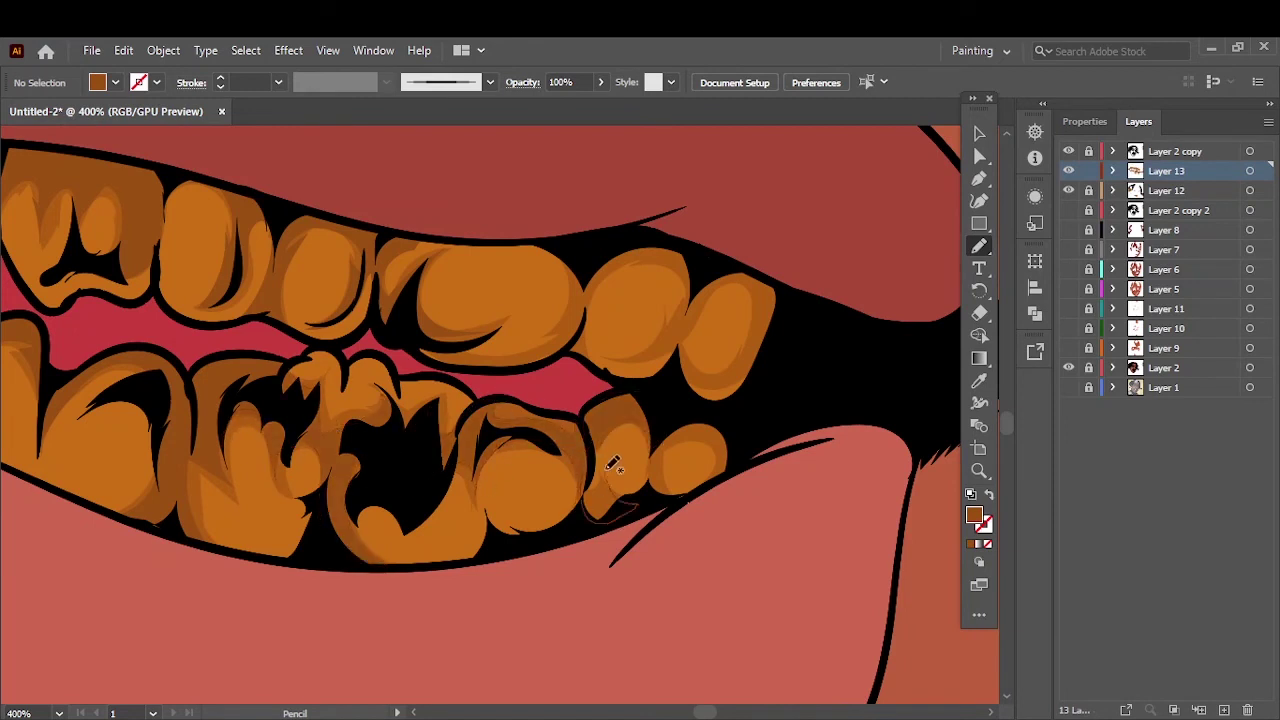
left_click_drag(660, 450, 720, 460)
left_click_drag(540, 355, 425, 362)
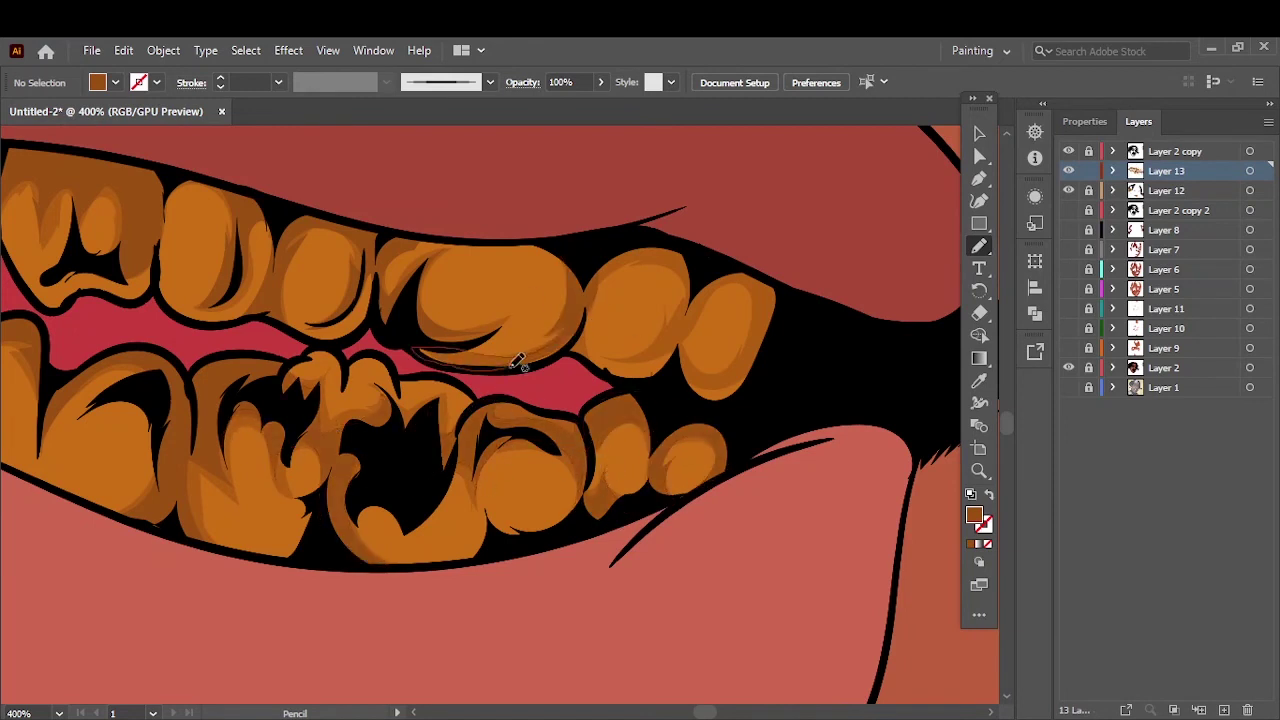
left_click_drag(590, 292, 690, 250)
mouse_move(703, 294)
left_mouse_down()
mouse_move(772, 328)
mouse_move(700, 385)
left_mouse_up()
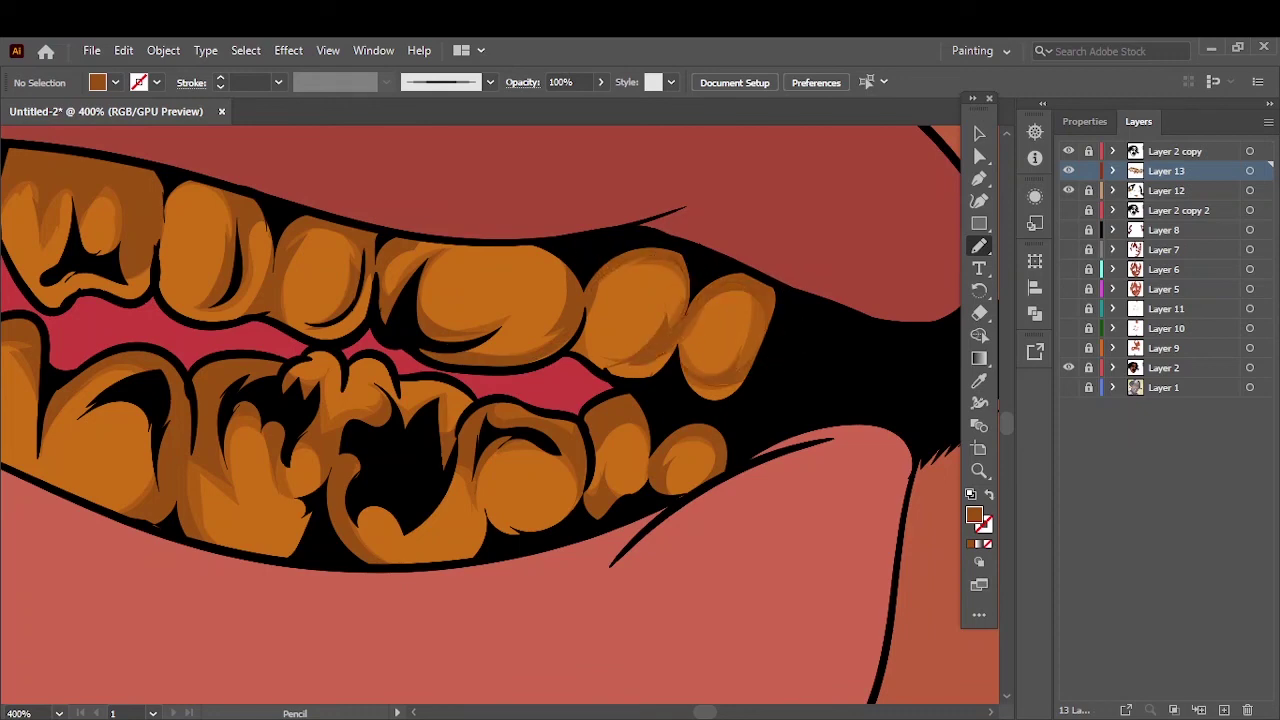
key("ctrl+0")
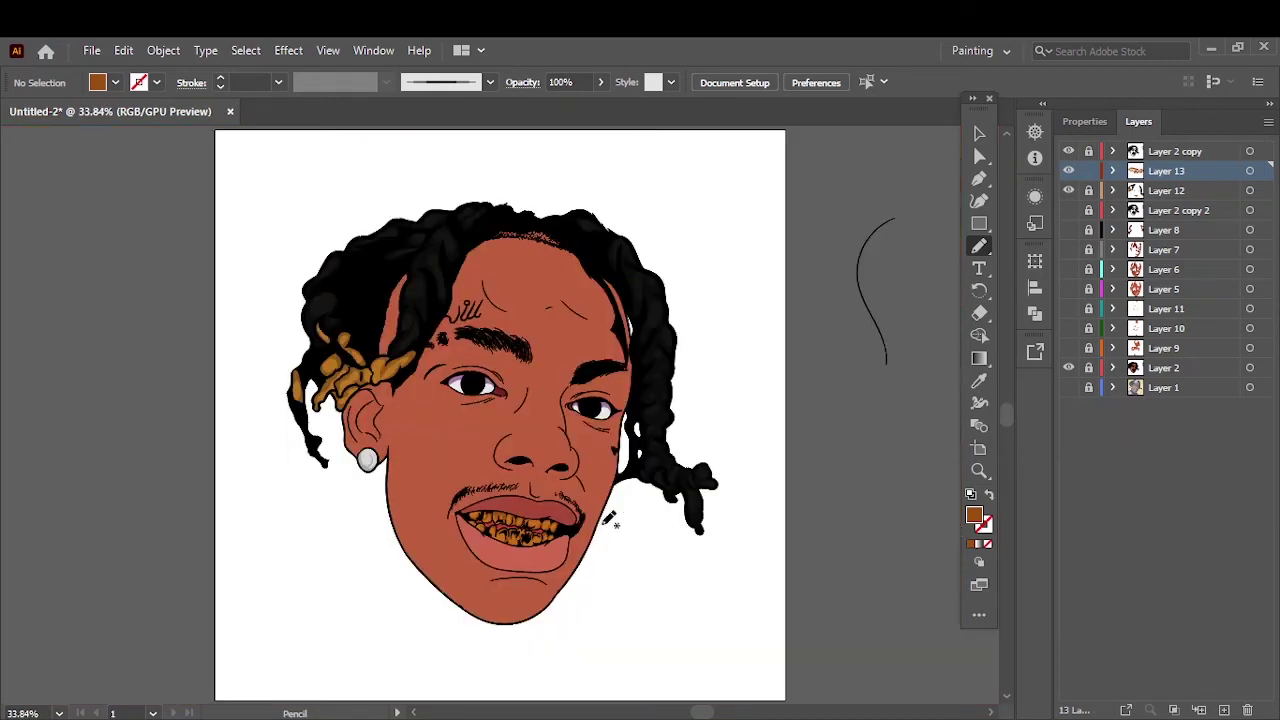
scroll(607, 517, "up", 5)
Step: Sample the lip red and shade both lower-lip corners with red shadow
key("i")
left_click(677, 471)
double_click(974, 515)
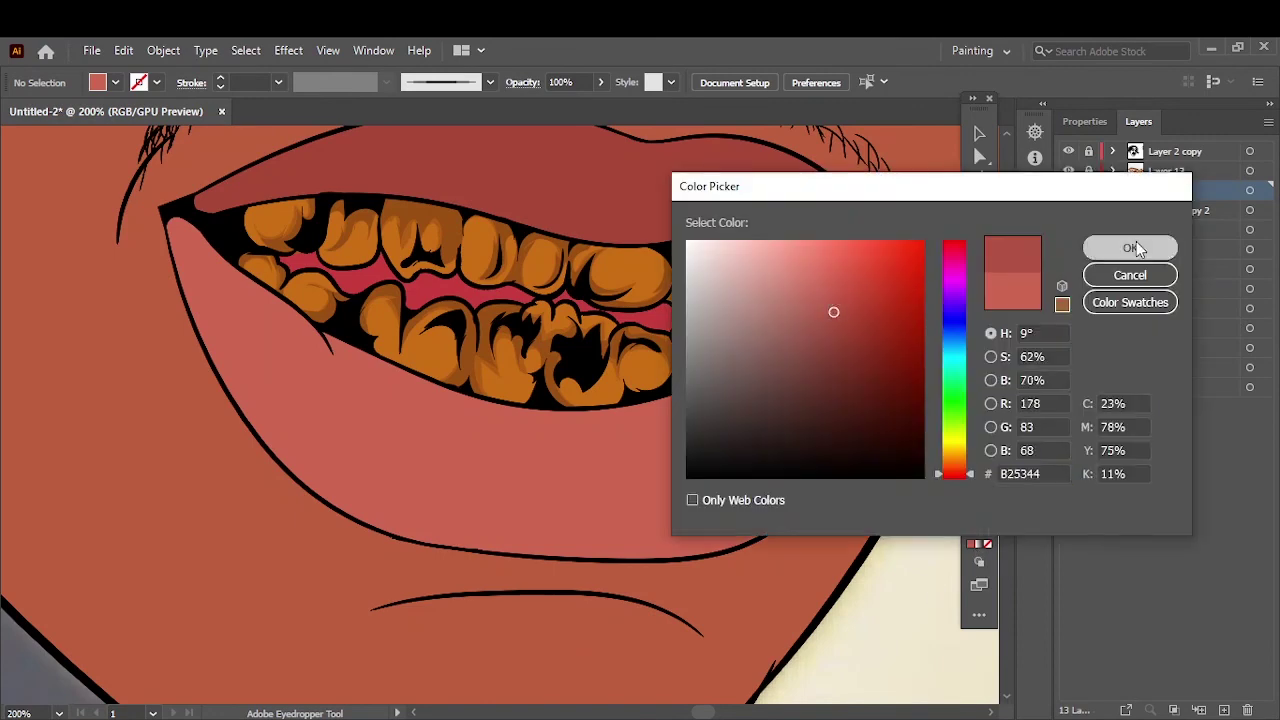
left_click(1131, 248)
key("n")
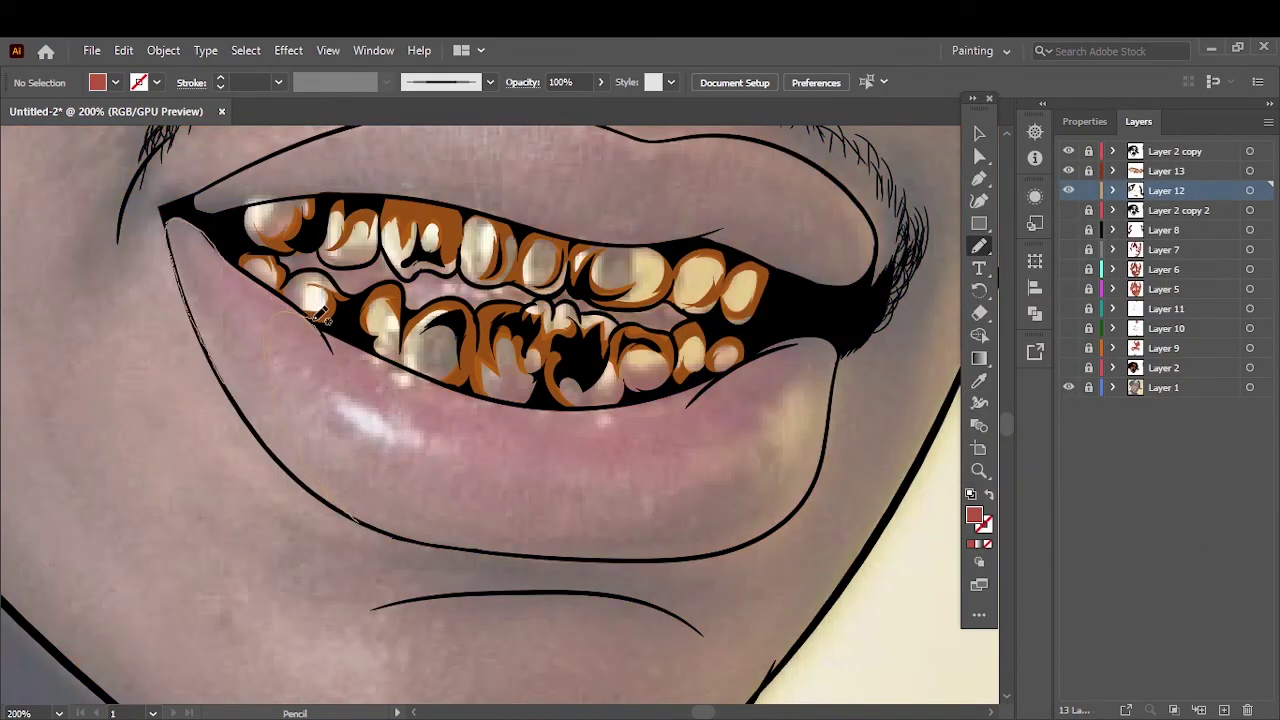
left_click_drag(318, 312, 205, 245)
left_click_drag(388, 530, 277, 429)
left_click_drag(692, 410, 757, 460)
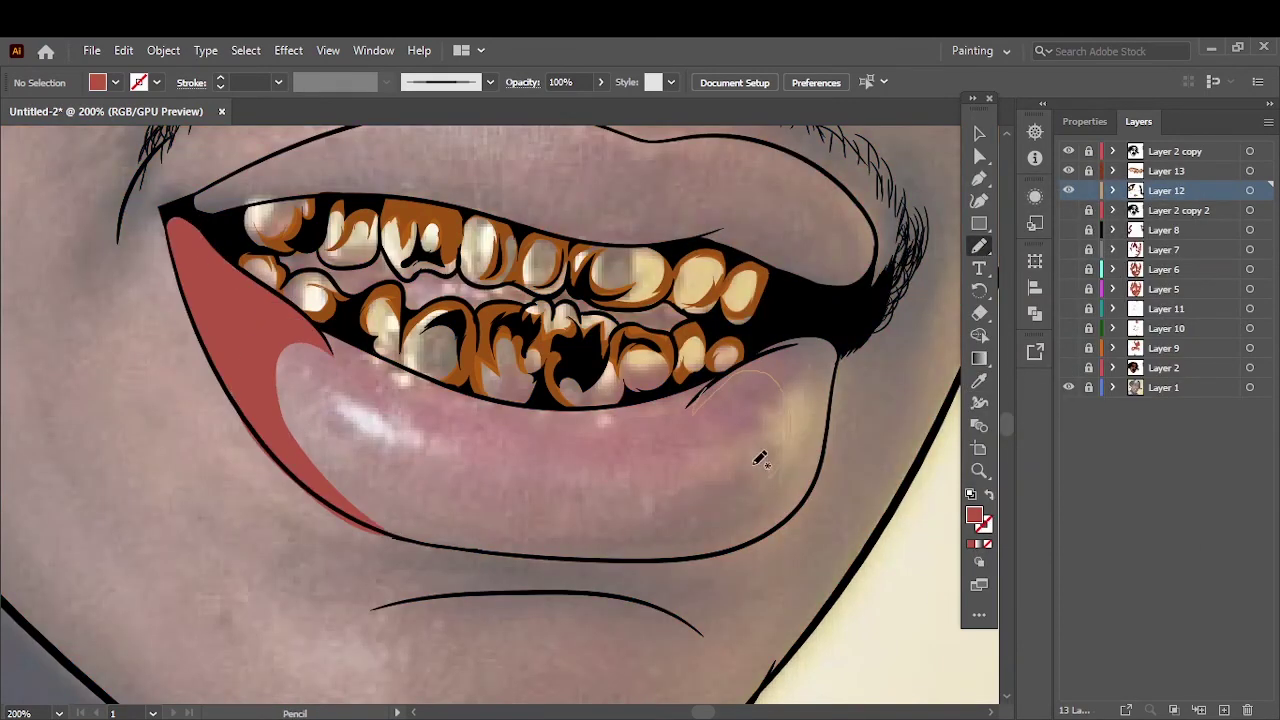
left_click_drag(833, 428, 700, 560)
Step: Hide the skin fill to reveal the photo and extend the red lip-corner shadows
key("ctrl+0")
key("ctrl+plus")
key("ctrl+plus")
key("ctrl+plus")
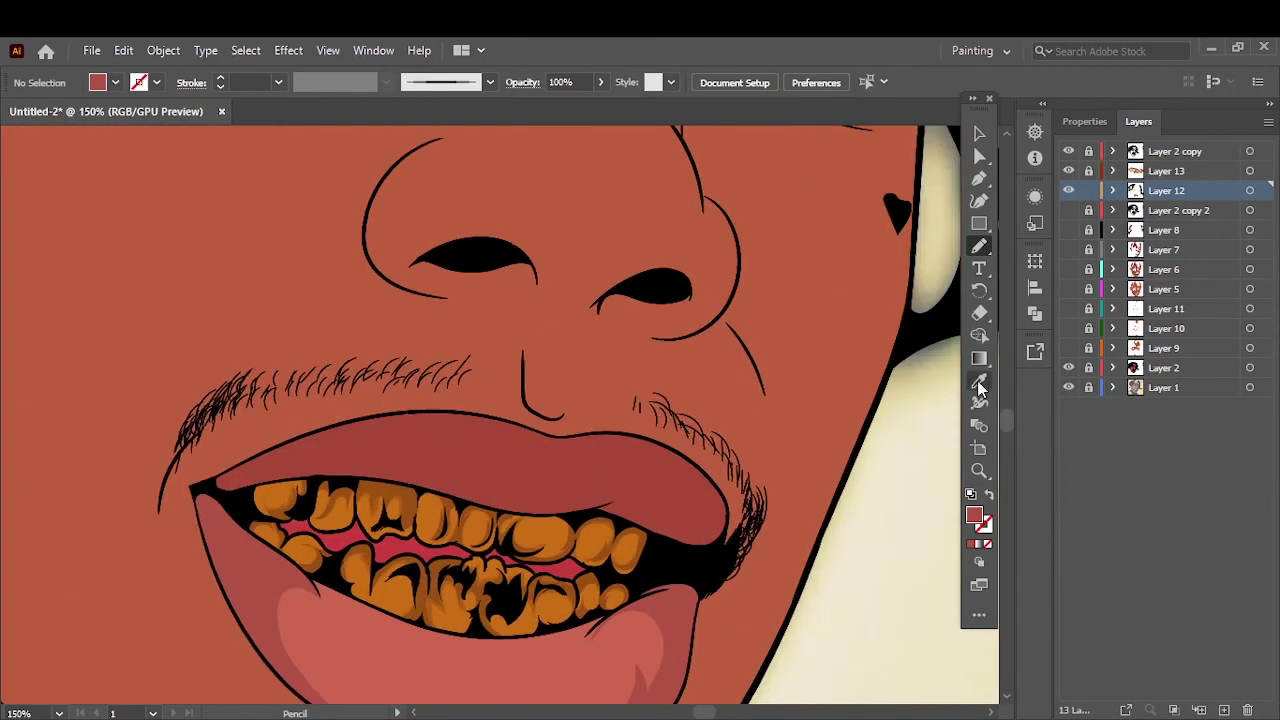
key("i")
double_click(973, 515)
key("Return")
left_click(1068, 350)
key("ctrl+plus")
key("n")
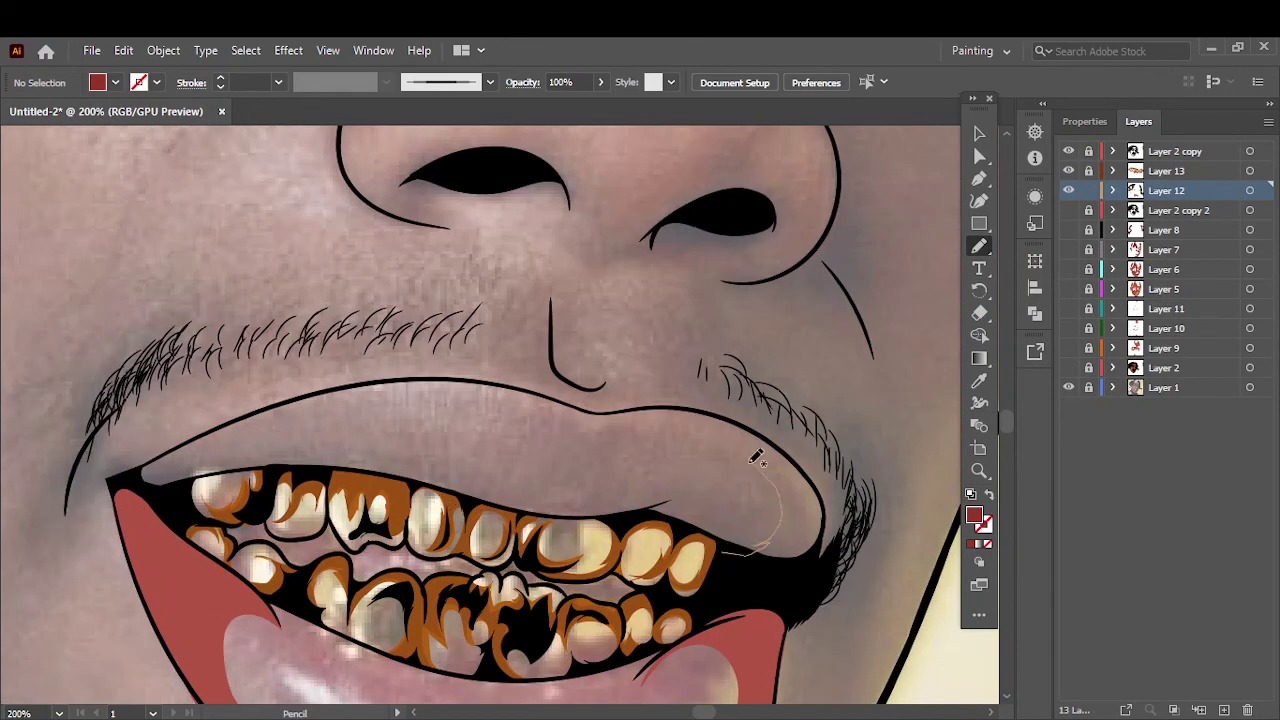
left_click_drag(757, 458, 754, 463)
left_click_drag(213, 468, 145, 485)
Step: Draw red crescents inside the left and right upper lip
key("ctrl+plus")
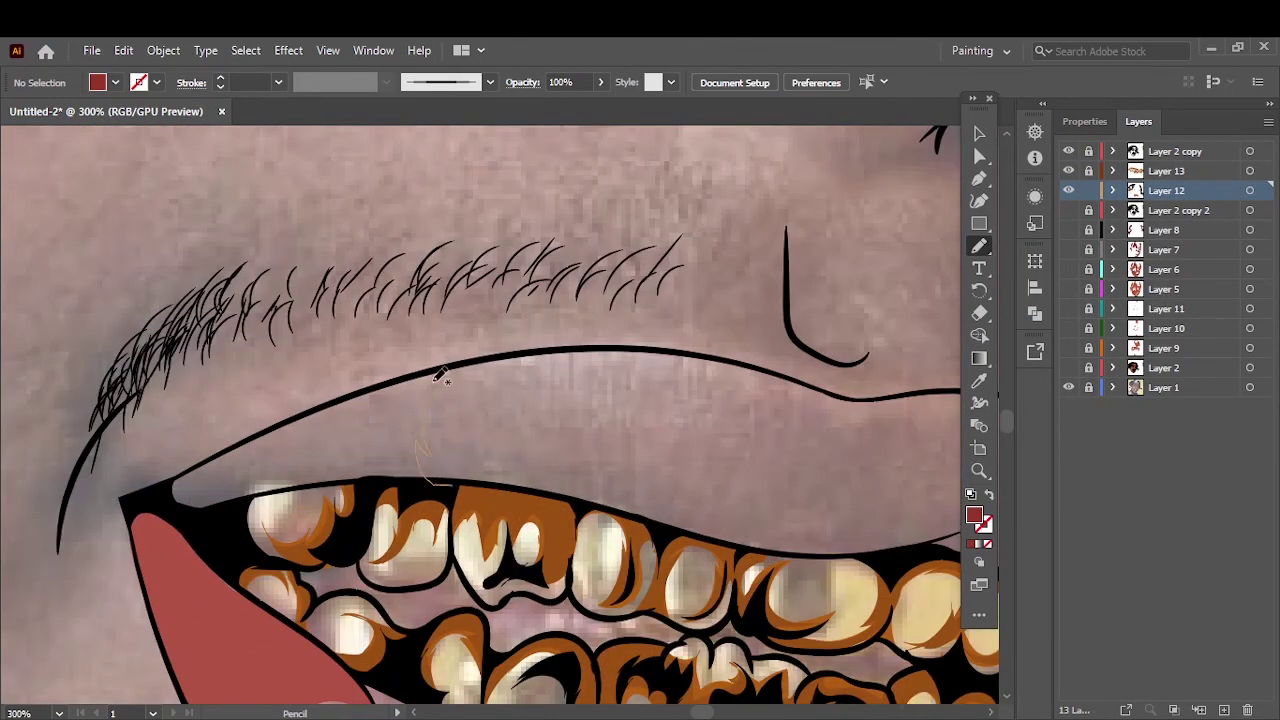
left_click_drag(440, 375, 200, 490)
left_click_drag(420, 475, 550, 365)
left_click_drag(873, 620, 548, 520)
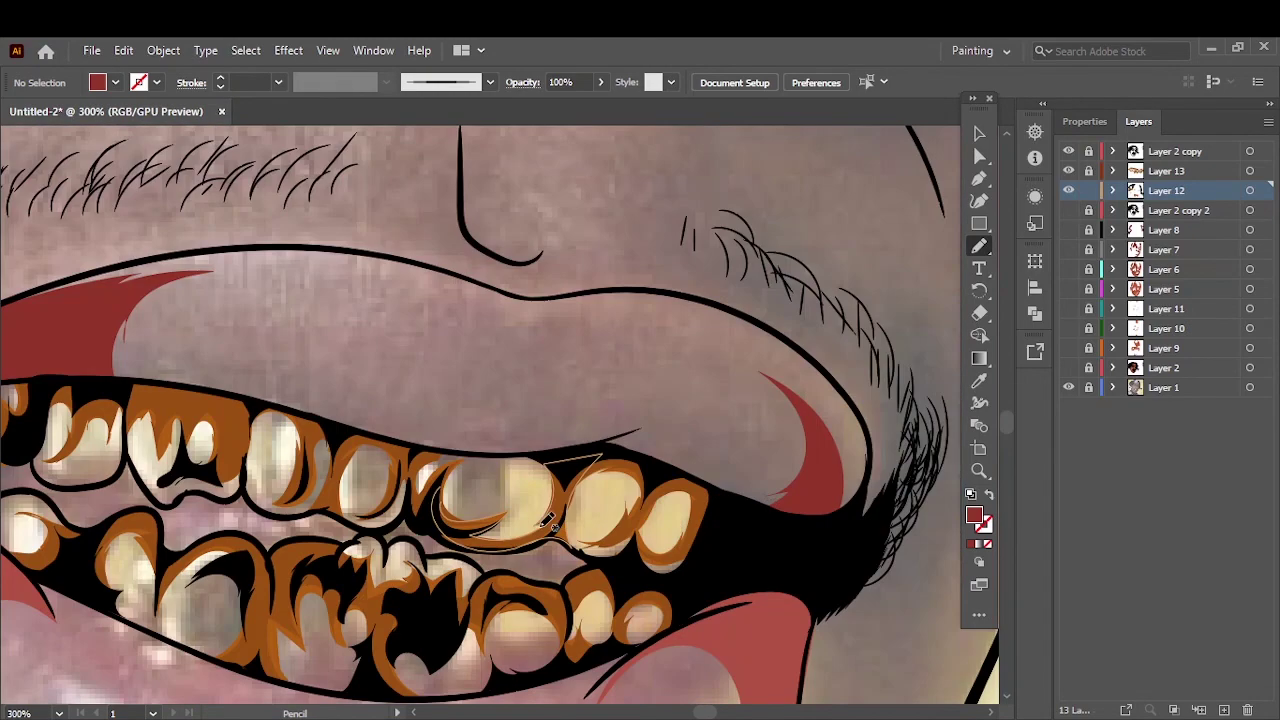
left_click_drag(610, 350, 600, 437)
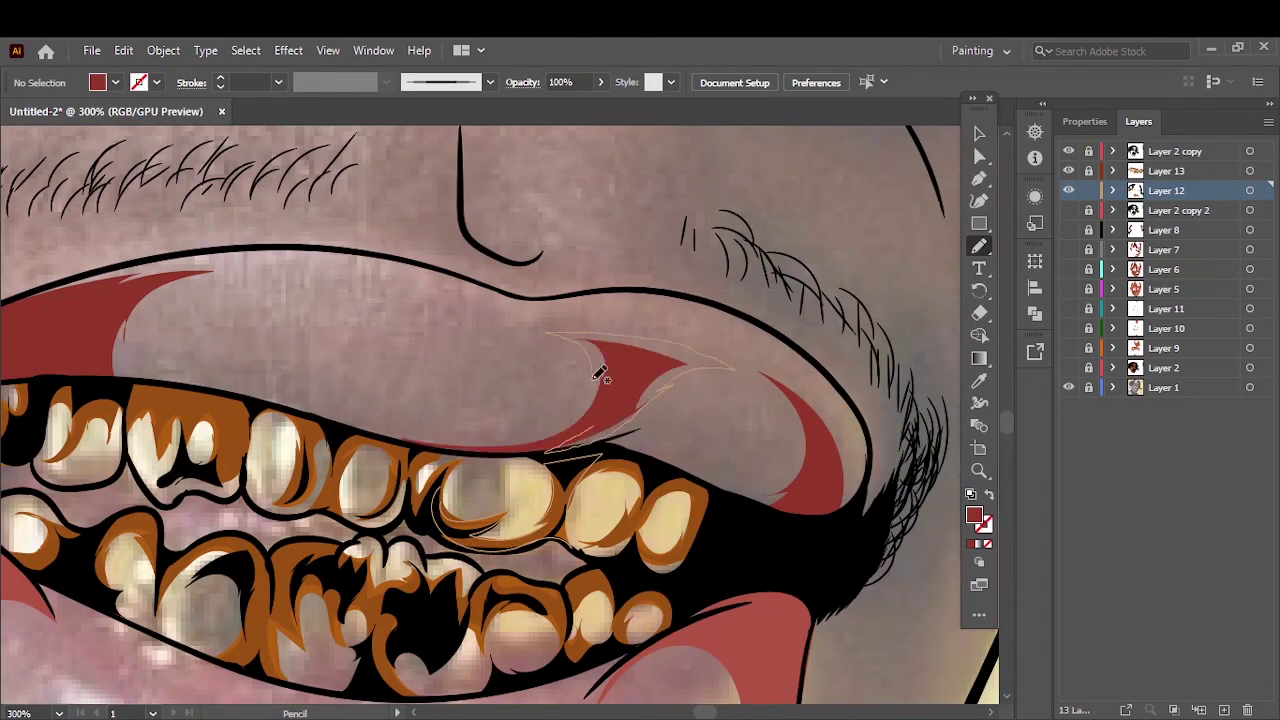
key("ctrl+0")
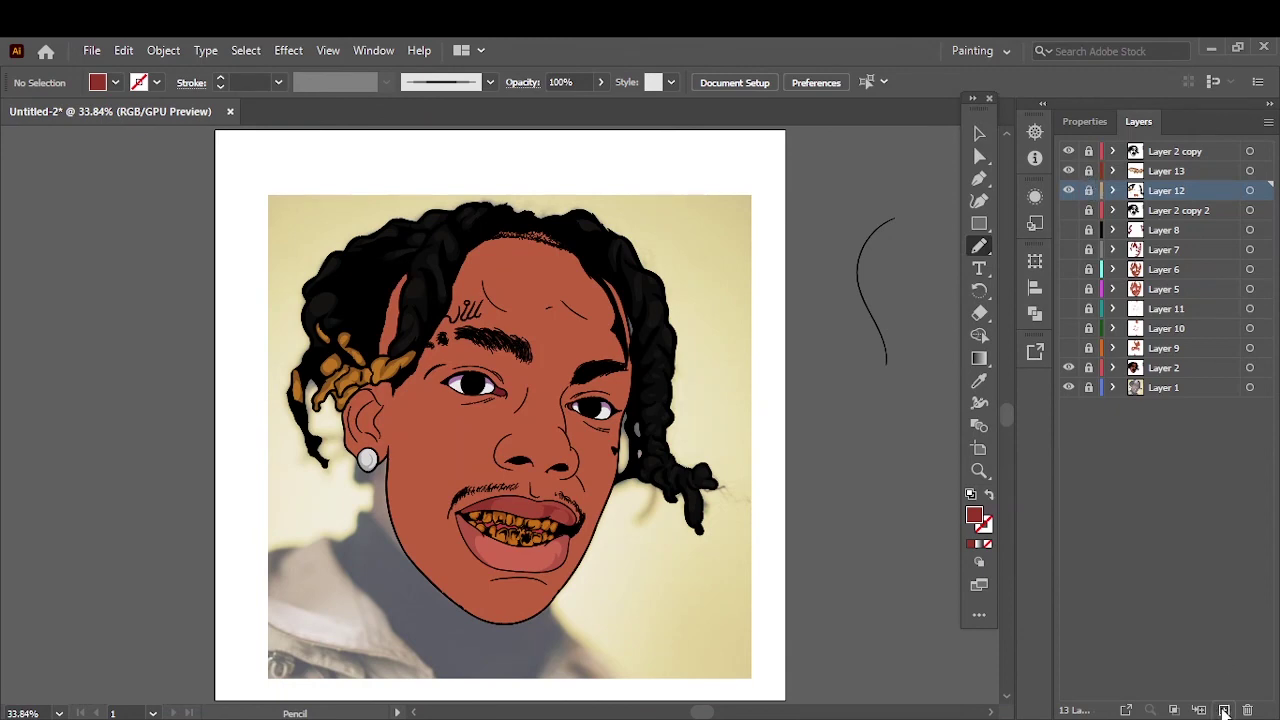
Step: Create Layer 14 and draw a highlight on the lower lip
left_click(1224, 710)
scroll(515, 530, "up", 2)
scroll(515, 530, "up", 3)
left_click_drag(305, 468, 465, 515)
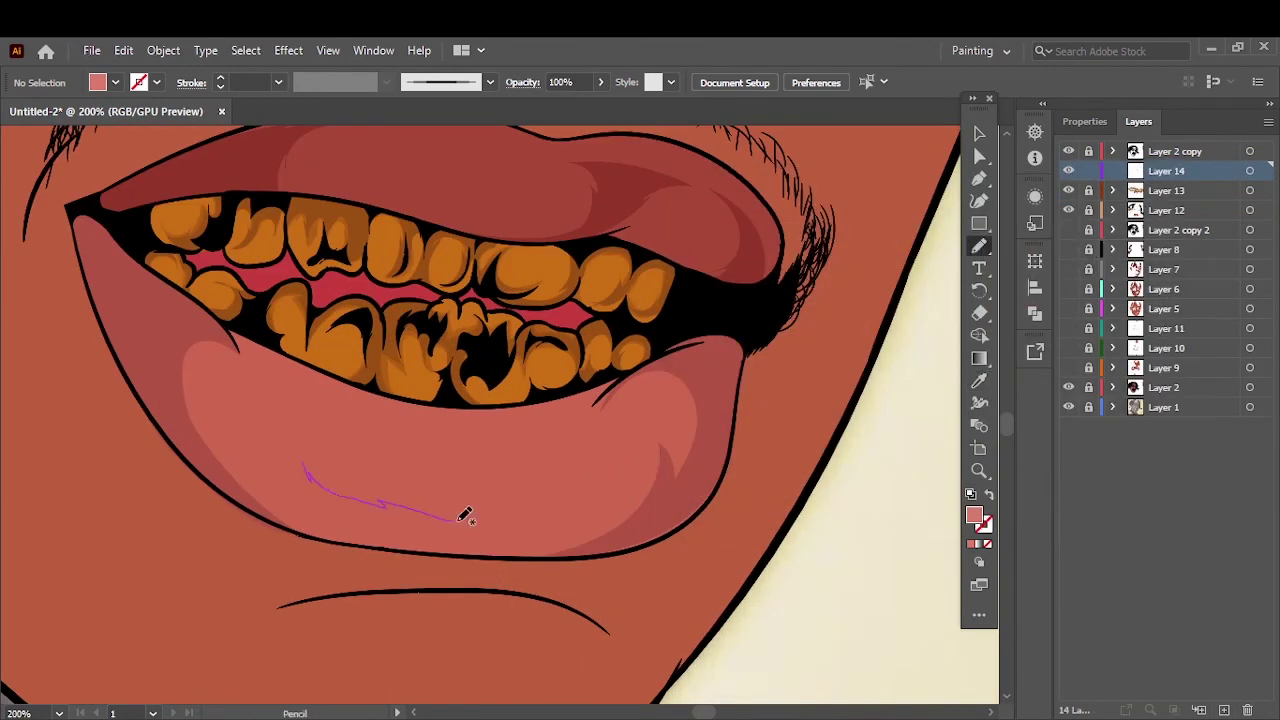
key("ctrl+0")
Step: Add Layer 15 above all layers and show the reference photo layer
left_click(1068, 230)
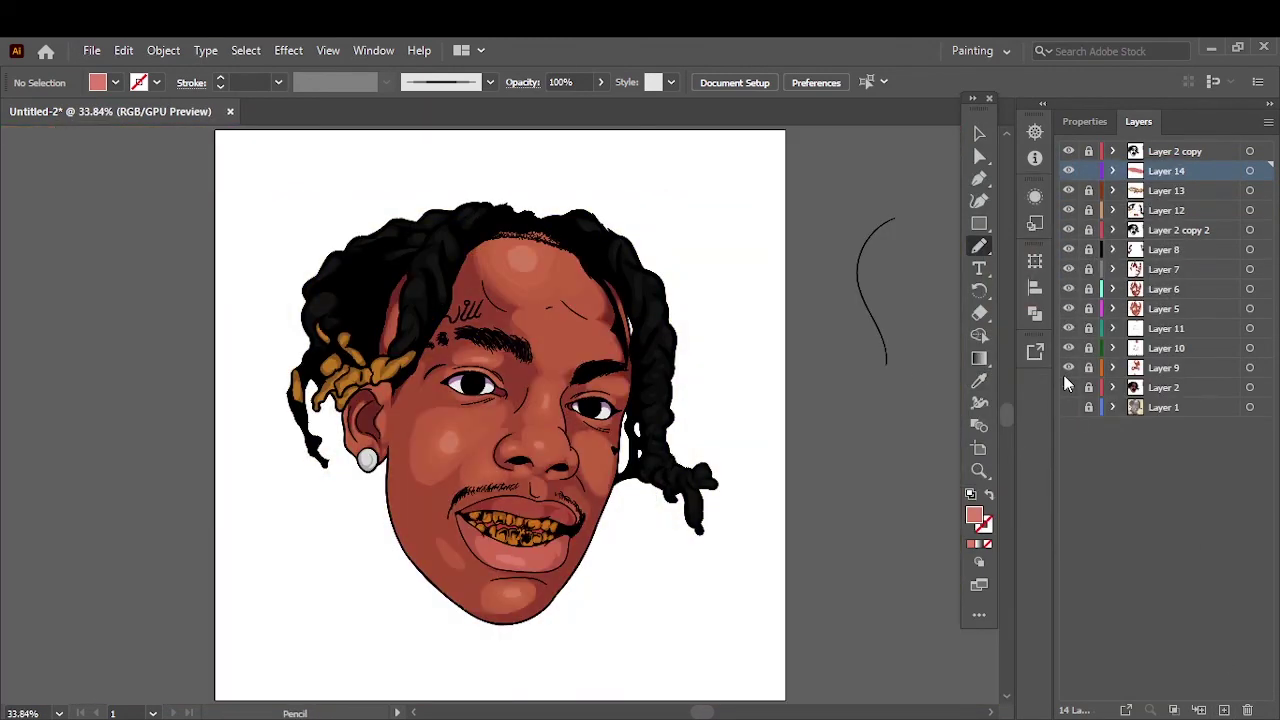
key("ctrl+l")
left_click(1068, 427)
mouse_move(1068, 407)
left_mouse_down()
mouse_move(1068, 171)
mouse_move(1068, 407)
left_mouse_up()
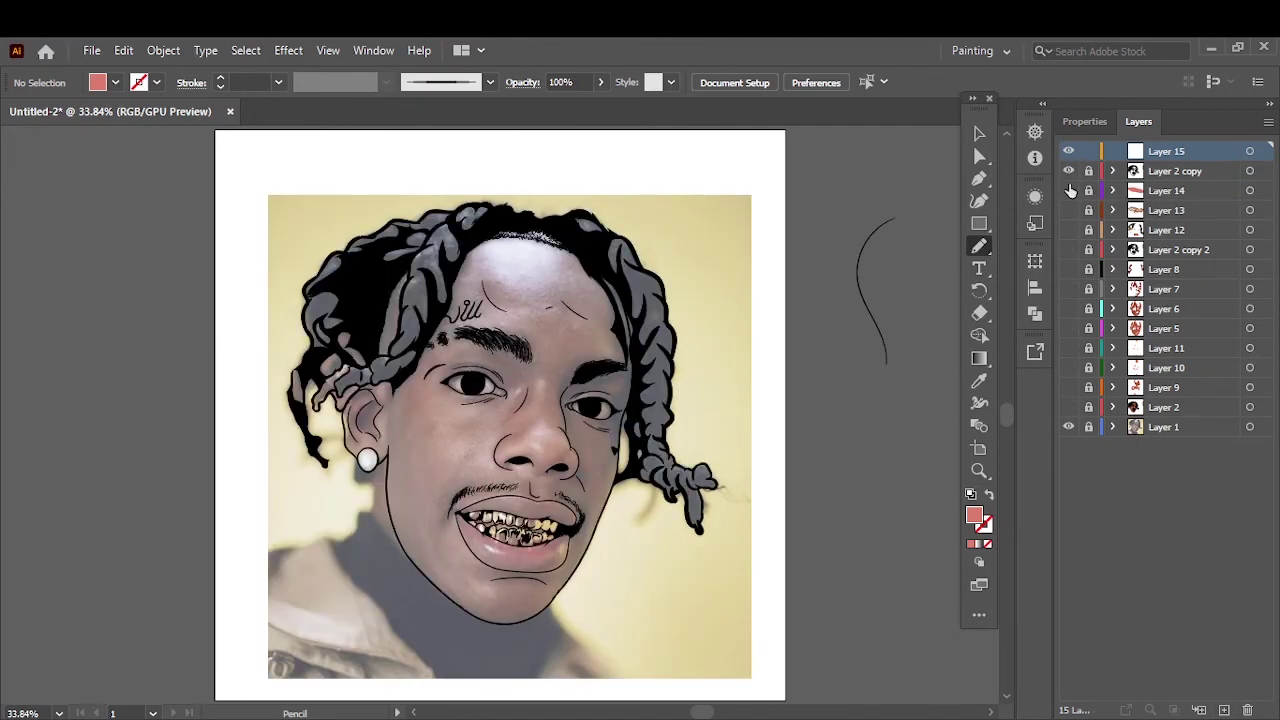
Step: Unhide the artwork layers and set up a white 5 pt Round paintbrush
key("i")
left_click(751, 157)
scroll(486, 371, "up", 5)
key("b")
left_click(490, 82)
left_click(392, 203)
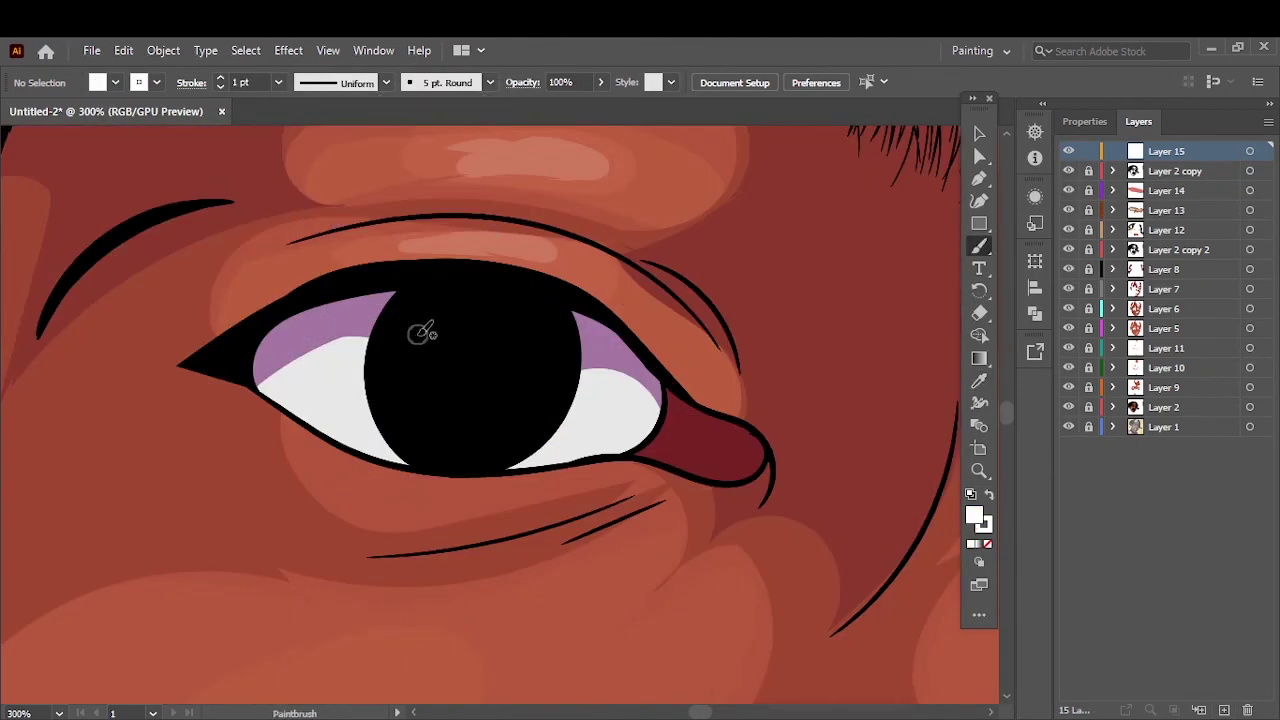
left_click(435, 350)
Step: Paint white 2 pt highlight dots on both pupils and fit the whole portrait in view
left_click(278, 82)
left_click(306, 266)
scroll(448, 340, "right", 5)
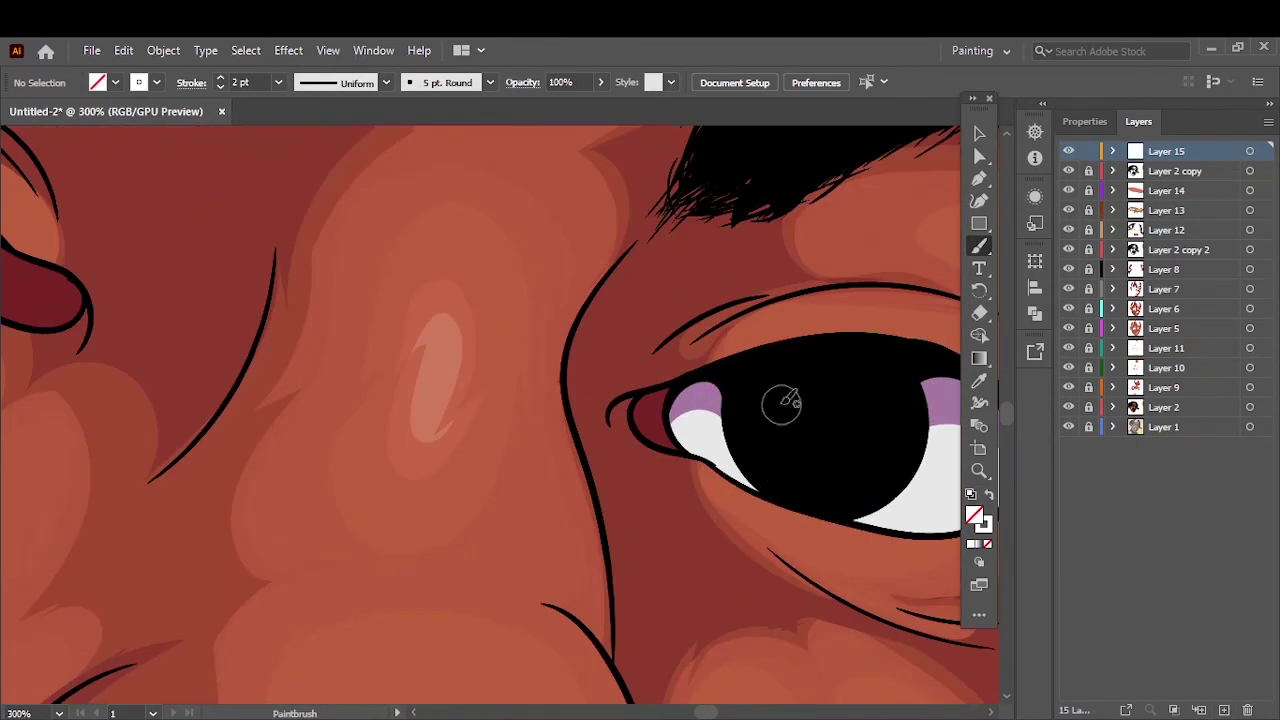
left_click(777, 400)
key("ctrl+0")
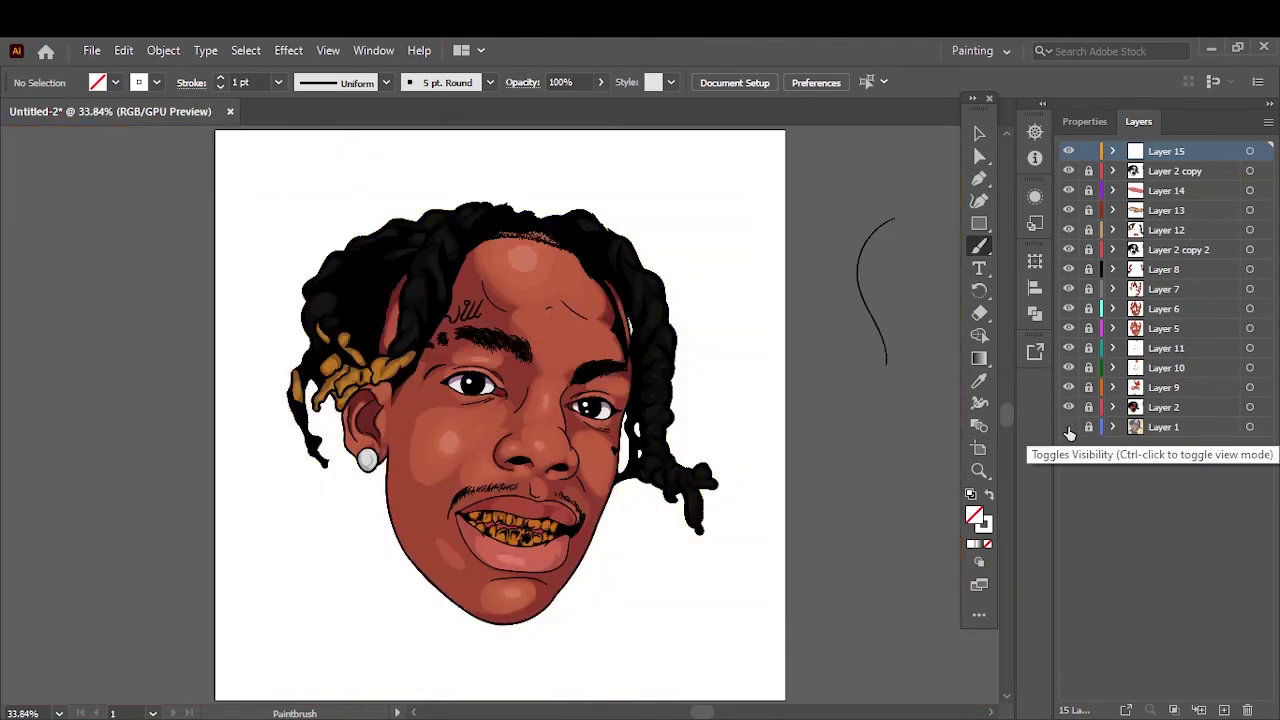